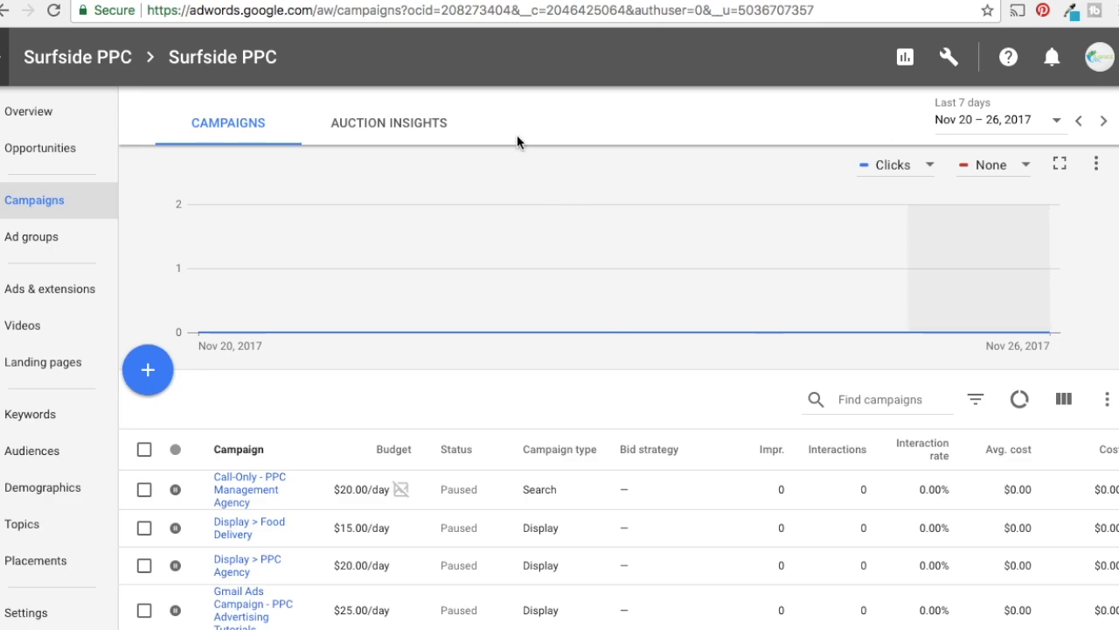
Review the Surfside PPC newsletter sign-up page, its confirmation page and the Goal URLs report in Google Analytics
click(402, 1)
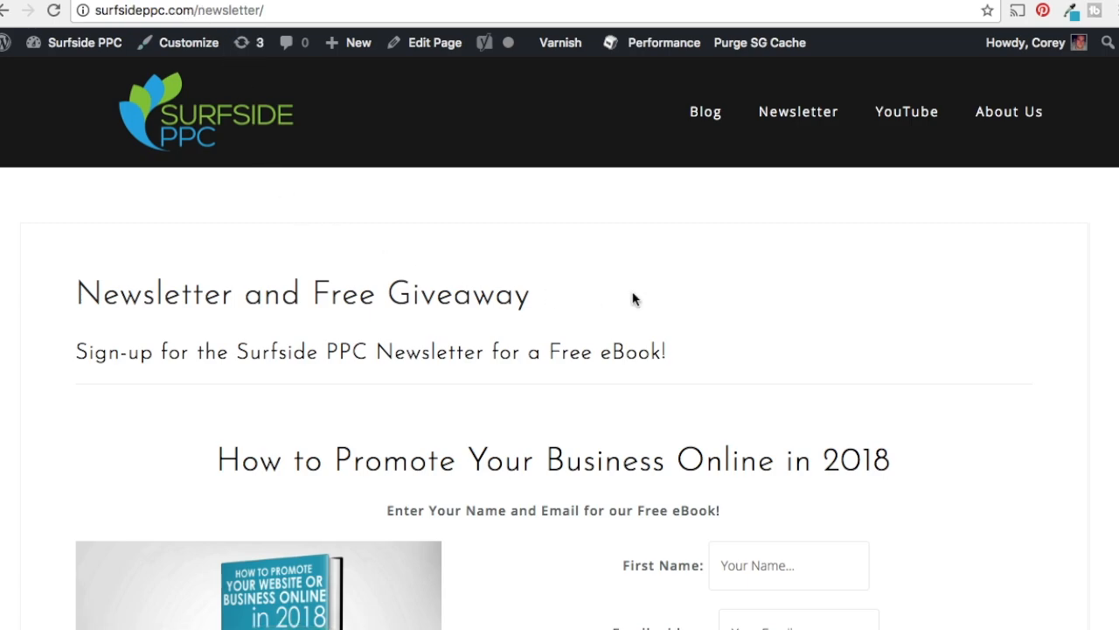
scroll(665, 310, down, 3)
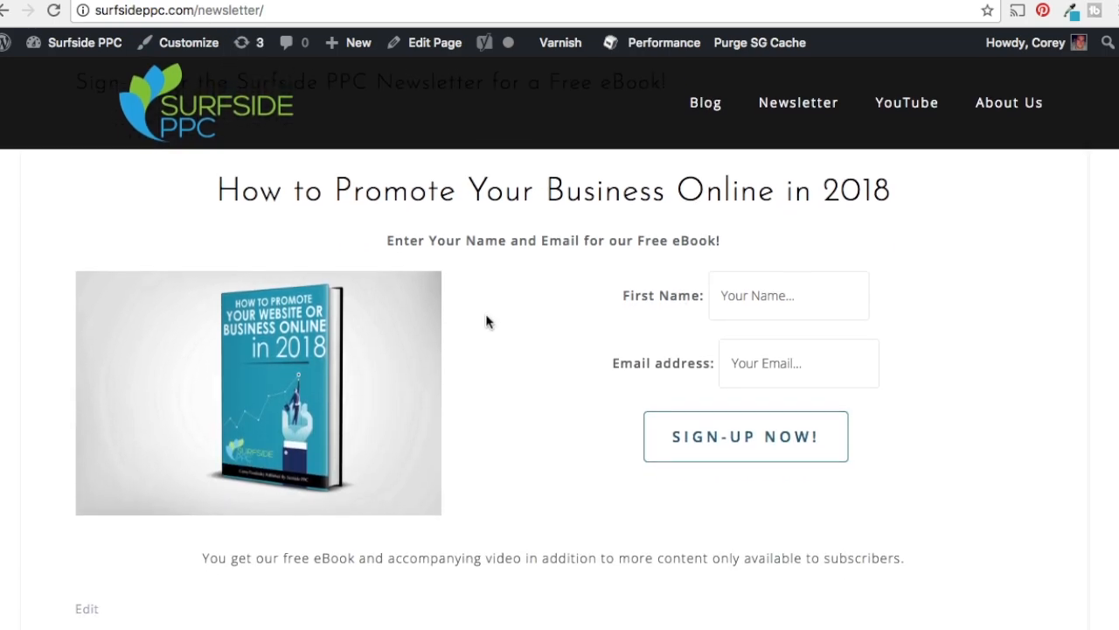
scroll(462, 303, up, 2)
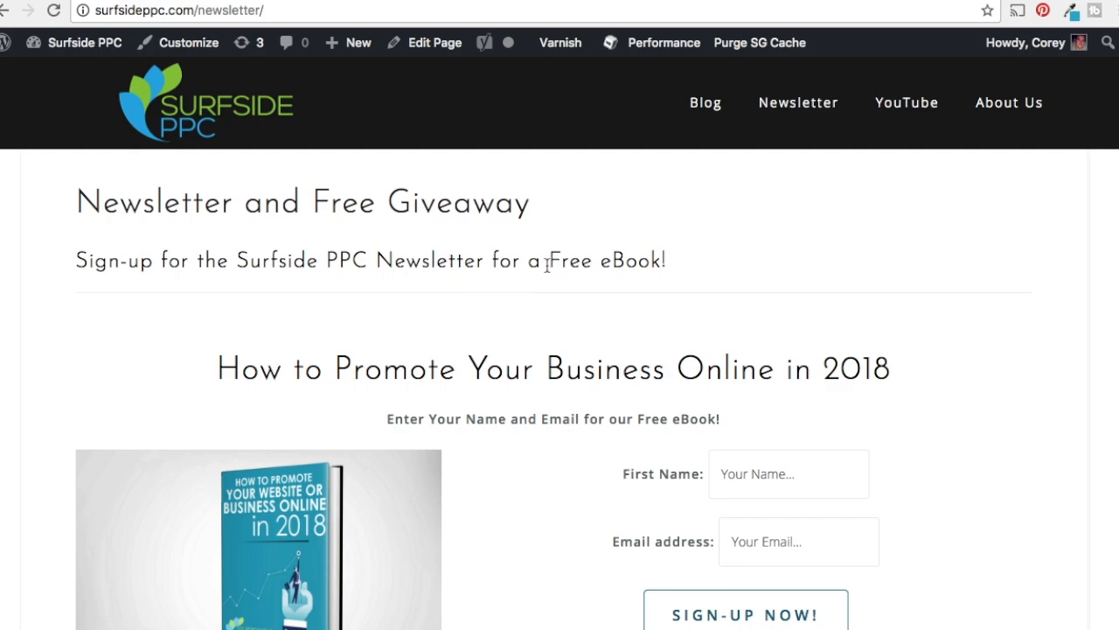
scroll(547, 265, down, 1)
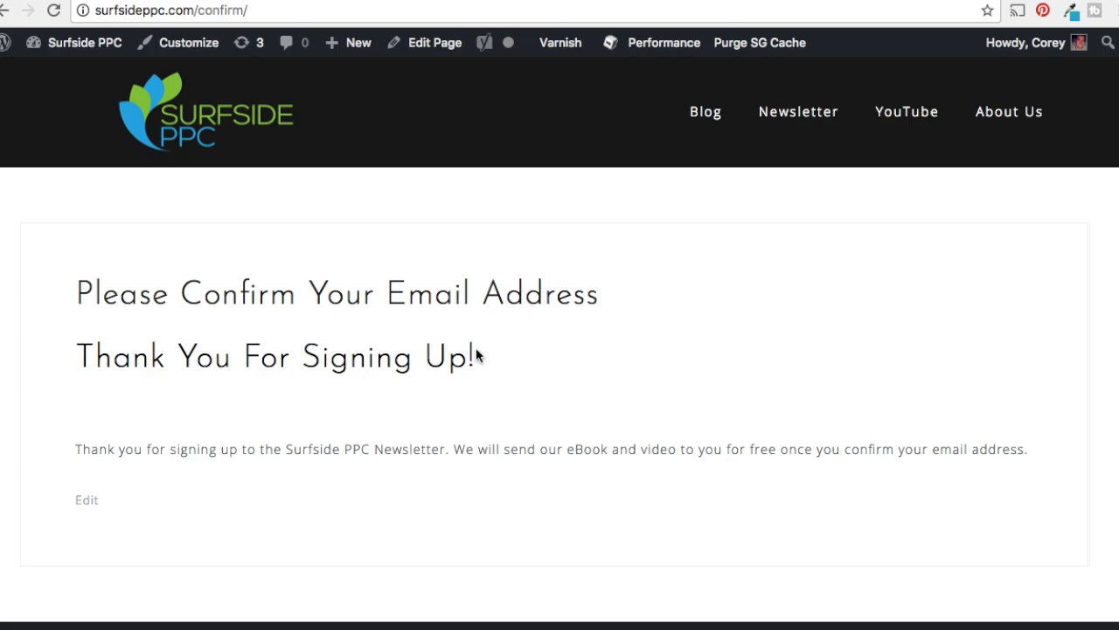
click(731, 0)
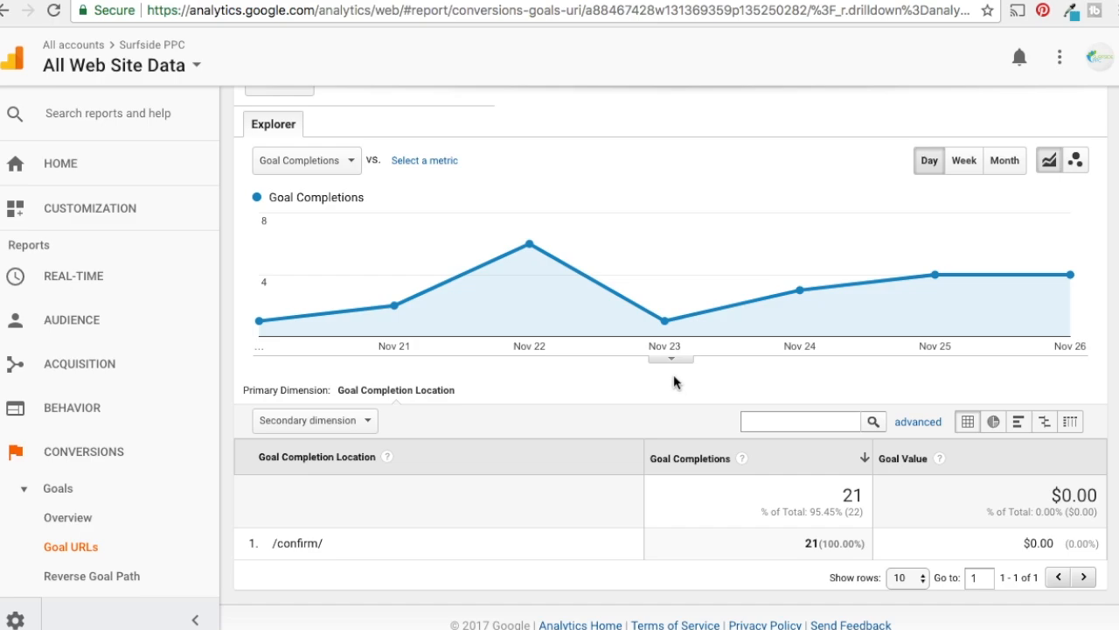
Switch back to AdWords and open the account's list of conversion actions
click(143, 3)
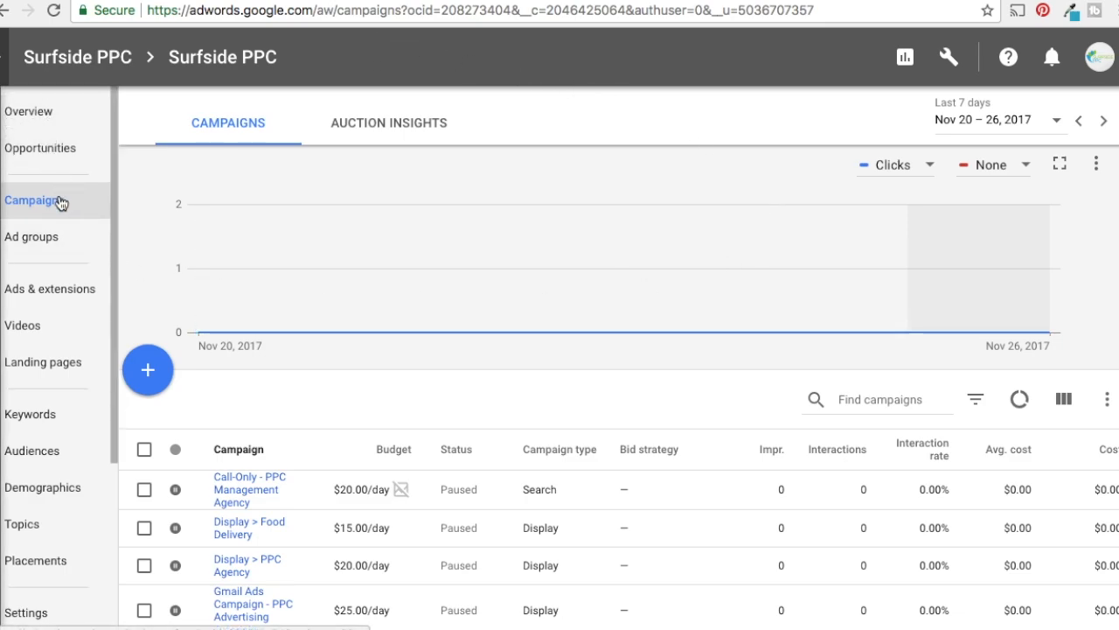
click(958, 66)
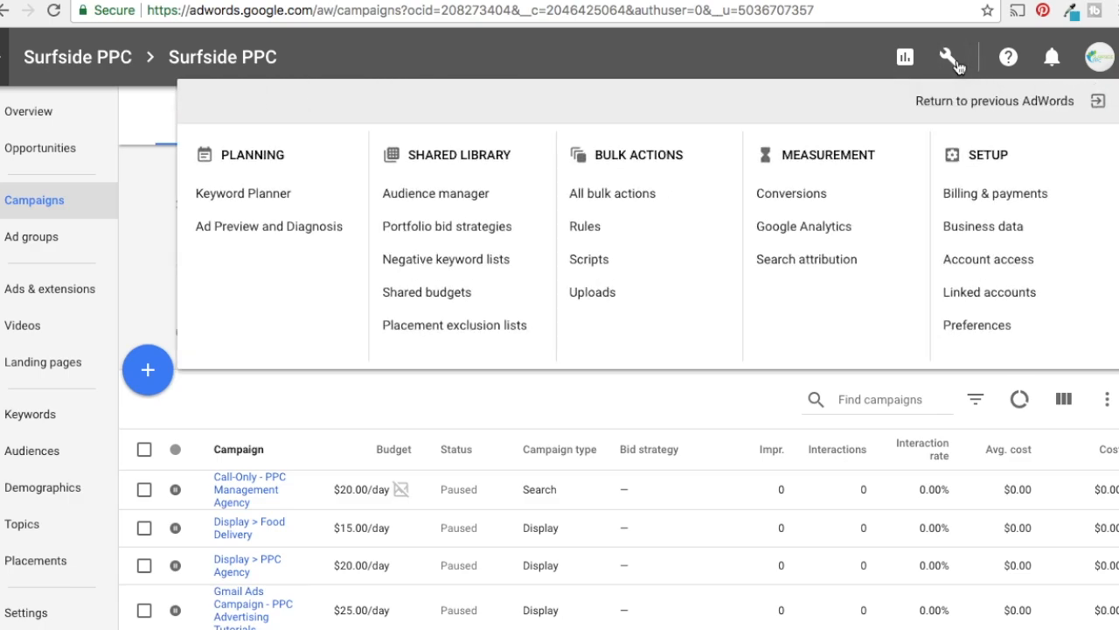
click(805, 204)
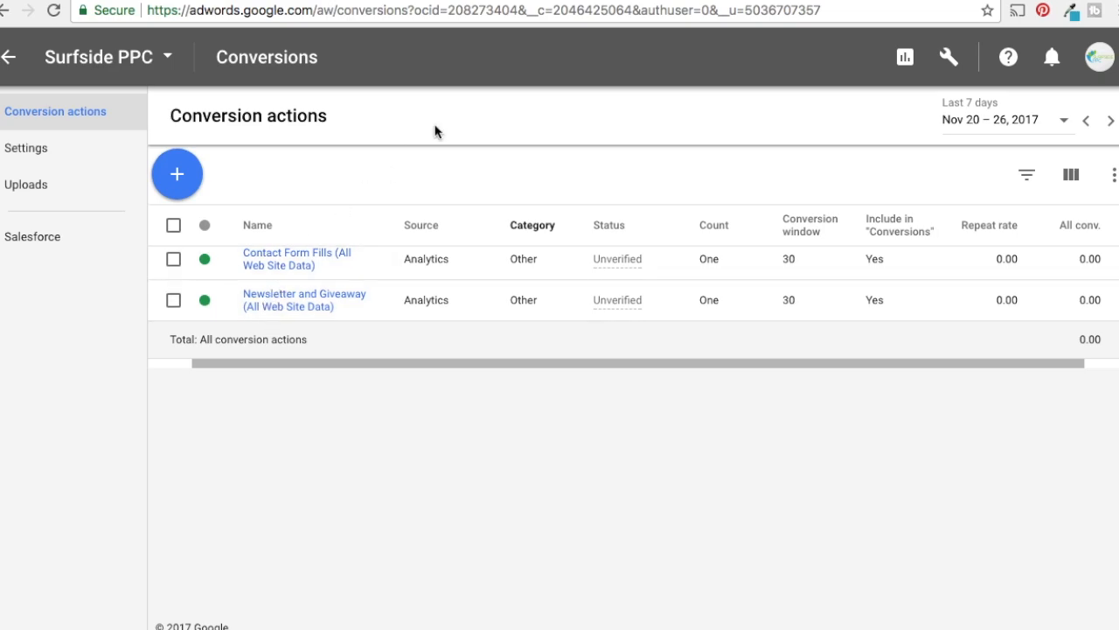
Compare the newsletter confirmation page with the Goal URLs report in Analytics and return to the AdWords conversion actions
click(518, 2)
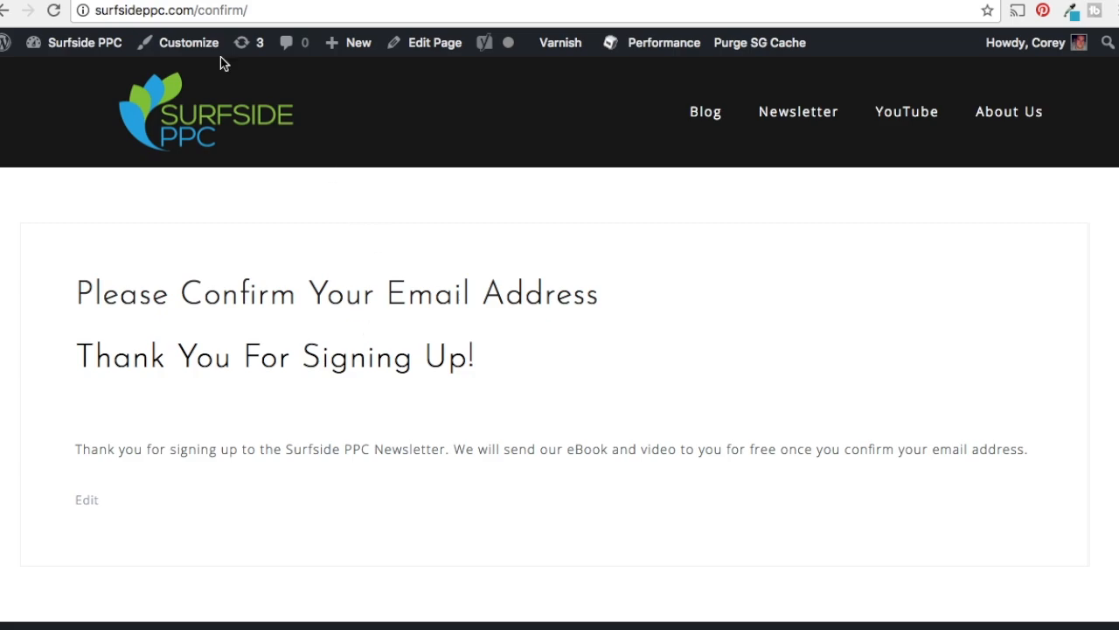
click(827, 1)
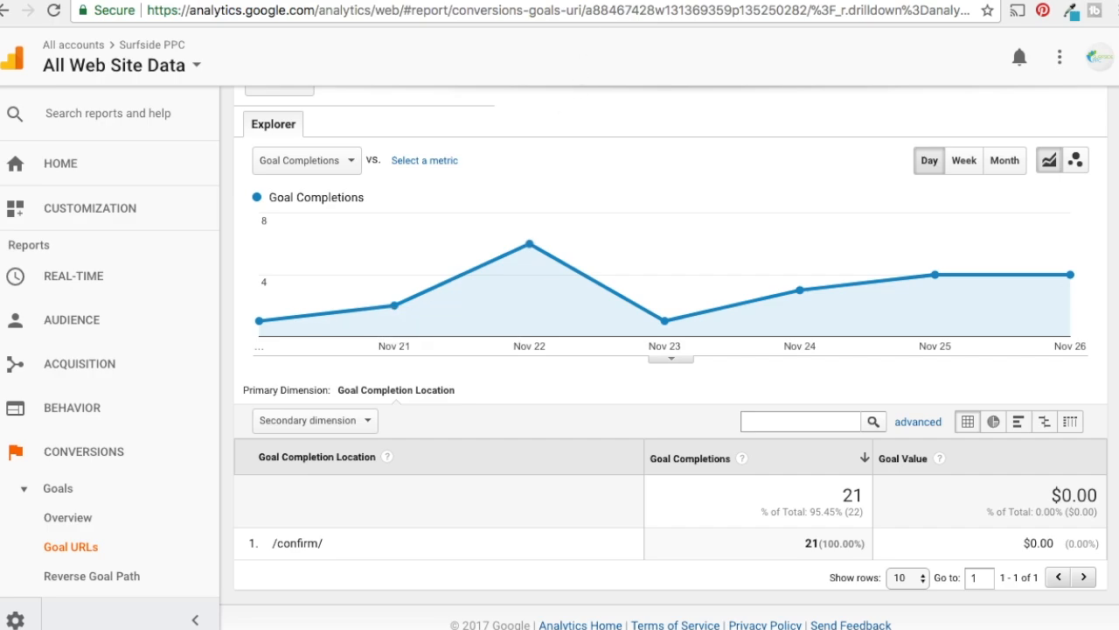
click(112, 2)
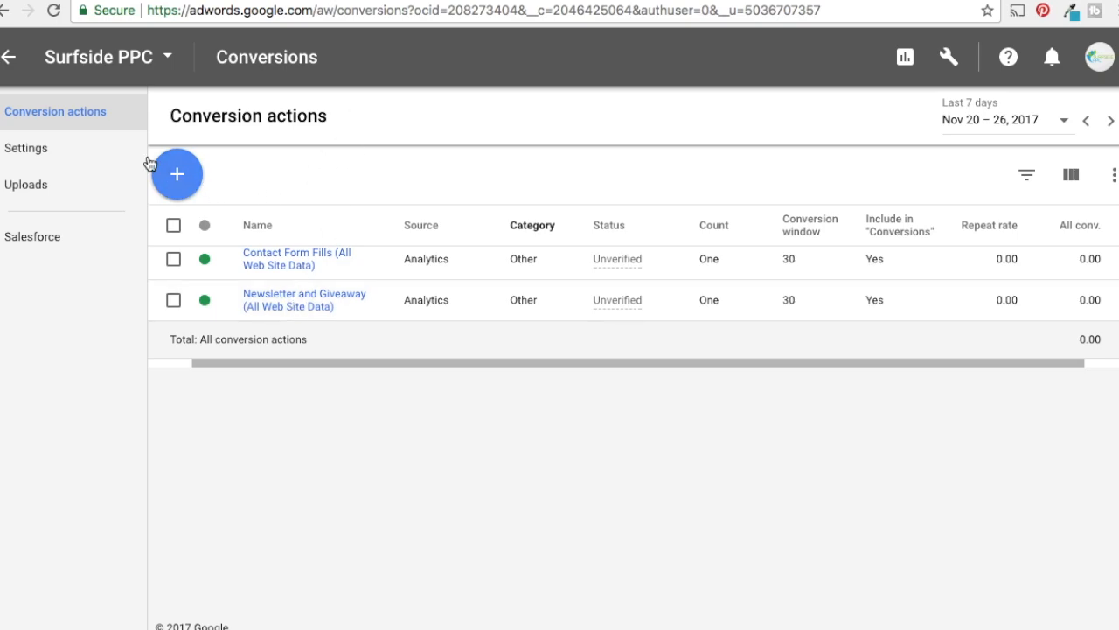
Return to the account's campaigns and start a new campaign of the Display Network type
click(4, 58)
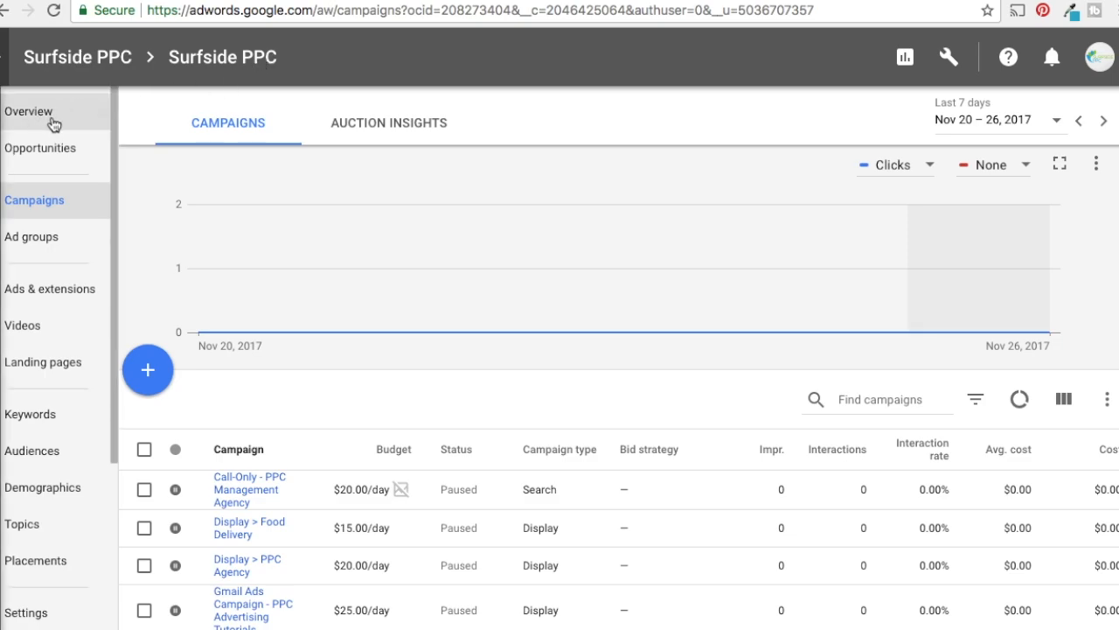
click(41, 210)
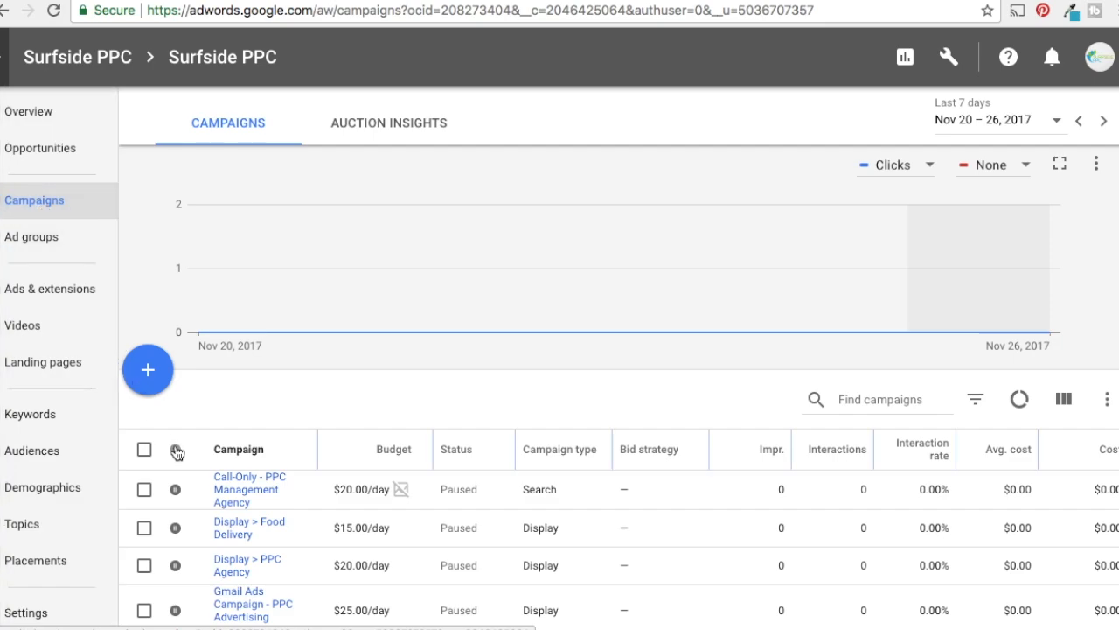
click(148, 372)
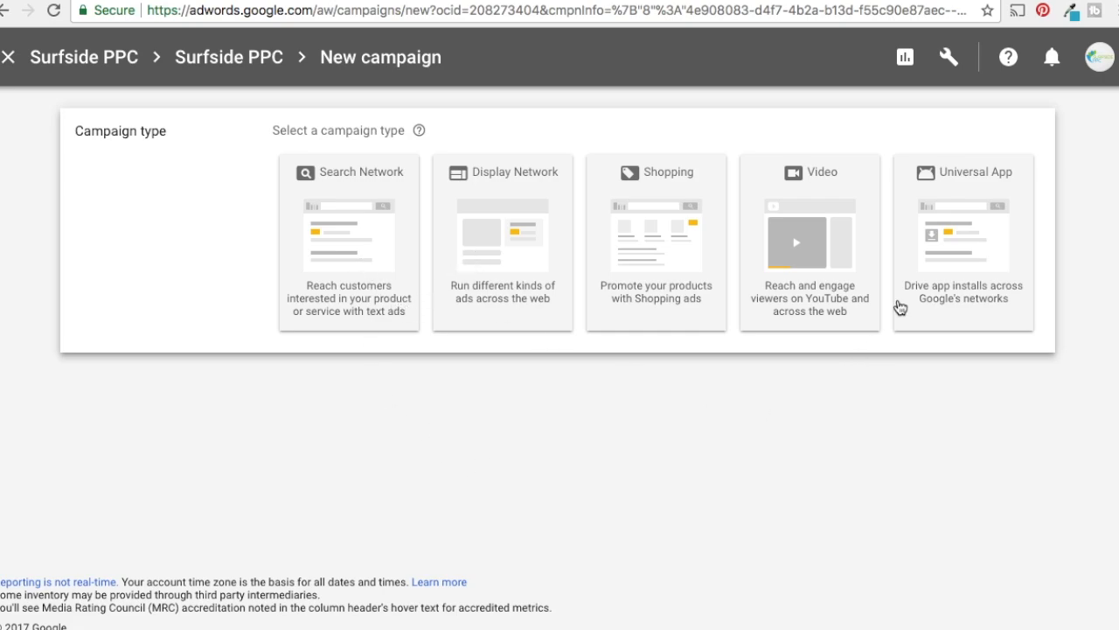
click(545, 251)
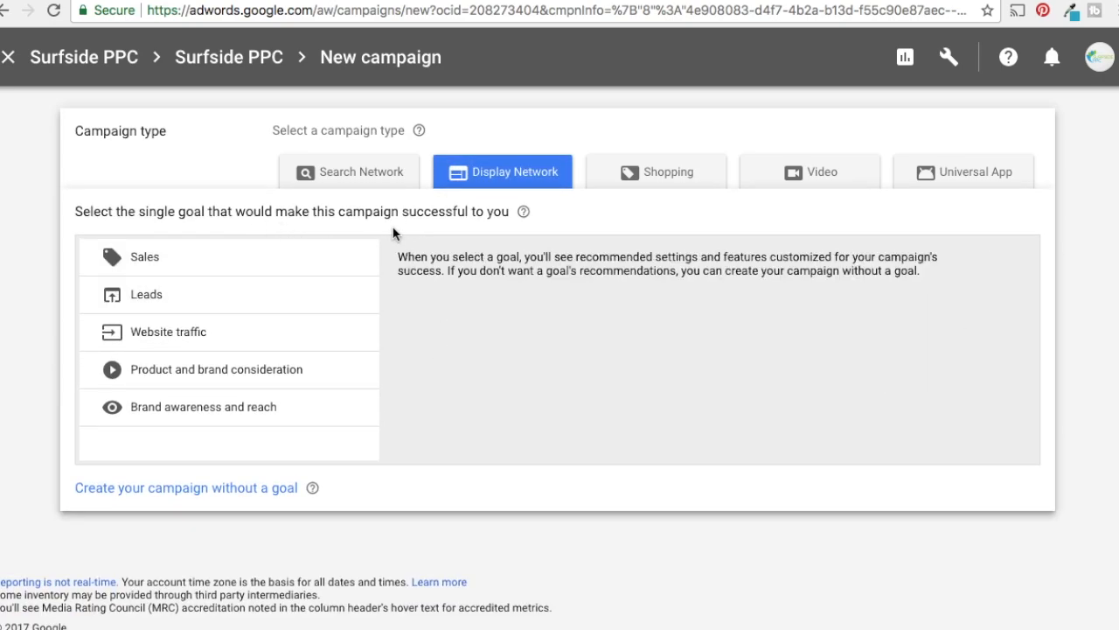
Examine the descriptions of the available campaign goals, from Sales and Leads to Brand awareness and reach
mouse_move(261, 247)
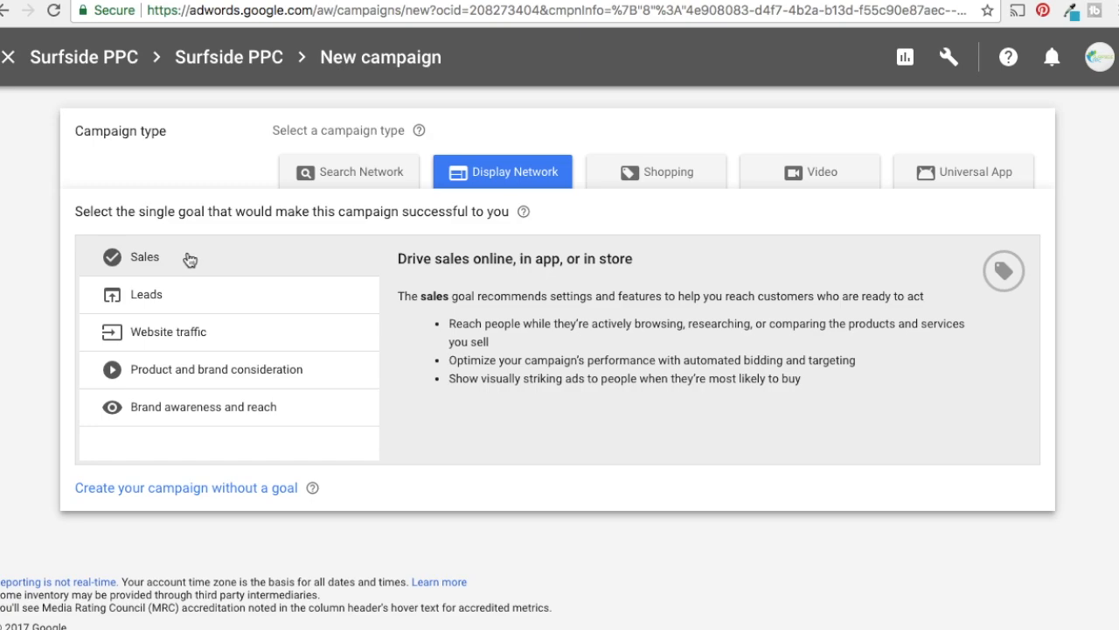
click(197, 295)
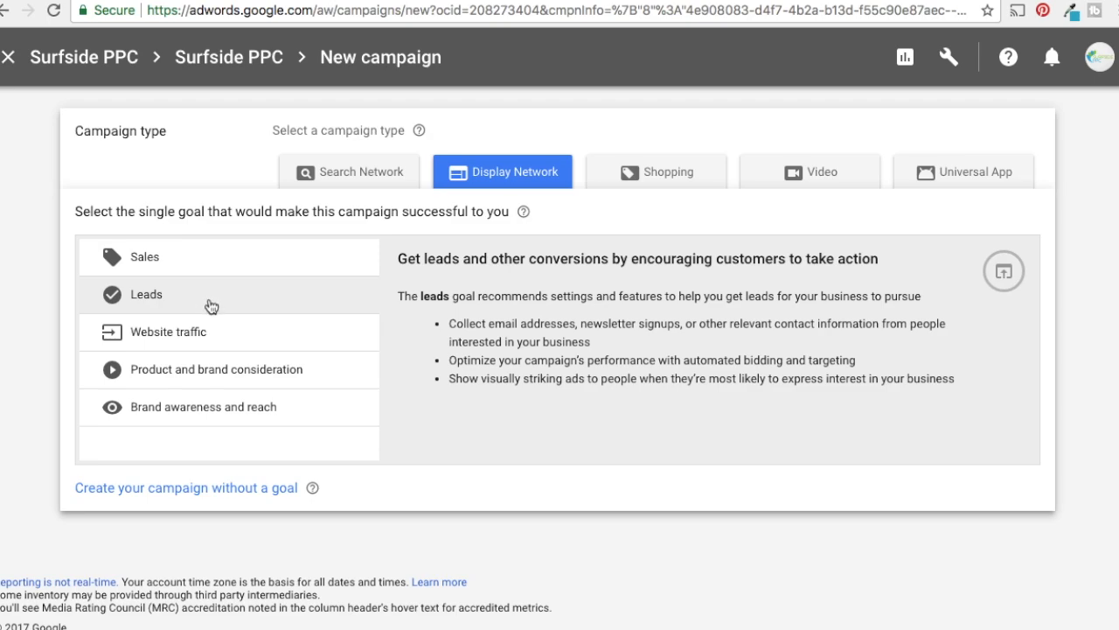
click(257, 331)
click(325, 365)
click(328, 407)
click(330, 383)
click(329, 404)
click(330, 384)
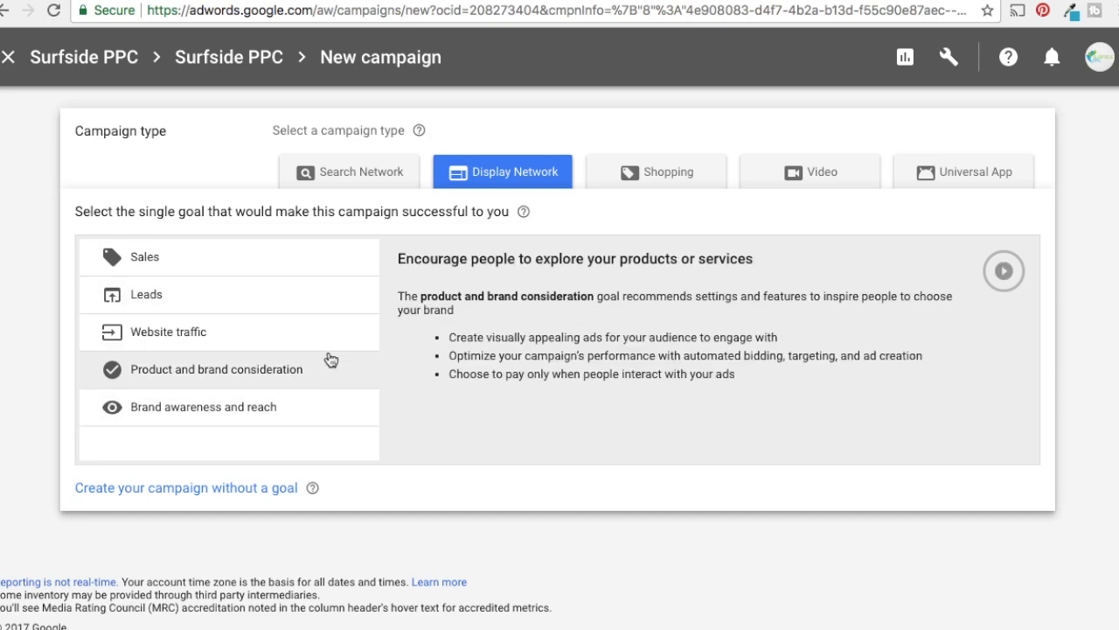
click(333, 345)
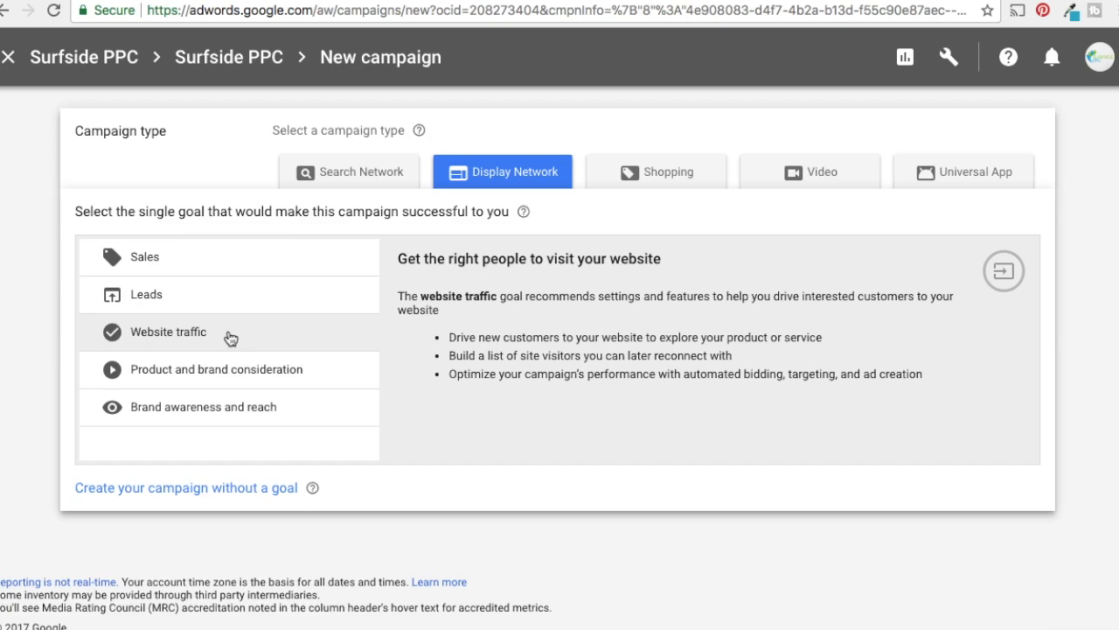
click(216, 300)
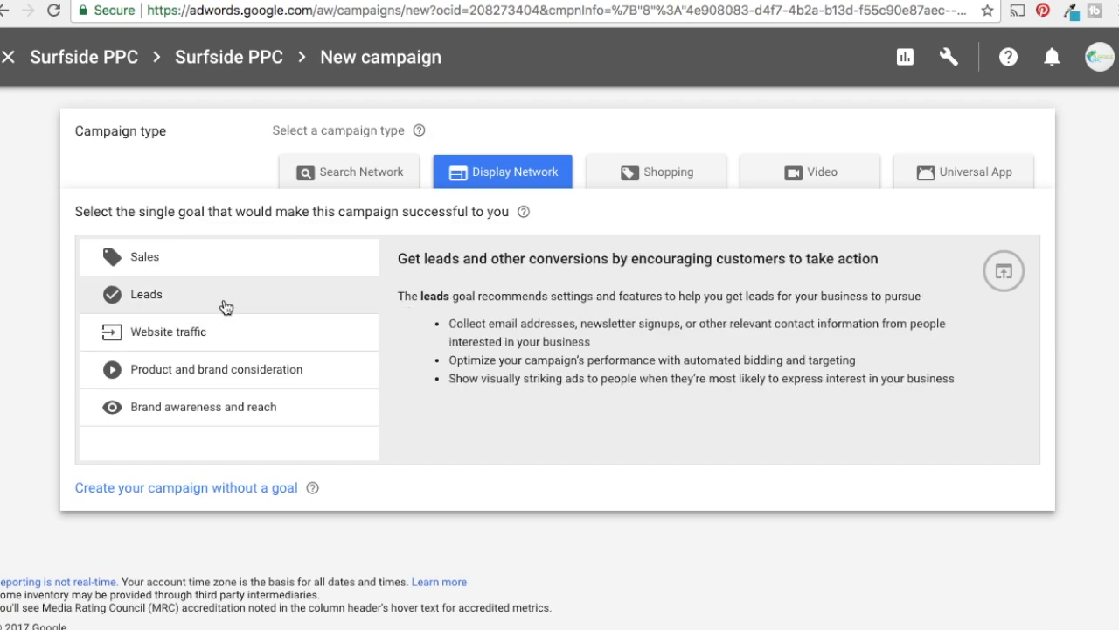
click(173, 301)
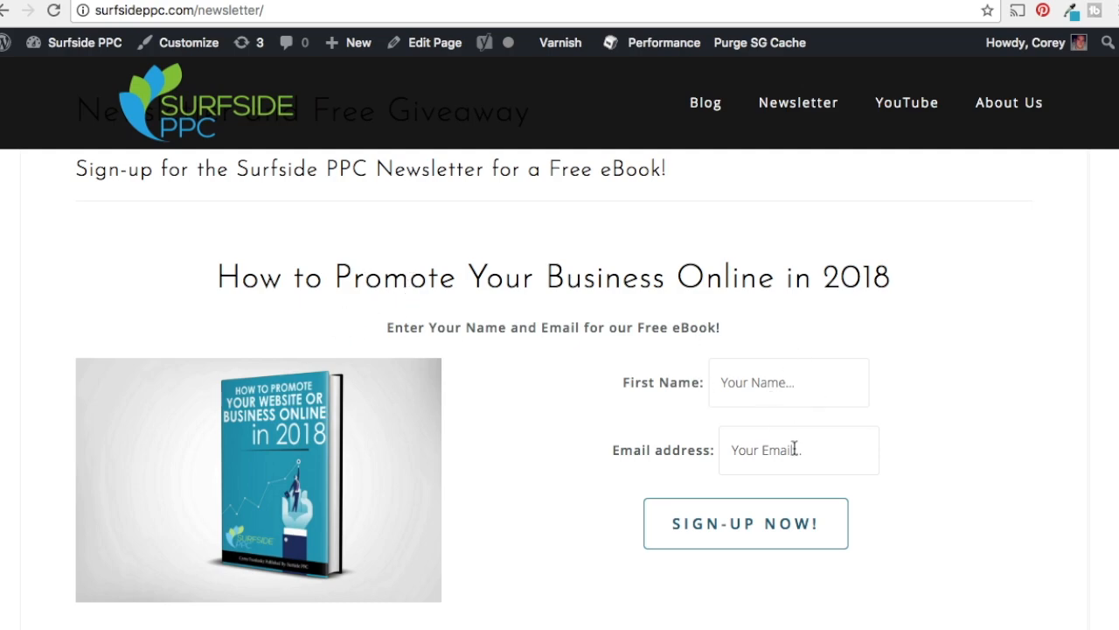
Revisit the free eBook sign-up form and its confirmation page, and return to the new AdWords campaign
click(789, 521)
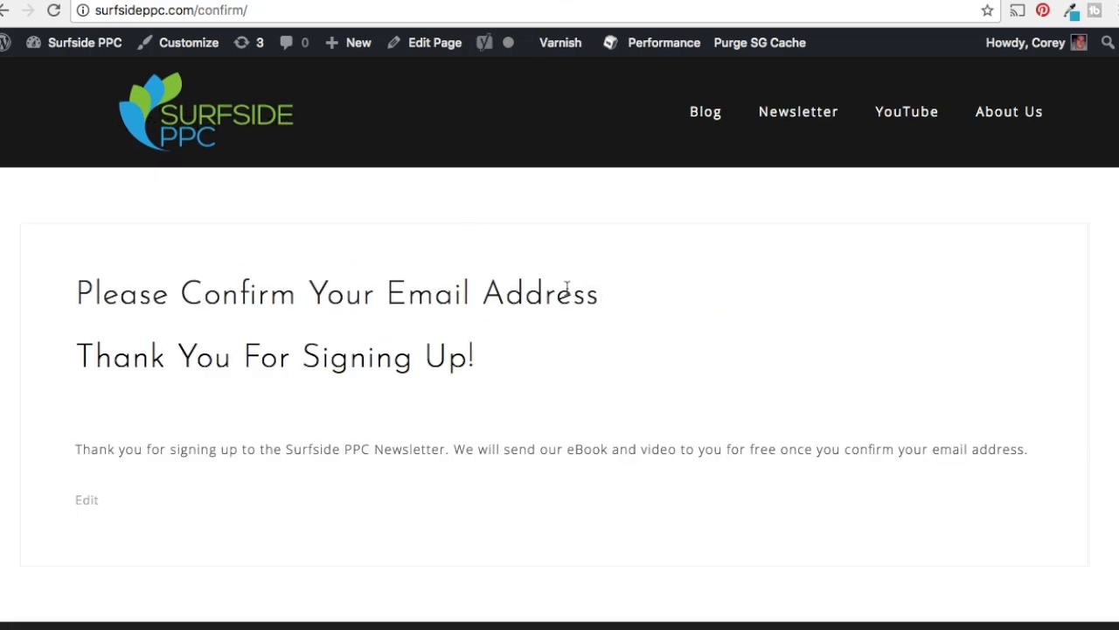
click(301, 1)
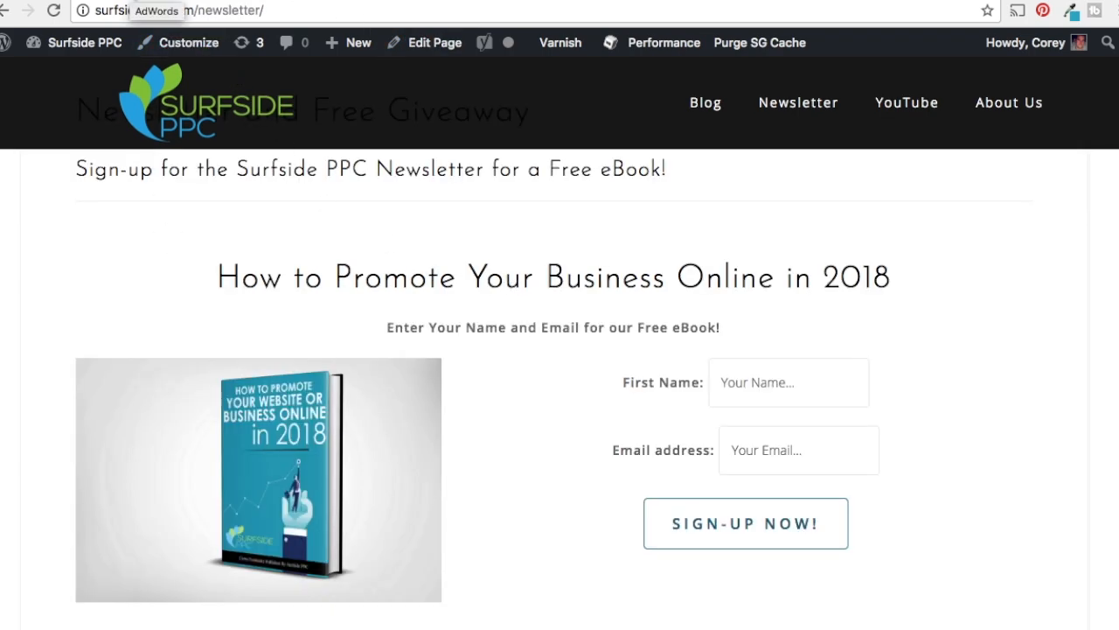
click(131, 0)
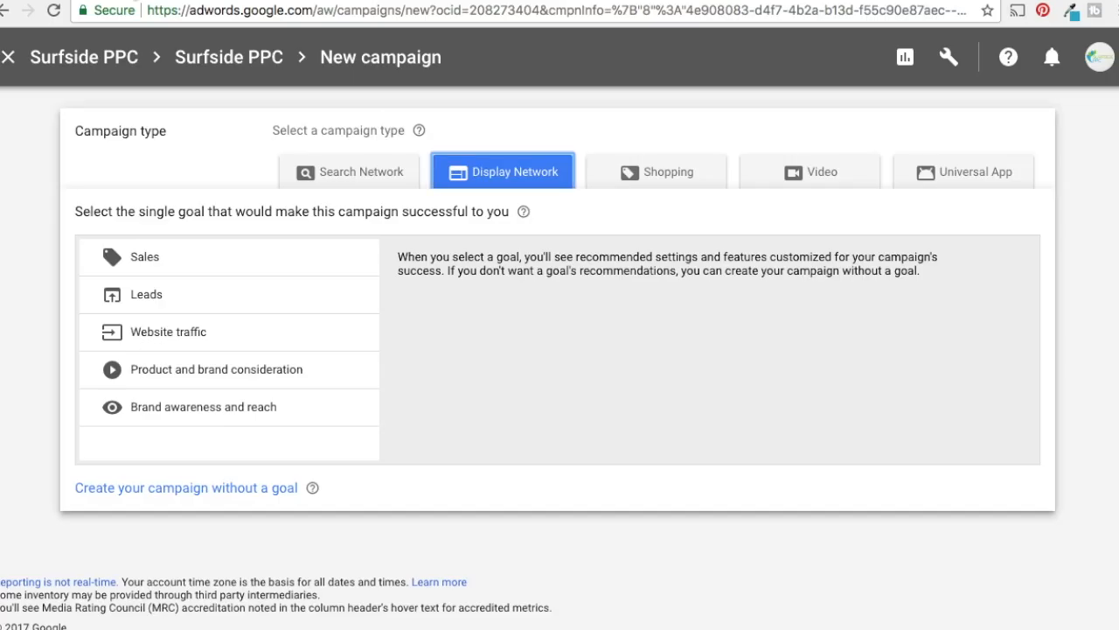
Choose the Leads goal, keep the Standard display campaign subtype, and continue with surfsideppc.com as the business website
click(254, 306)
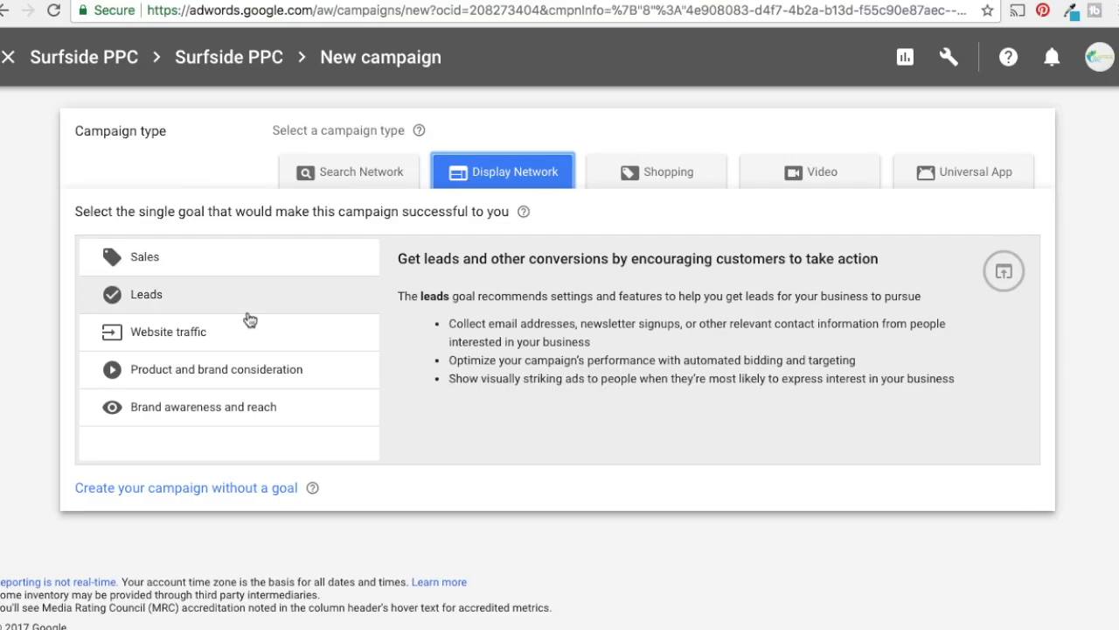
click(204, 308)
scroll(421, 295, down, 2)
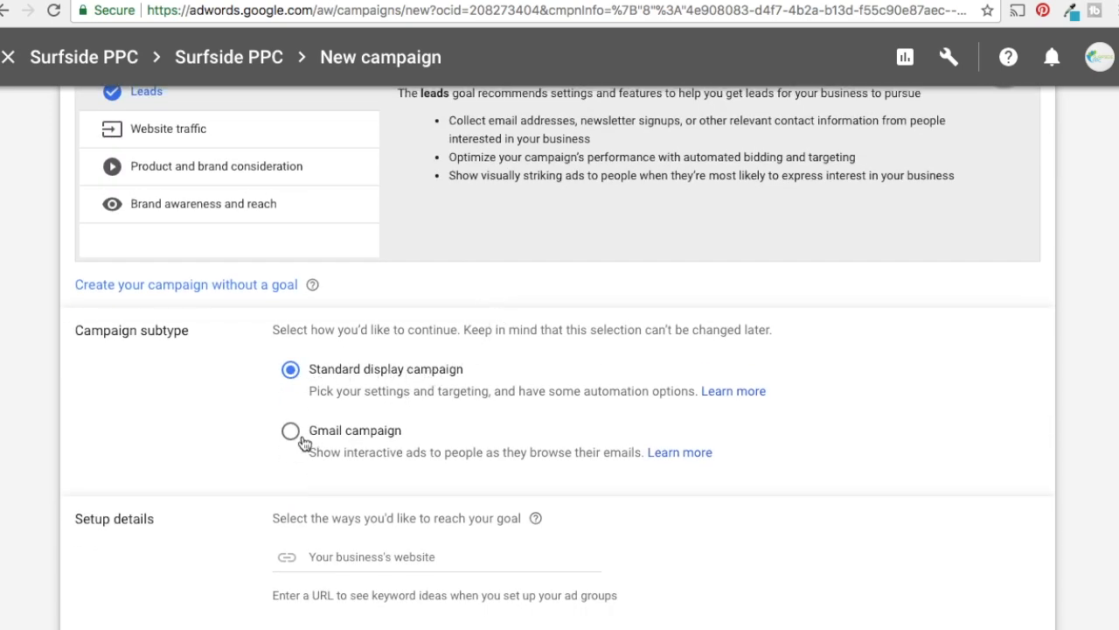
scroll(837, 437, down, 1)
click(379, 484)
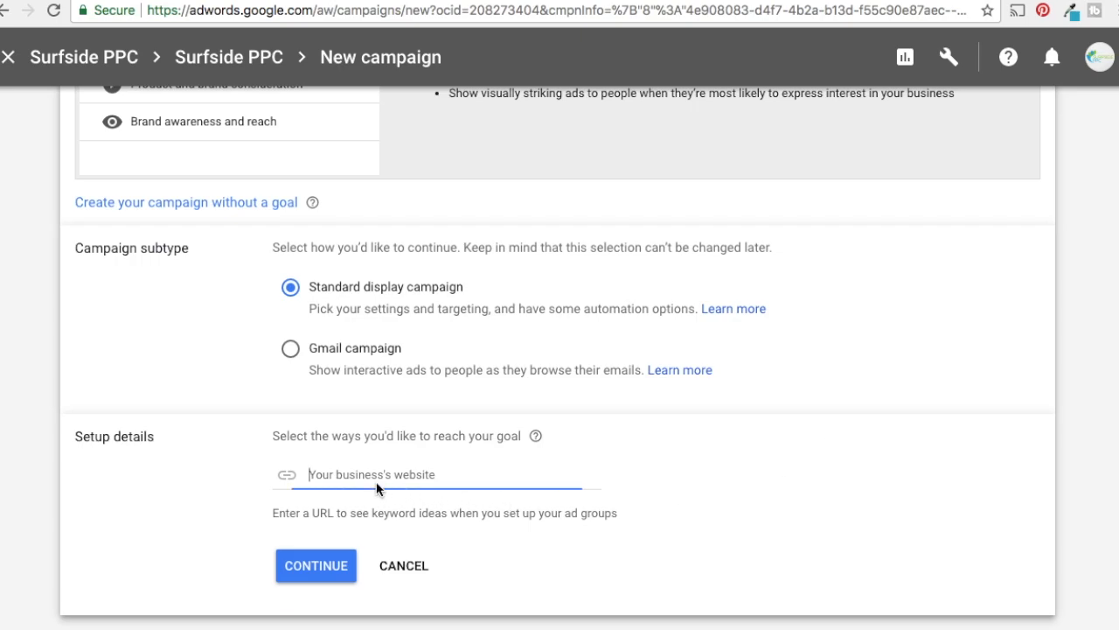
text(surfsideppc.com)
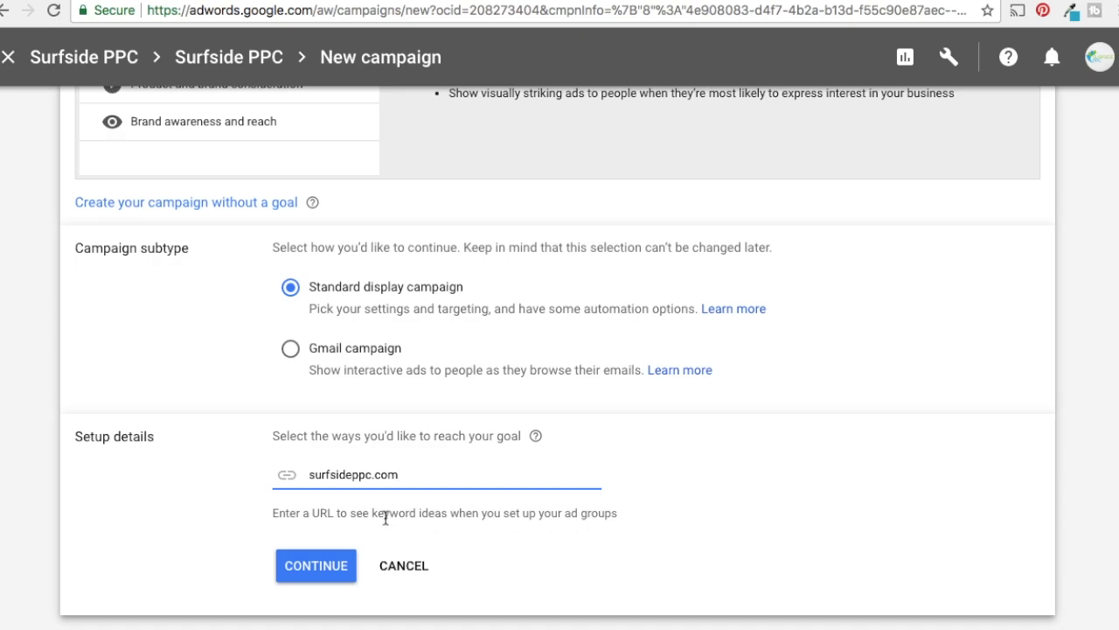
click(320, 564)
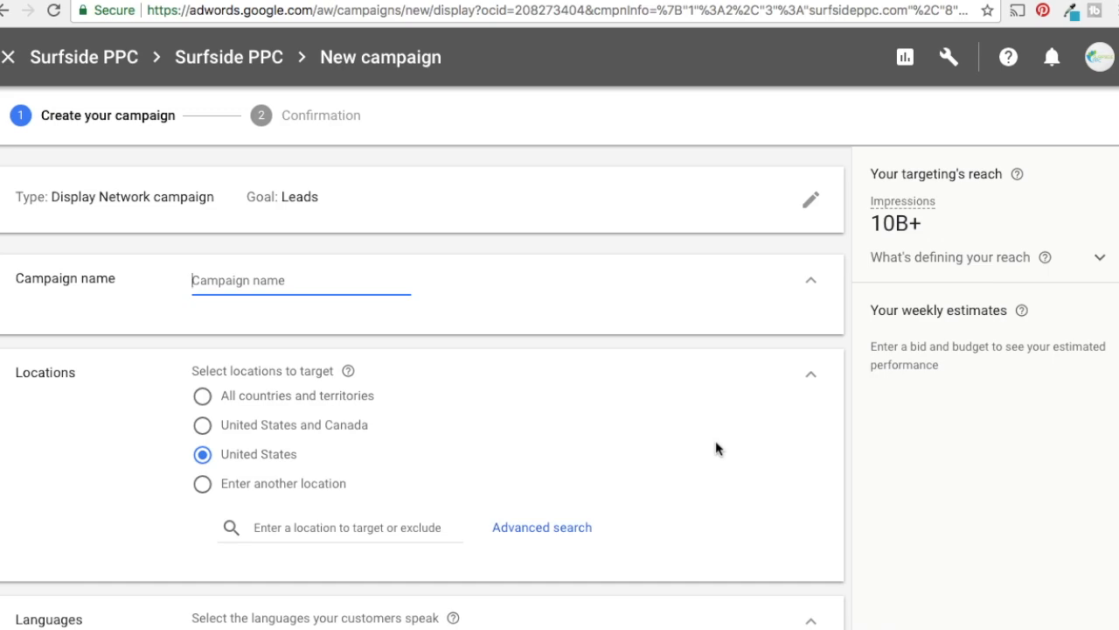
Name the campaign "Free eBook Offer - In-Market Audiences"
text(Free eBook Offer)
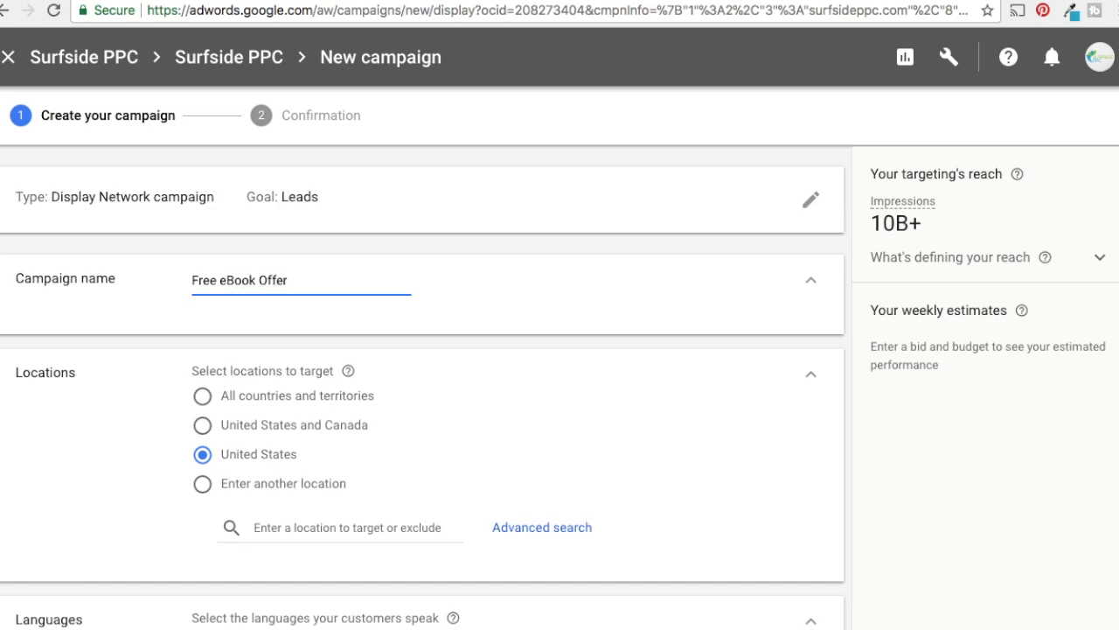
drag(309, 274, 306, 264)
click(303, 280)
text(- In-Market Audiences)
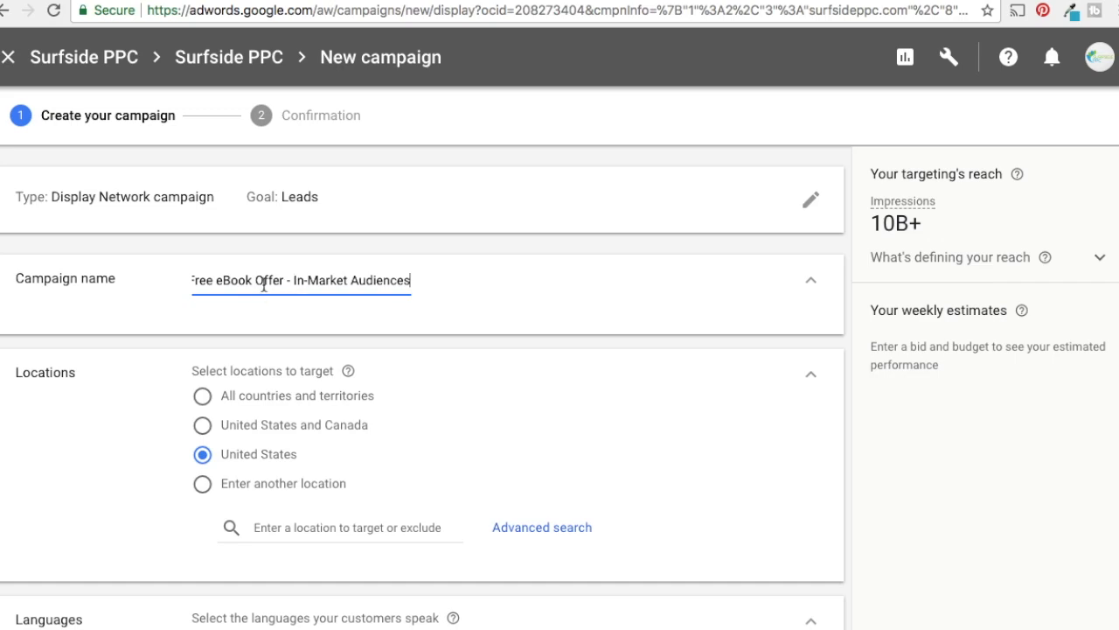
Review the campaign's location and language settings, keeping United States and English
scroll(748, 418, down, 1)
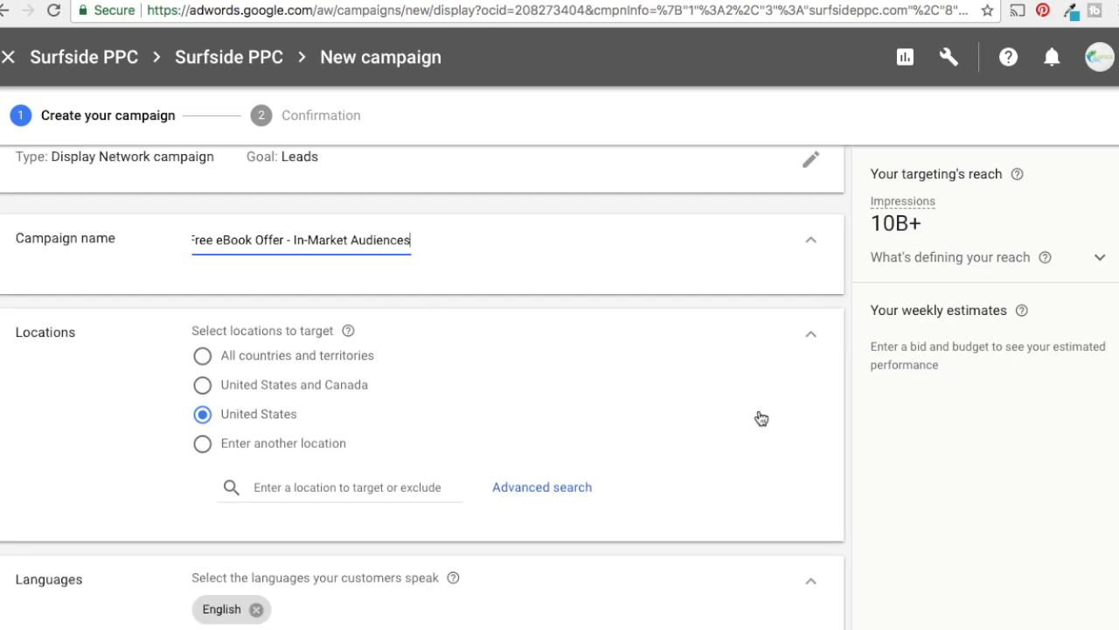
scroll(743, 463, down, 4)
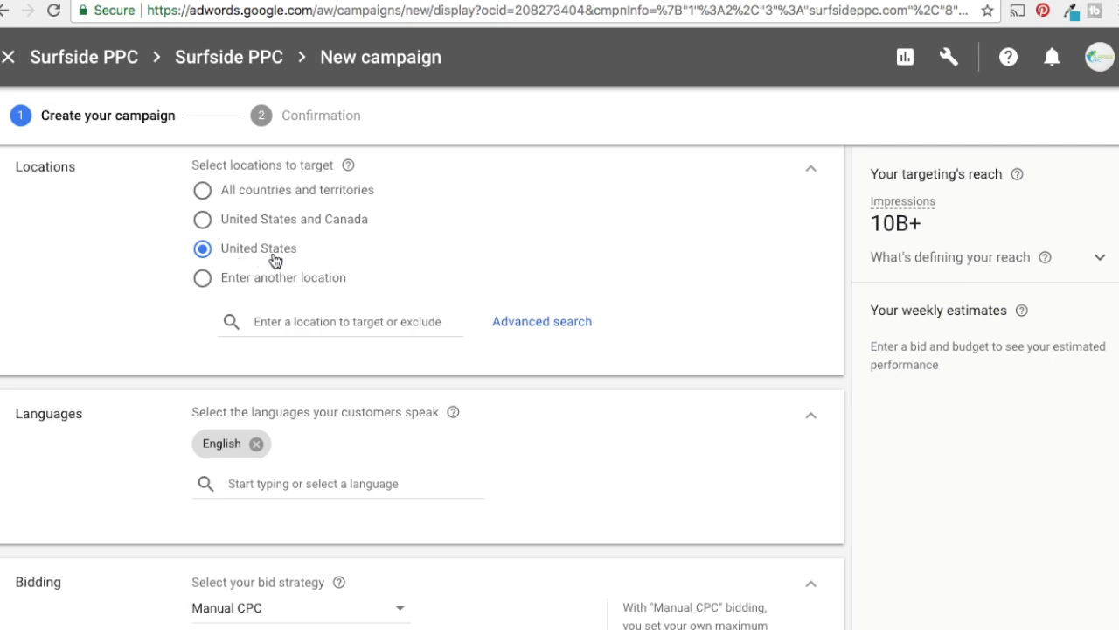
scroll(759, 480, down, 1)
scroll(770, 472, down, 2)
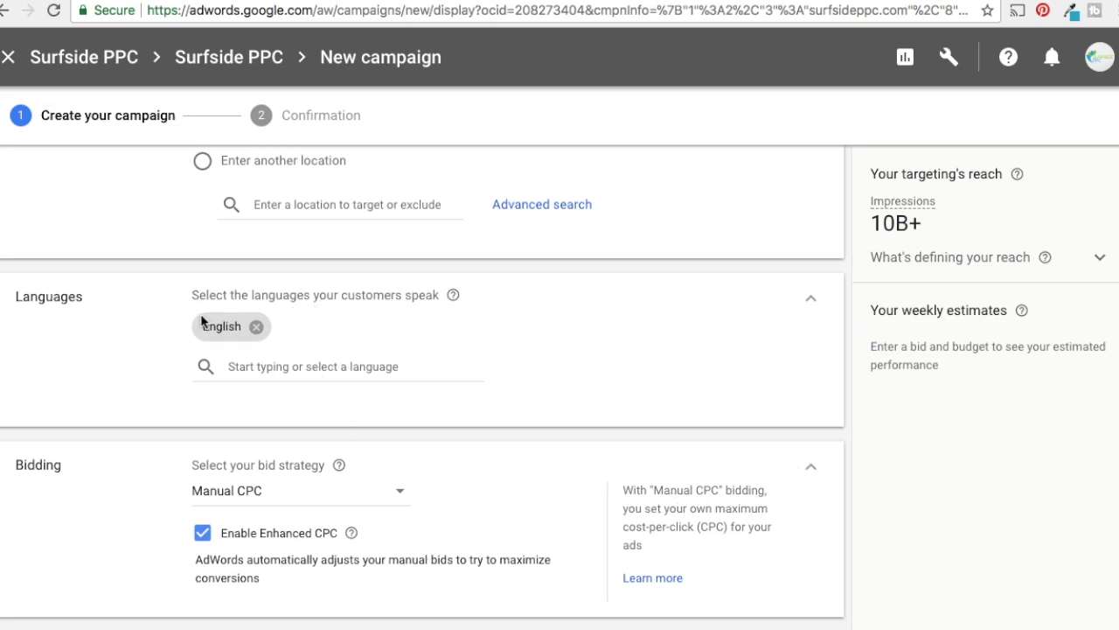
click(296, 371)
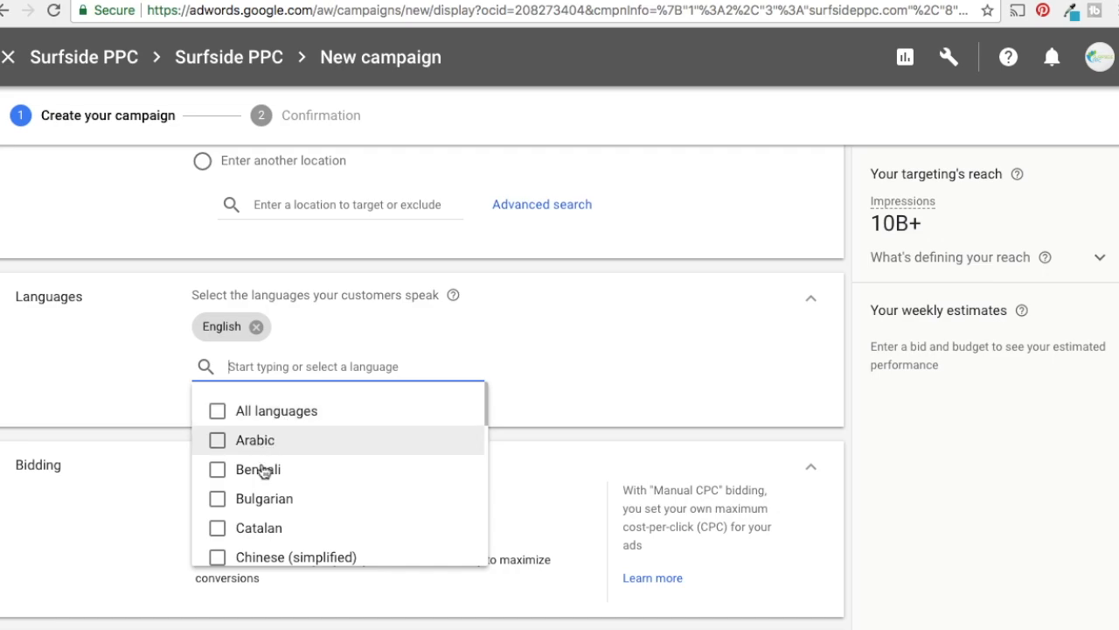
click(895, 449)
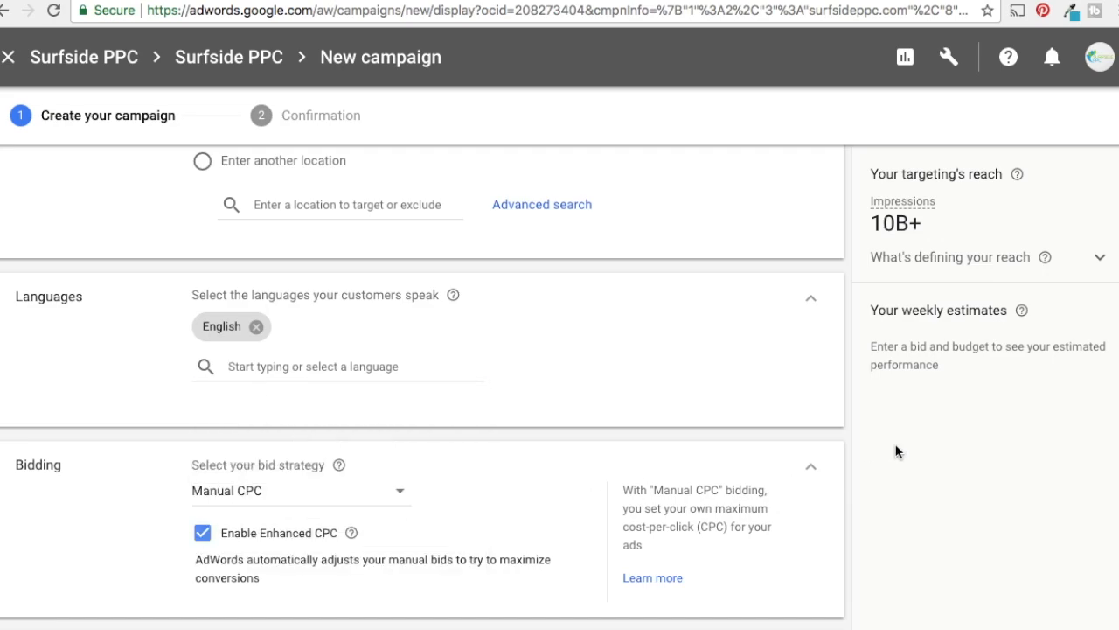
Review the available bid strategies and keep Manual CPC with Enhanced CPC enabled
scroll(907, 448, down, 2)
scroll(906, 448, down, 3)
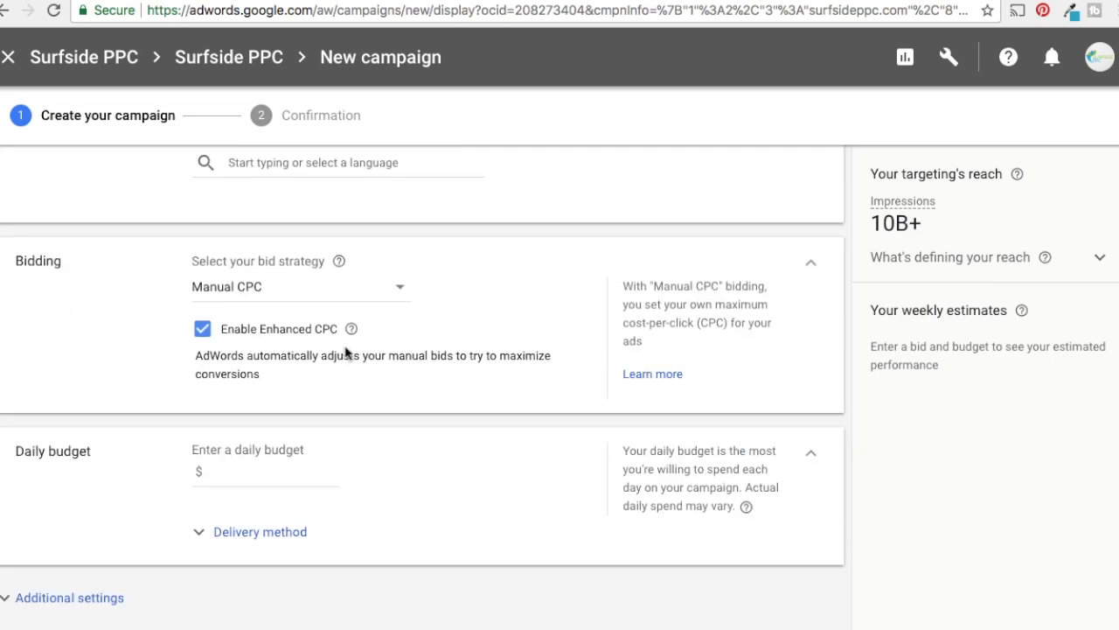
click(299, 294)
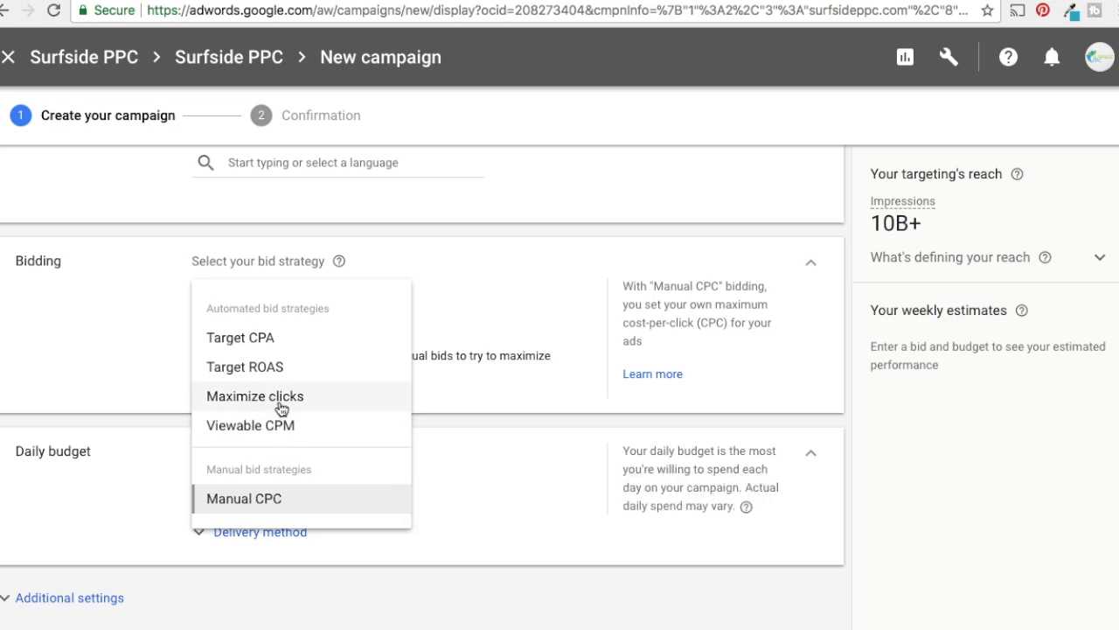
click(265, 500)
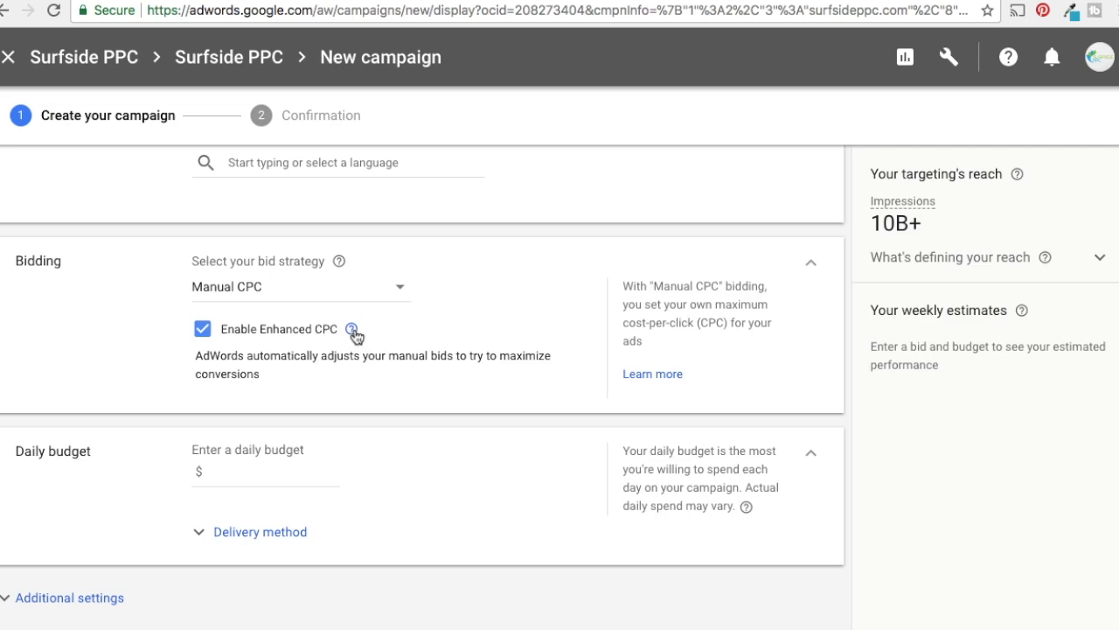
mouse_move(353, 331)
scroll(973, 427, down, 3)
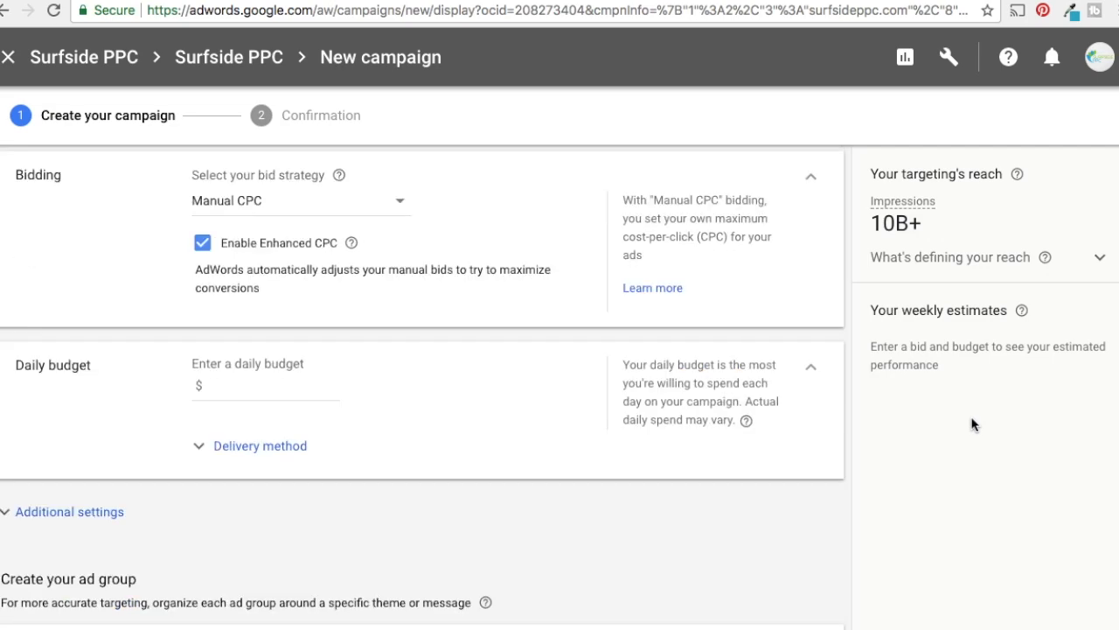
Set the daily budget to $15.00 and use the Standard delivery method
click(265, 347)
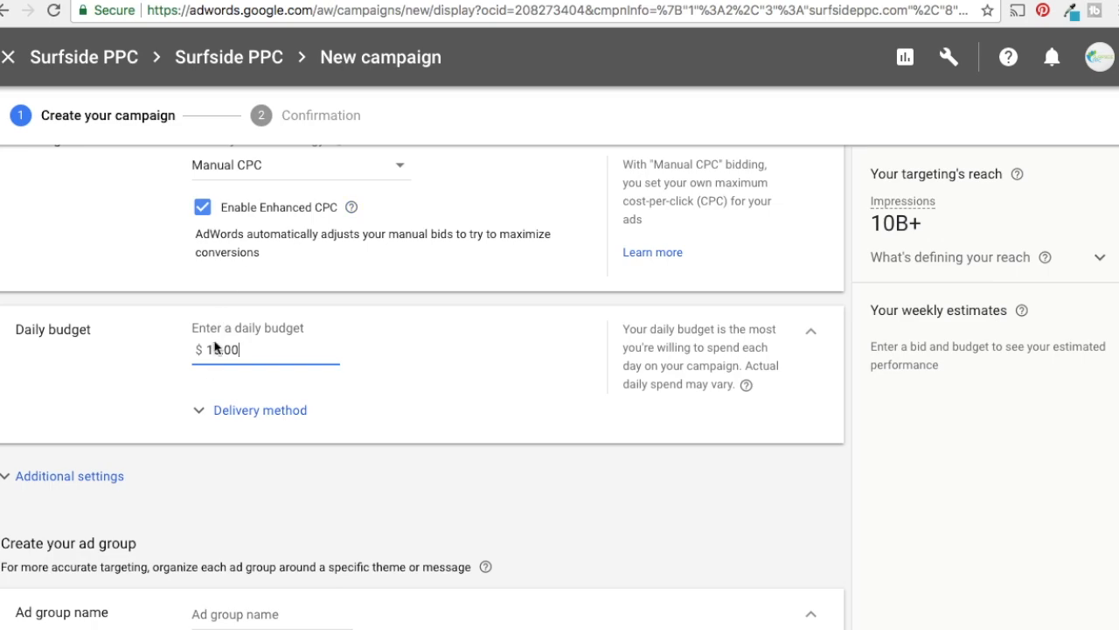
click(303, 412)
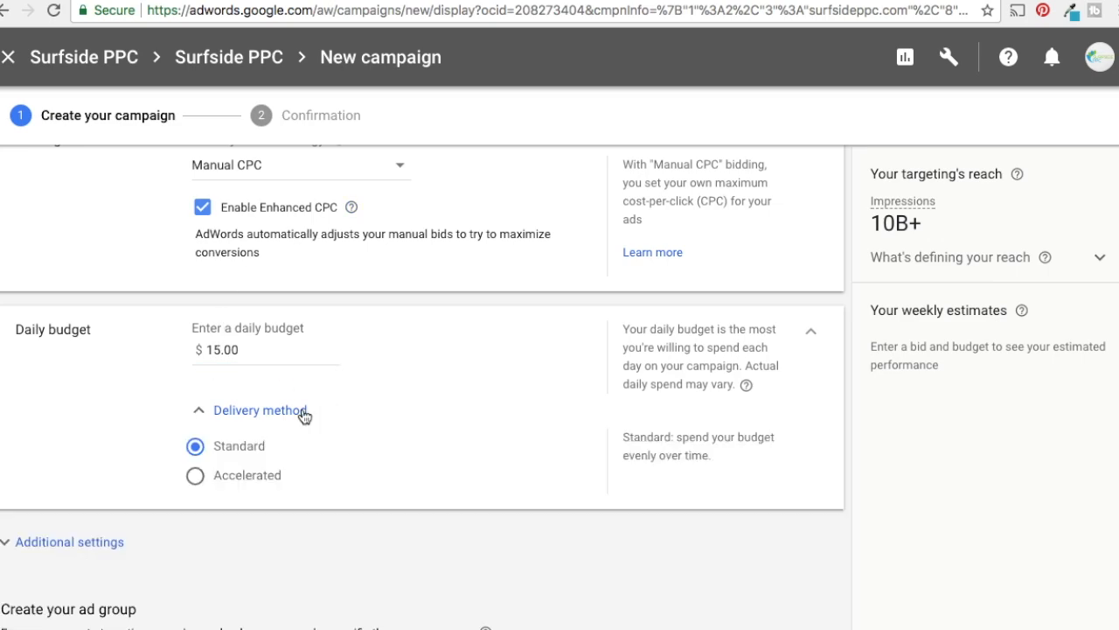
click(220, 480)
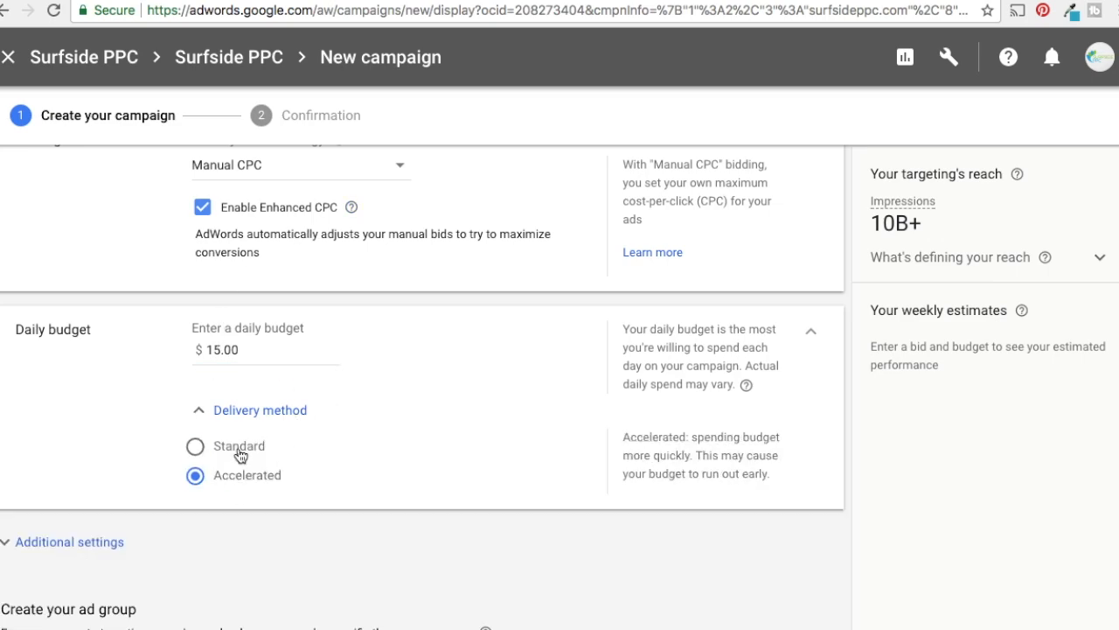
click(236, 448)
Reveal the additional campaign settings and check the ad rotation options, keeping Optimize: Prefer best performing ads
scroll(961, 468, down, 1)
scroll(965, 468, down, 2)
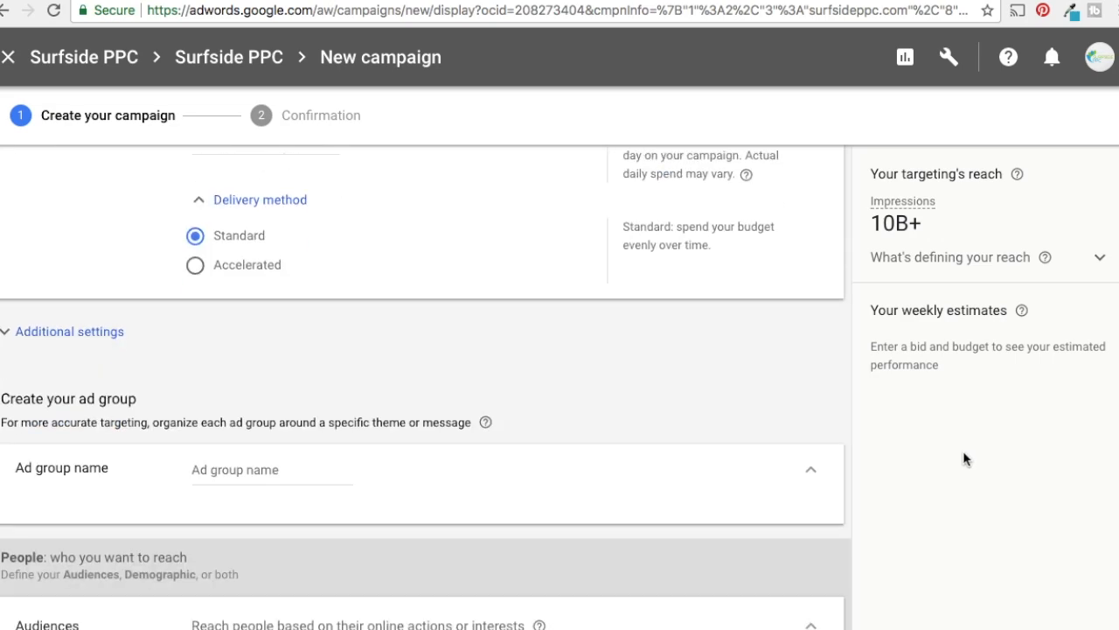
click(44, 331)
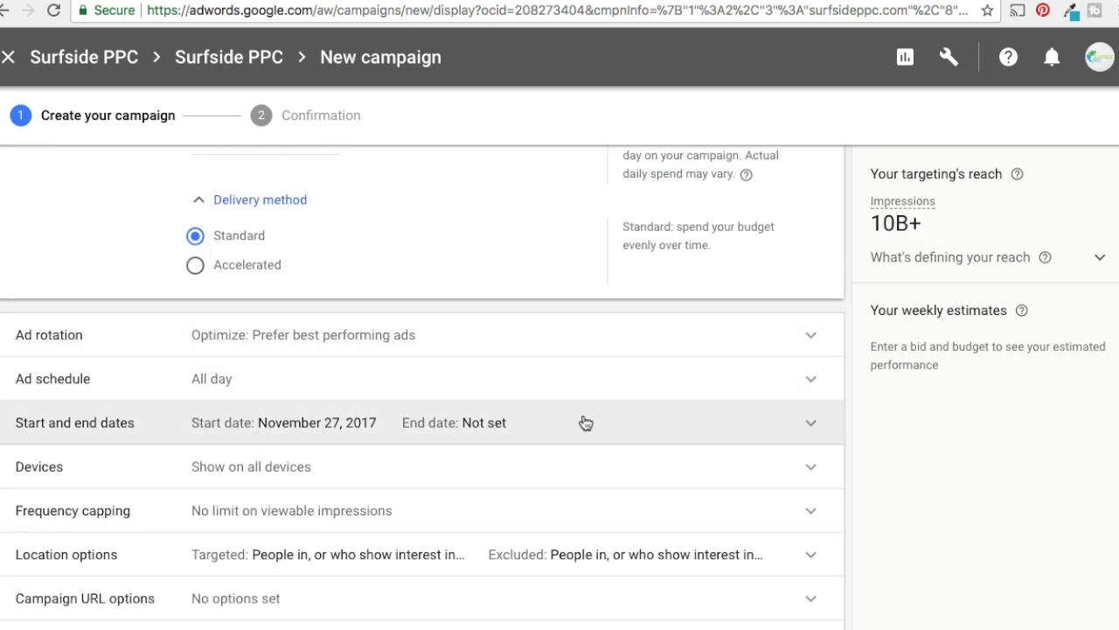
scroll(586, 421, down, 2)
scroll(598, 416, up, 1)
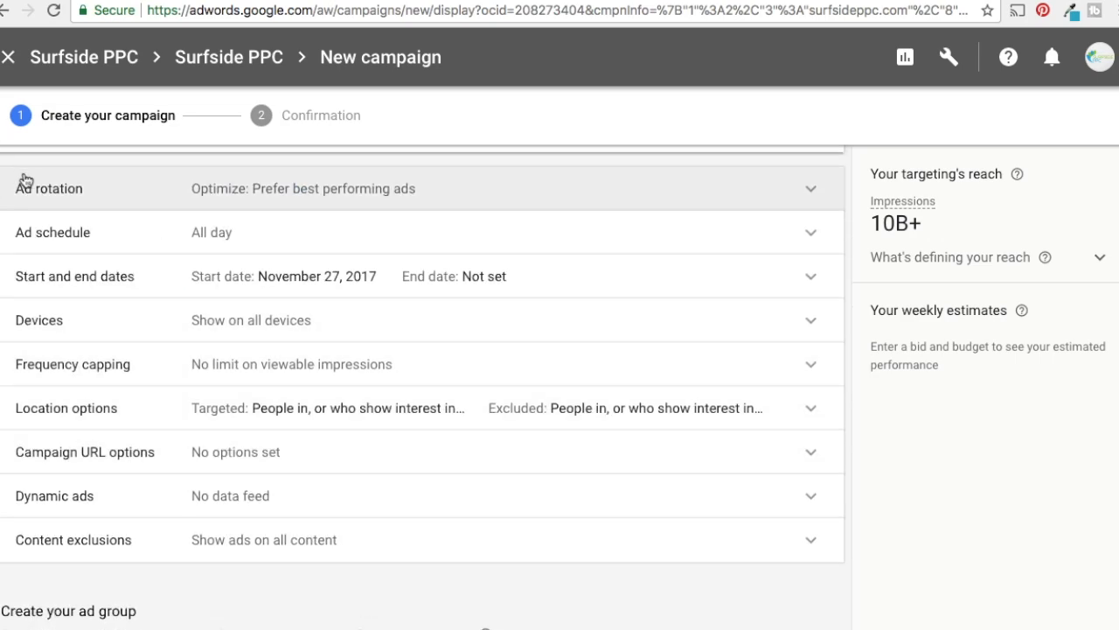
click(227, 188)
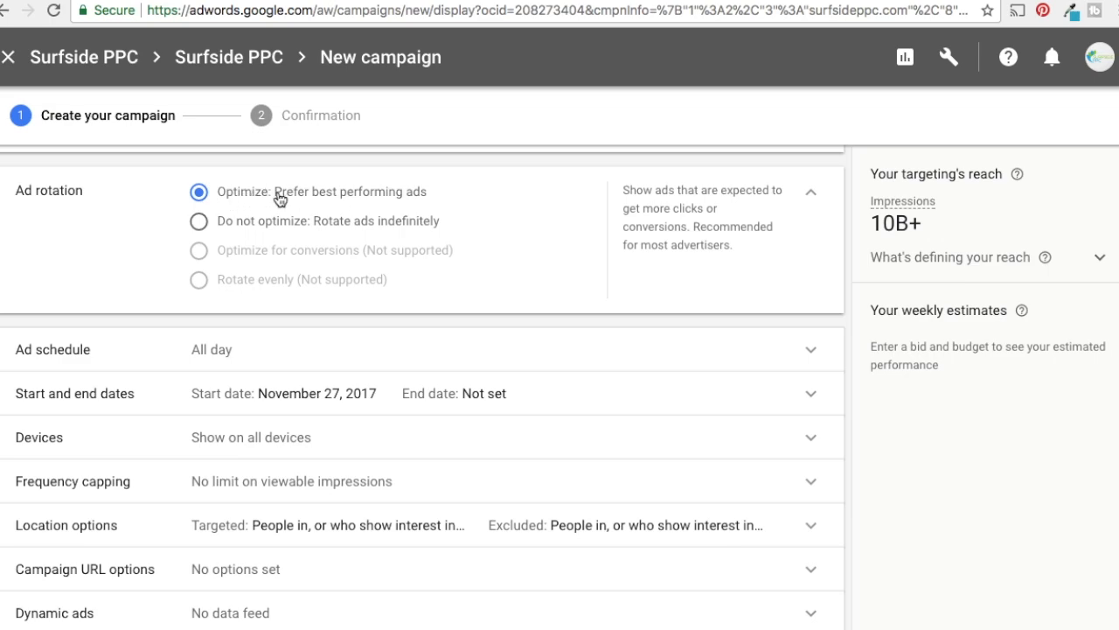
click(812, 194)
Try an ad schedule for Mondays - Fridays starting at 02:00, and remove it to return to all days
click(320, 242)
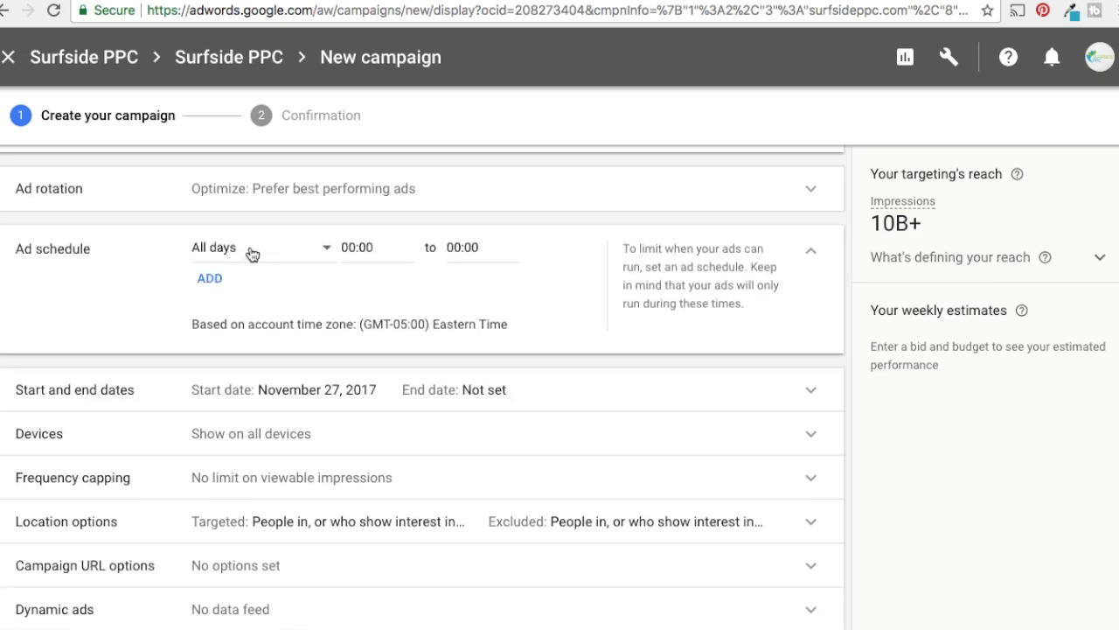
click(270, 251)
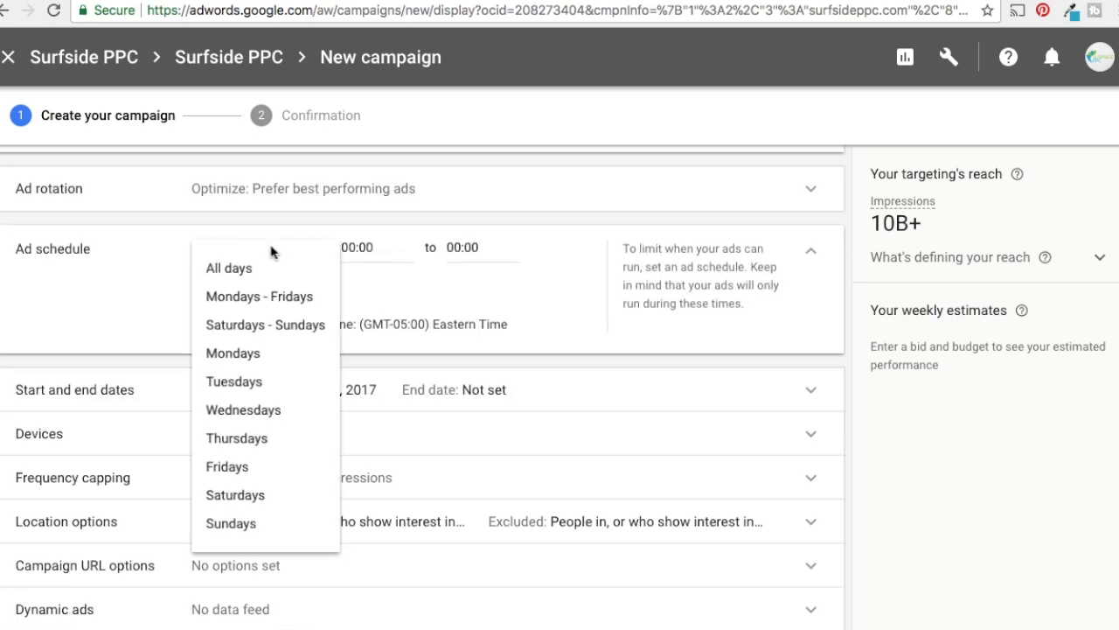
click(292, 302)
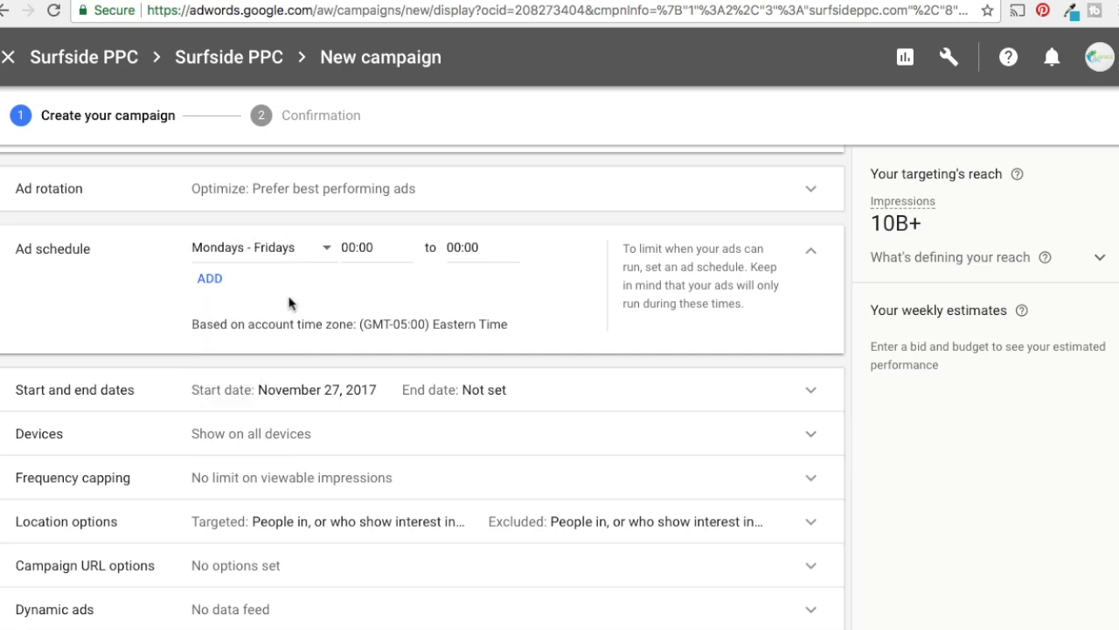
click(354, 247)
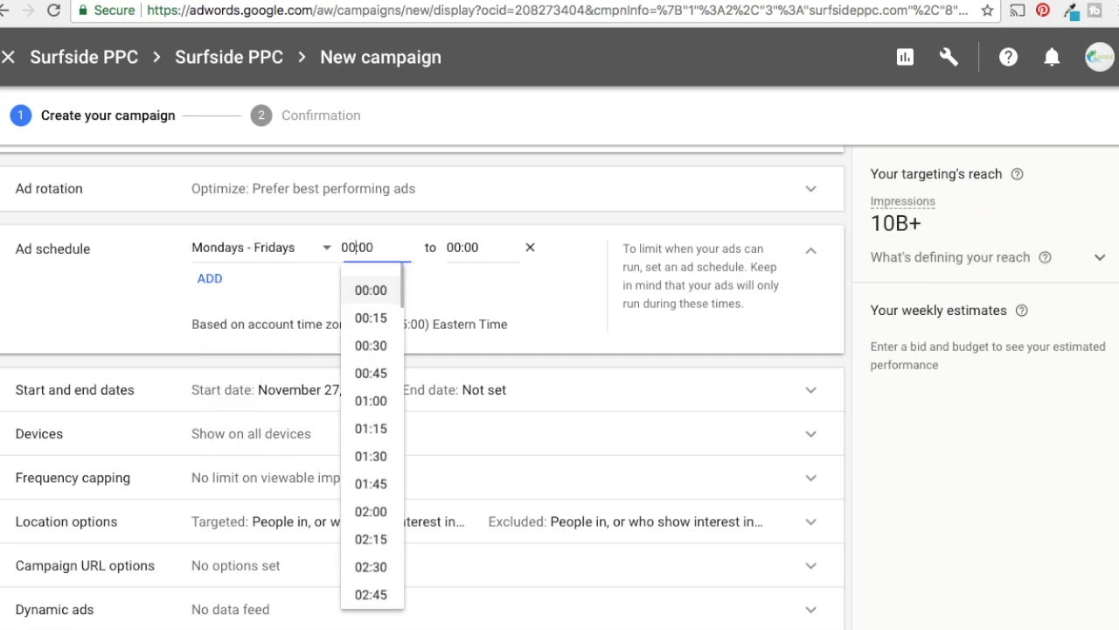
text(9)
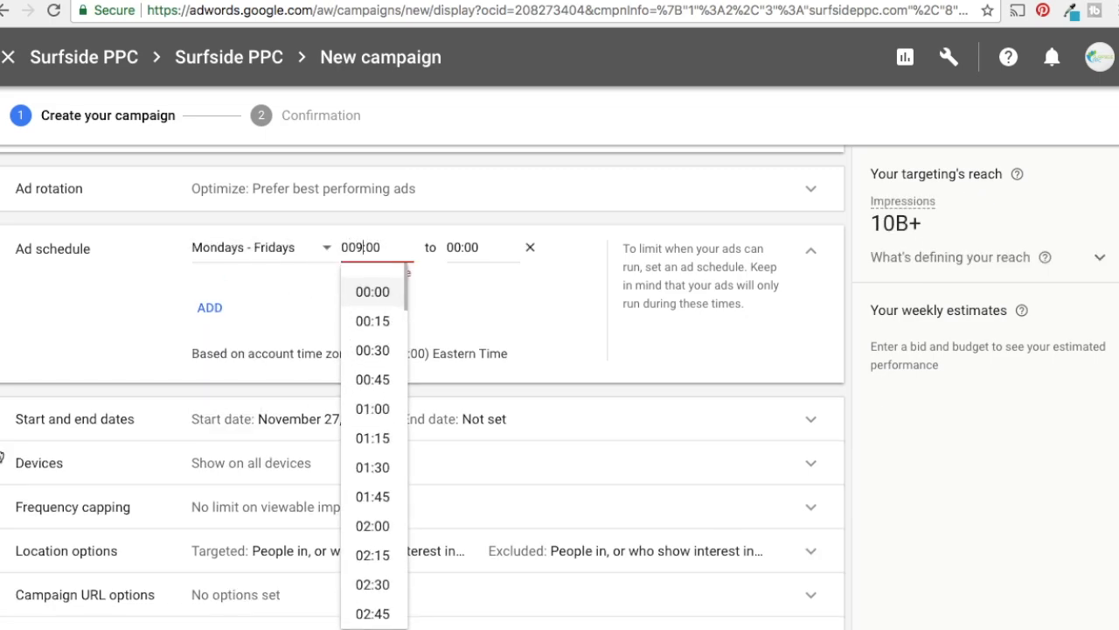
key(BackSpace)
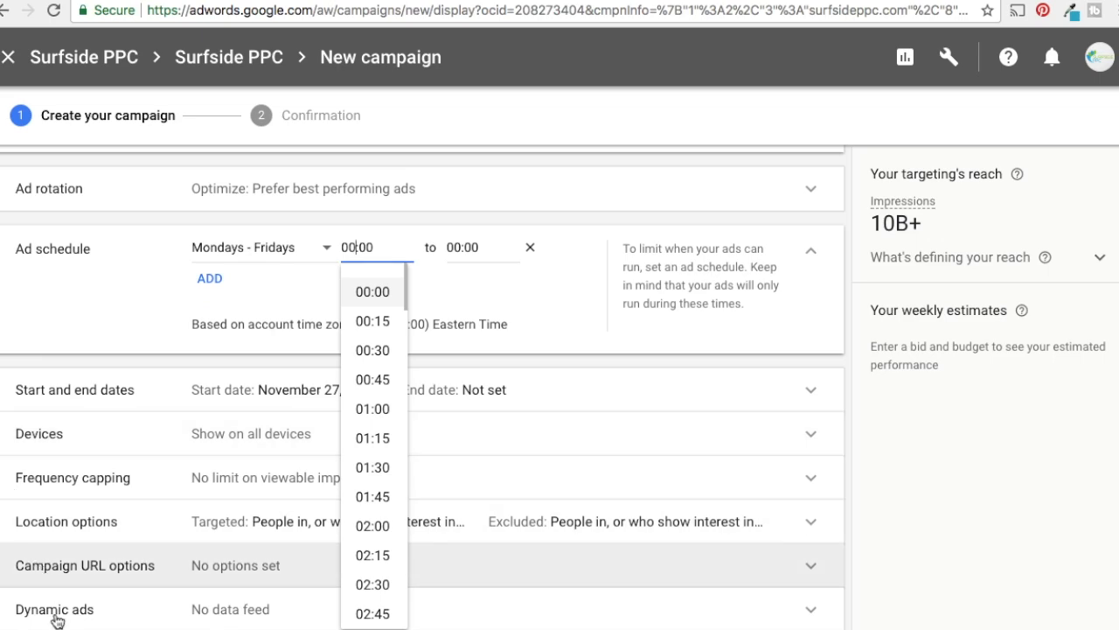
click(373, 528)
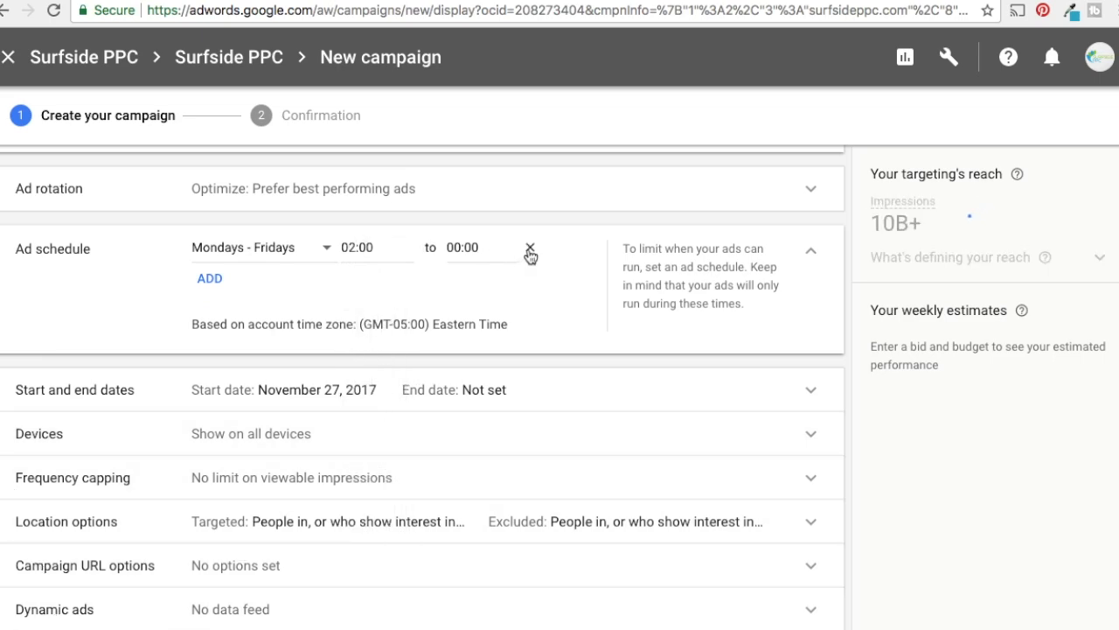
click(530, 250)
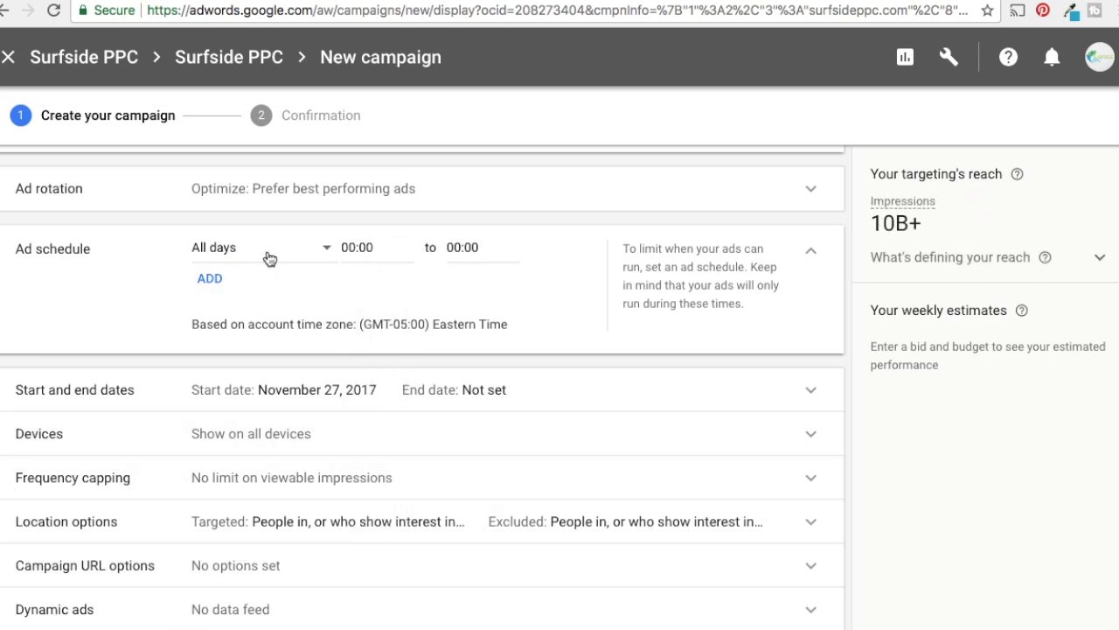
click(809, 253)
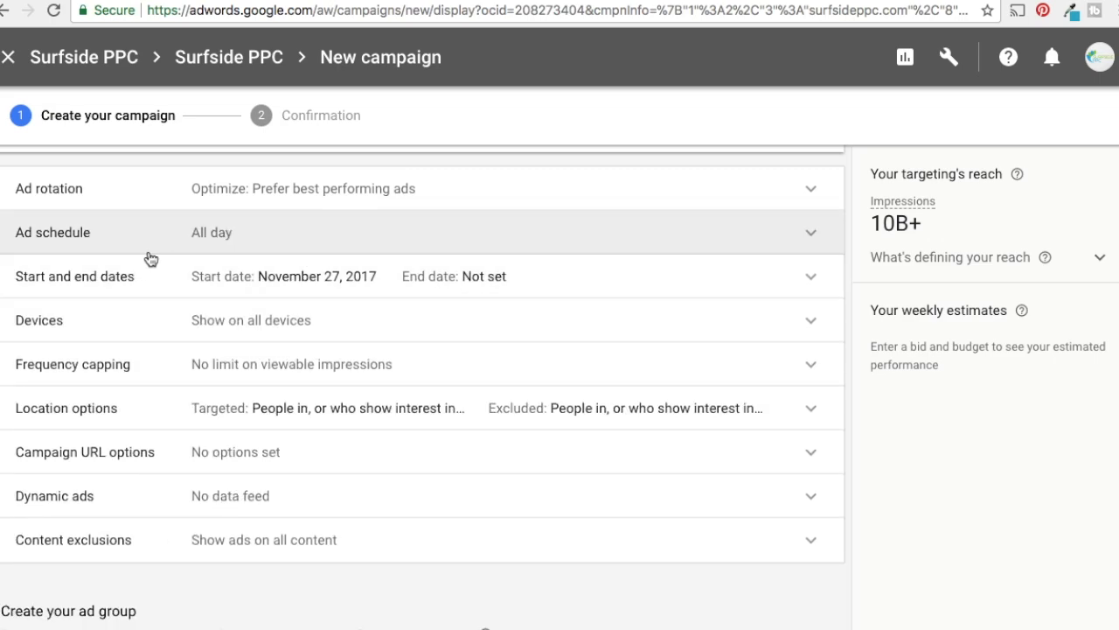
Set the campaign's end date to December 27, 2017
click(207, 278)
click(203, 413)
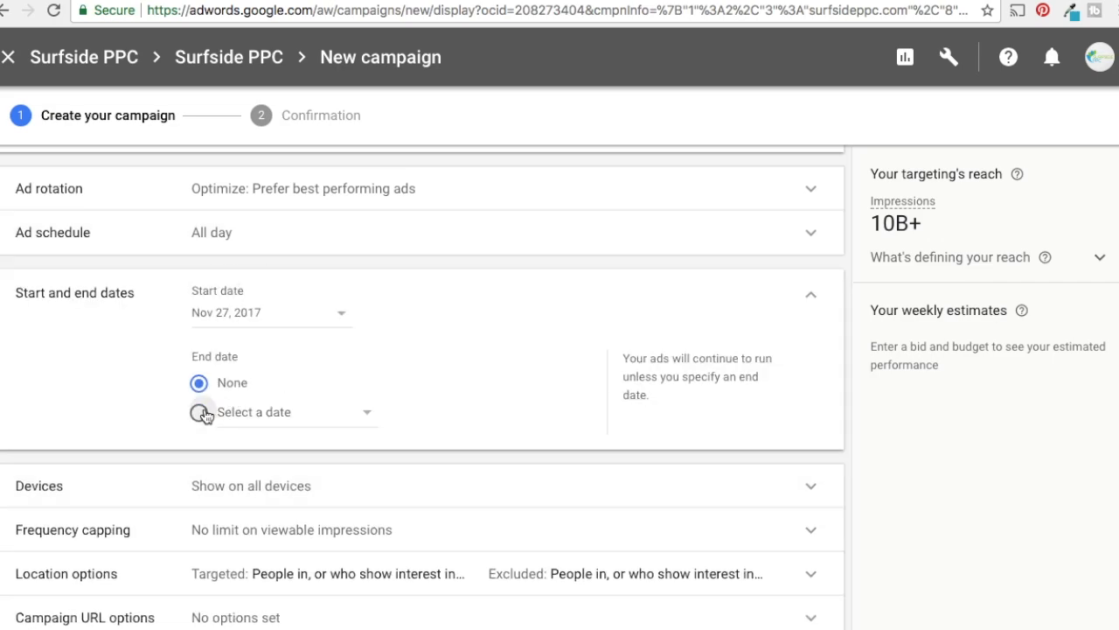
click(332, 424)
scroll(325, 304, down, 1)
scroll(326, 306, down, 2)
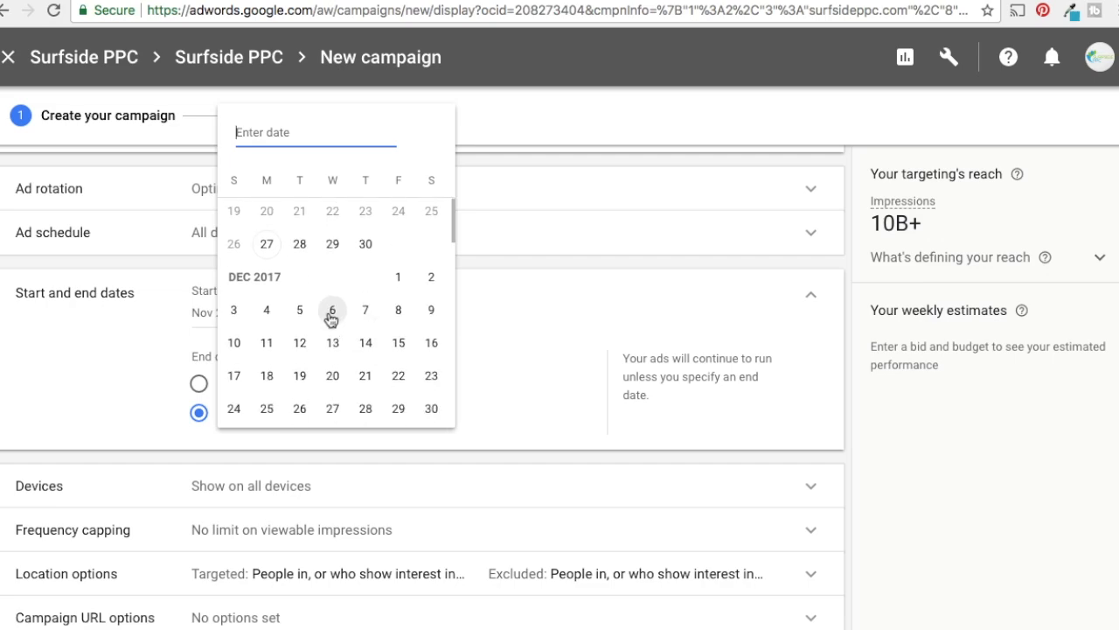
scroll(331, 319, down, 1)
click(331, 371)
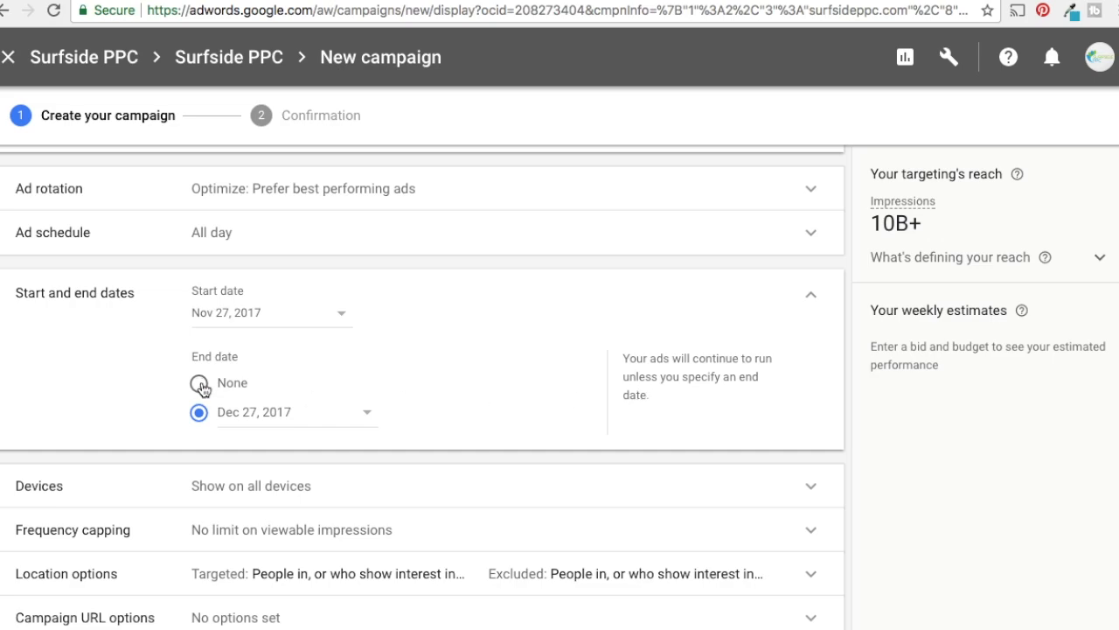
click(811, 299)
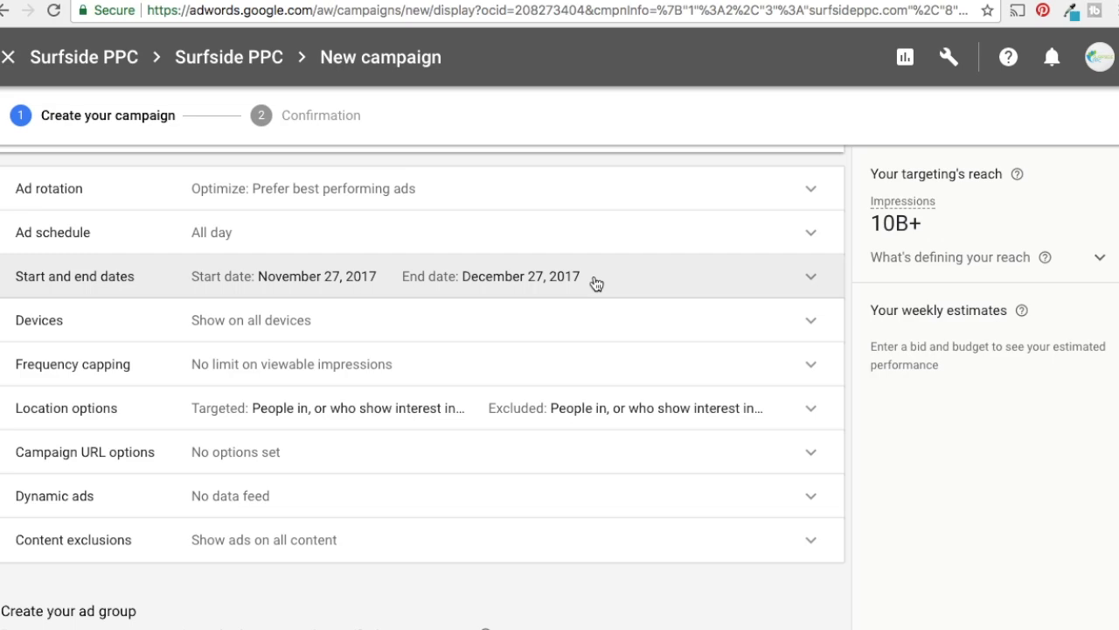
Look at the specific device targeting options and return the setting to Show on all devices
click(807, 324)
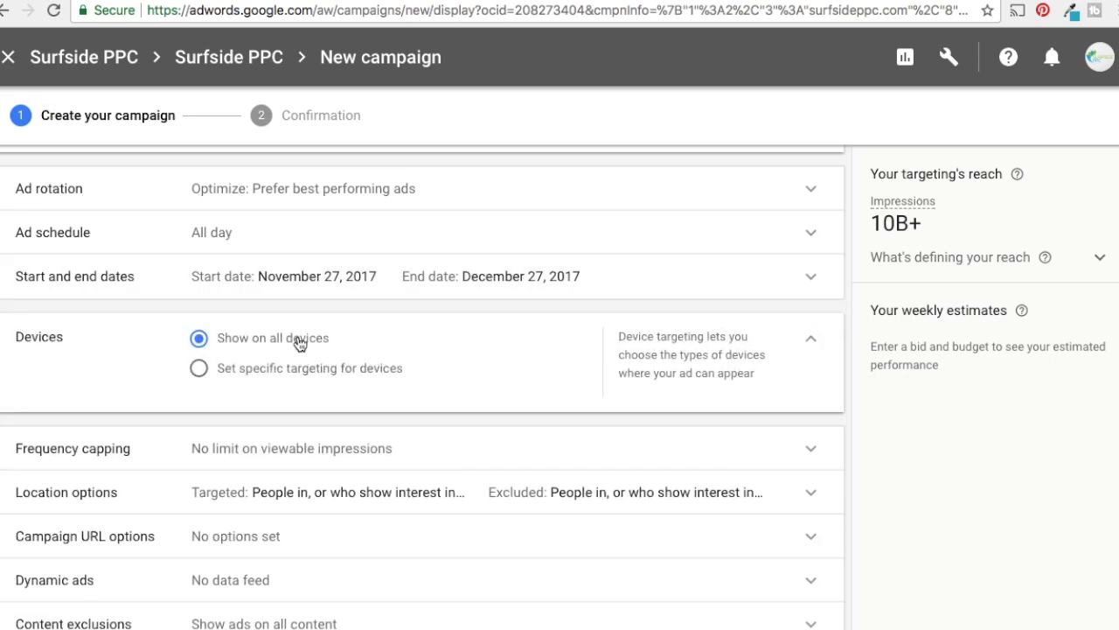
click(242, 377)
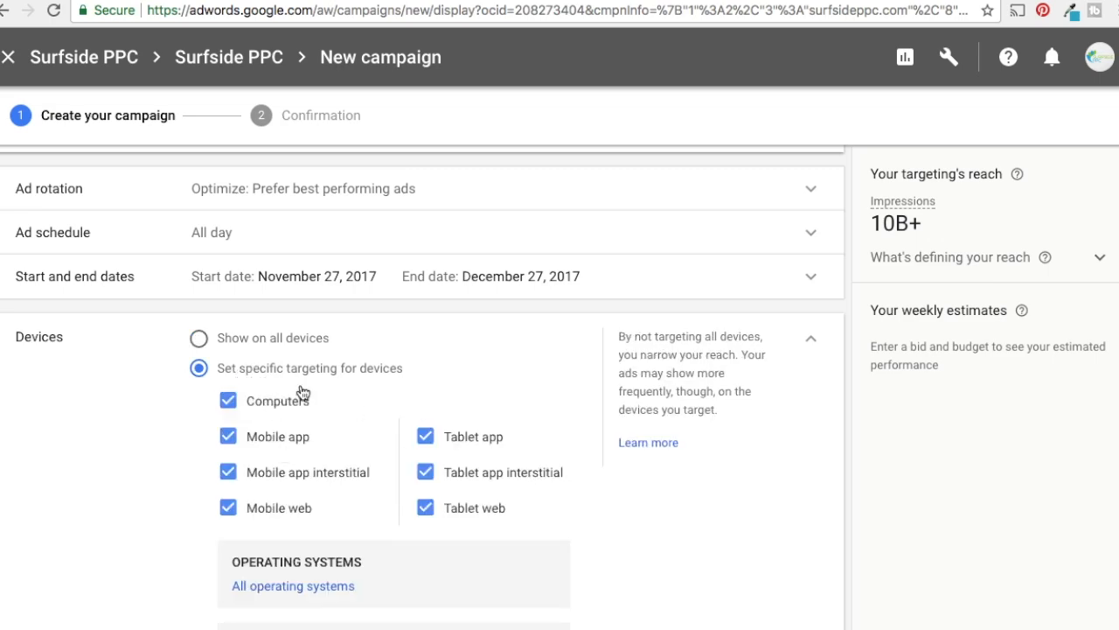
click(251, 344)
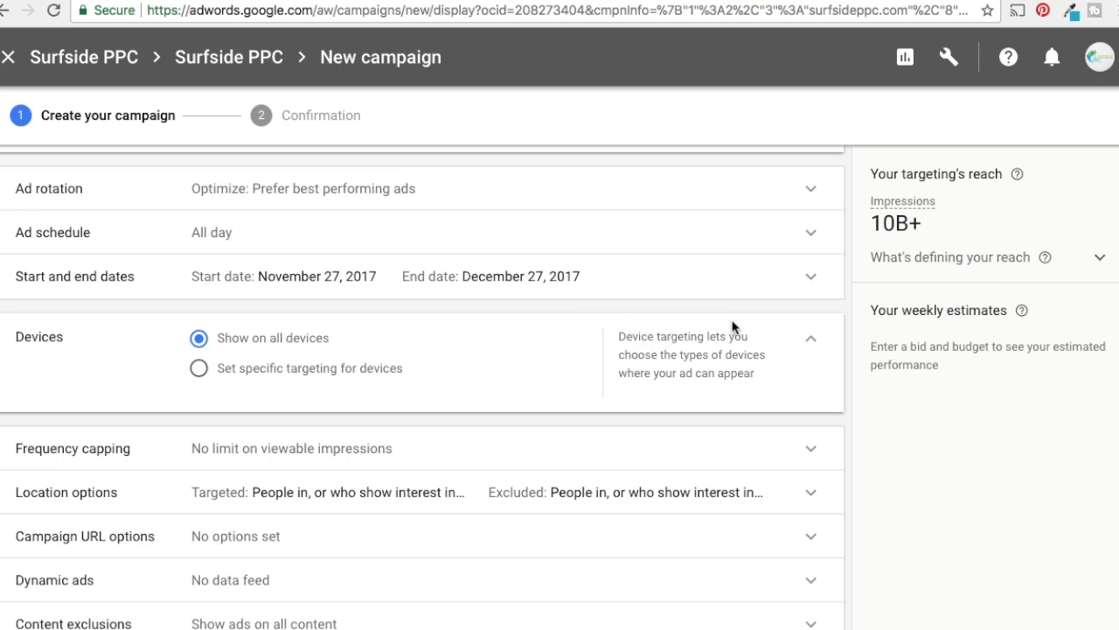
click(814, 343)
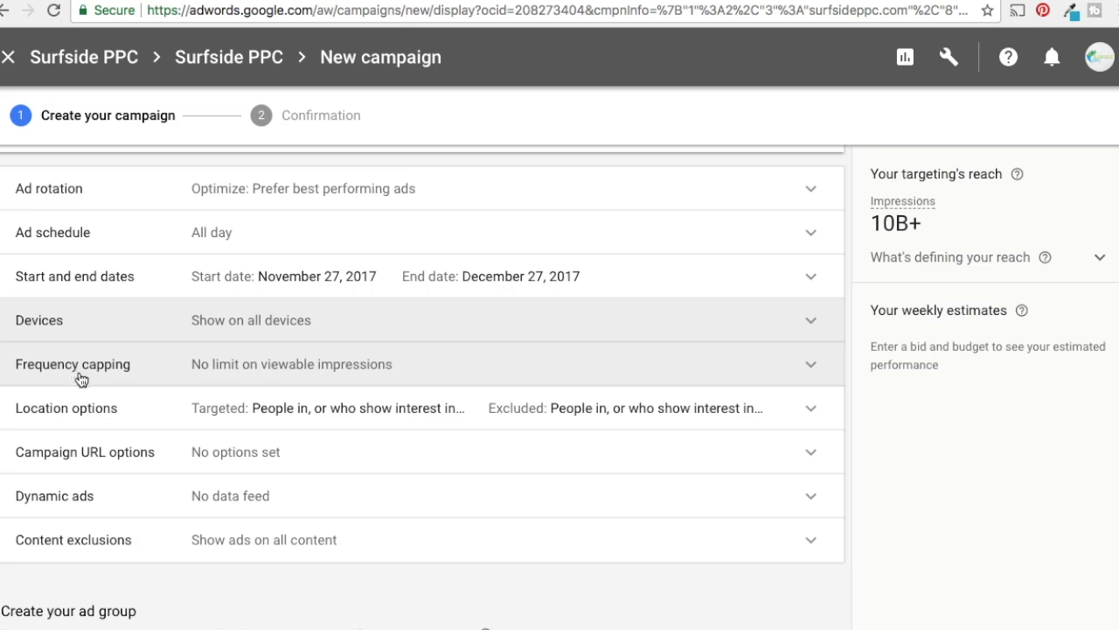
Apply a frequency cap limiting viewable impressions to 3 per user
click(619, 380)
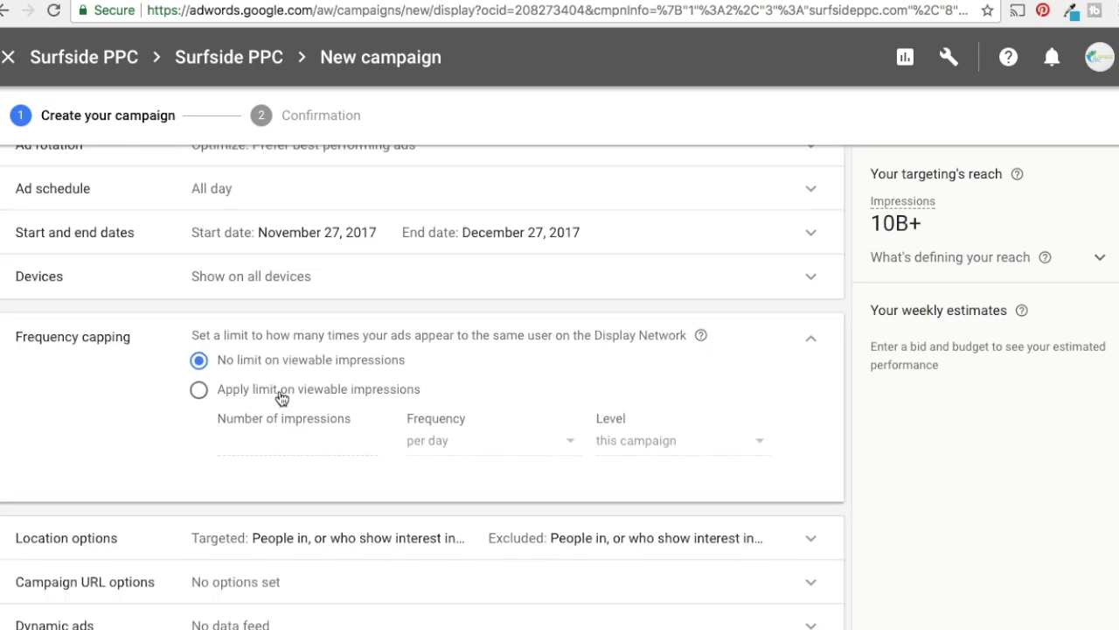
click(281, 396)
click(284, 444)
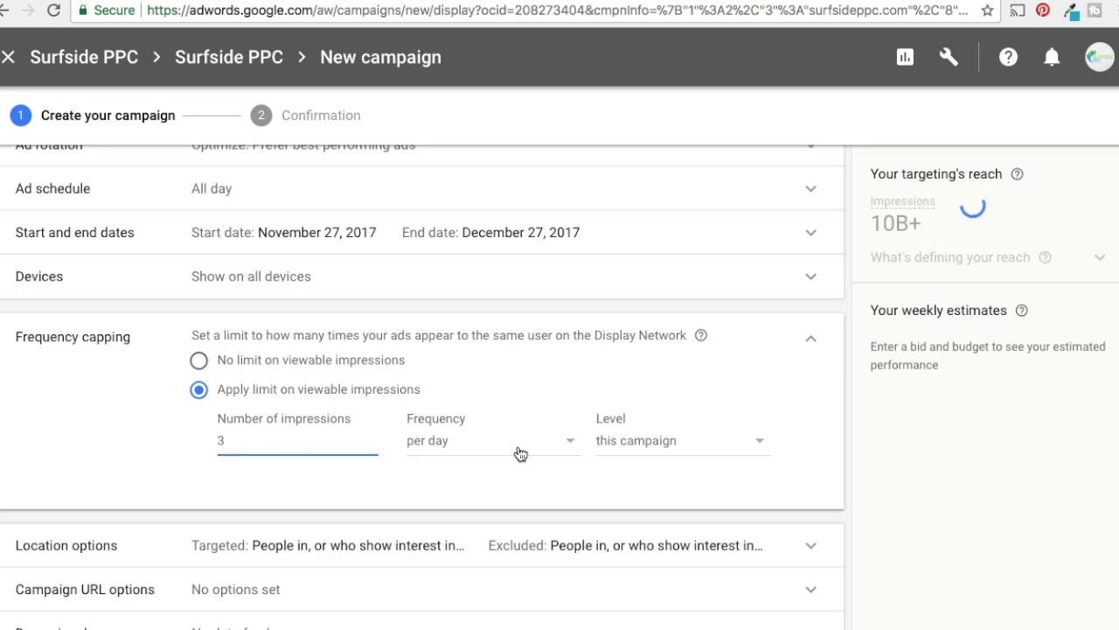
Close the frequency capping settings and look at the Surfside PPC newsletter page with the free eBook sign-up form
click(815, 341)
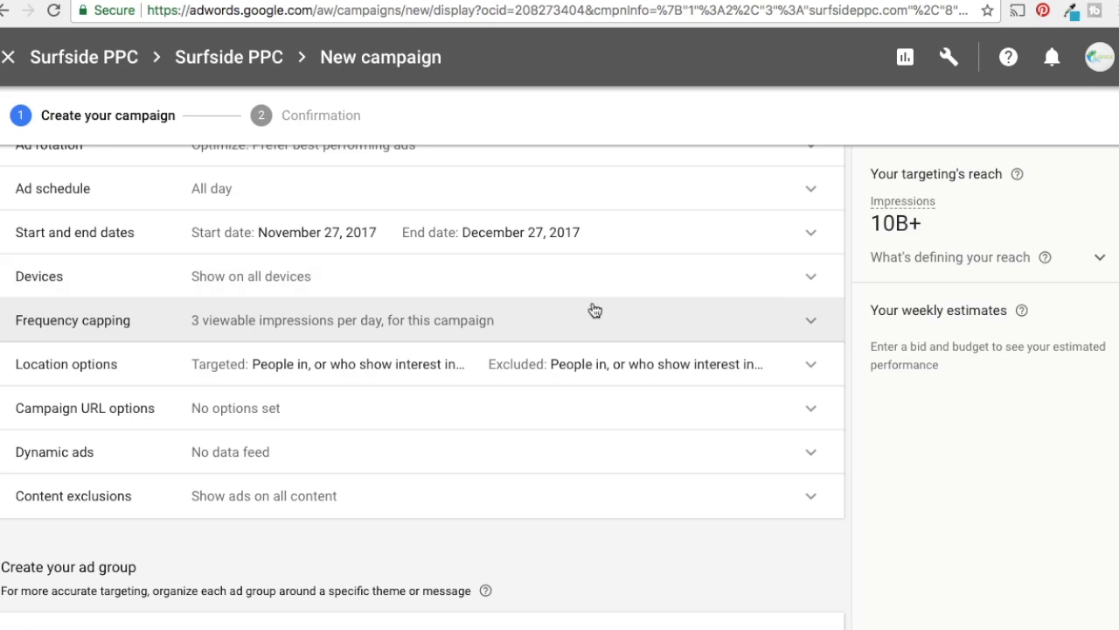
click(443, 1)
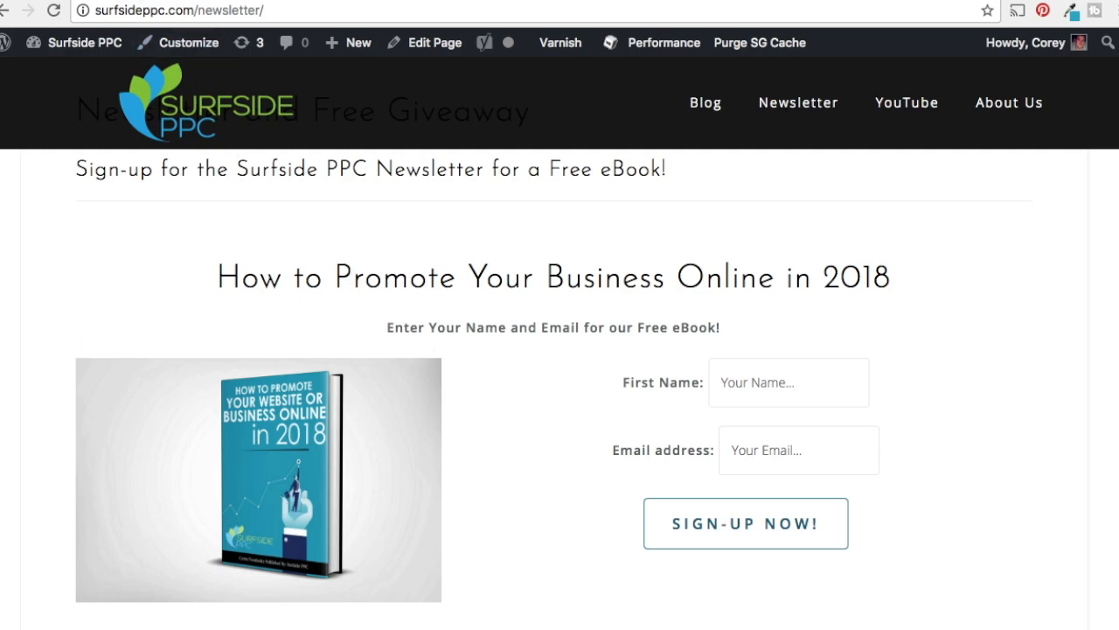
click(262, 1)
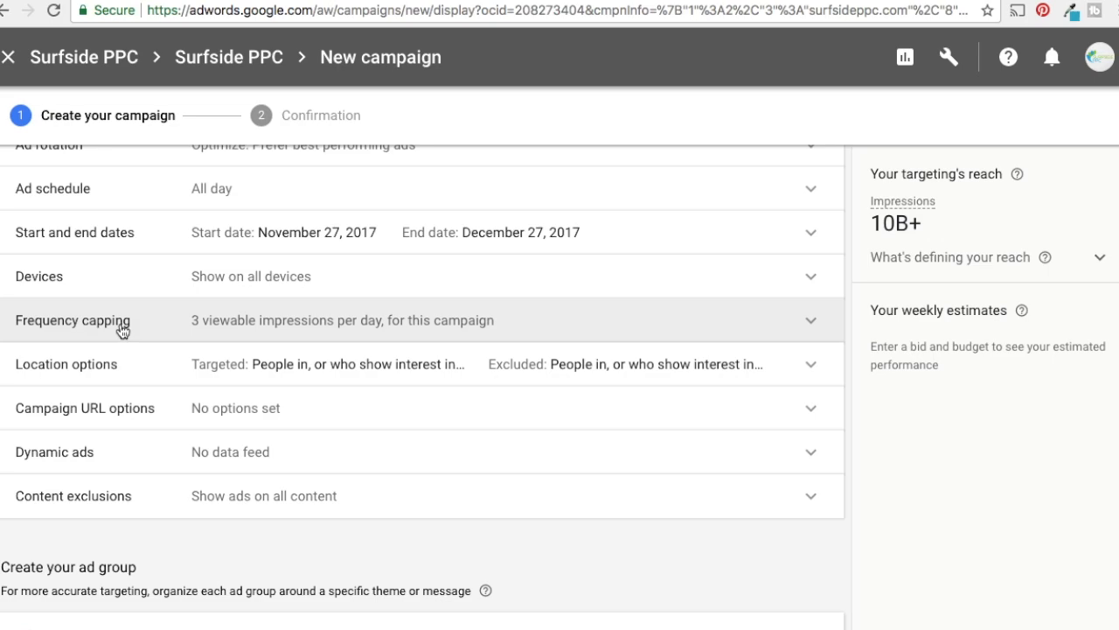
Set the location options to target People in your targeted locations and exclude People in your excluded locations
click(219, 367)
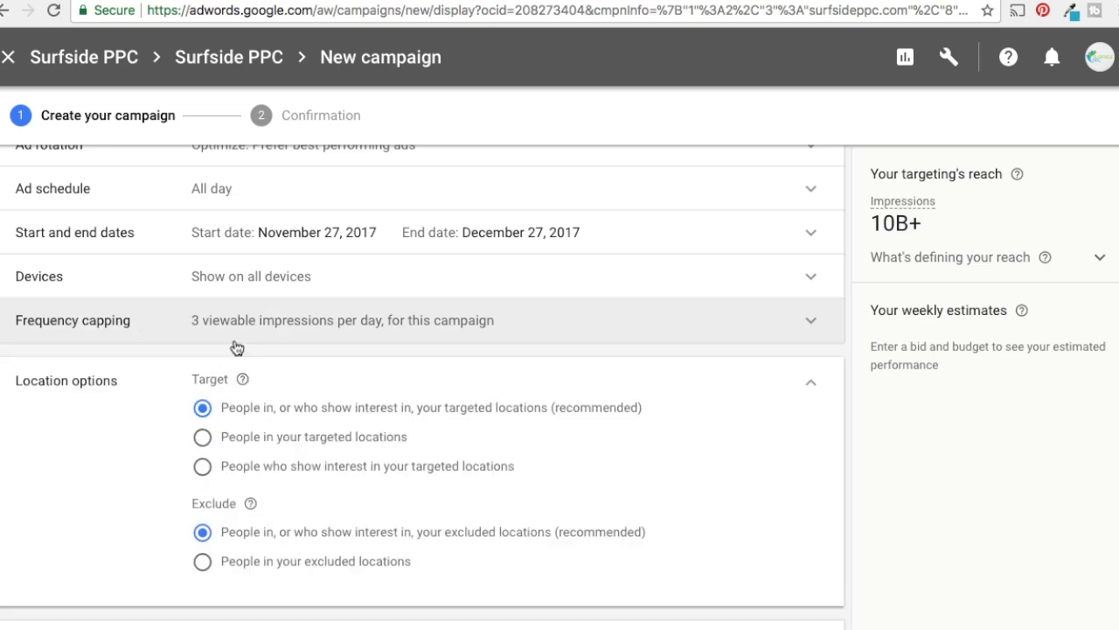
scroll(885, 408, down, 1)
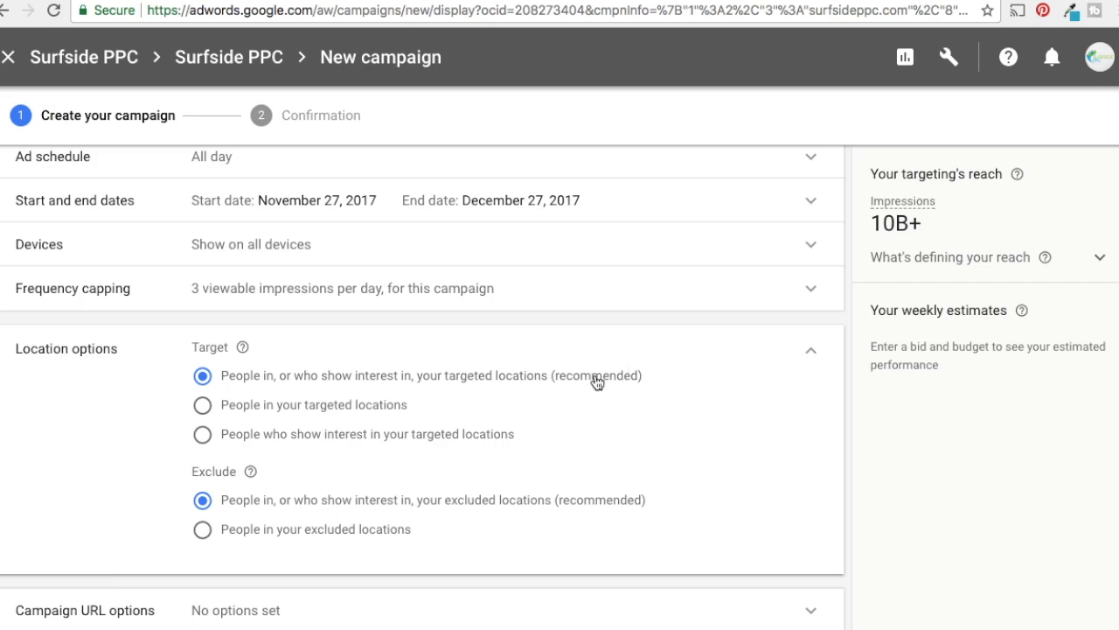
click(202, 406)
click(204, 531)
click(812, 355)
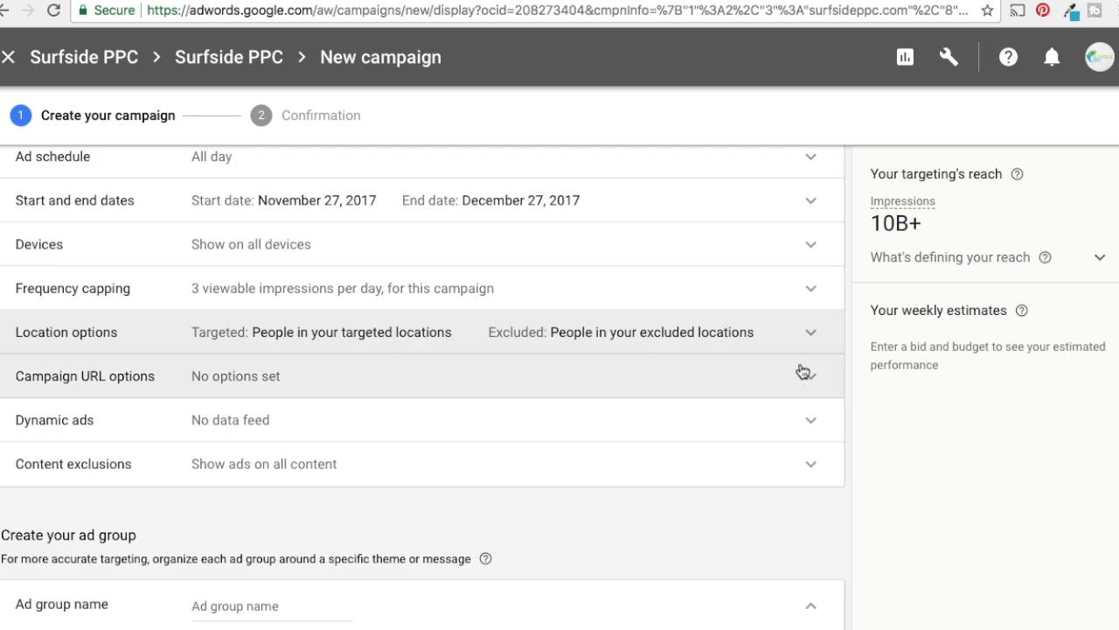
Look at the tracking template and custom parameter fields in the campaign URL options
click(269, 382)
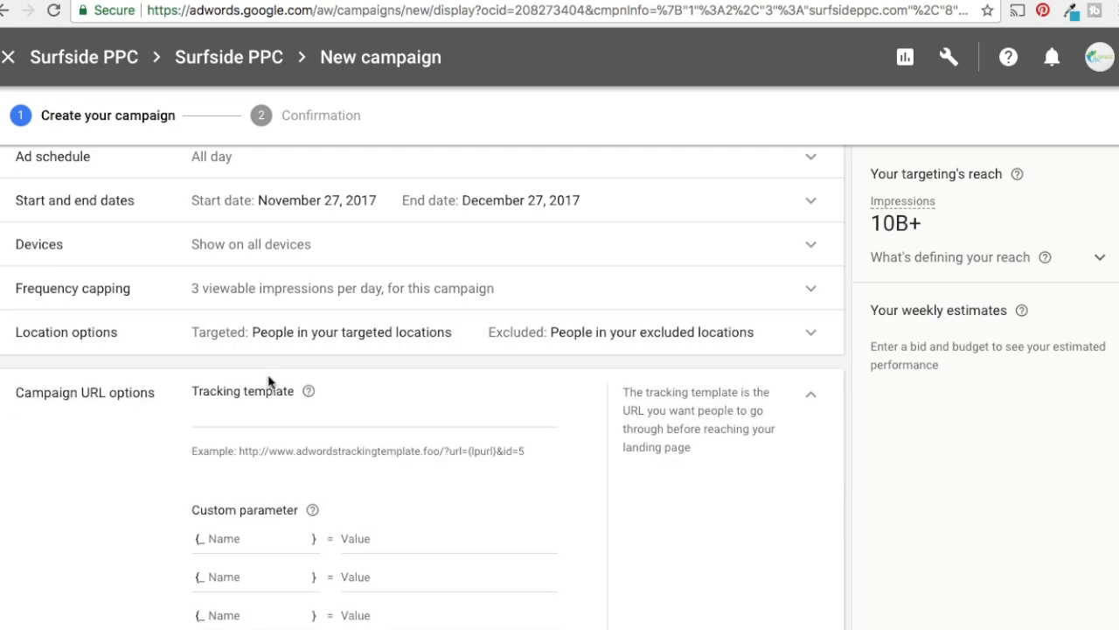
click(816, 397)
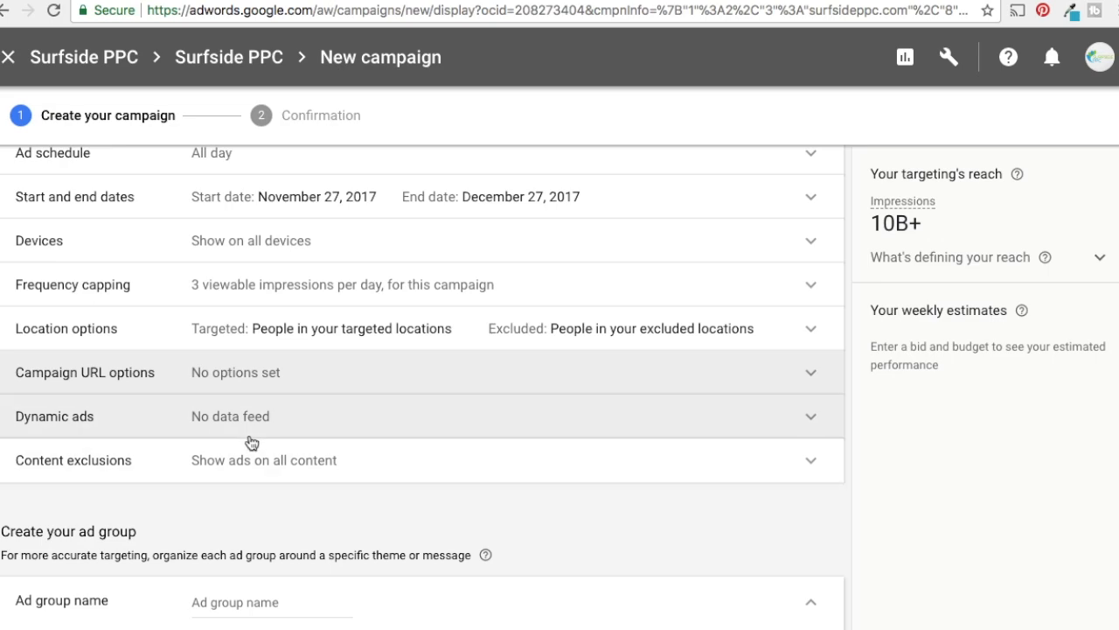
Exclude all five sensitive content categories, from Tragedy and conflict to Sensational and shocking, plus the DL-MA: Mature audiences label
click(393, 463)
scroll(614, 503, down, 5)
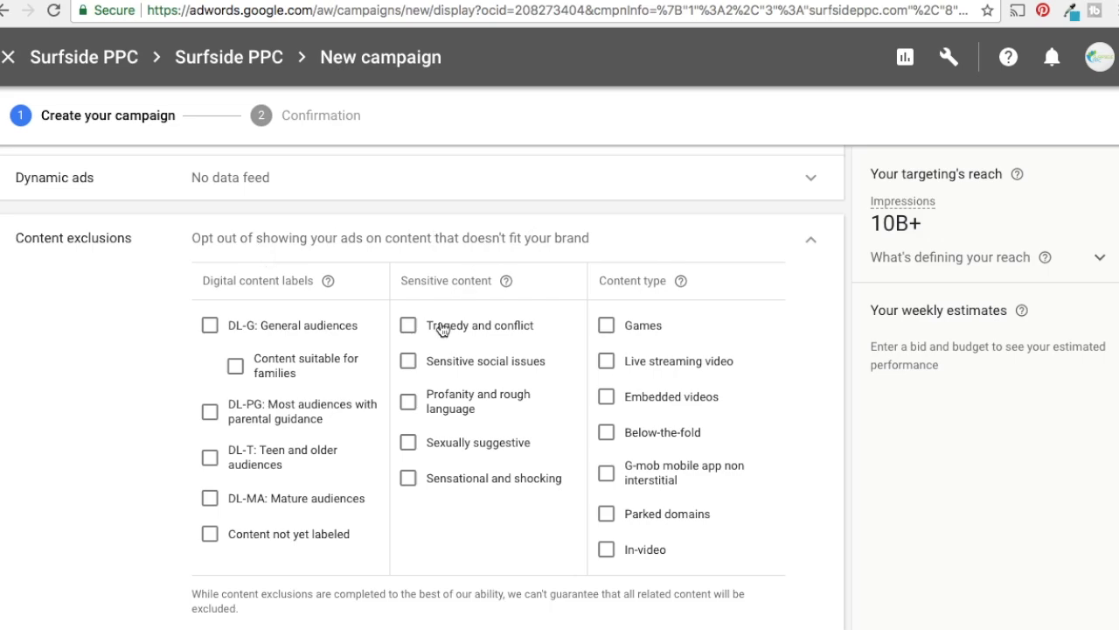
click(408, 324)
click(409, 360)
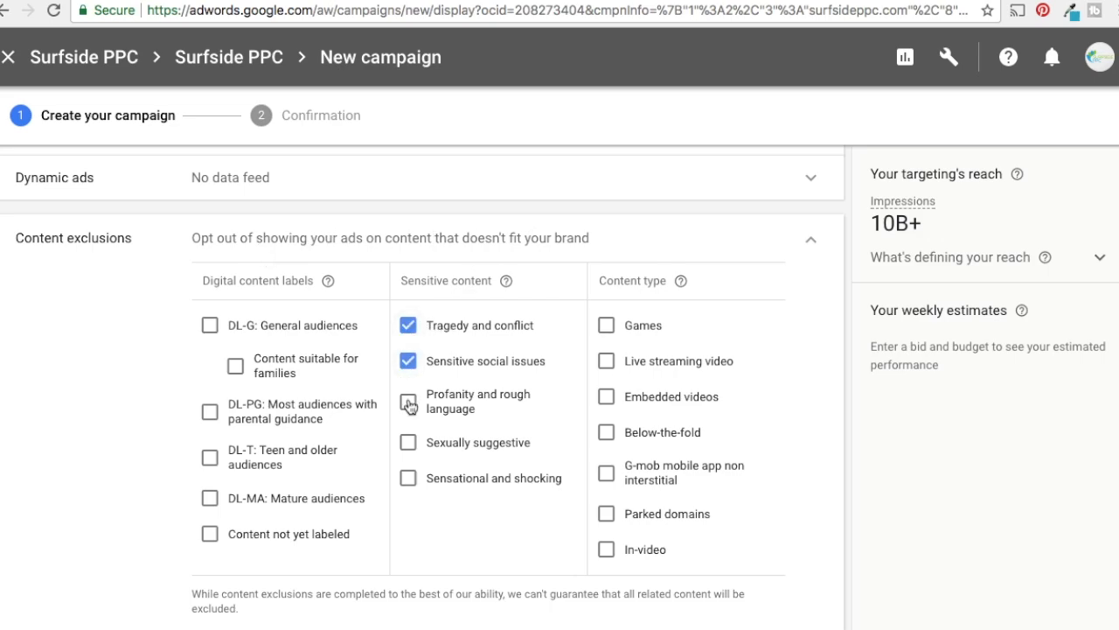
click(409, 402)
click(408, 441)
click(408, 477)
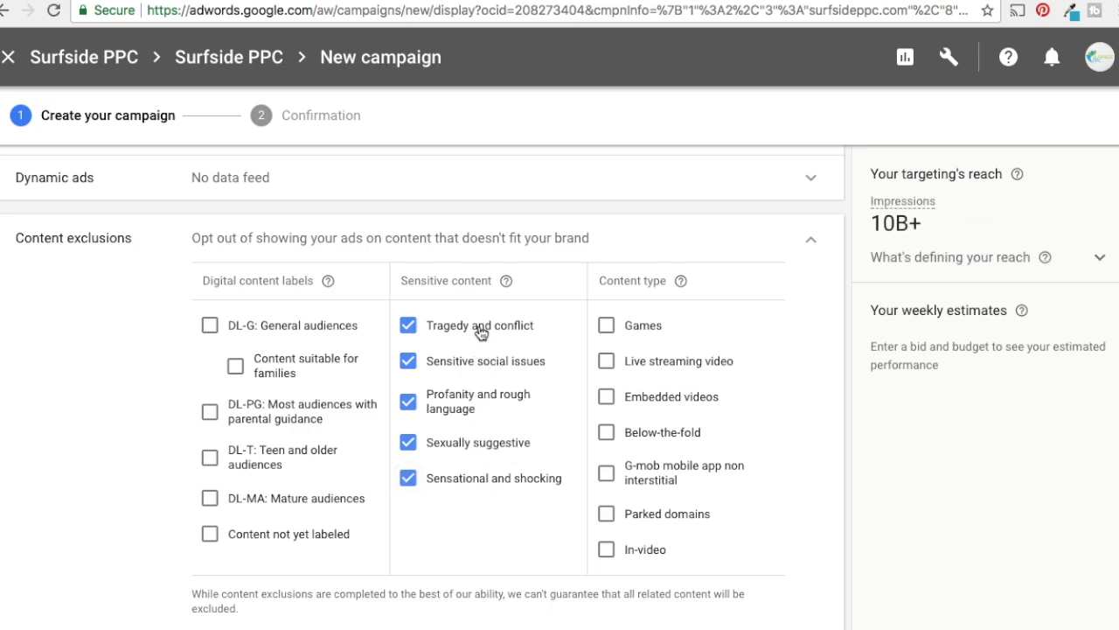
click(210, 498)
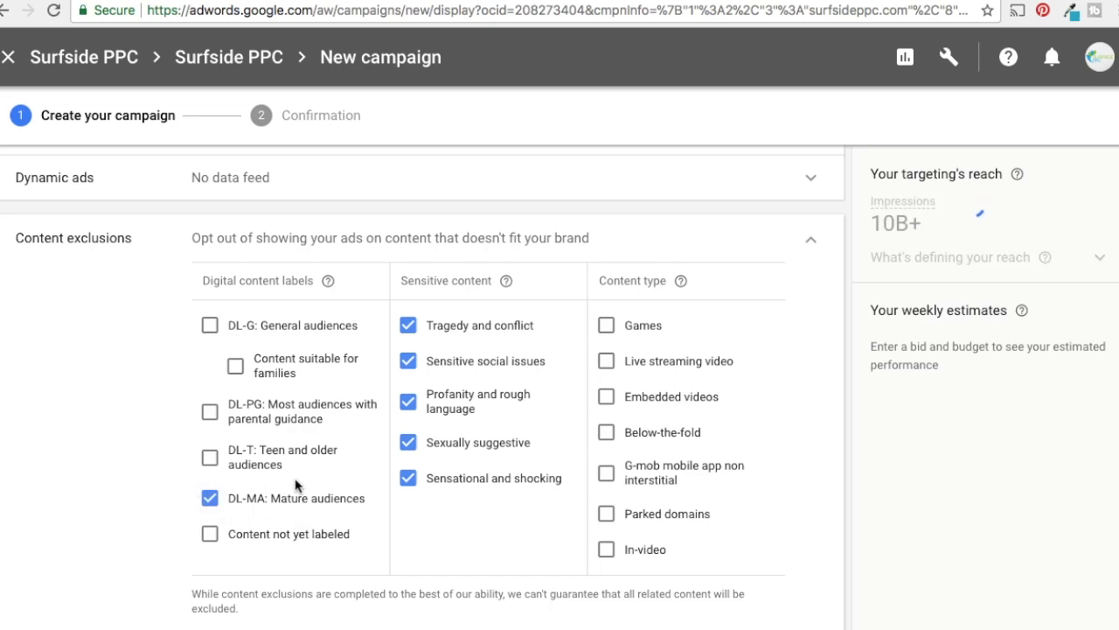
Exclude the content types Games, Below-the-fold, Parked domains and In-video, and close the content exclusions
click(606, 327)
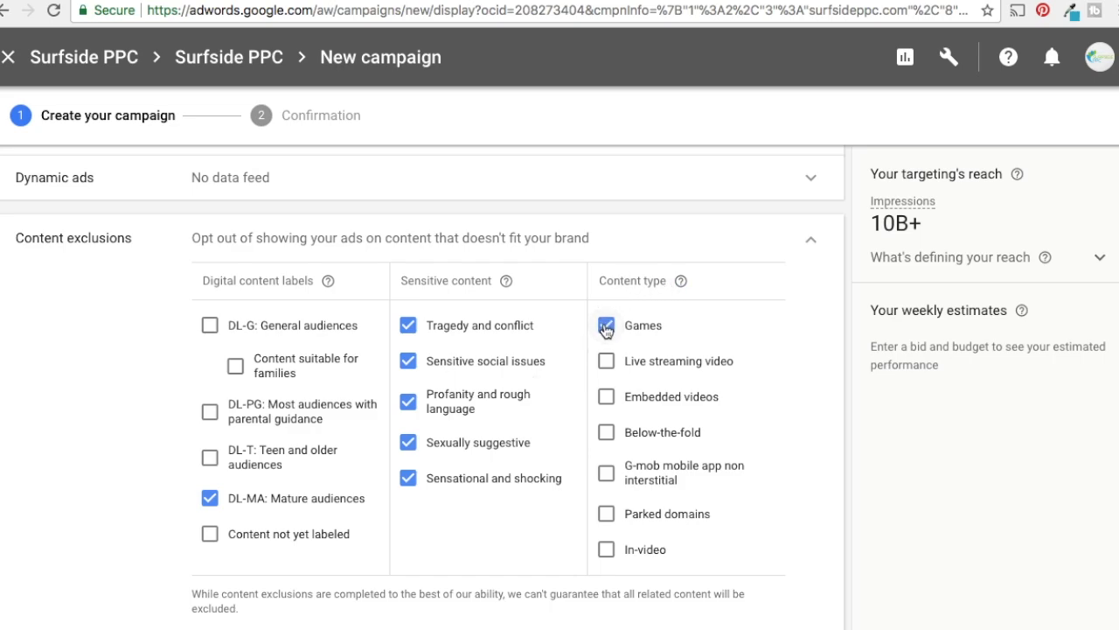
click(606, 433)
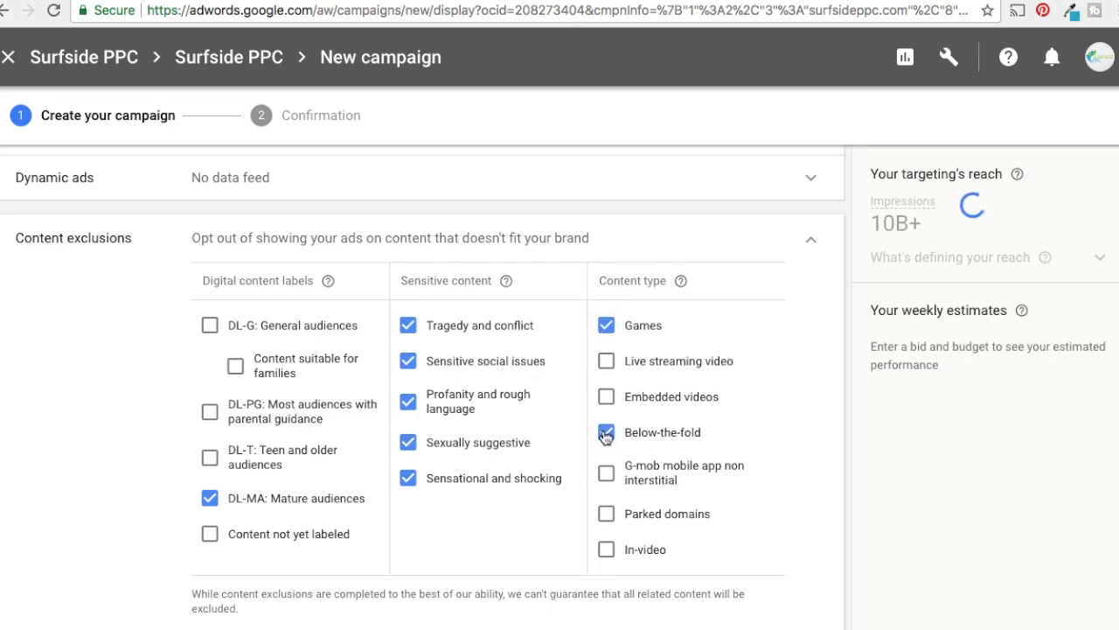
click(607, 515)
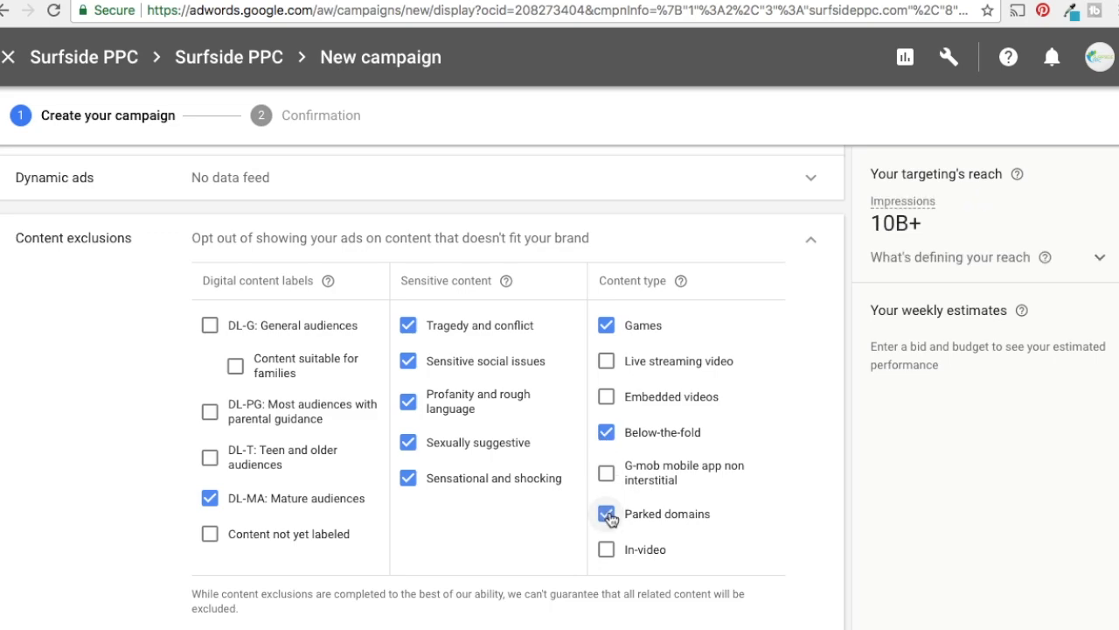
click(606, 549)
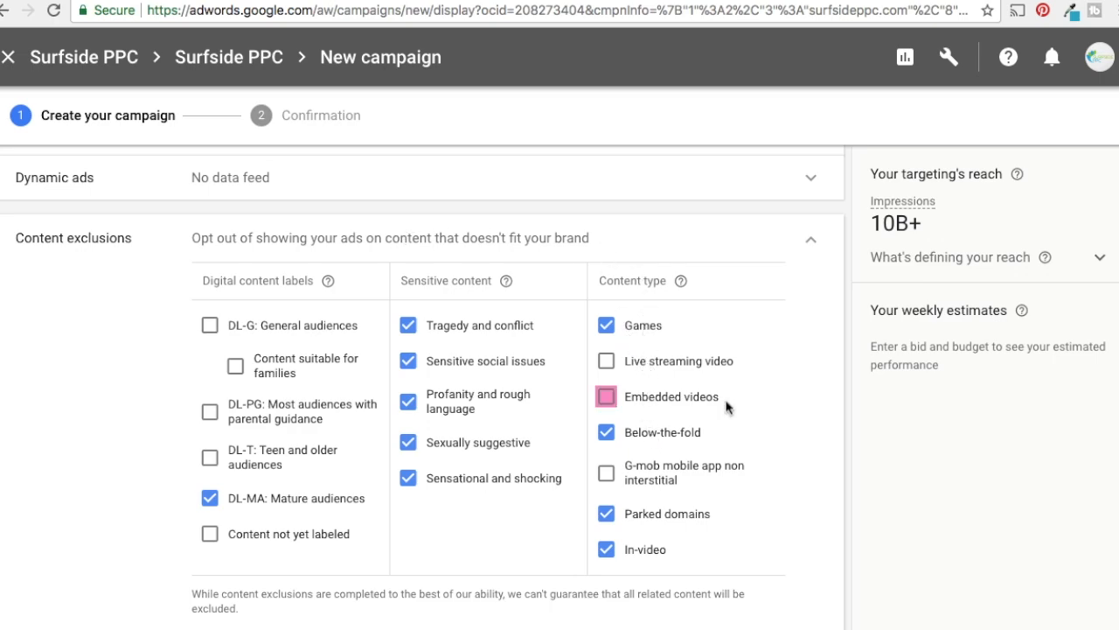
click(810, 240)
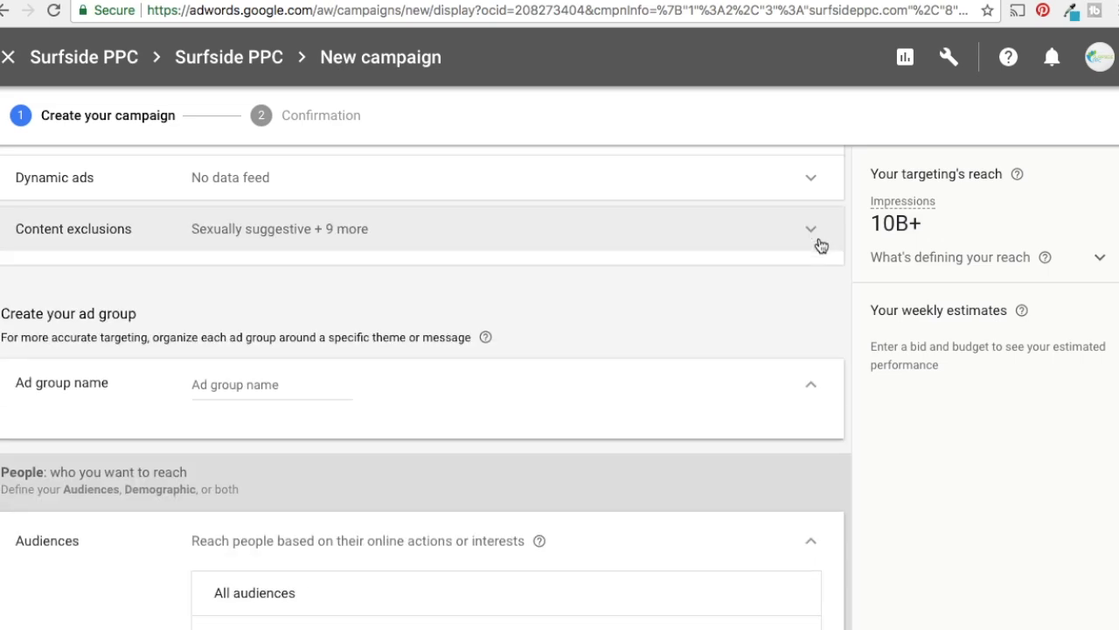
Open the Intent category in the ad group's audience targeting
scroll(367, 297, down, 1)
click(282, 320)
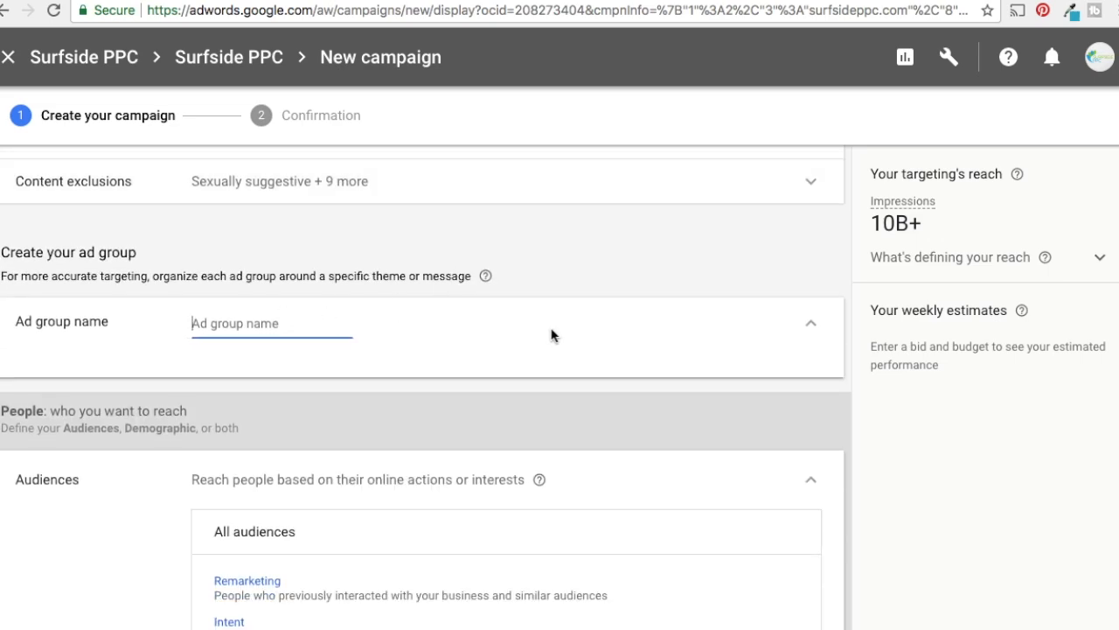
scroll(557, 315, down, 3)
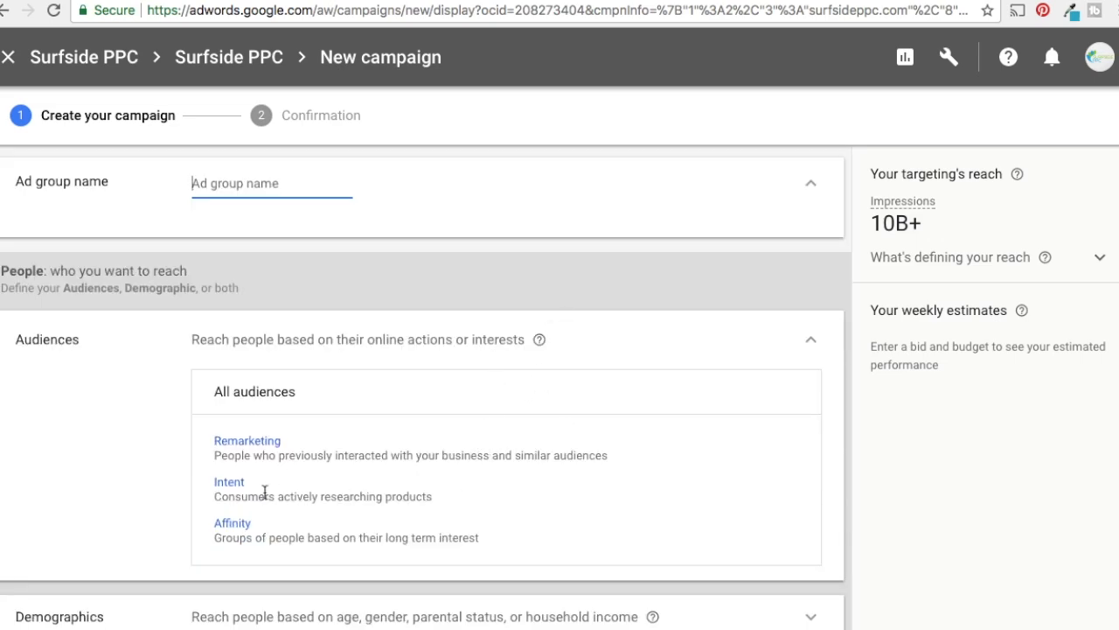
click(229, 484)
scroll(275, 487, down, 1)
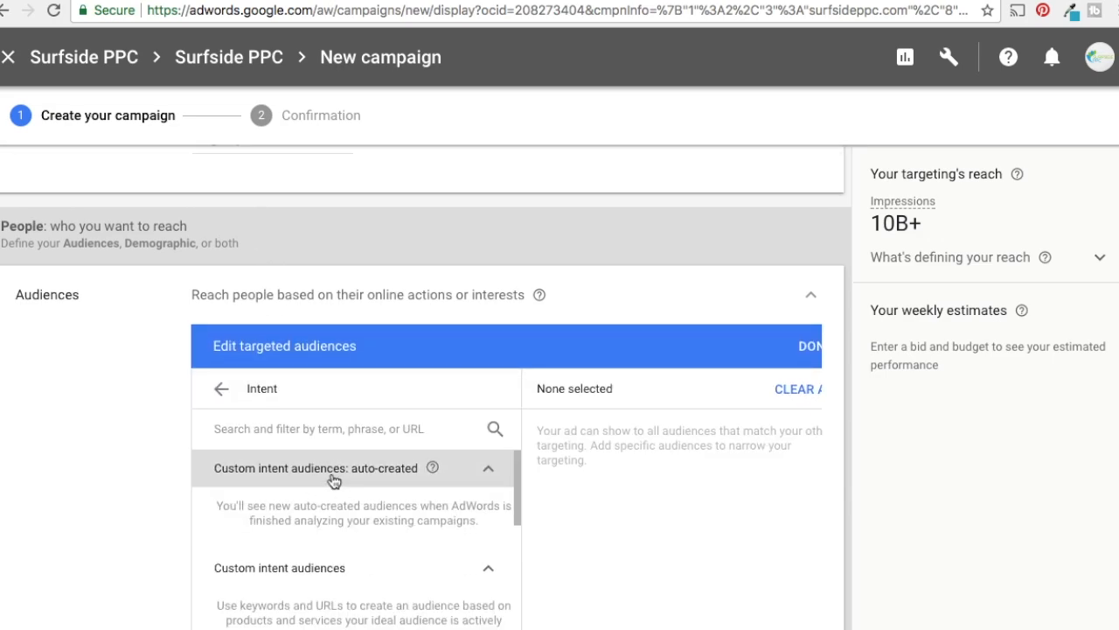
Name the ad group for in-market audiences, with a name beginning "In-Market A"
scroll(274, 244, up, 2)
click(270, 228)
text(In-Market Audience)
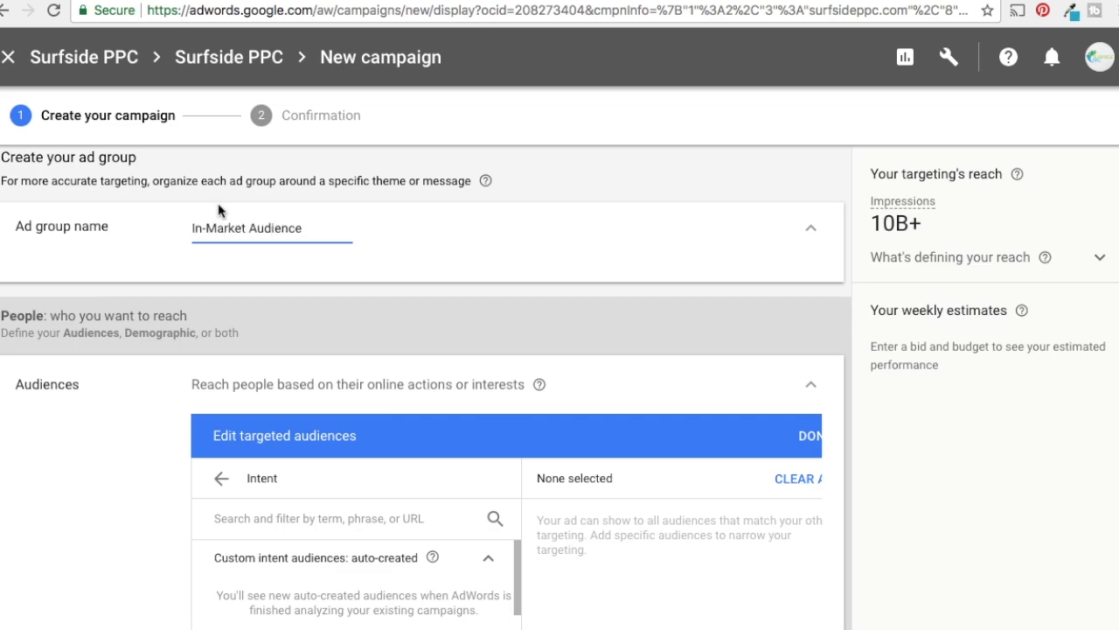
Collapse the custom intent audiences group and filter the Intent audiences by the term marketing
scroll(499, 285, down, 3)
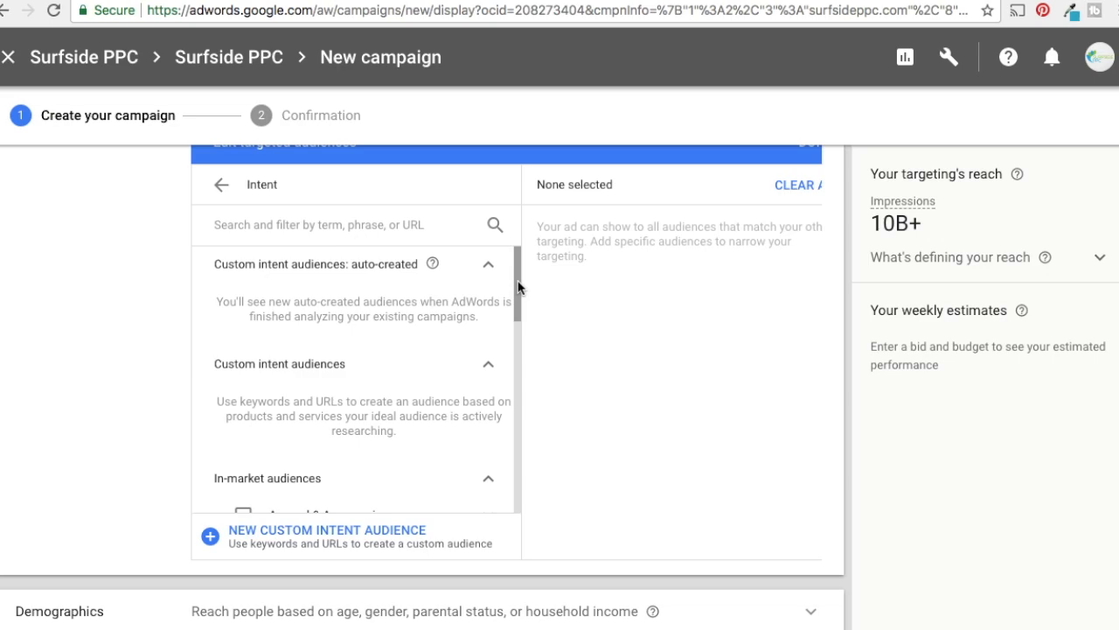
scroll(517, 286, down, 2)
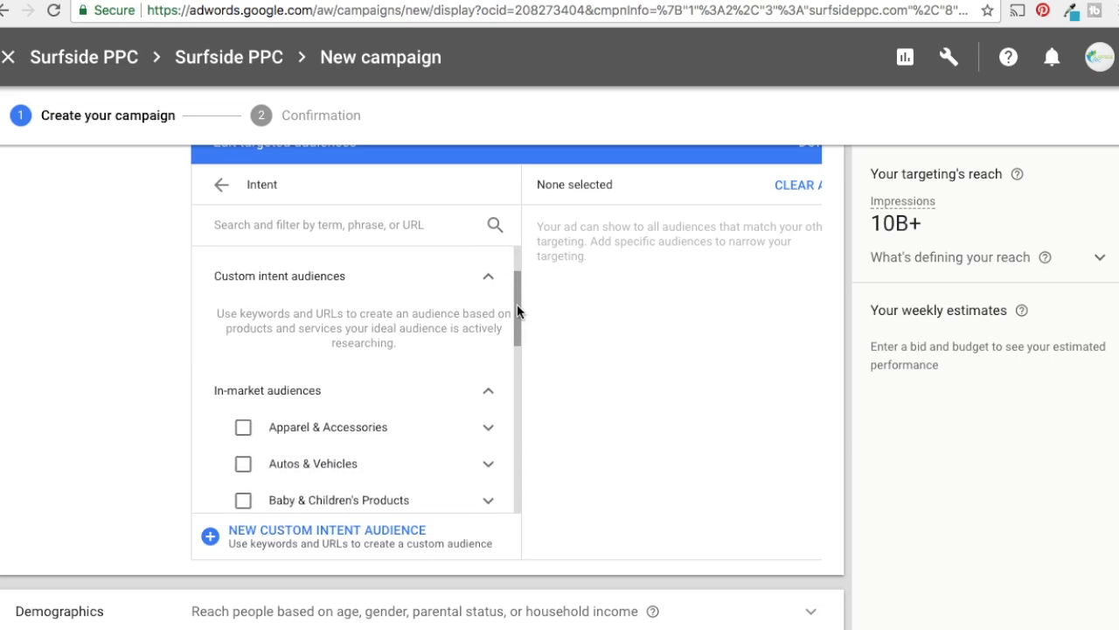
click(340, 276)
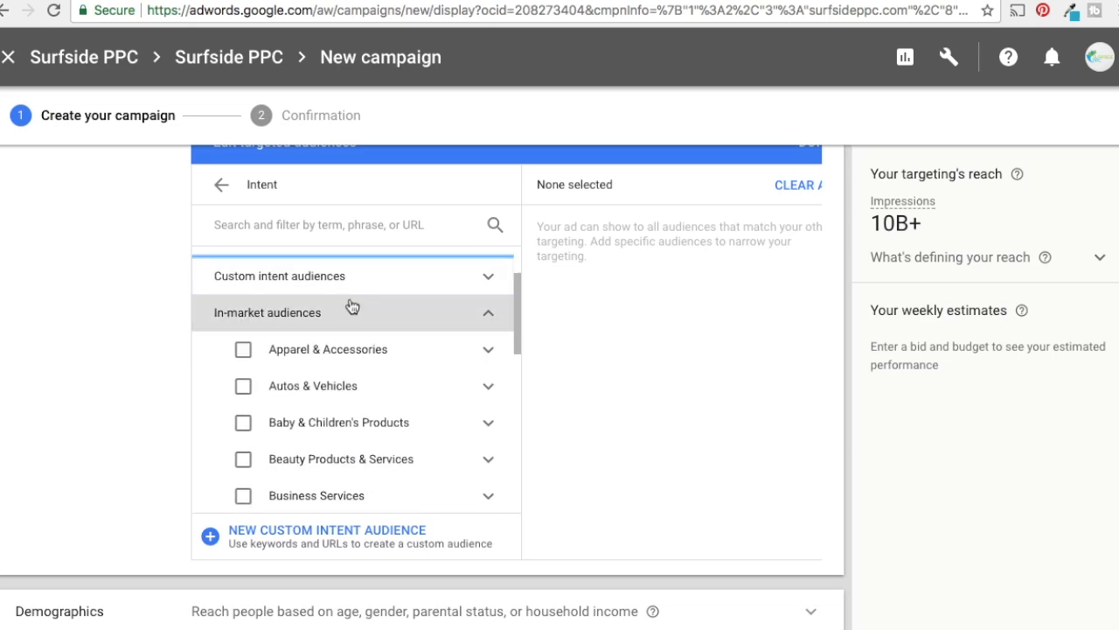
click(366, 225)
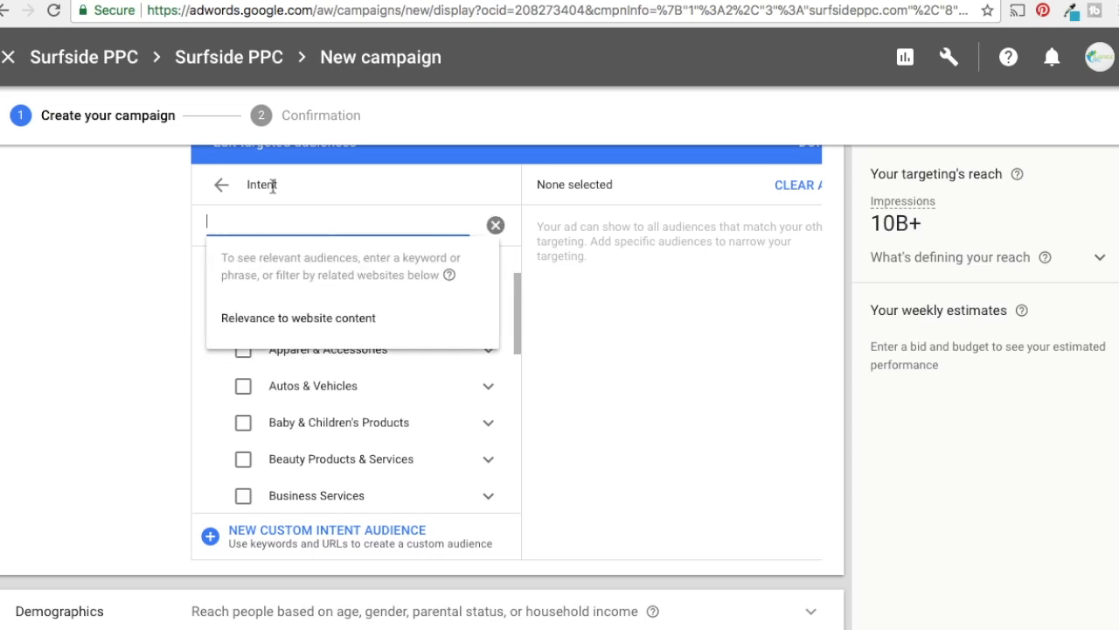
text(marketing)
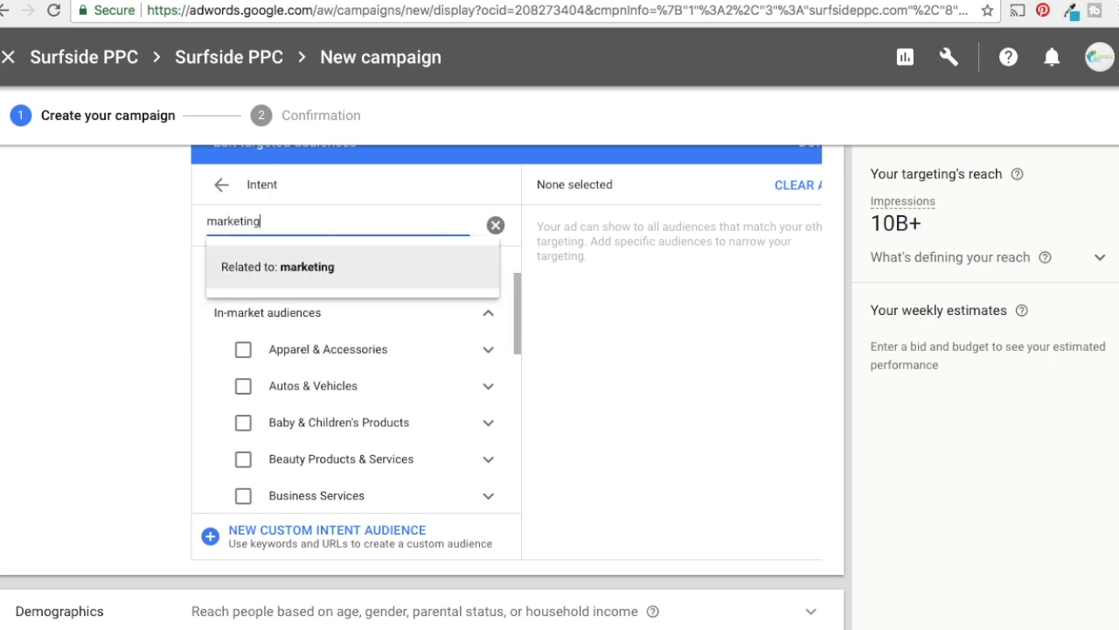
key(Return)
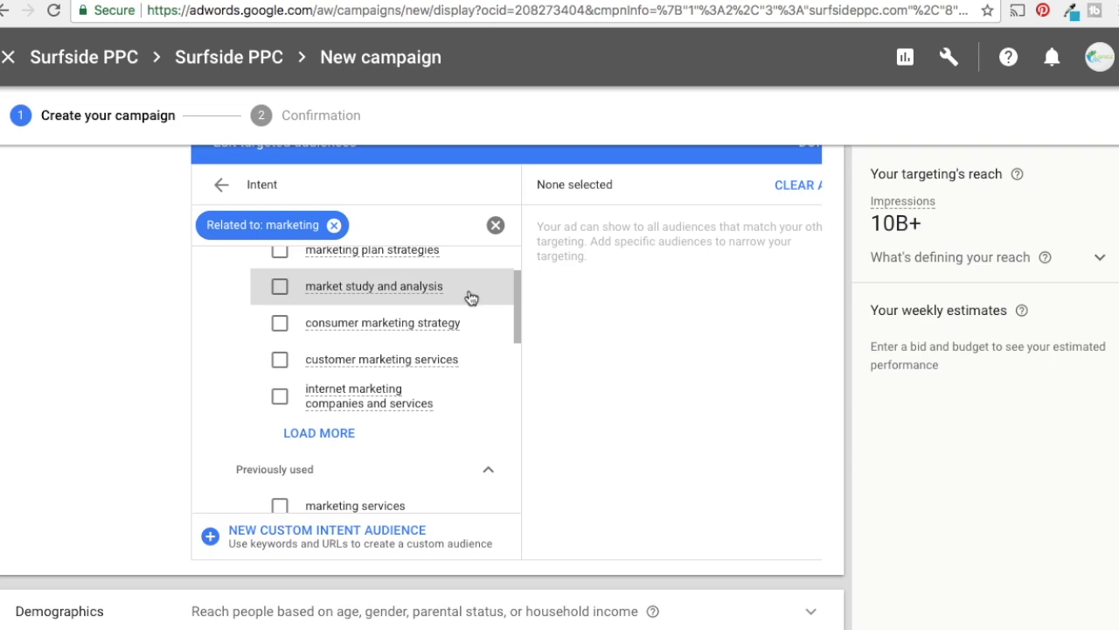
Target the five new auto-created custom intent audiences, from marketing plan strategies to internet marketing companies and services
drag(518, 289, 516, 252)
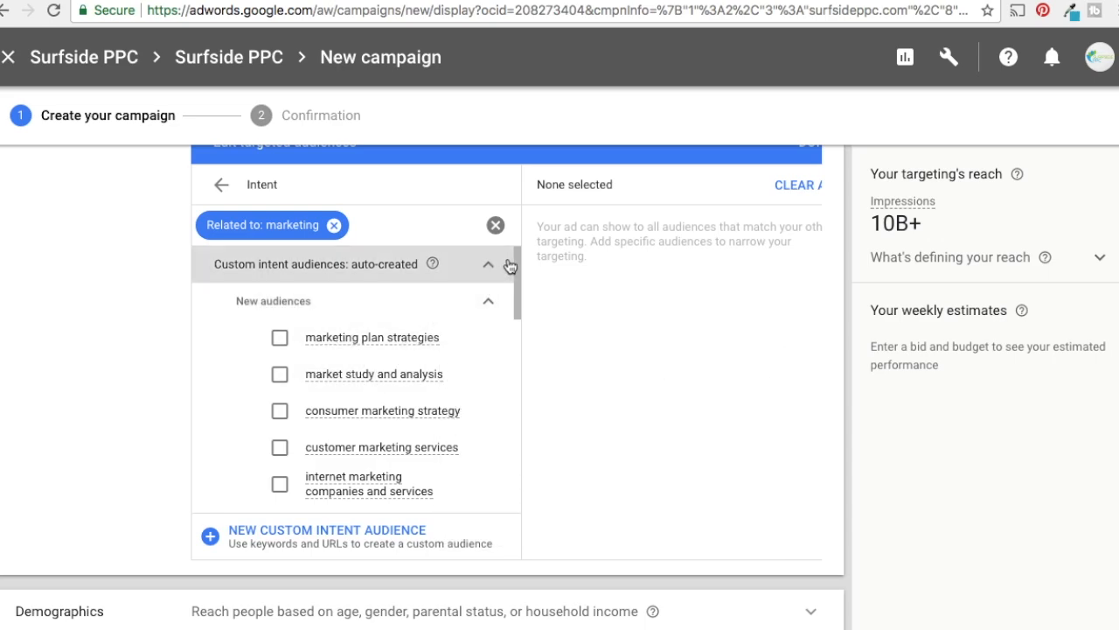
drag(517, 262, 515, 281)
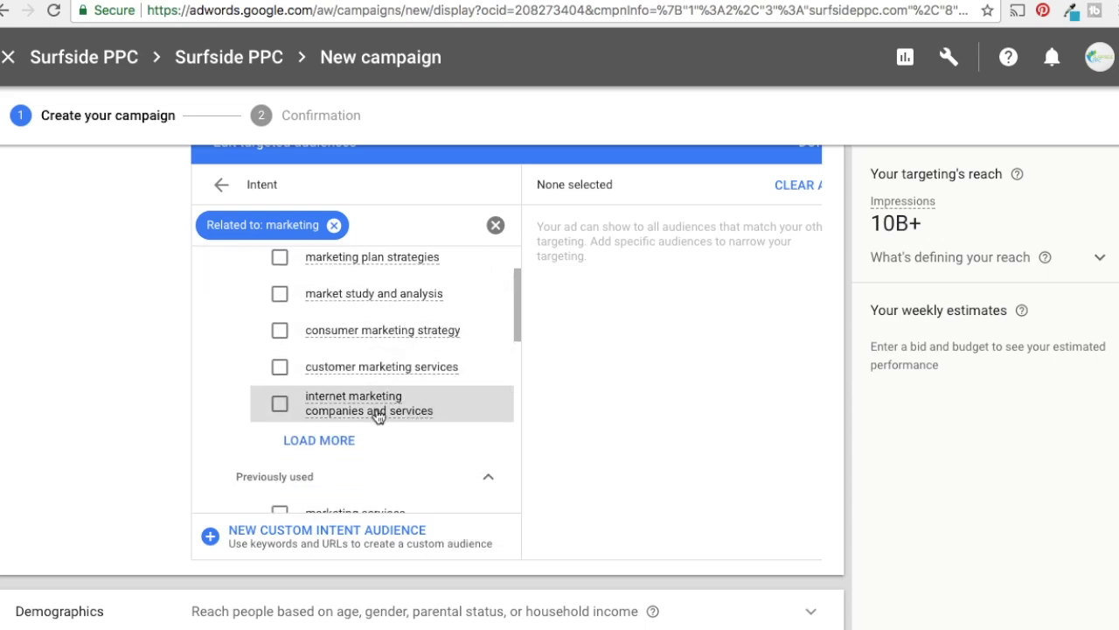
click(280, 403)
click(280, 367)
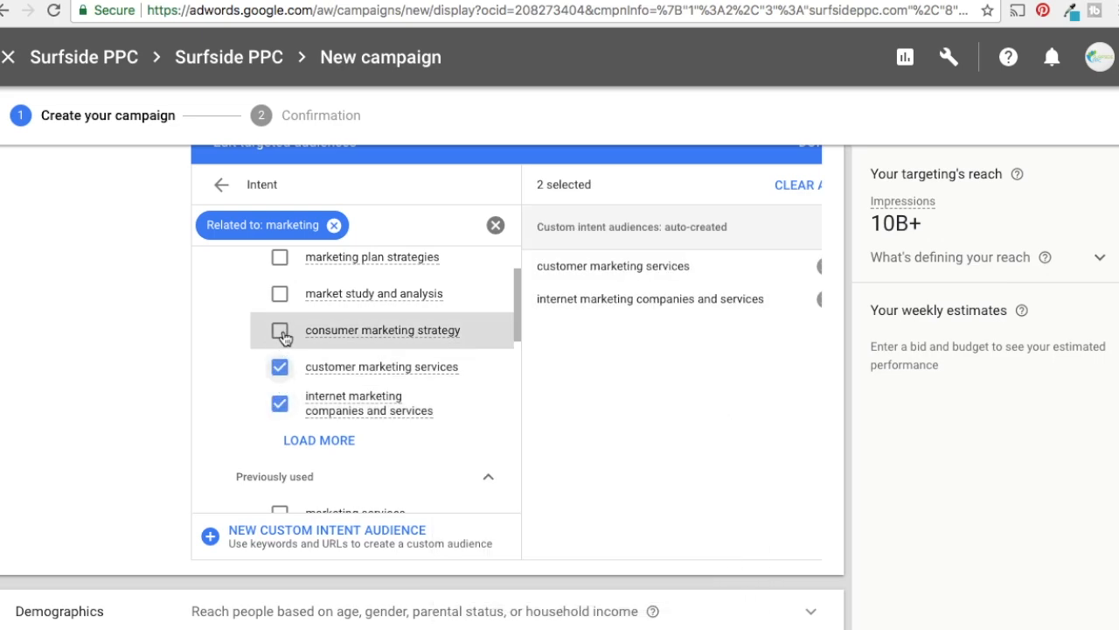
click(280, 330)
click(280, 294)
scroll(288, 311, up, 1)
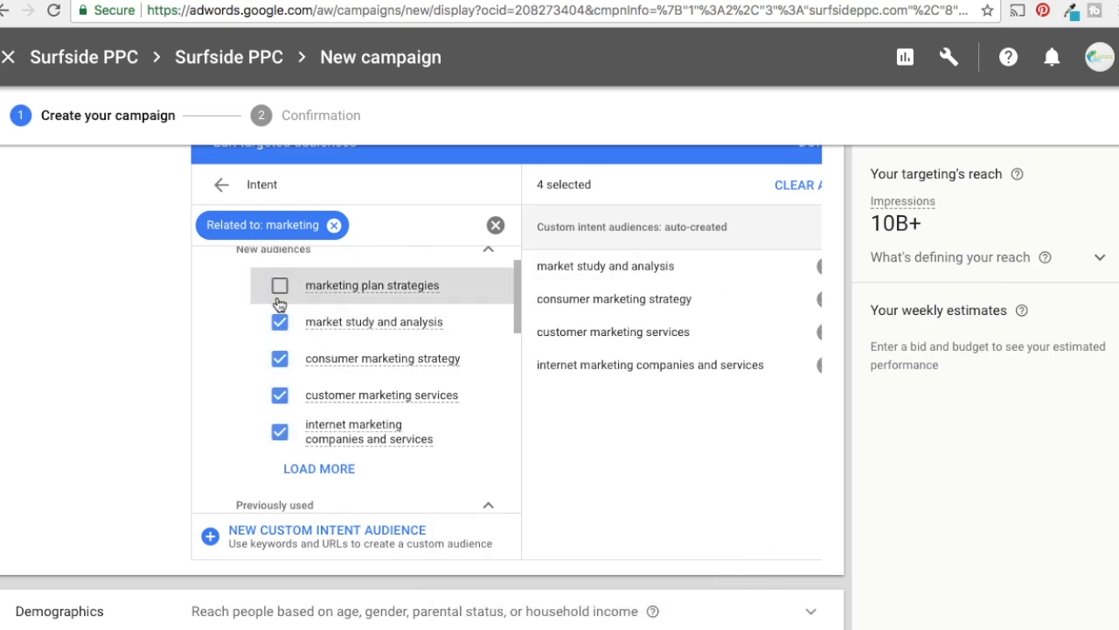
click(278, 291)
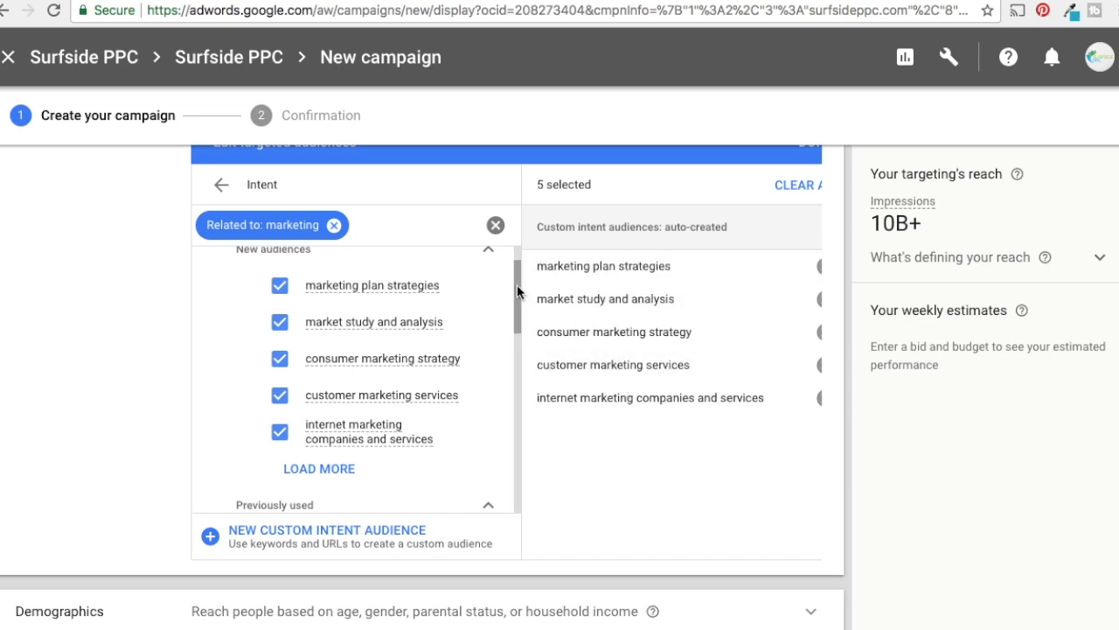
Add the five previously used audiences: marketing services, sales training and strategies, product marketing strategies, business marketing, and advertising strategies and services
scroll(517, 291, down, 1)
drag(516, 296, 519, 347)
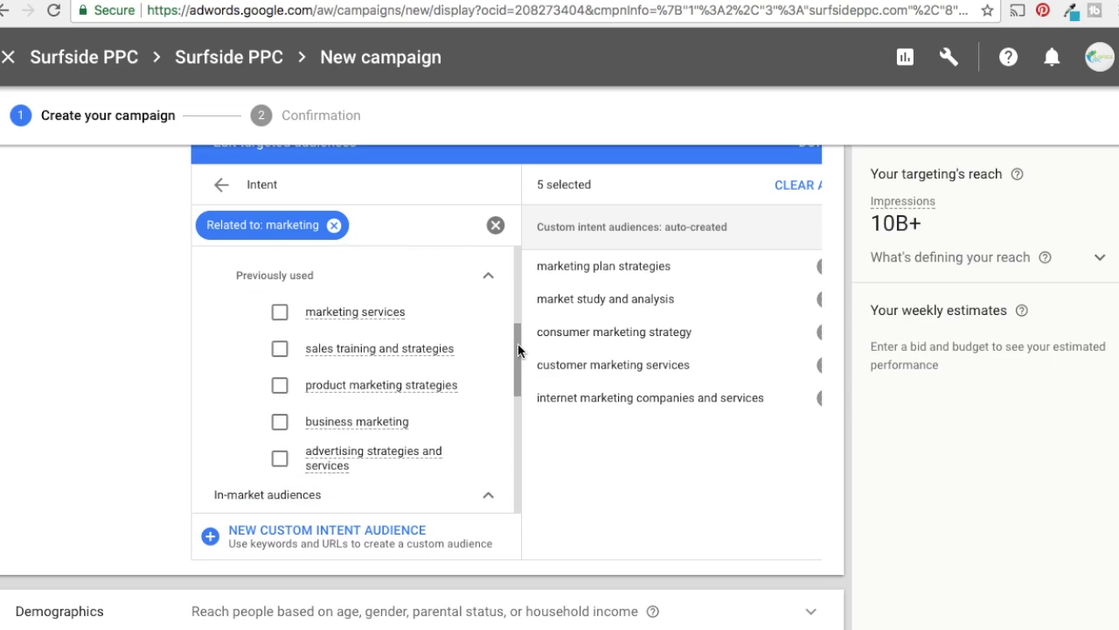
click(395, 364)
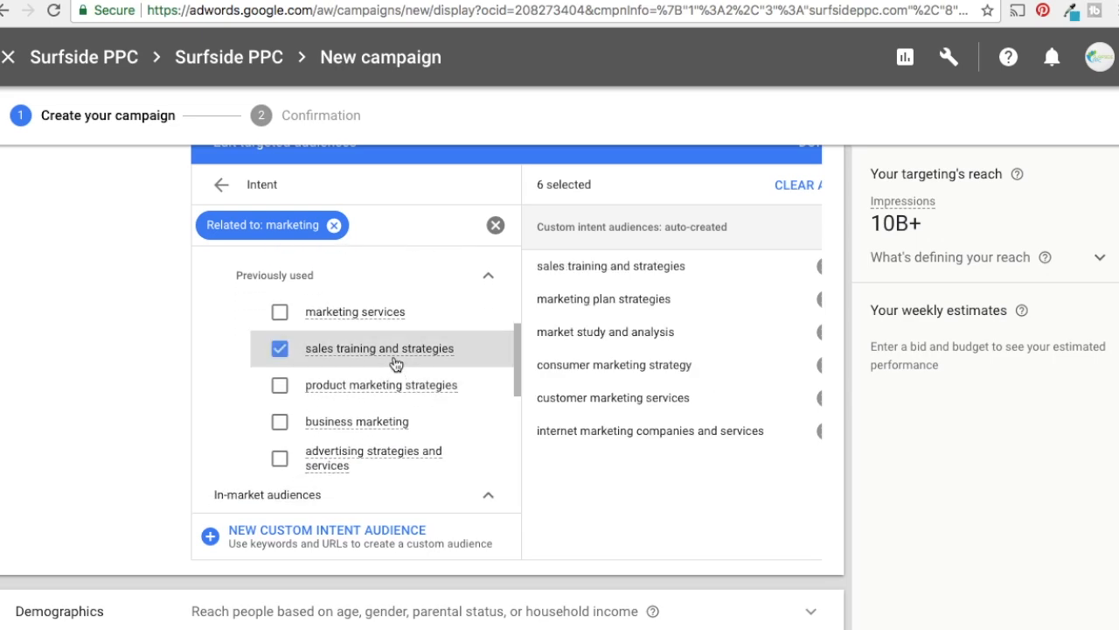
click(280, 424)
click(279, 313)
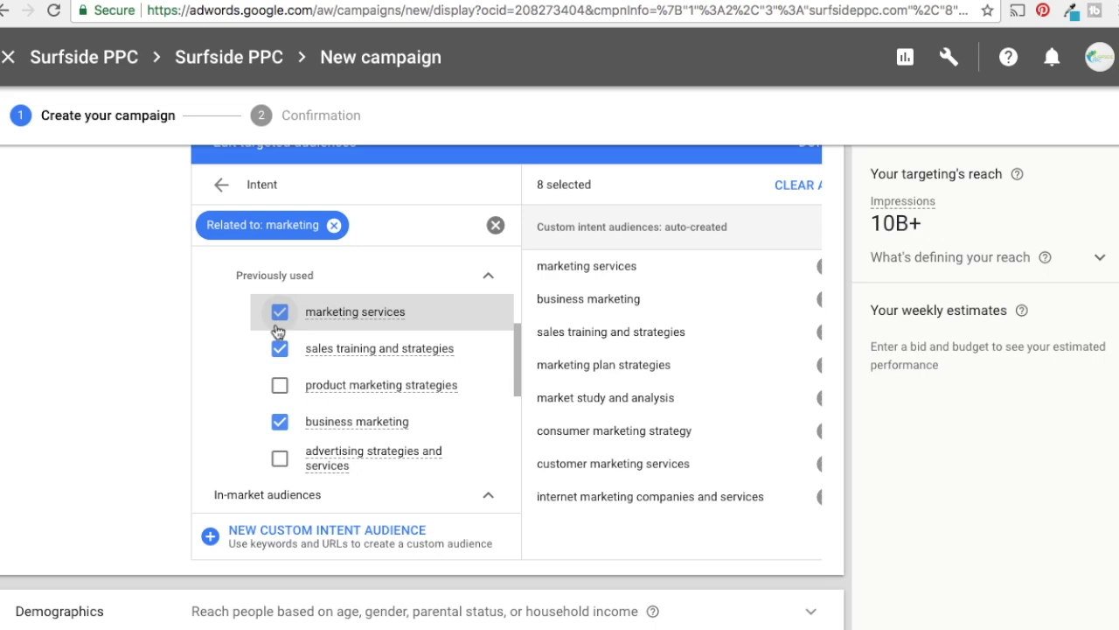
click(280, 386)
click(279, 460)
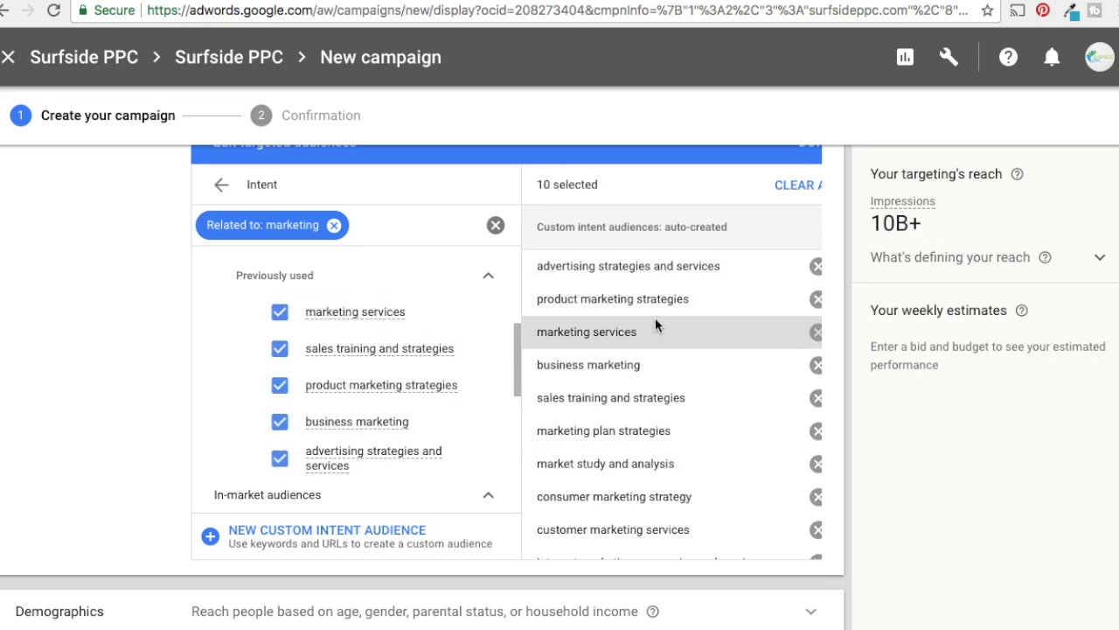
scroll(517, 332, down, 1)
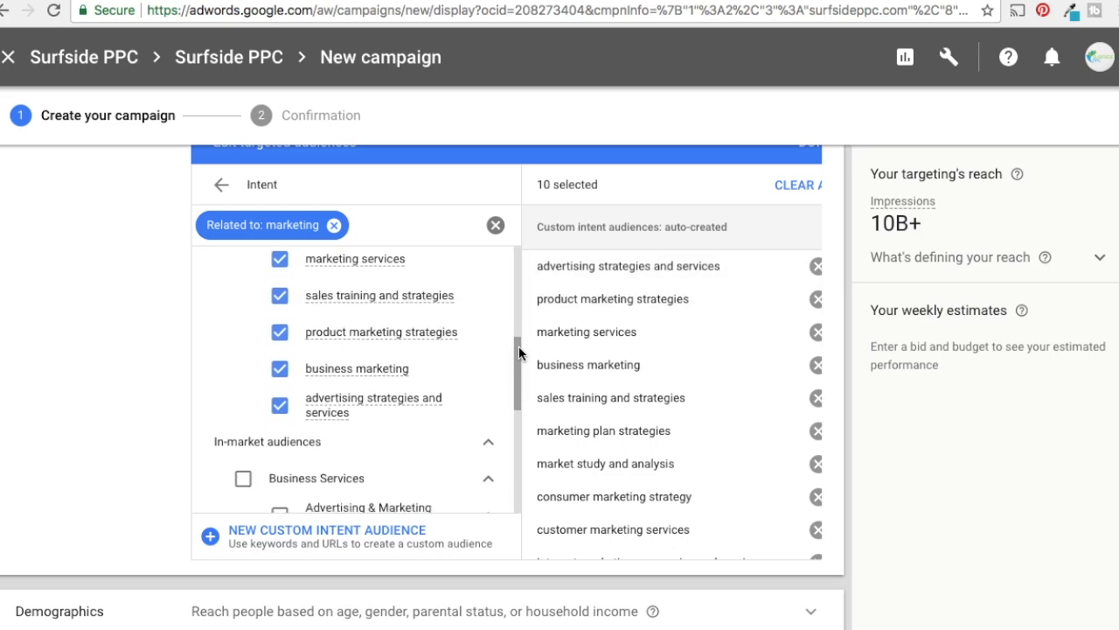
Add the in-market audiences Advertising & Marketing Services and Sales & Marketing Jobs to the targeting
scroll(518, 348, down, 1)
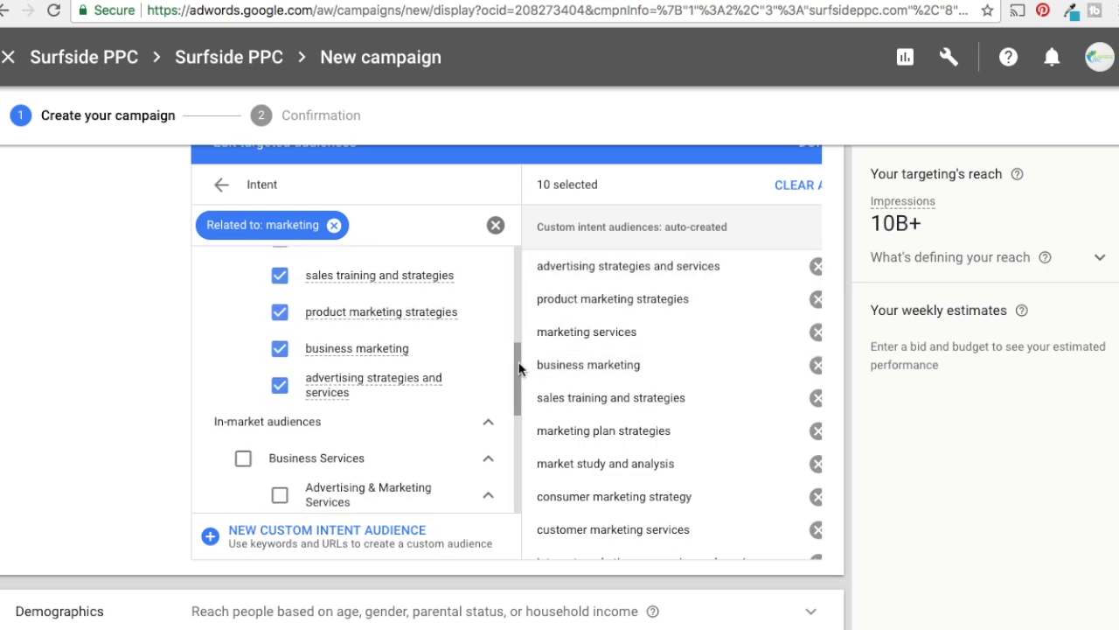
scroll(517, 371, down, 1)
drag(518, 364, 518, 406)
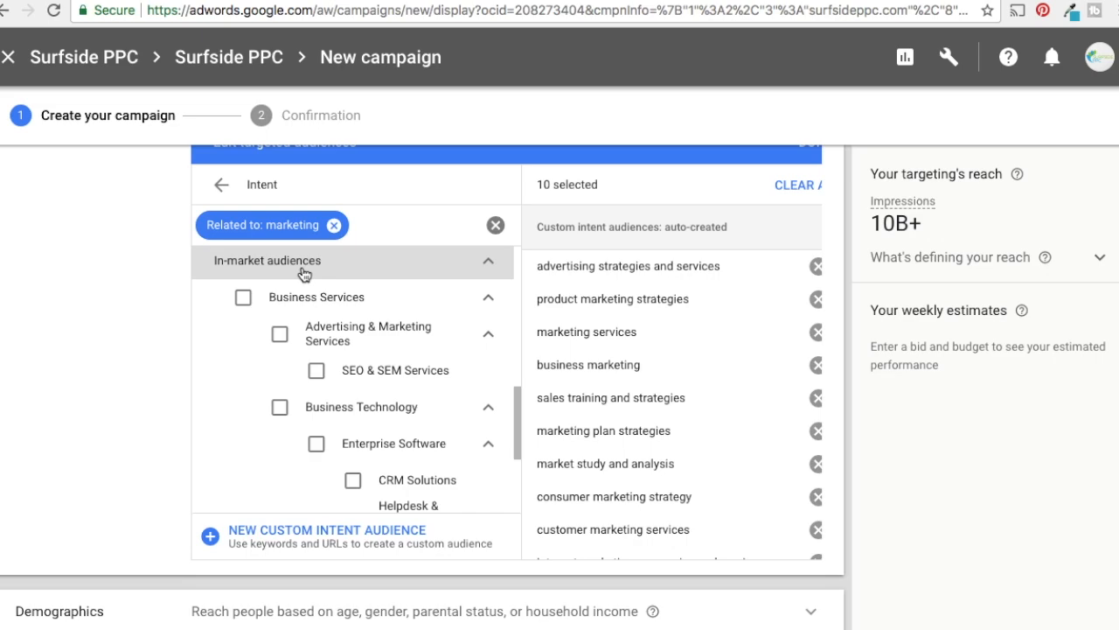
click(282, 340)
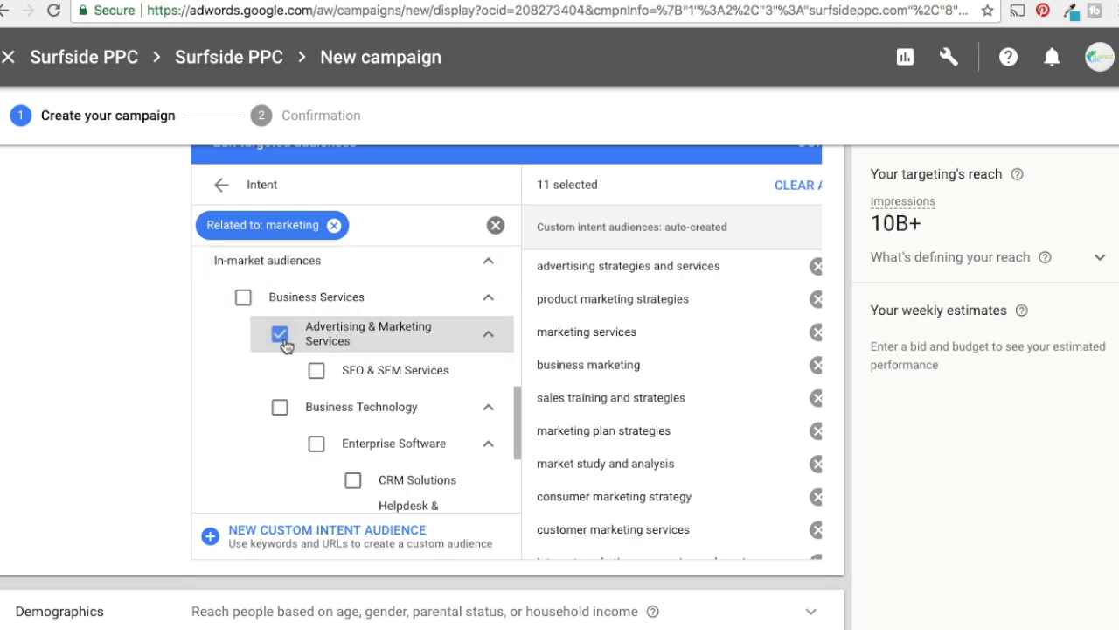
drag(518, 398, 520, 460)
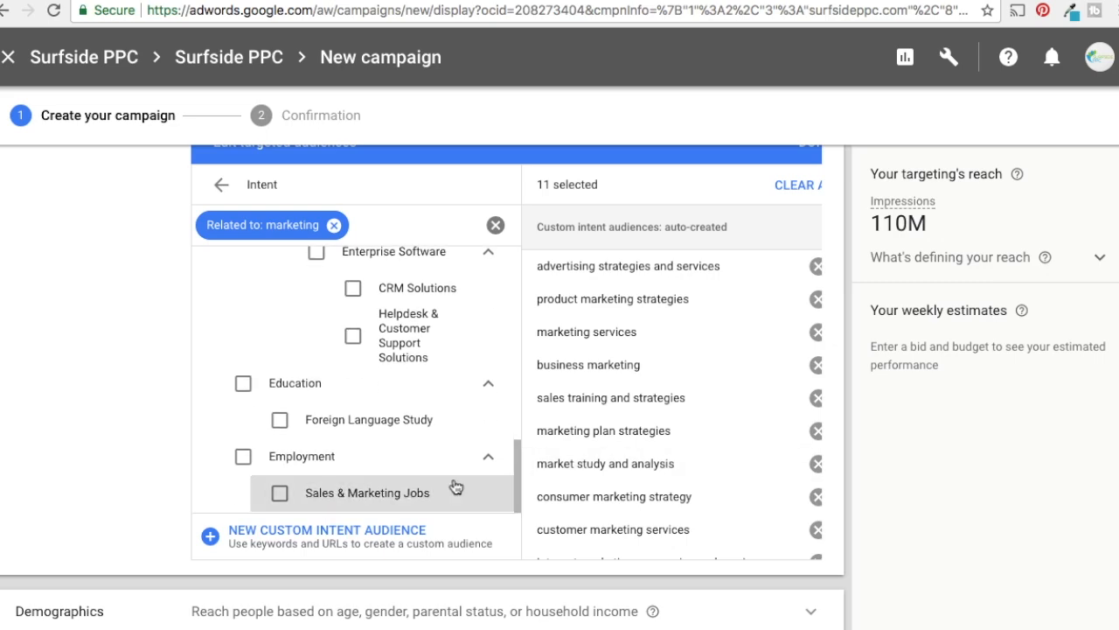
click(280, 493)
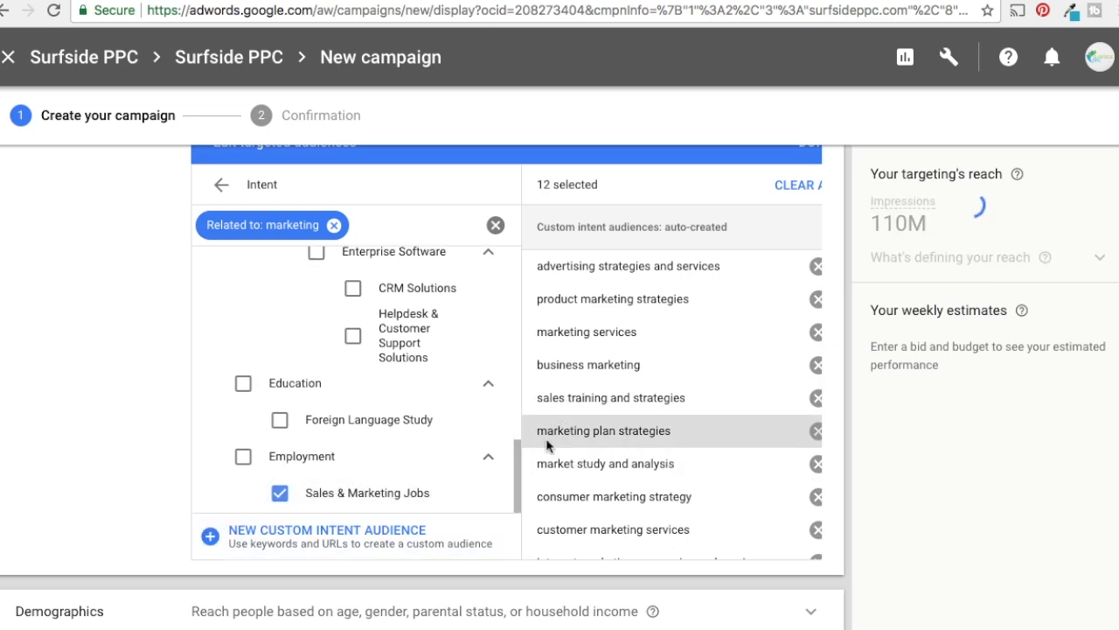
Review the full list of selected custom intent and in-market audiences
scroll(671, 398, down, 1)
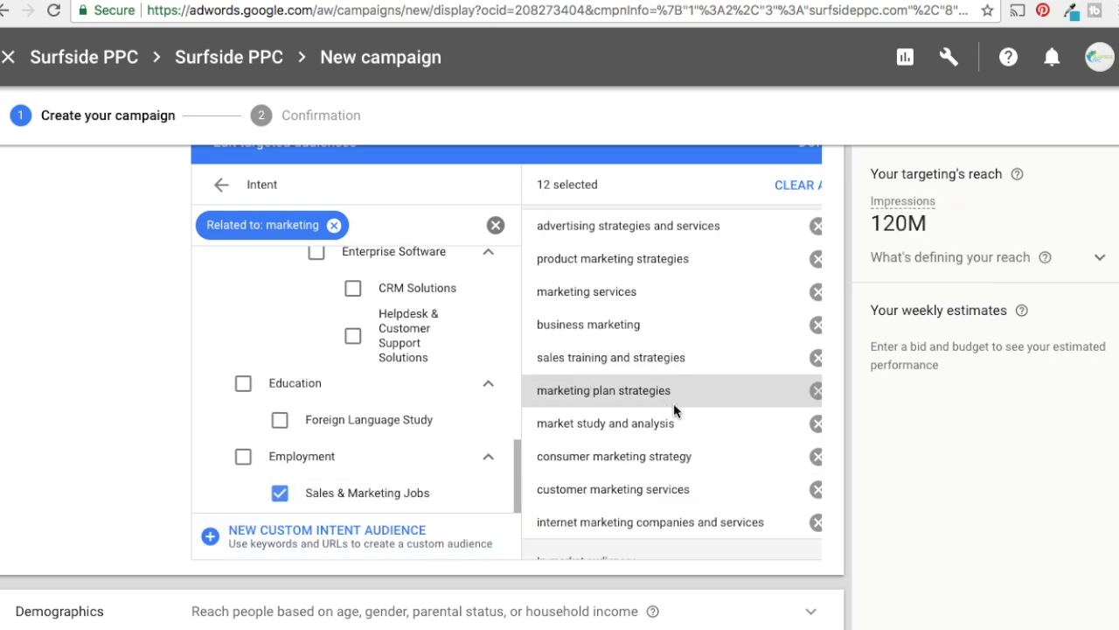
scroll(673, 403, down, 2)
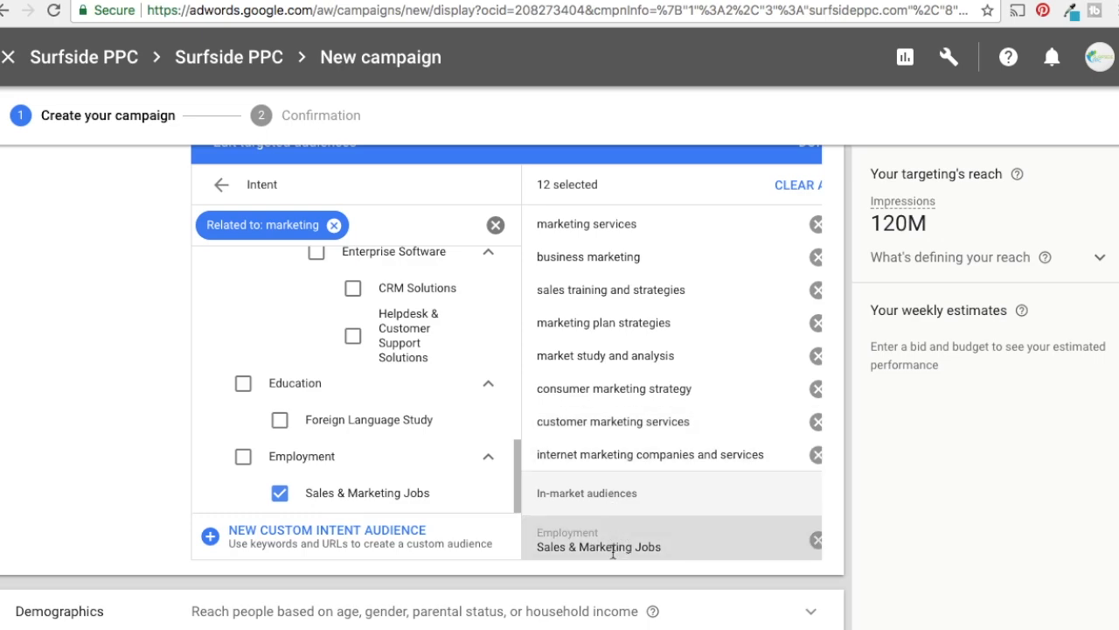
scroll(612, 546, down, 1)
scroll(634, 510, down, 3)
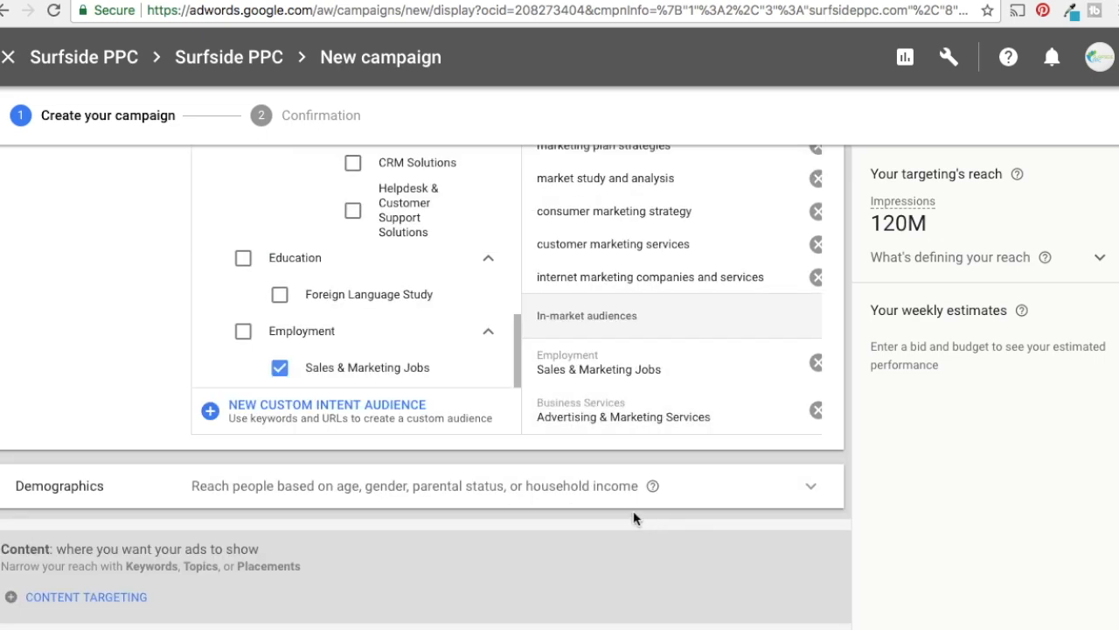
scroll(639, 385, up, 1)
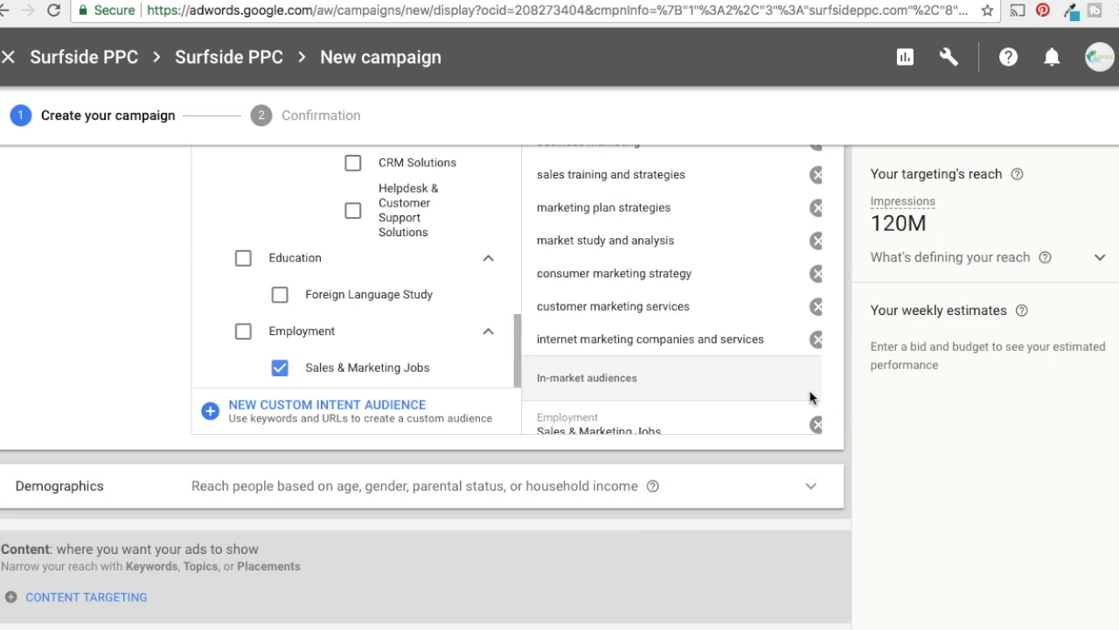
scroll(976, 374, up, 3)
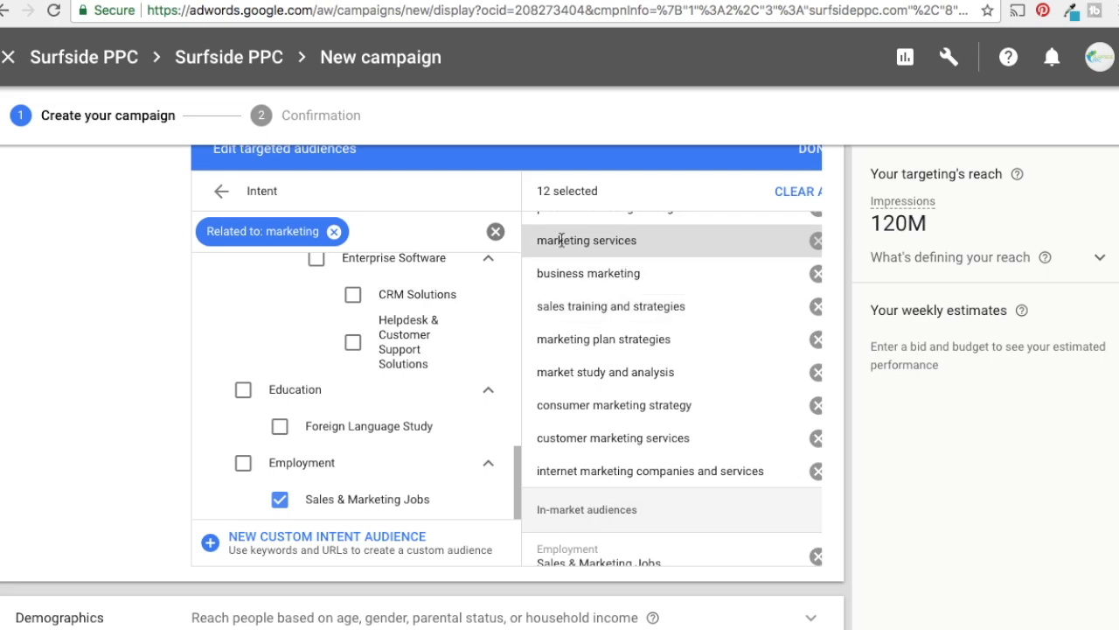
scroll(638, 337, down, 2)
scroll(624, 372, down, 1)
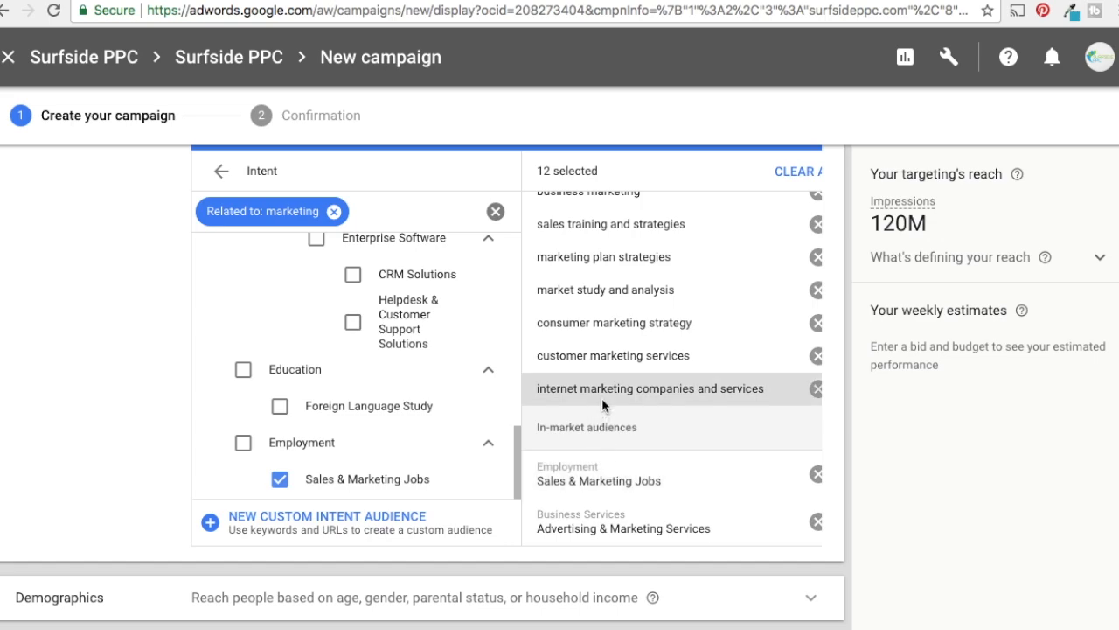
scroll(612, 351, up, 3)
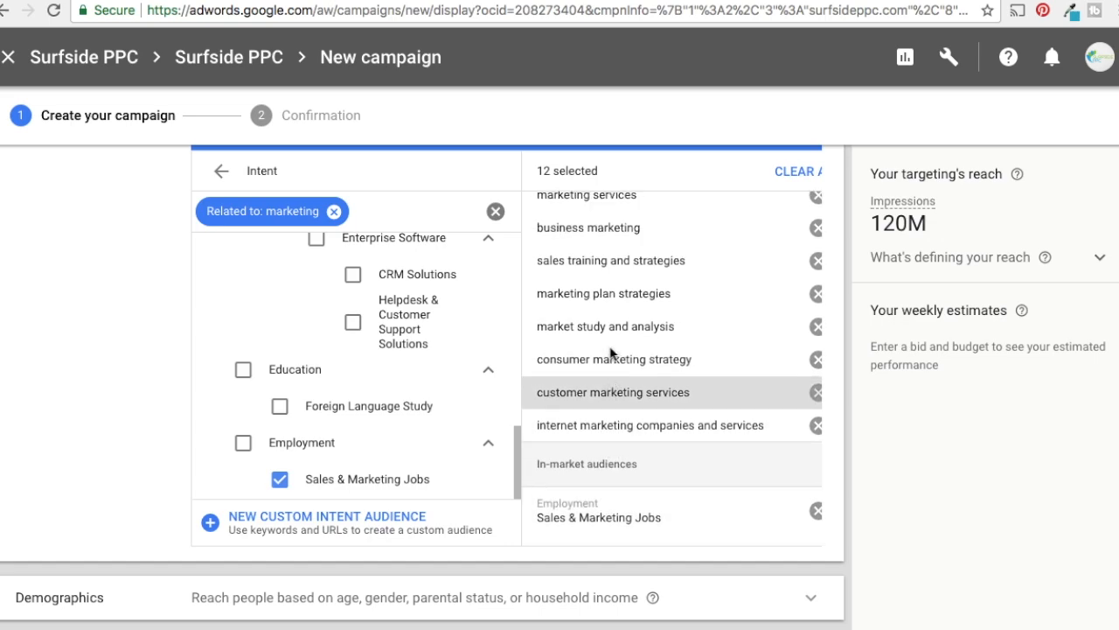
scroll(669, 341, up, 2)
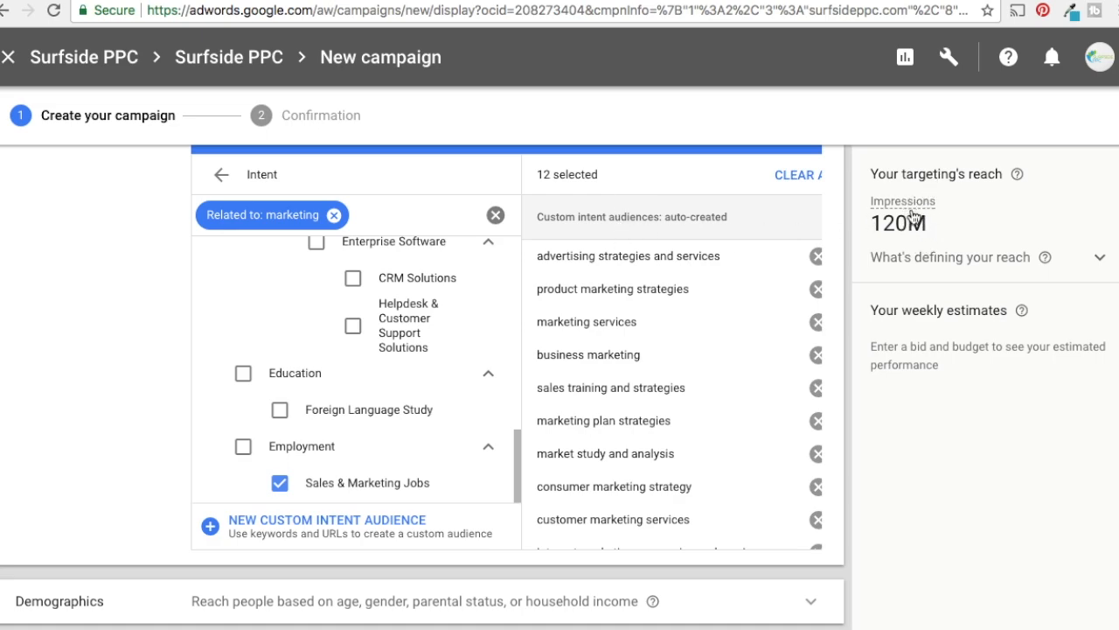
Examine which settings define the targeting's reach, from locations to automated targeting, and collapse the breakdown
click(1099, 260)
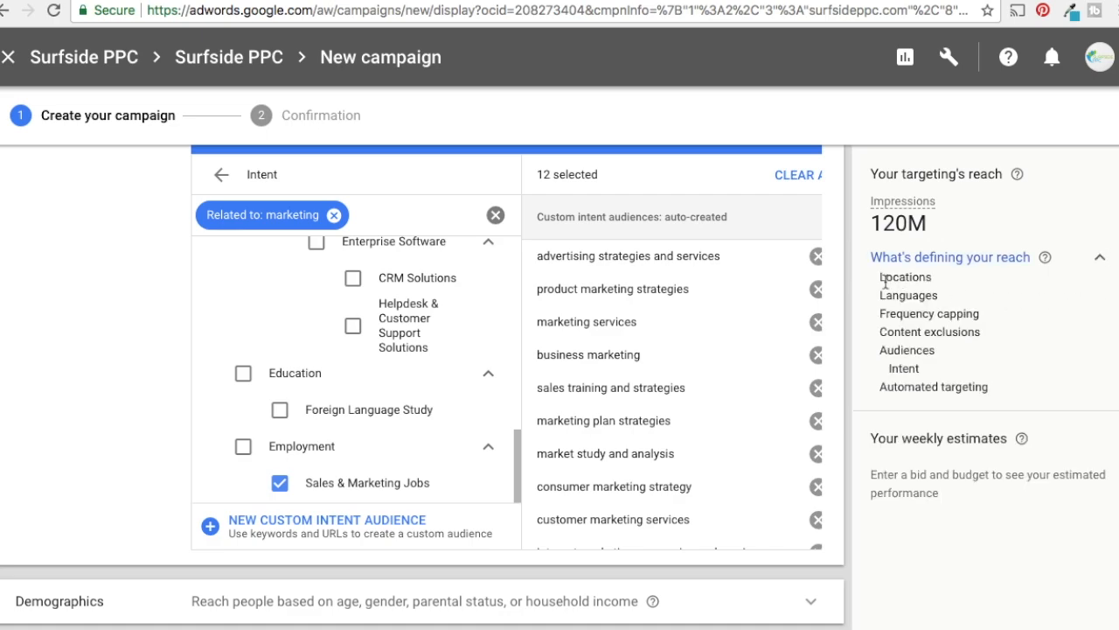
drag(881, 277, 934, 277)
click(950, 299)
click(950, 299)
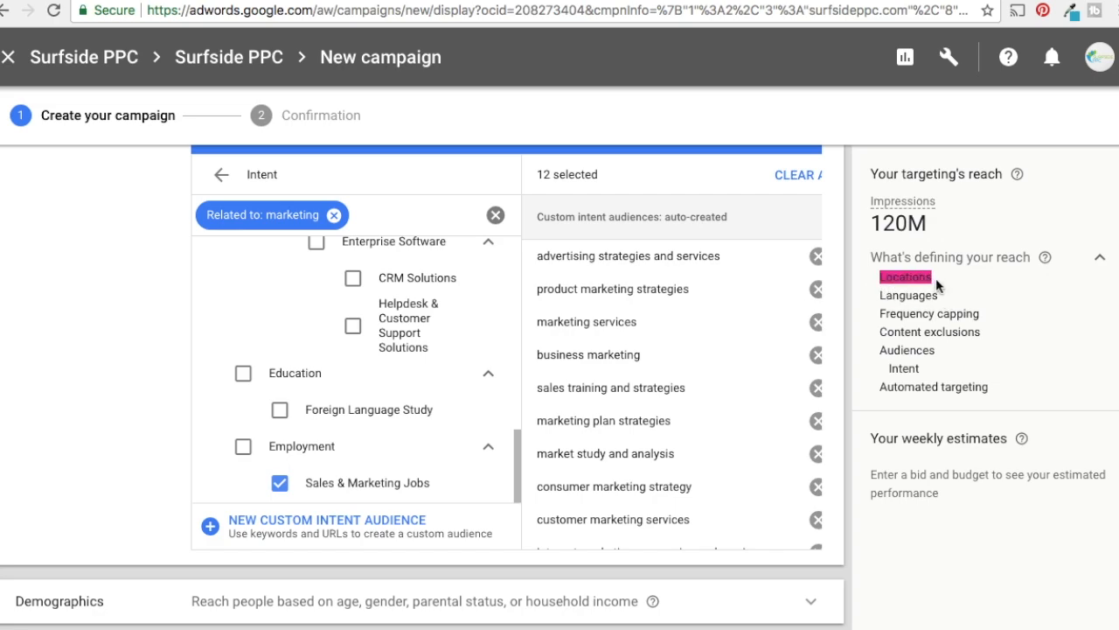
click(942, 288)
drag(881, 315, 980, 309)
click(1005, 323)
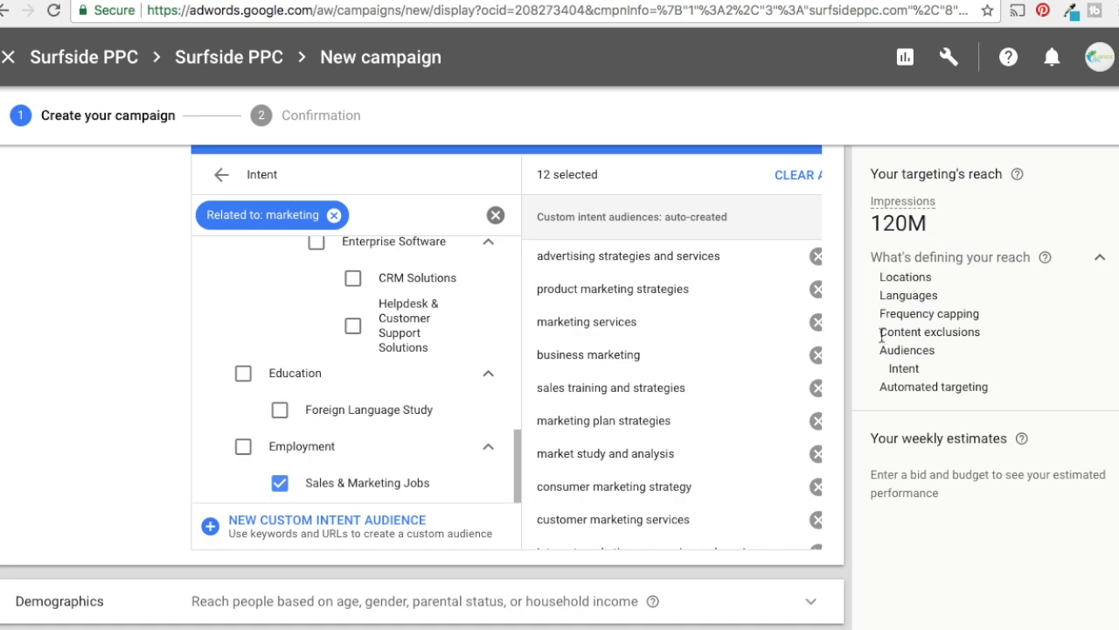
drag(883, 336, 1005, 382)
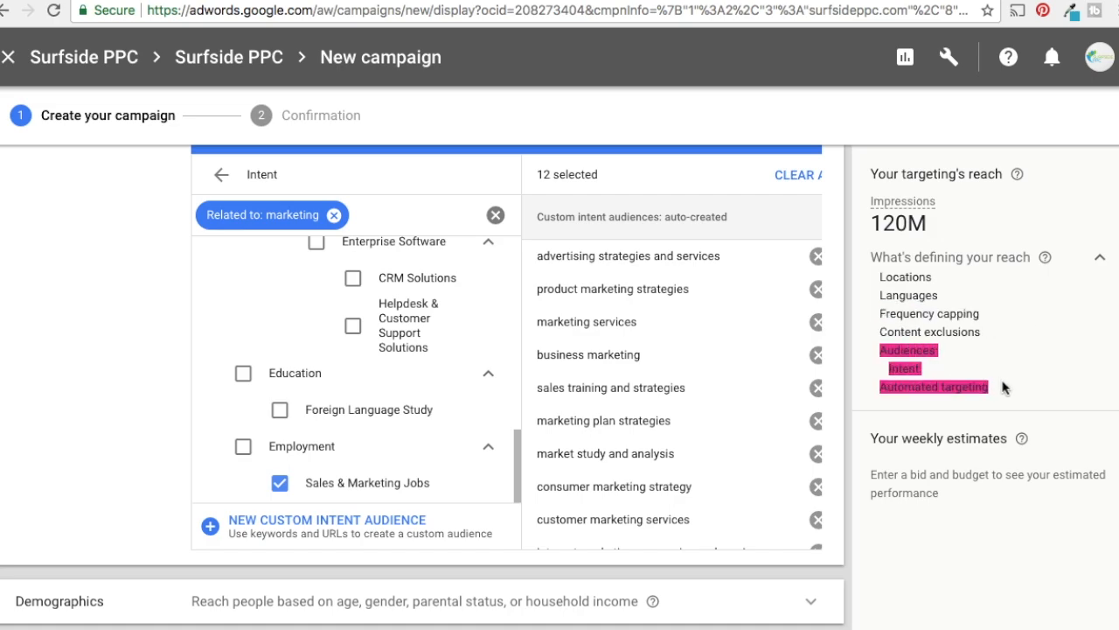
click(1015, 383)
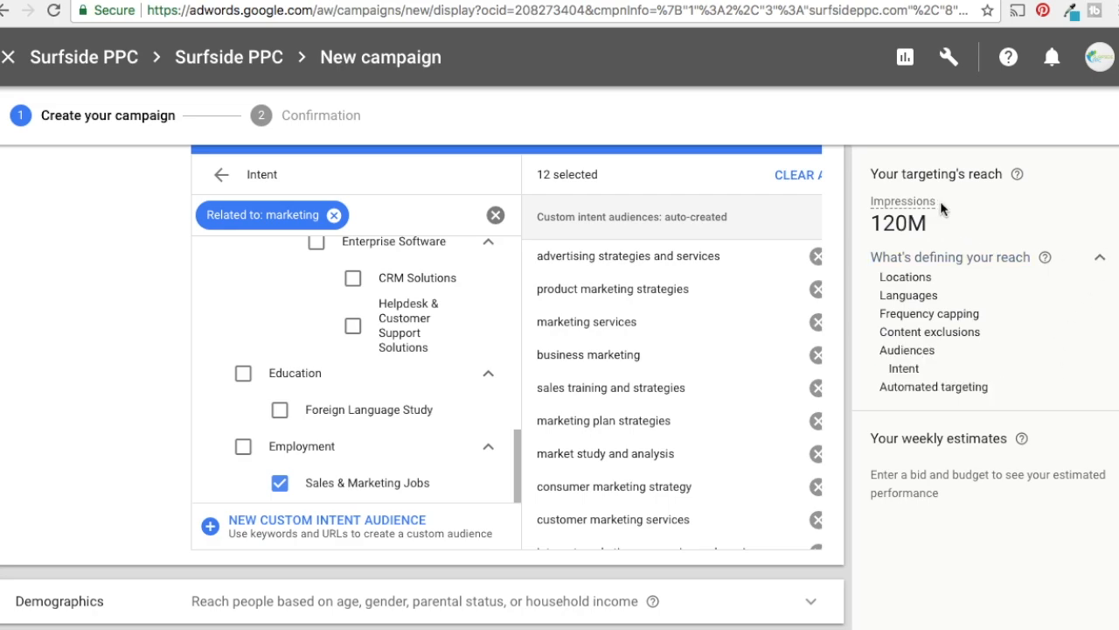
click(1098, 259)
Save the targeted audiences and exclude the 18 - 24 and Unknown age groups from the targeted demographics
scroll(802, 218, up, 1)
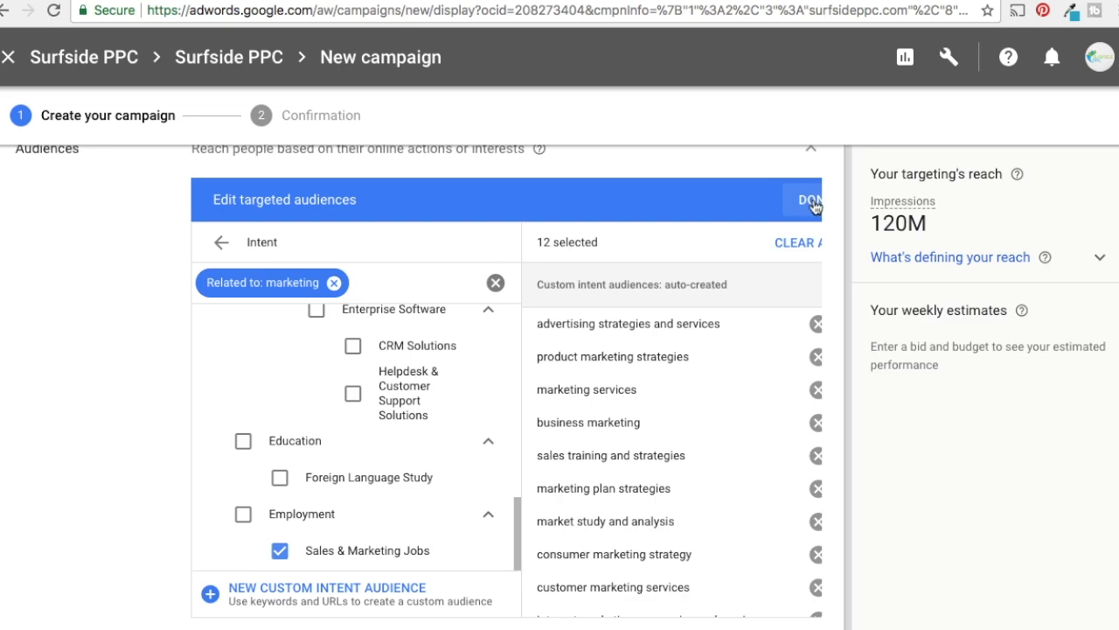
click(810, 200)
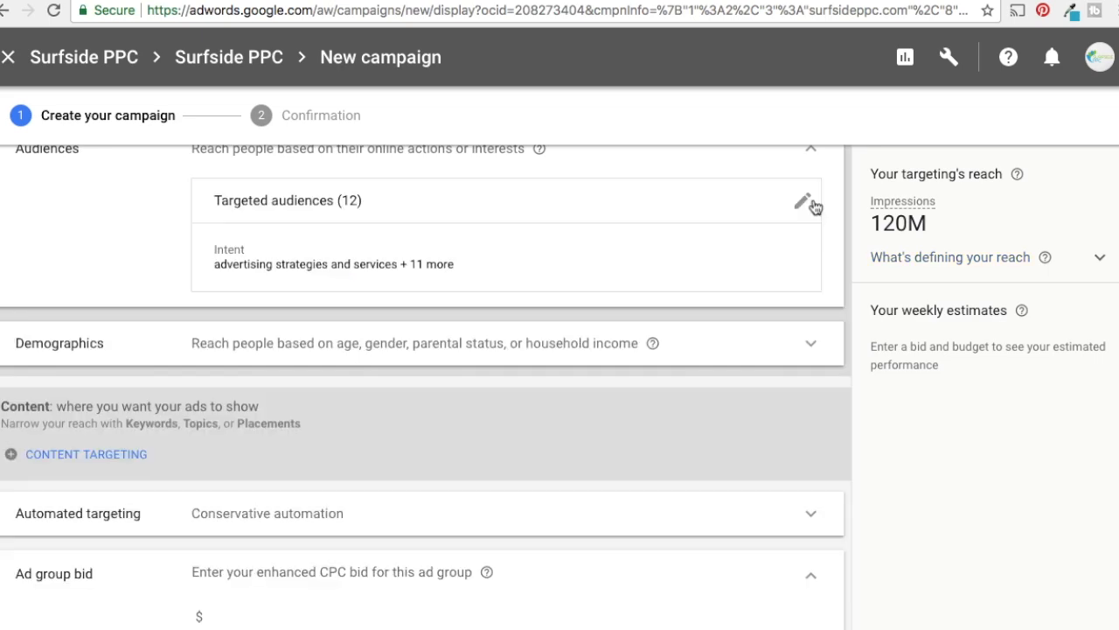
scroll(367, 291, down, 1)
click(388, 295)
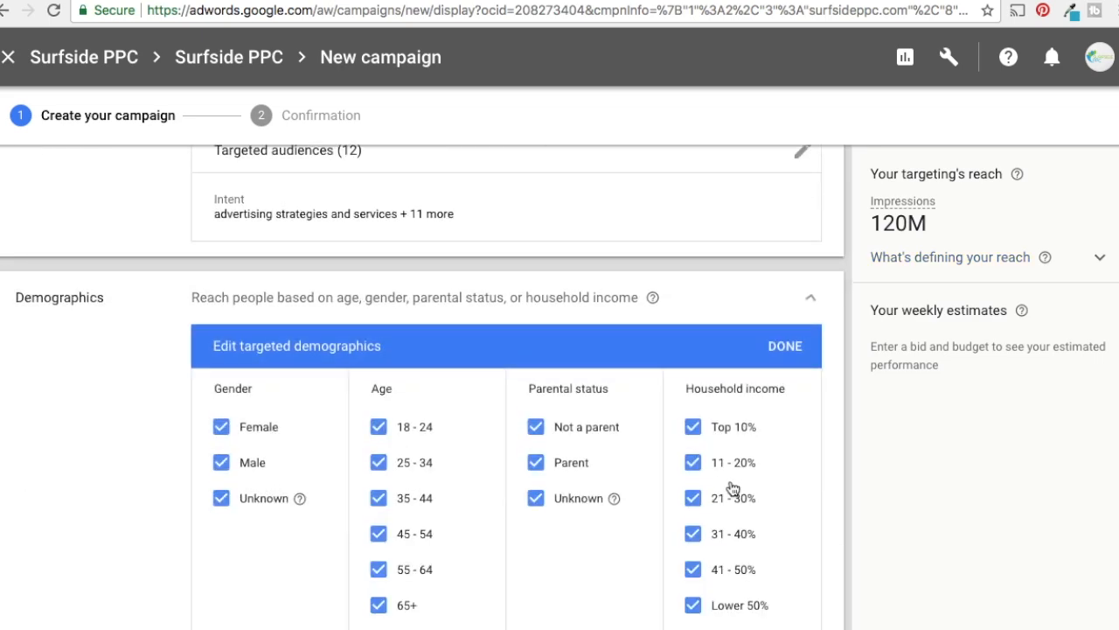
scroll(575, 424, down, 3)
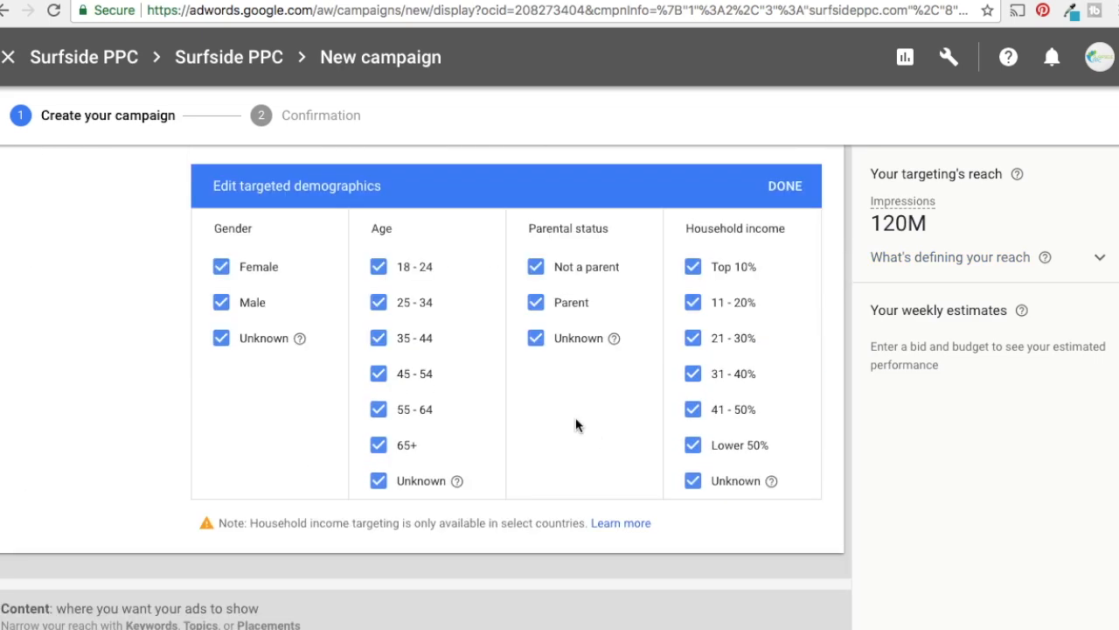
click(382, 267)
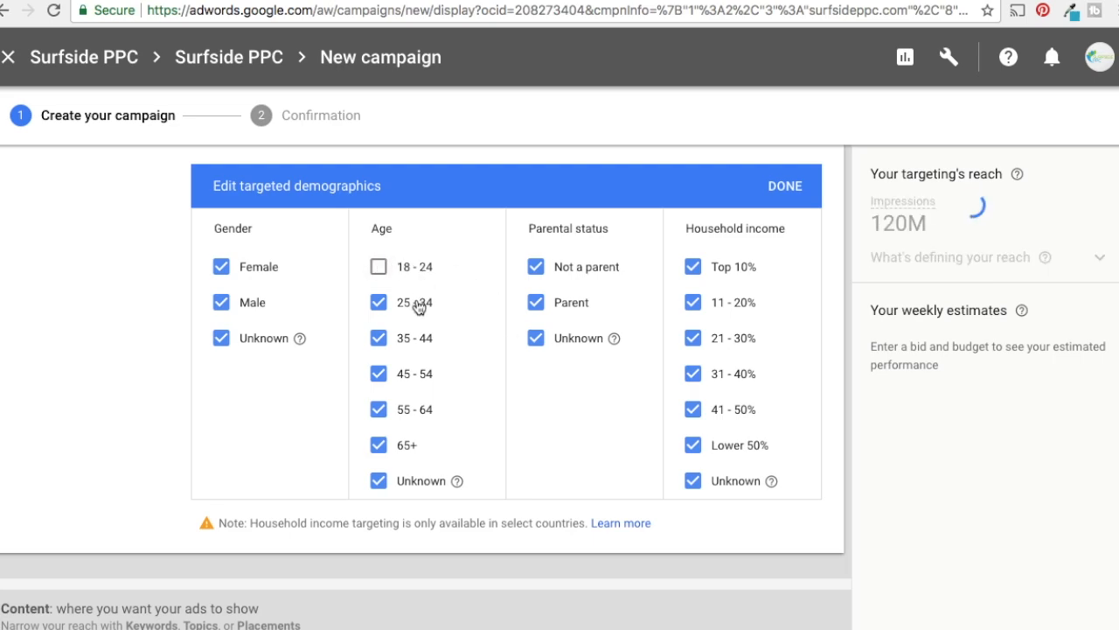
click(378, 481)
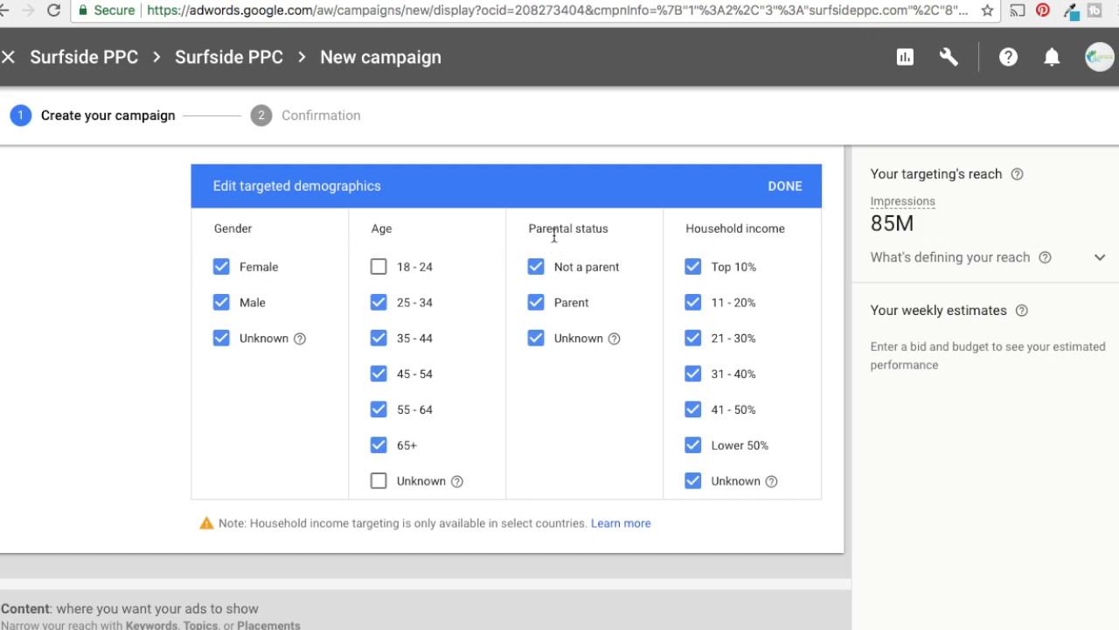
click(778, 196)
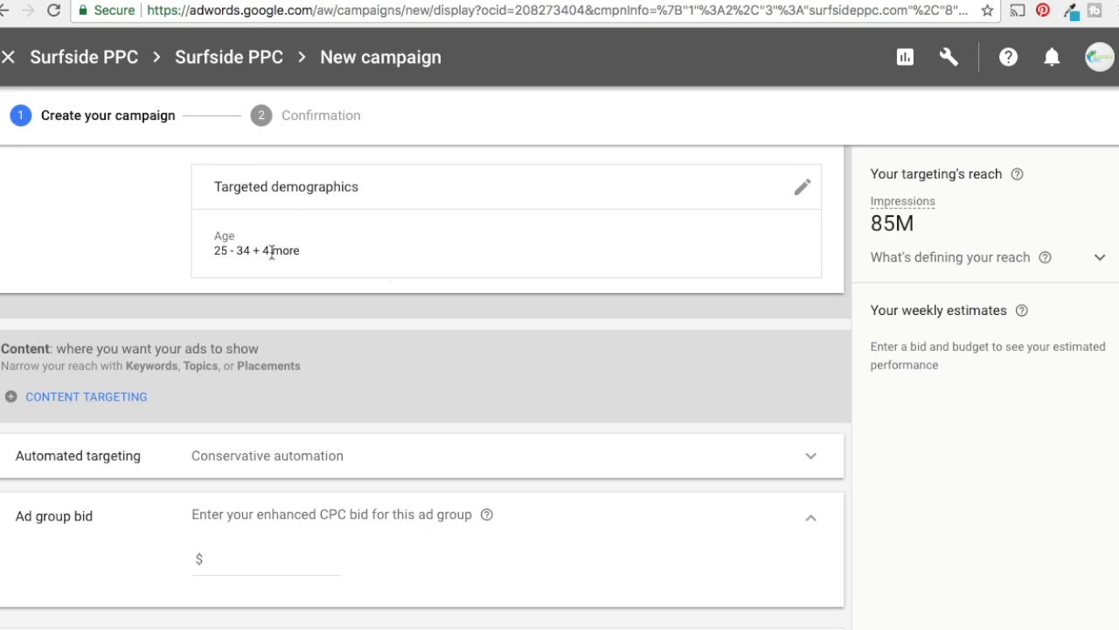
Try the No automated targeting option for the ad group and switch back to Conservative automation
scroll(285, 267, up, 4)
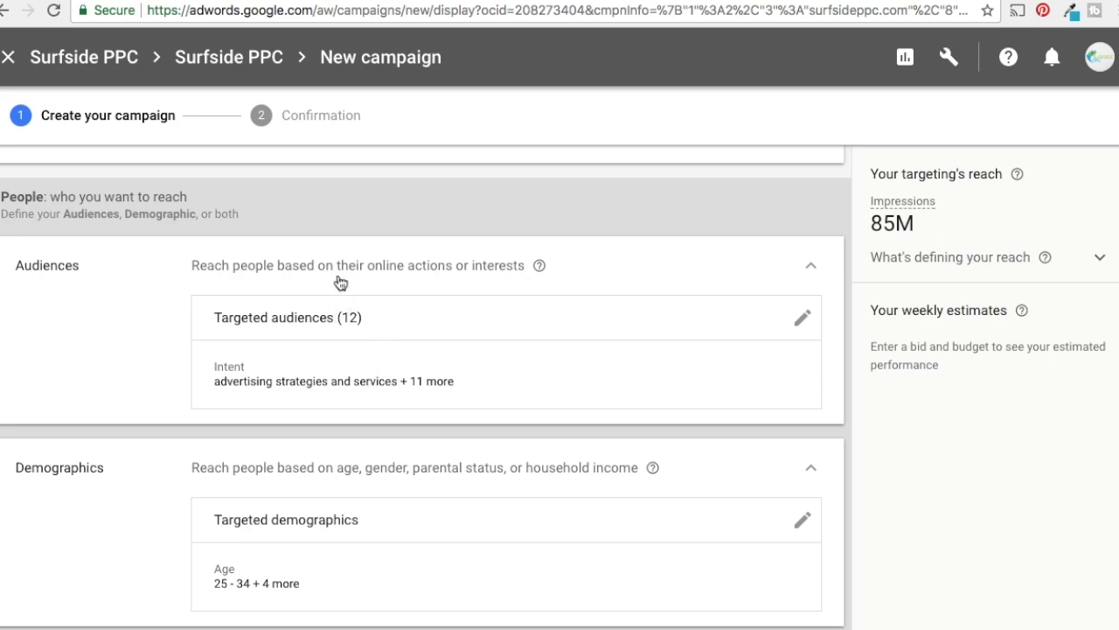
scroll(538, 323, down, 1)
scroll(538, 323, down, 9)
scroll(554, 323, up, 1)
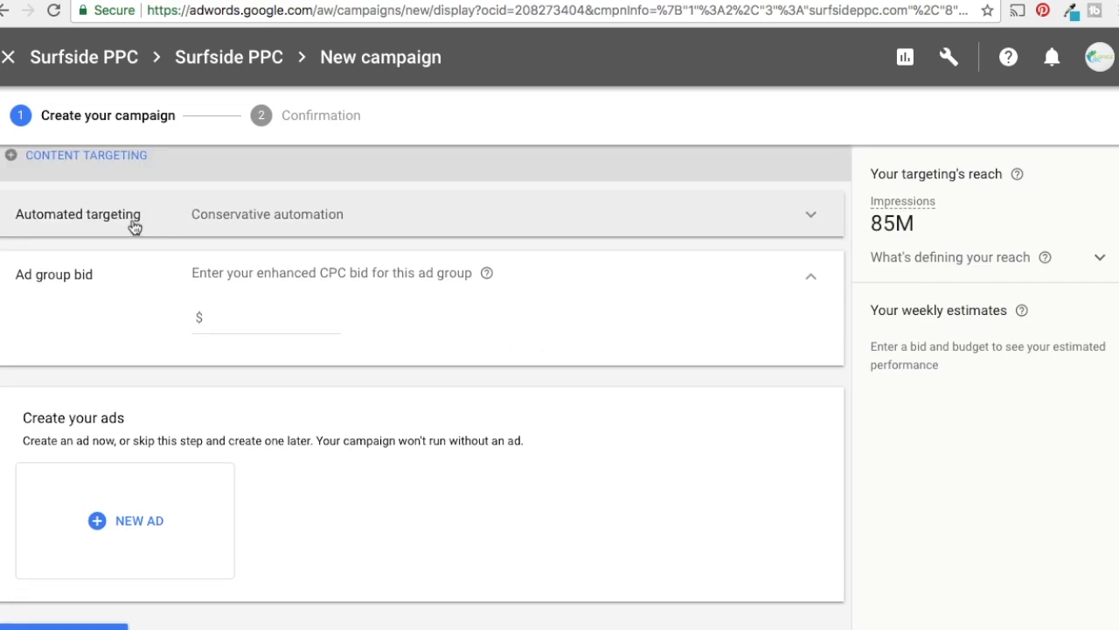
click(744, 219)
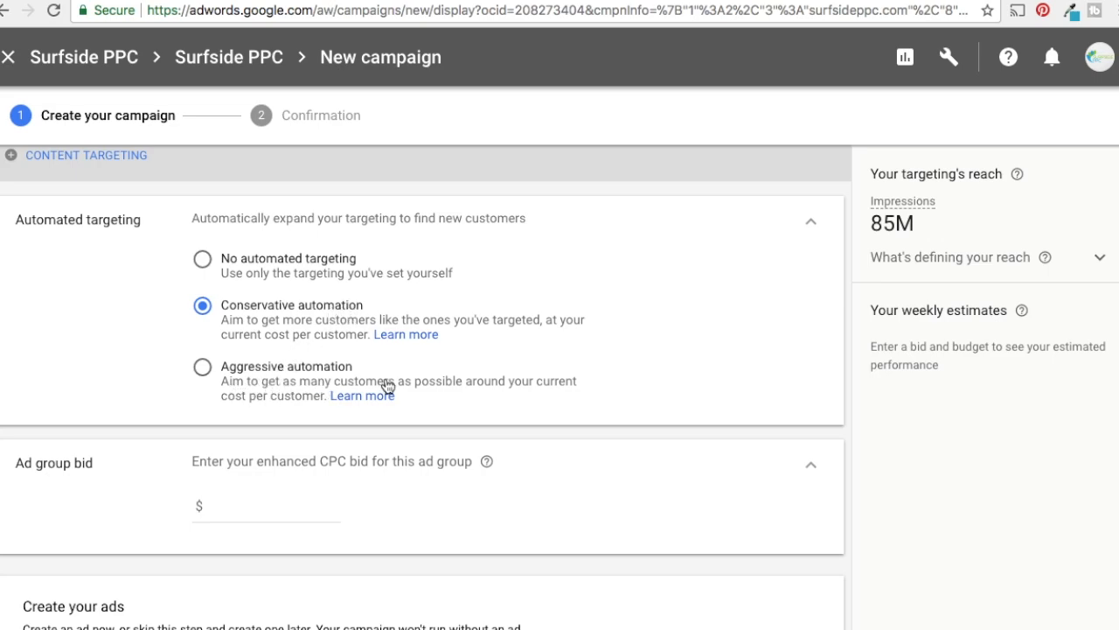
click(242, 268)
click(327, 306)
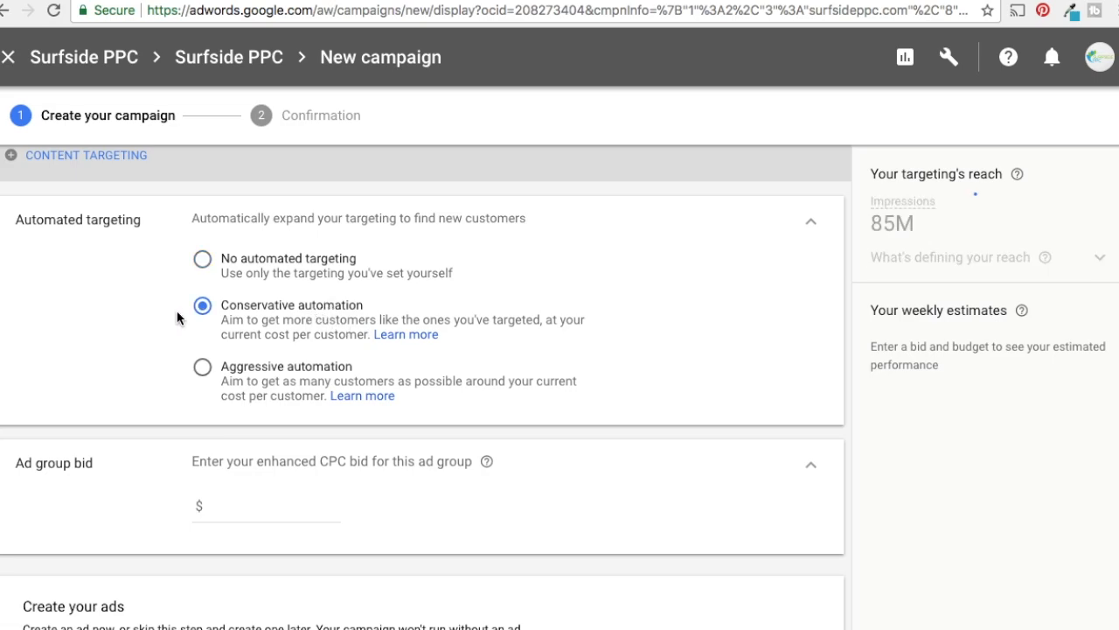
click(811, 222)
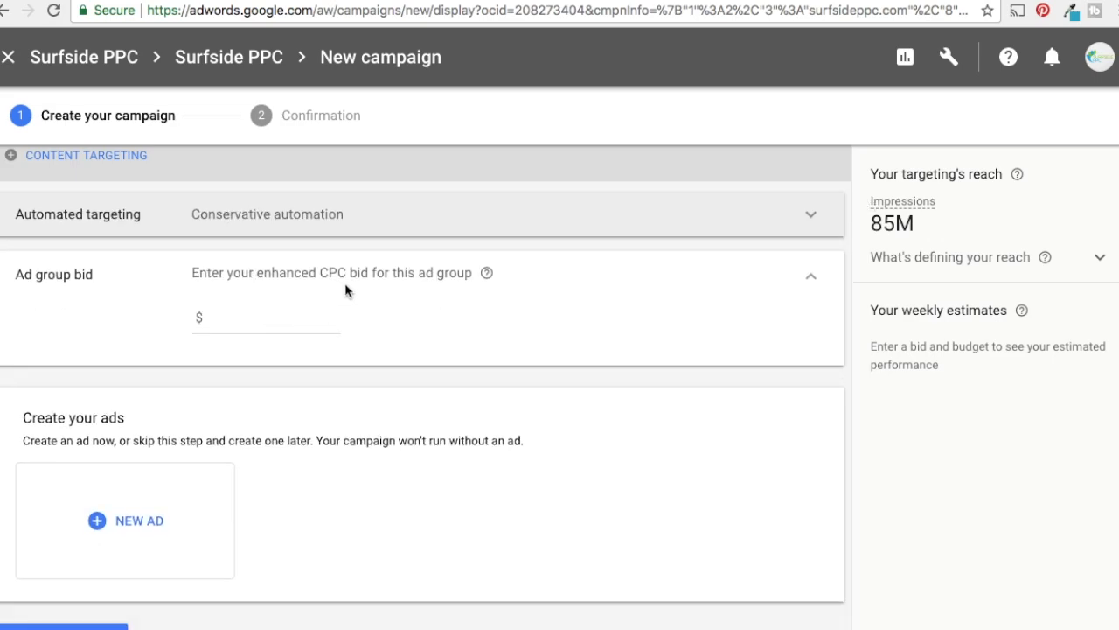
Set the ad group's enhanced CPC bid to $0.50
click(274, 325)
scroll(376, 332, up, 1)
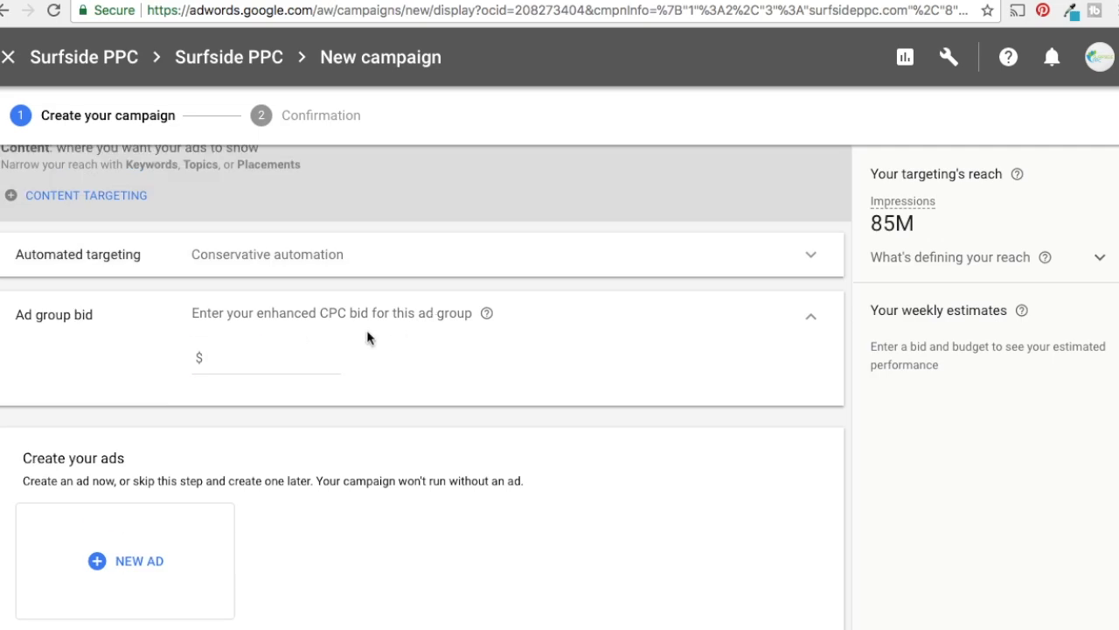
click(269, 354)
scroll(580, 289, up, 3)
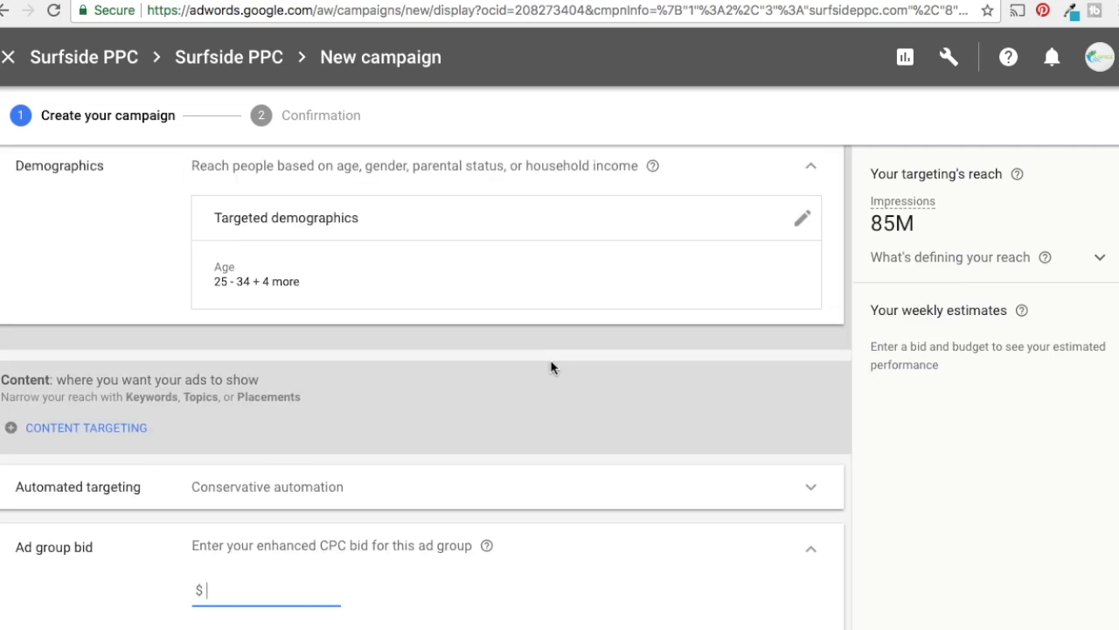
scroll(347, 282, up, 3)
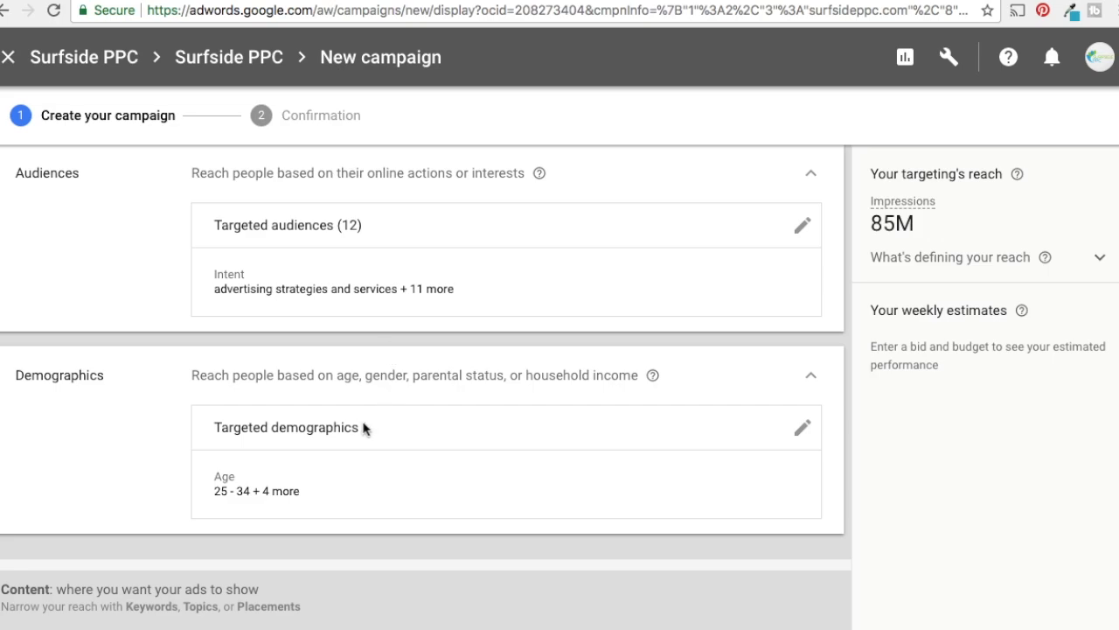
scroll(439, 422, down, 6)
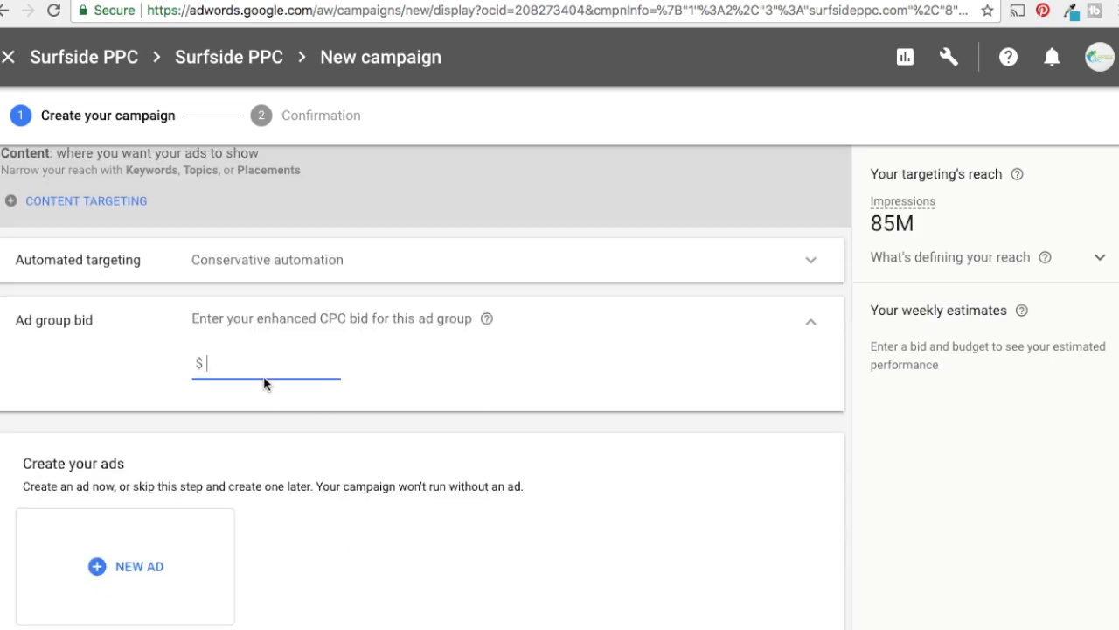
text(0.5)
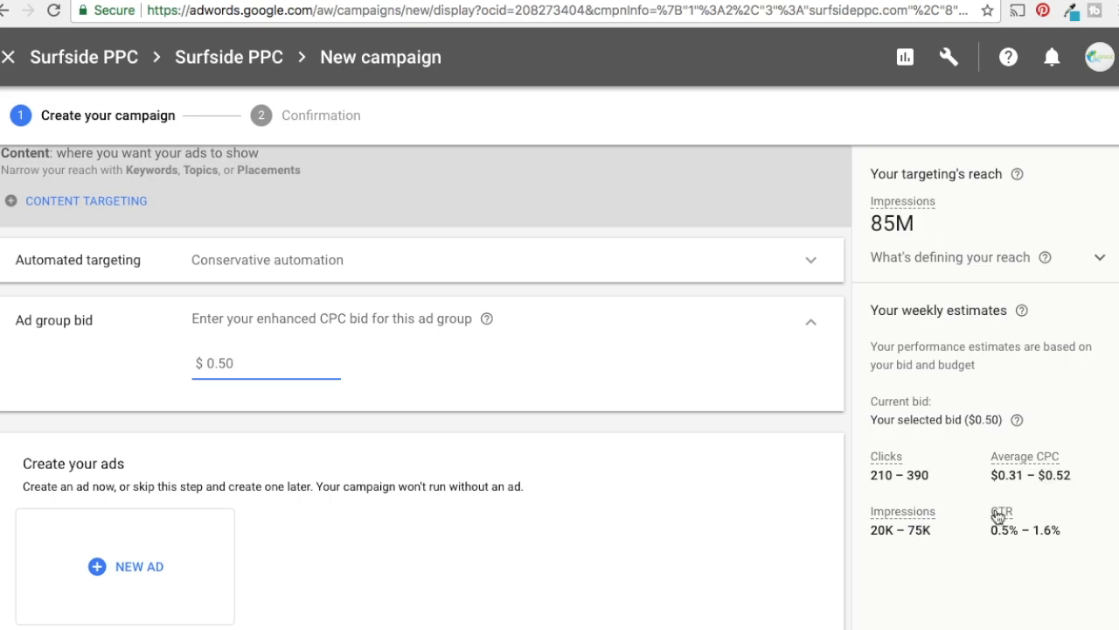
scroll(754, 393, down, 3)
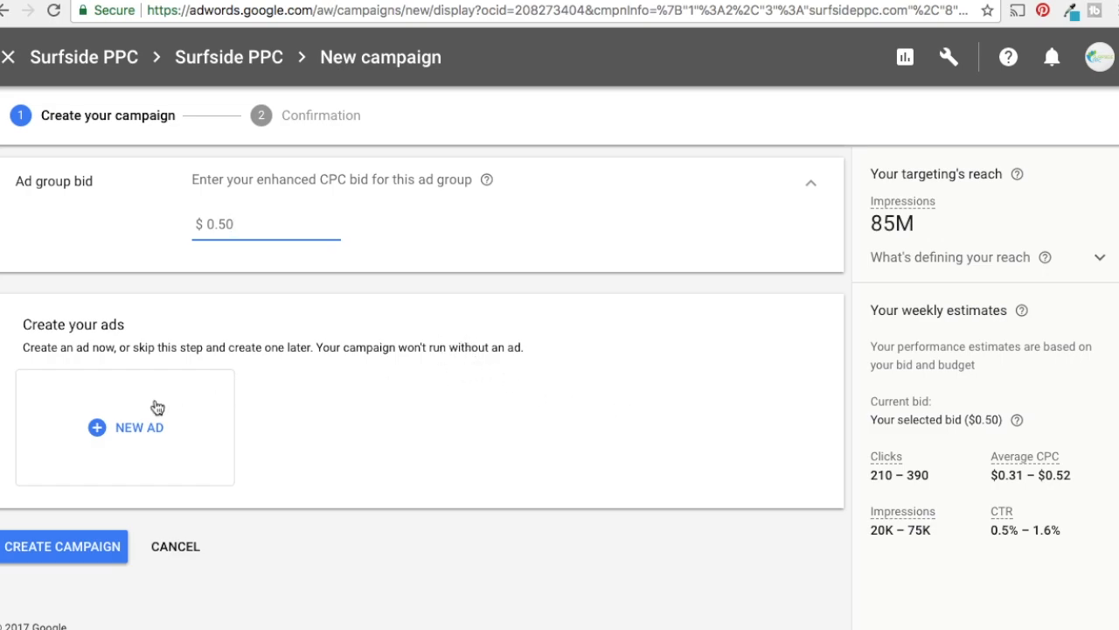
click(113, 425)
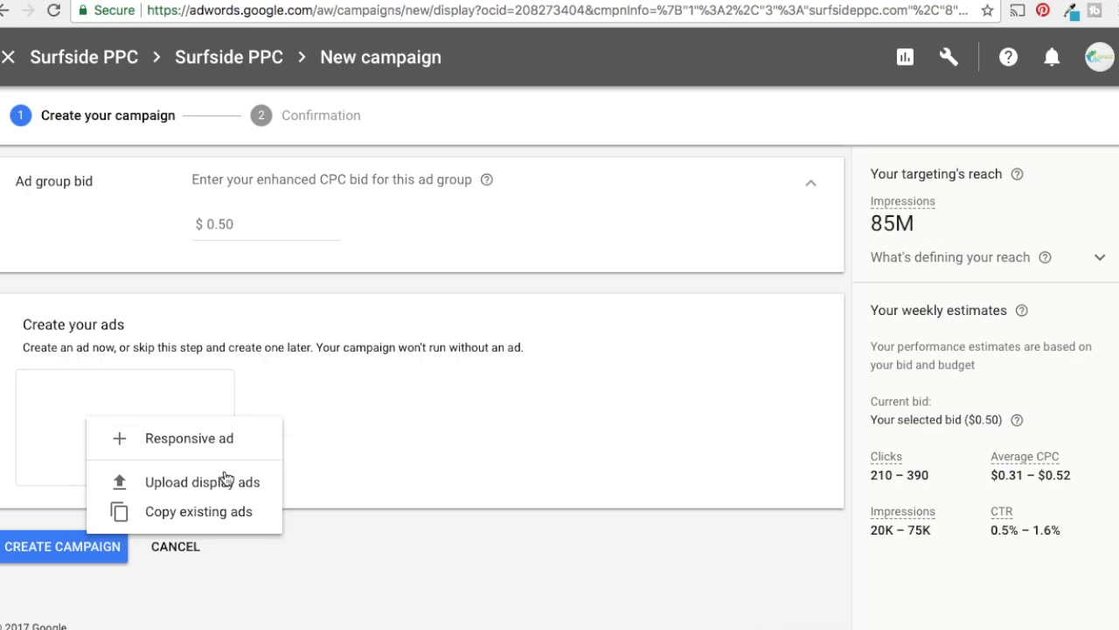
click(175, 493)
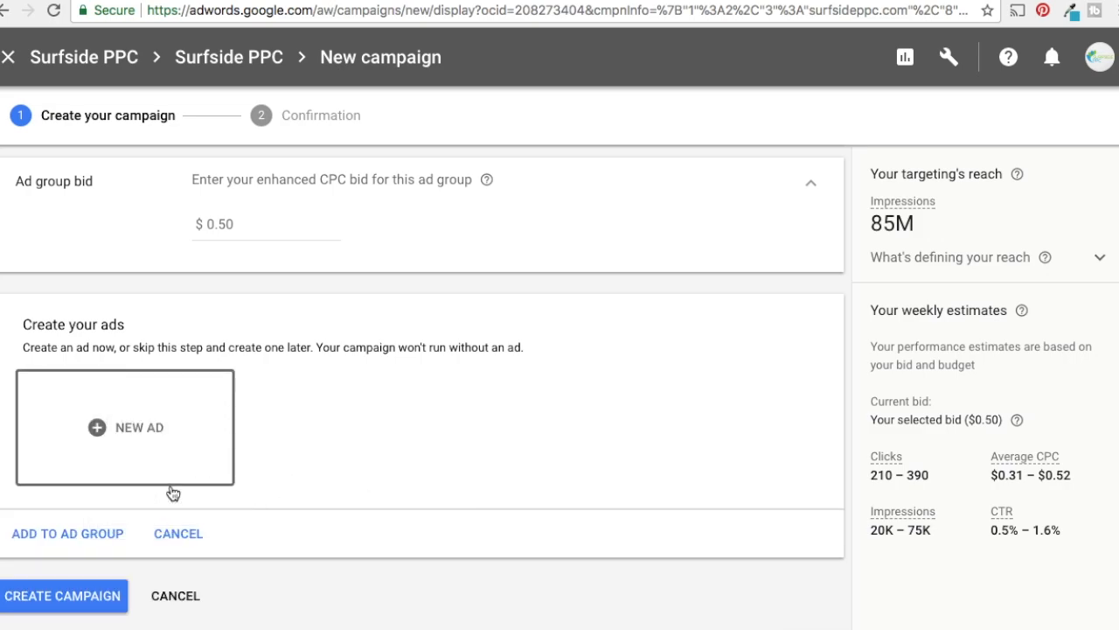
scroll(349, 445, down, 3)
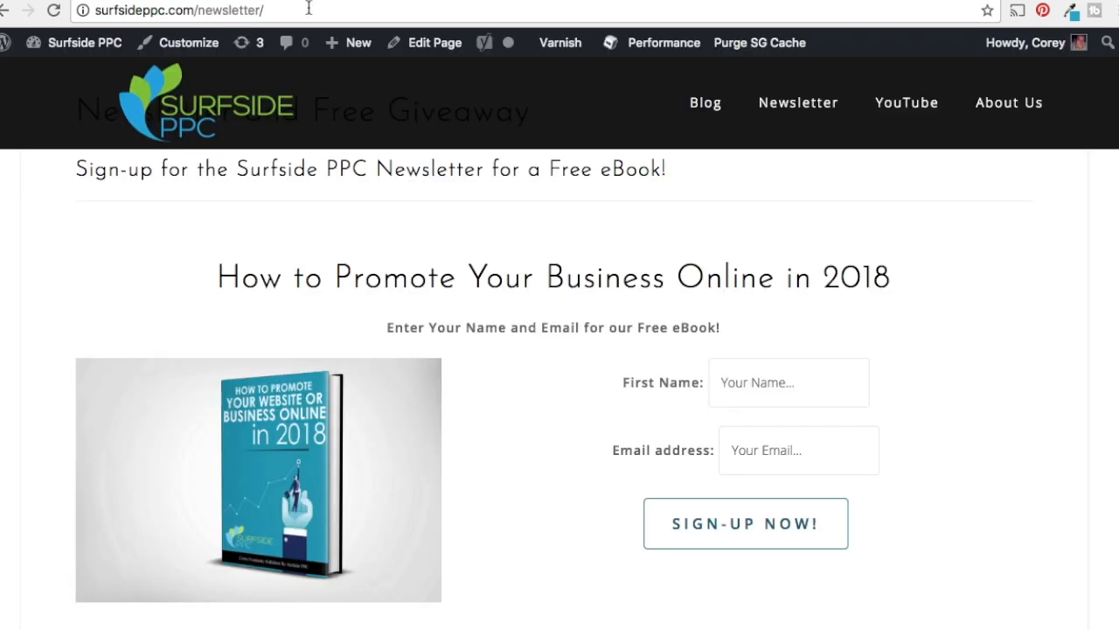
click(278, 14)
key(ctrl+c)
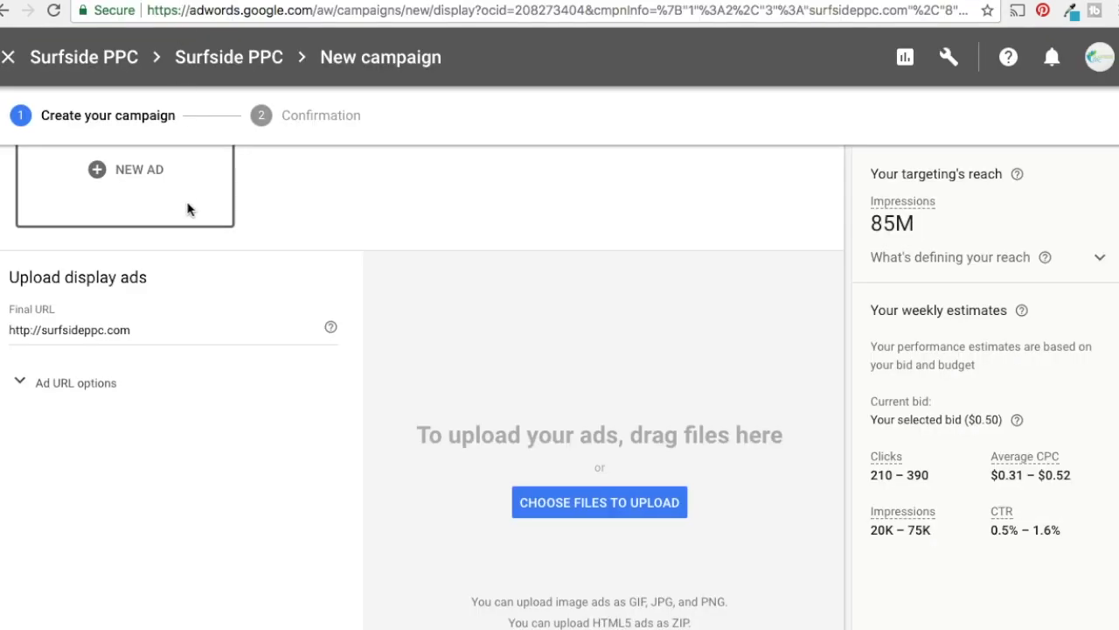
triple_click(11, 330)
key(ctrl+v)
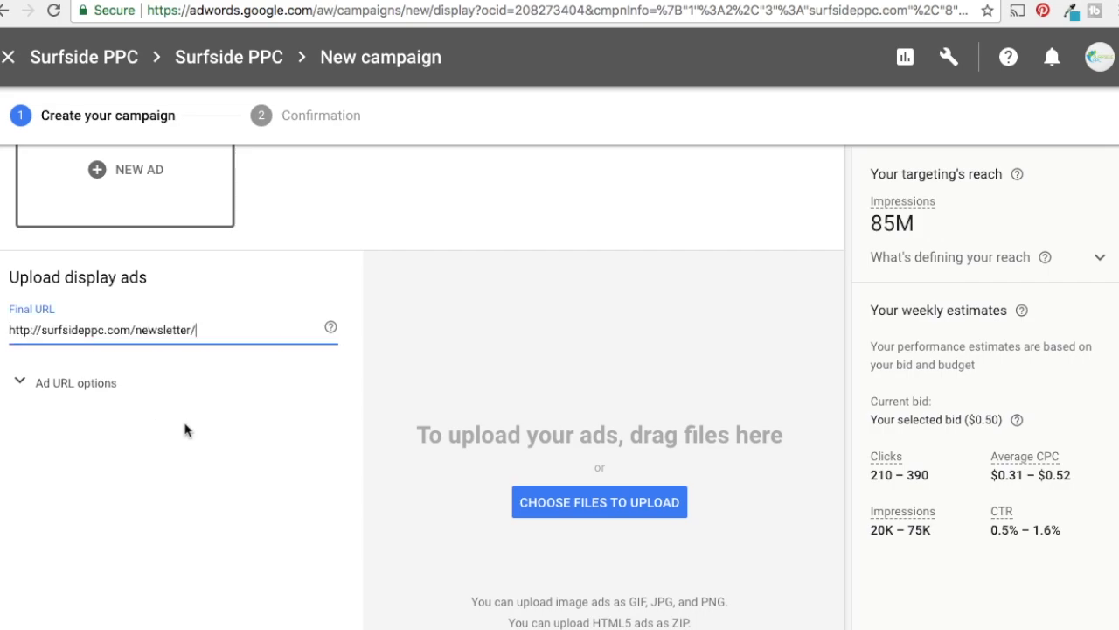
click(263, 472)
Upload the six free eBook display ad images, sized 728x90, 160x600, 300x50, 320x50, 300x250 and 300x600
scroll(569, 300, down, 1)
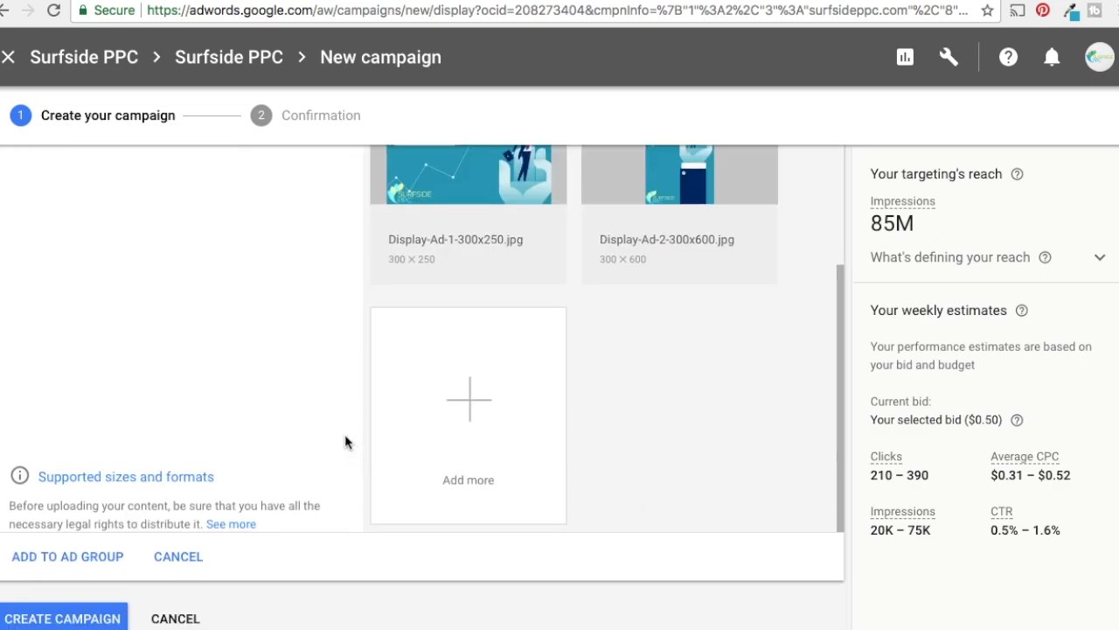
scroll(335, 320, down, 1)
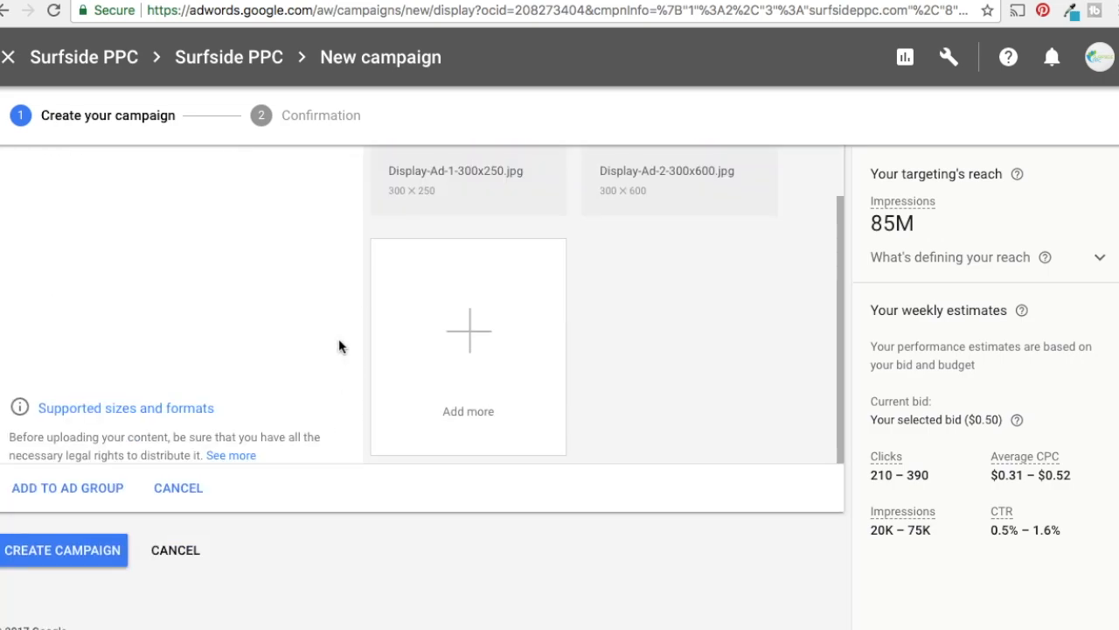
scroll(338, 347, up, 2)
scroll(335, 353, down, 2)
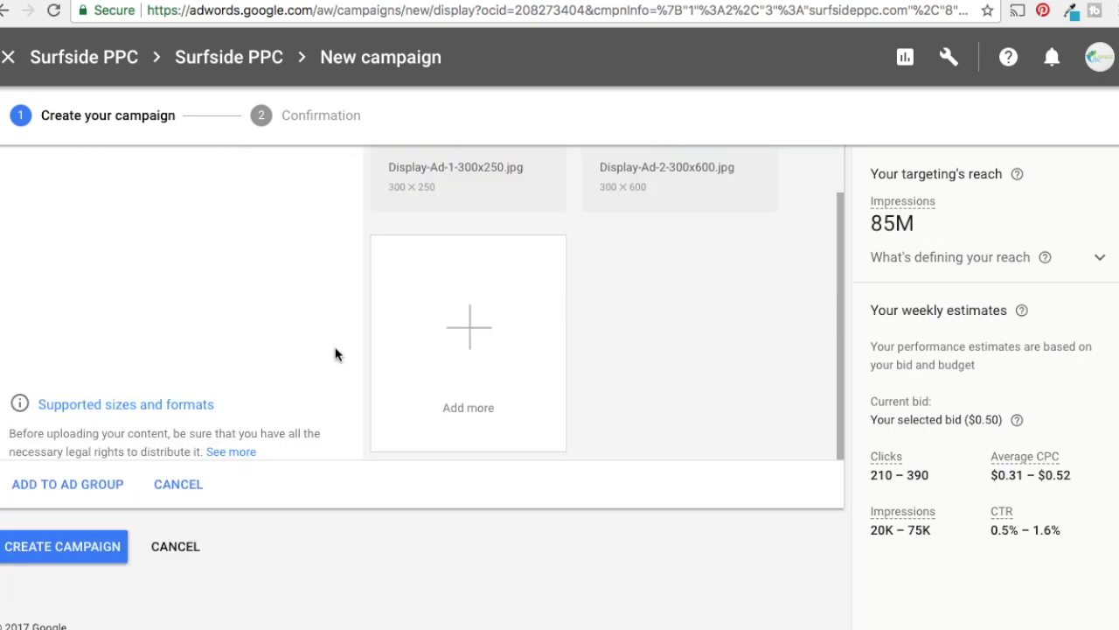
scroll(308, 365, up, 1)
scroll(308, 365, up, 1)
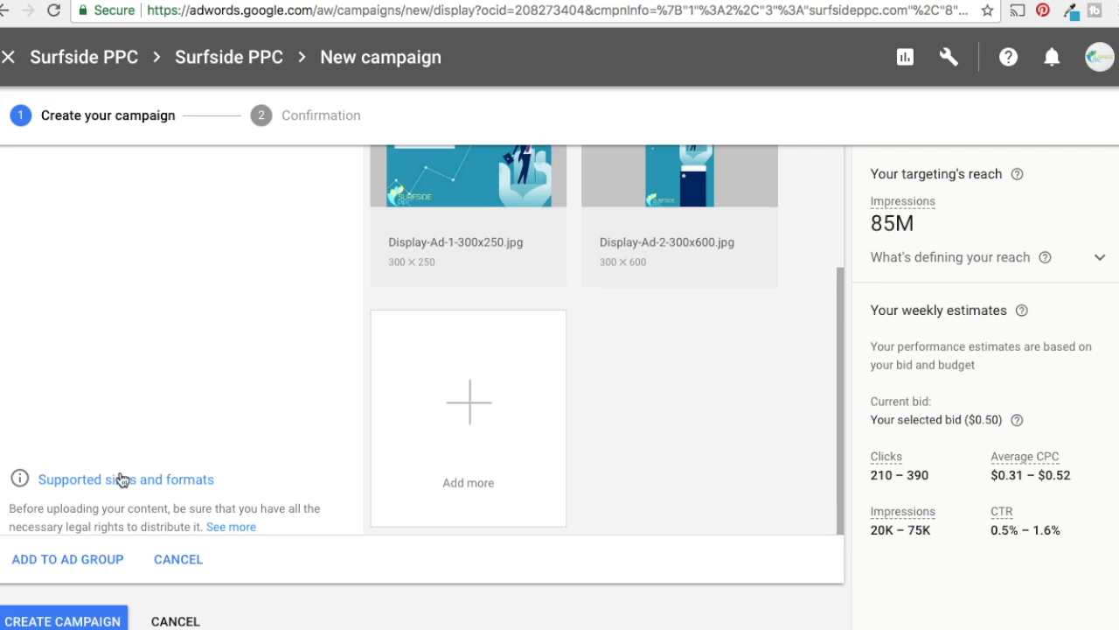
Examine the supported file types and ad sizes for display ads, including the rectangle and skyscraper formats, and close the overview
click(50, 486)
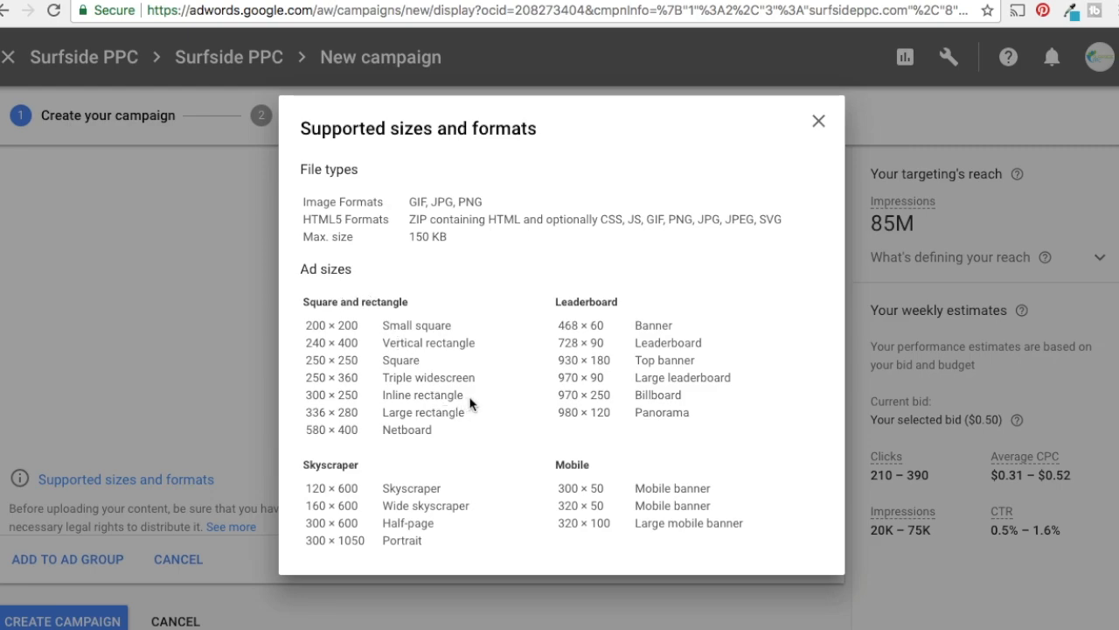
drag(305, 395, 476, 400)
click(405, 487)
drag(304, 510, 345, 507)
click(385, 506)
click(818, 121)
Review the uploaded display ads' previews, file names and dimensions along with their final URL
scroll(795, 427, up, 3)
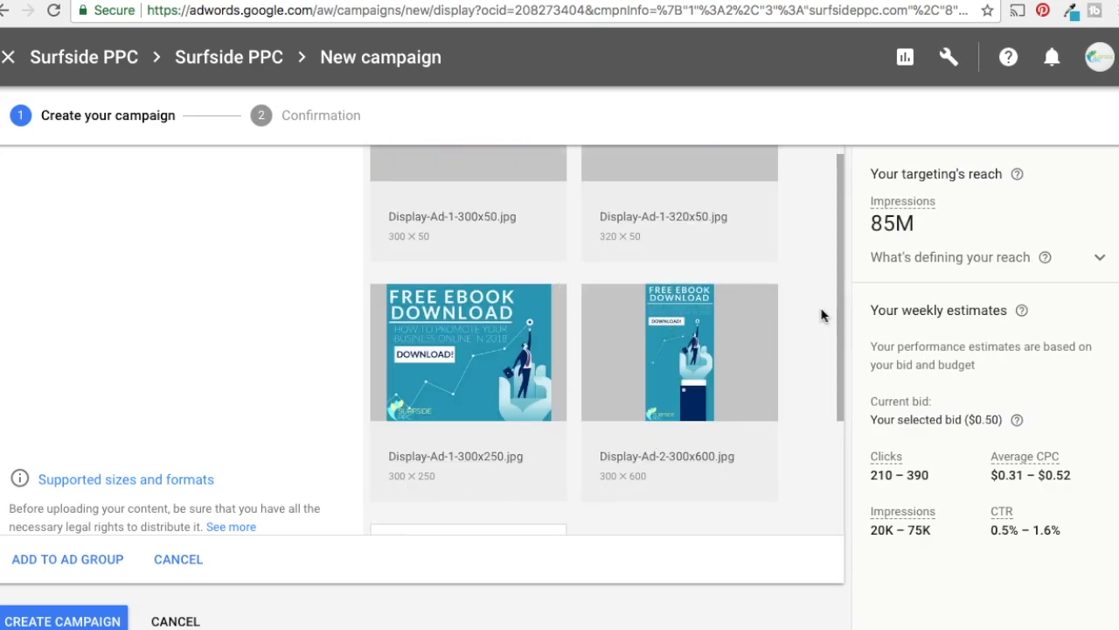
scroll(835, 282, up, 4)
mouse_move(700, 415)
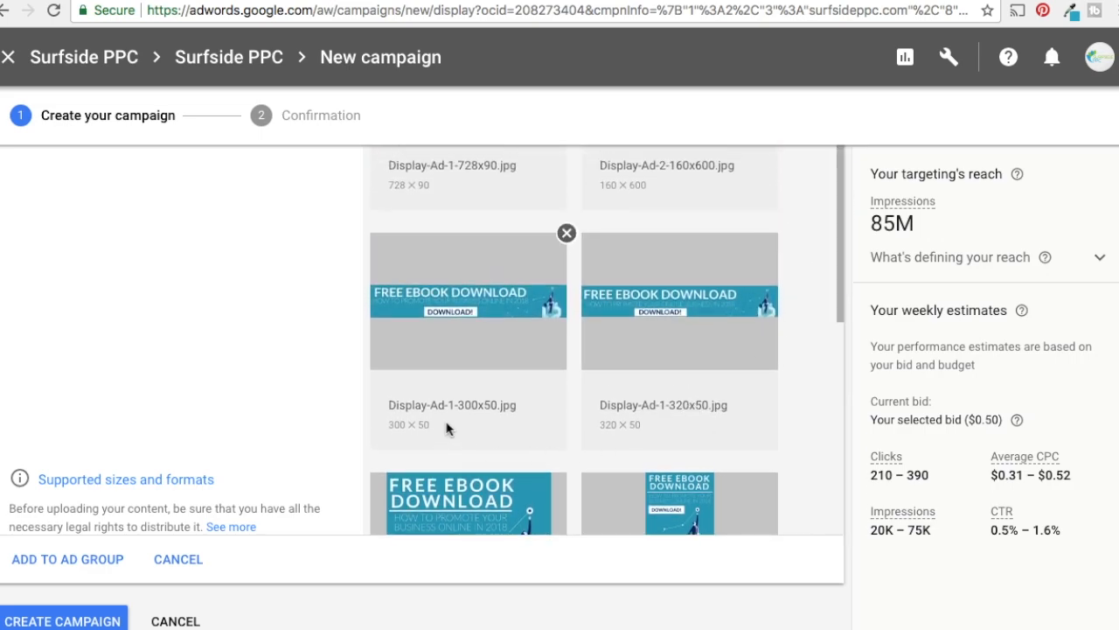
scroll(832, 237, up, 1)
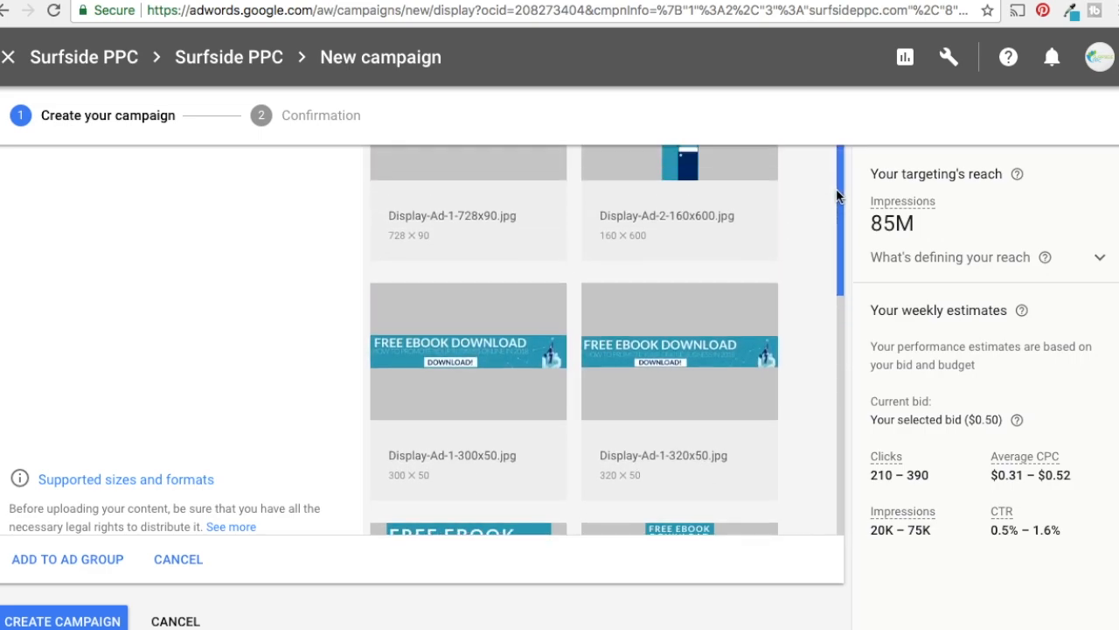
scroll(826, 298, up, 6)
mouse_move(489, 535)
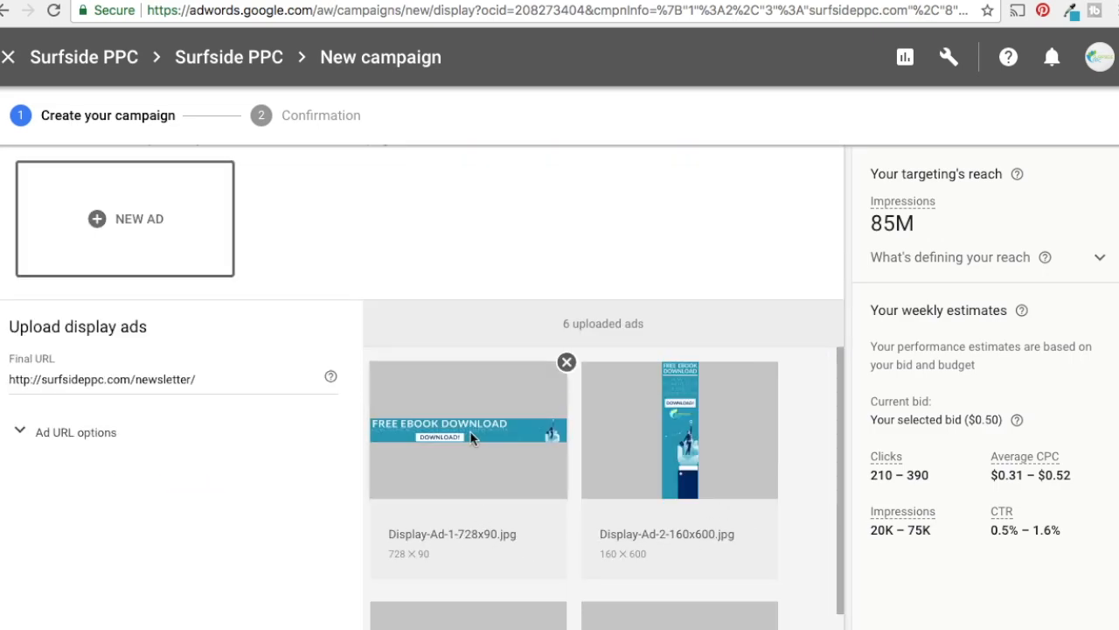
drag(833, 403, 832, 403)
click(834, 409)
scroll(362, 262, up, 1)
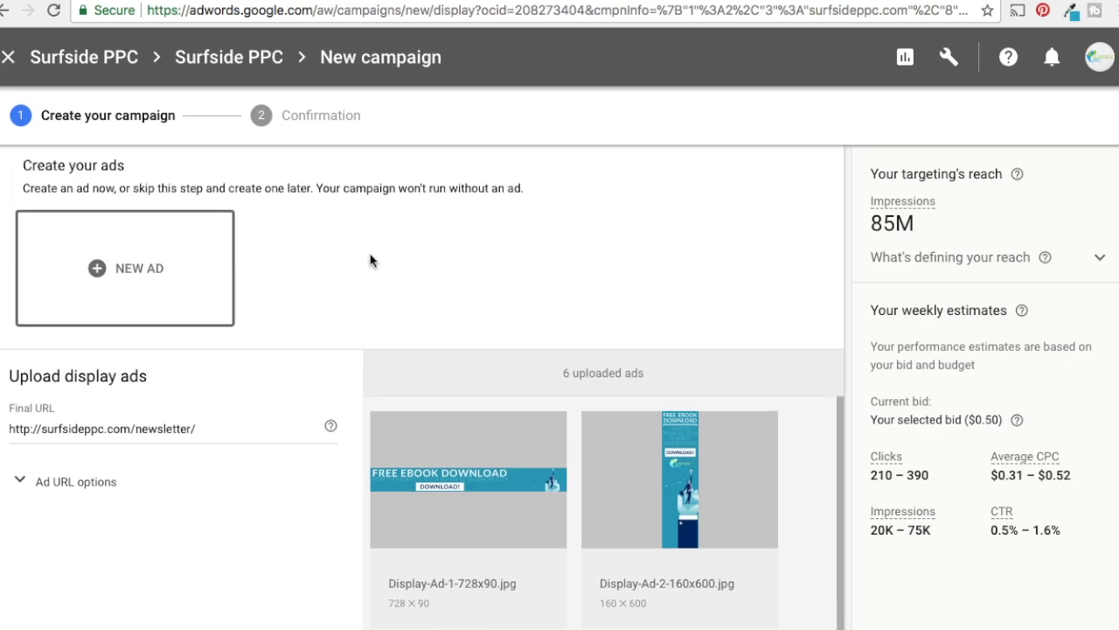
scroll(369, 278, down, 1)
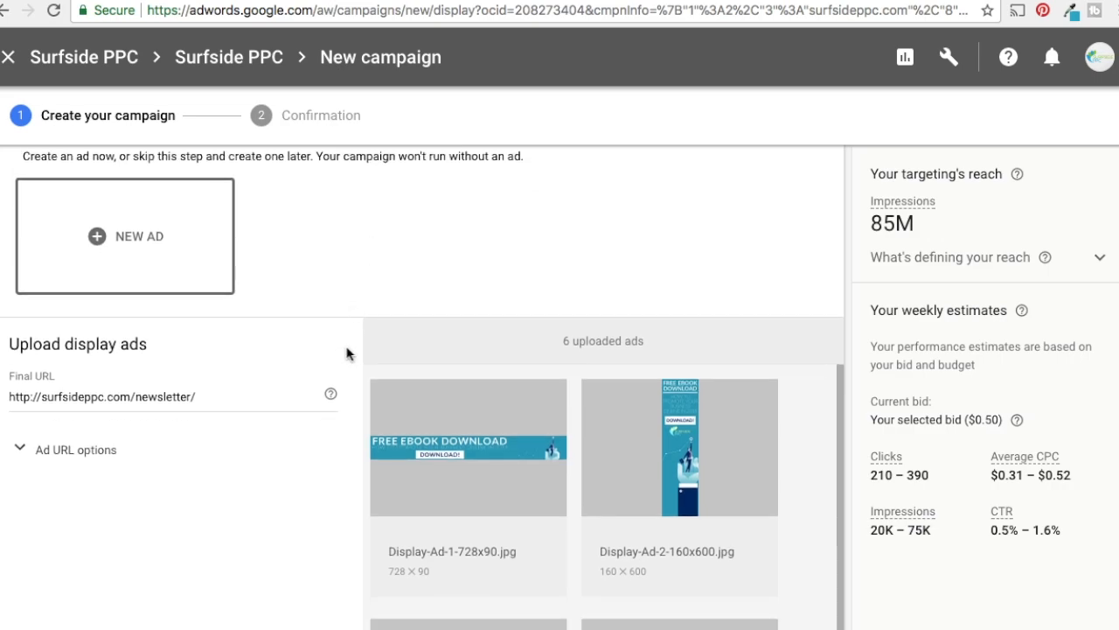
scroll(350, 347, down, 1)
mouse_move(448, 426)
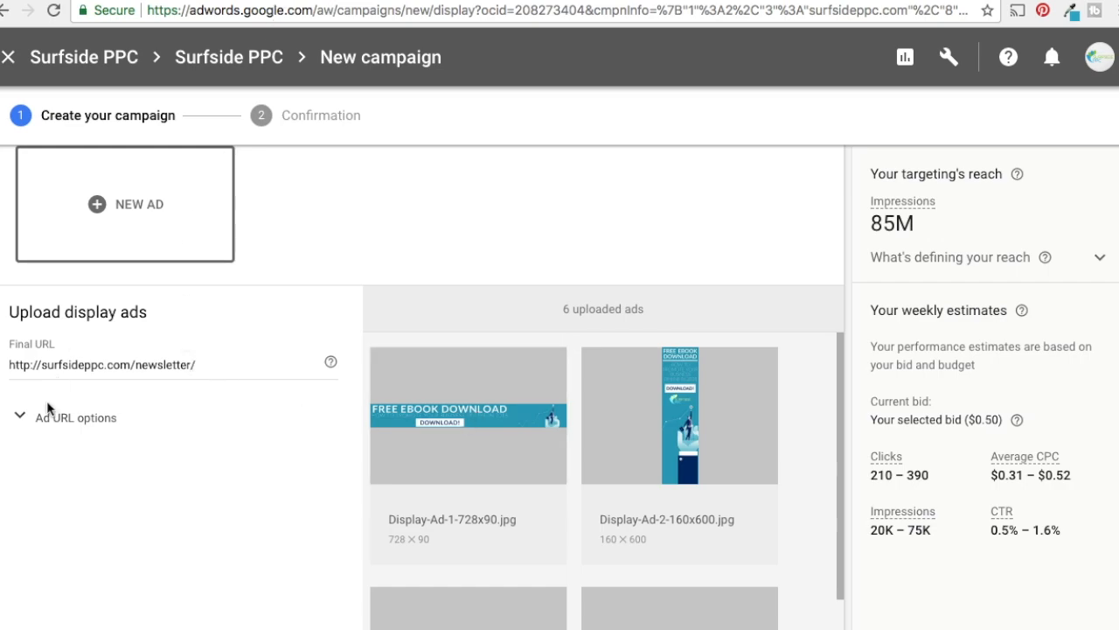
View the newsletter sign-up's thank-you page at surfsideppc.com/confirm/ and return to the new campaign
key(ctrl+Tab)
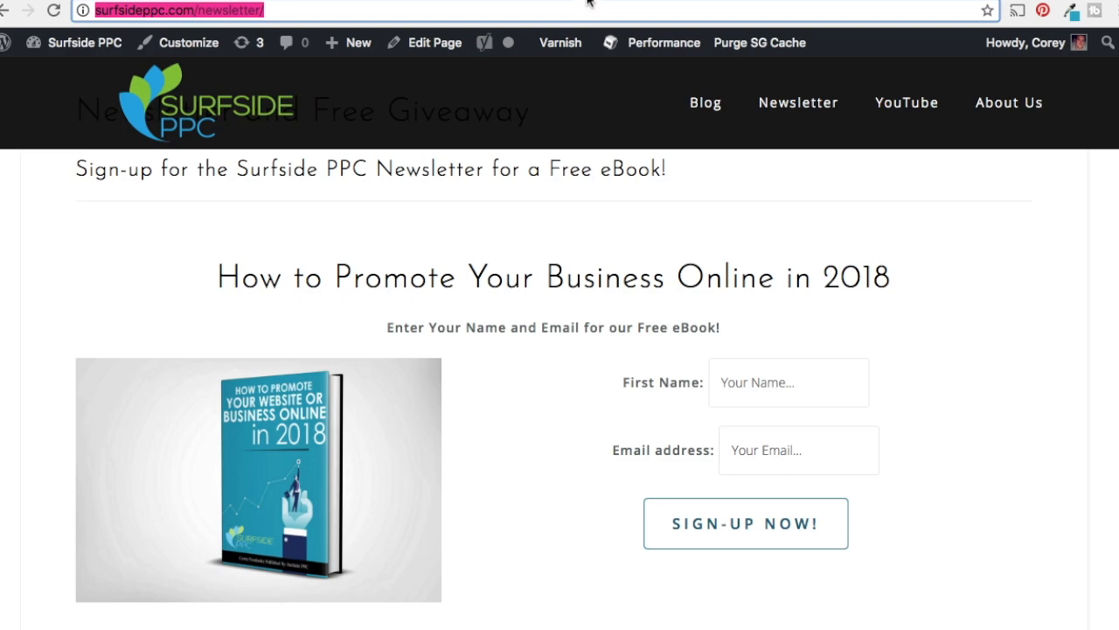
text(surfsideppc.com/confirm/)
key(Return)
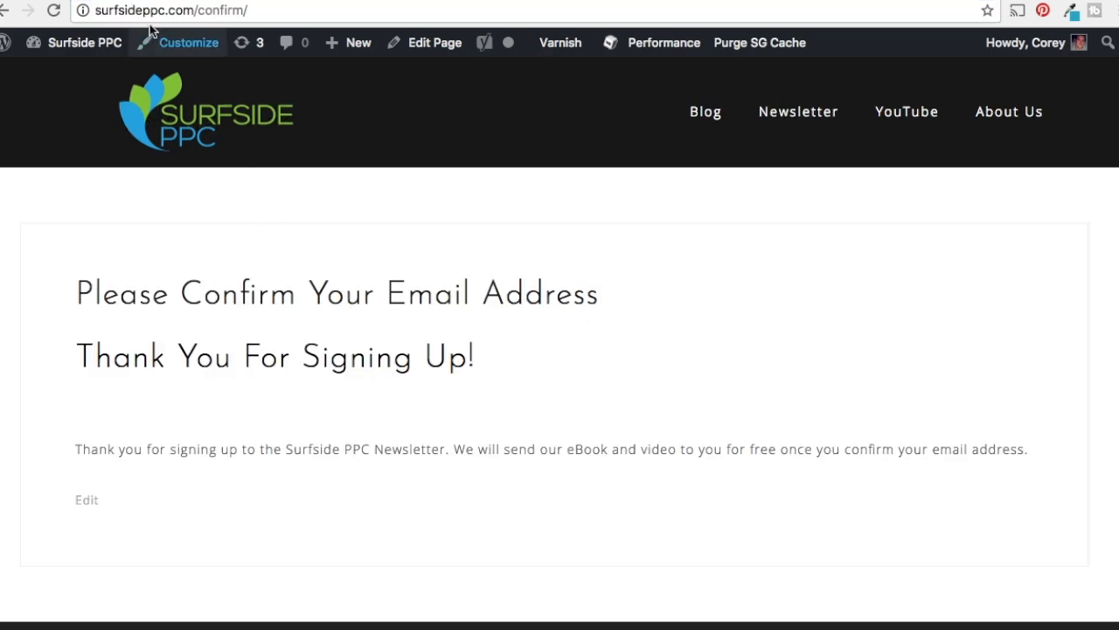
click(131, 1)
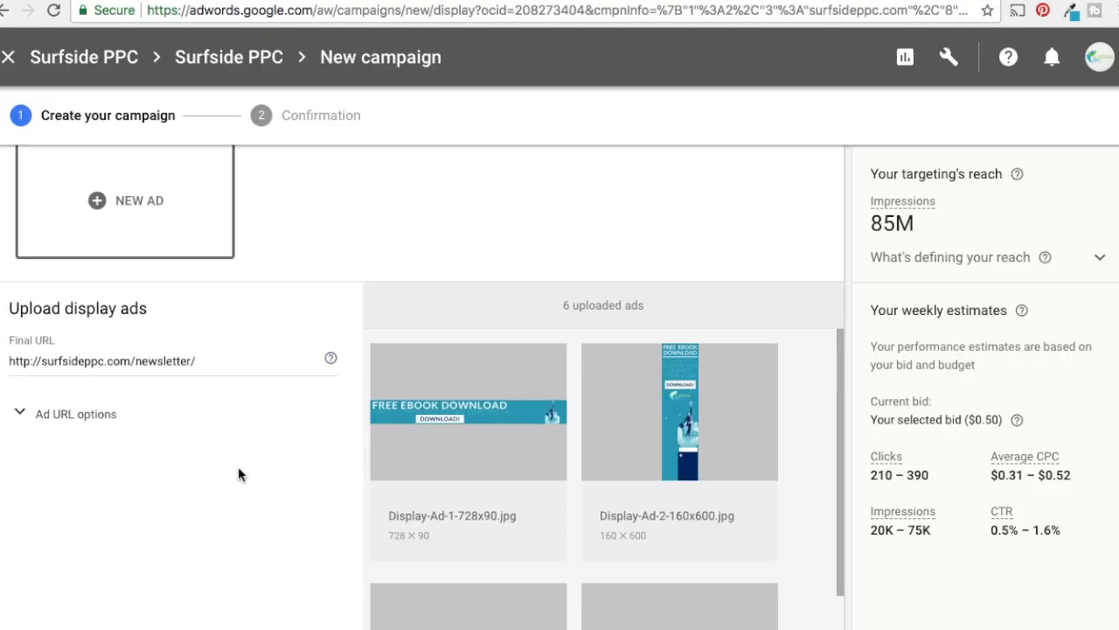
Add the uploaded display ads to the ad group and start a new responsive ad
scroll(240, 473, down, 5)
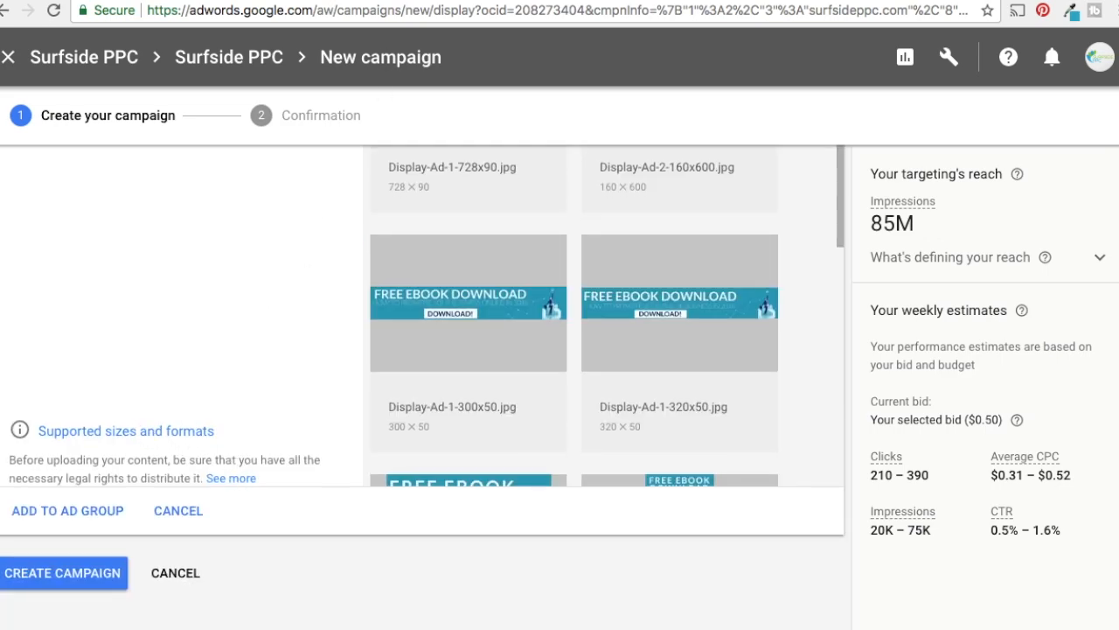
click(70, 520)
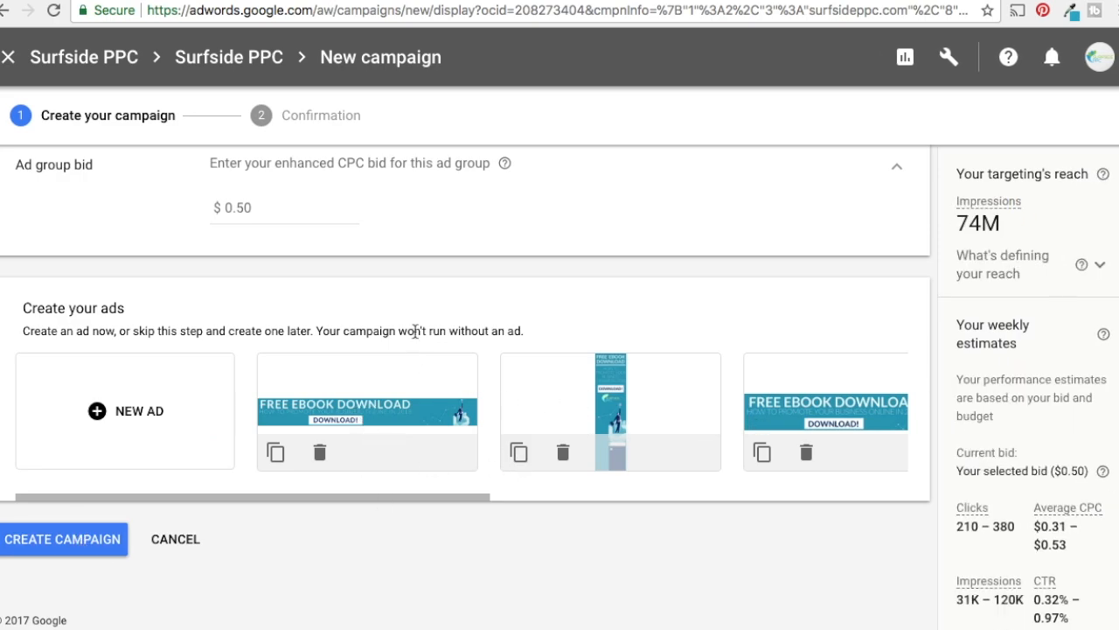
click(166, 403)
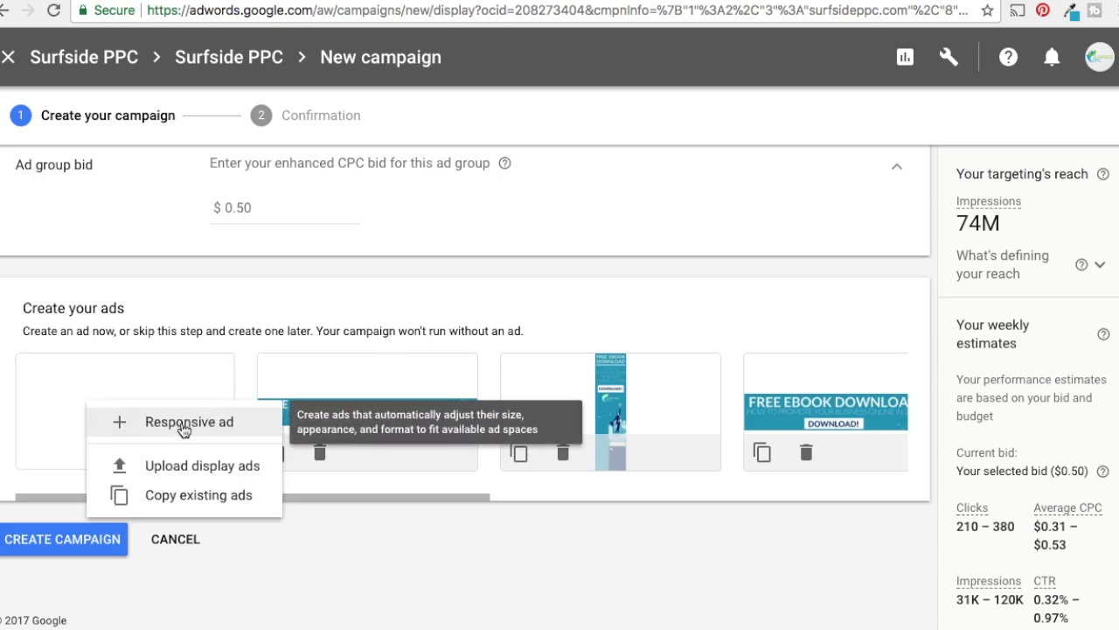
click(200, 431)
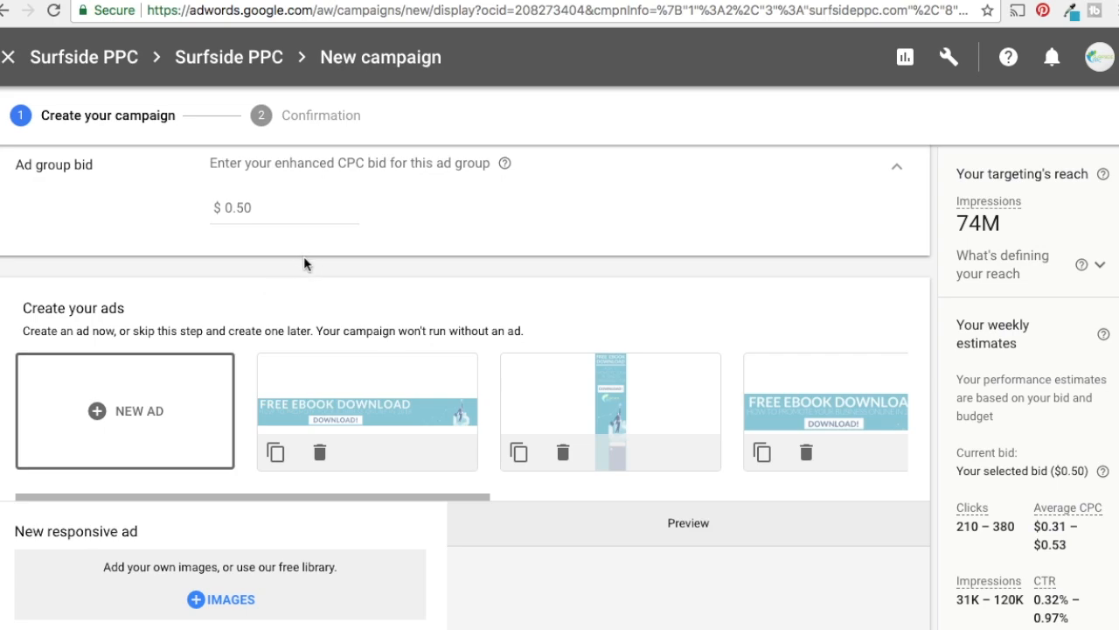
scroll(558, 483, down, 3)
scroll(524, 431, down, 1)
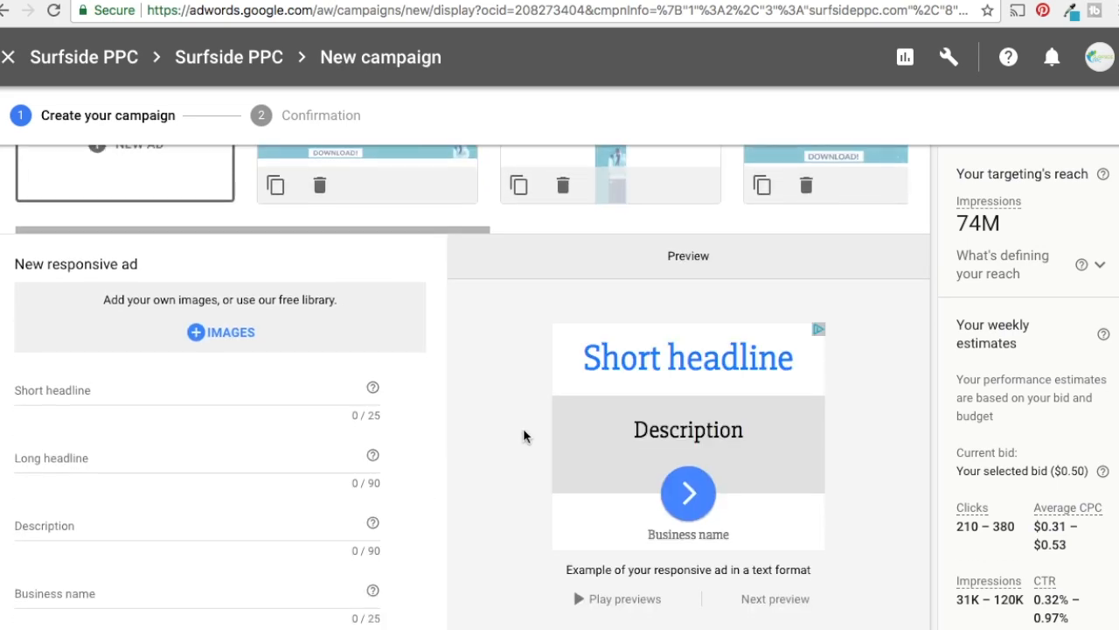
scroll(525, 435, down, 1)
scroll(379, 357, down, 1)
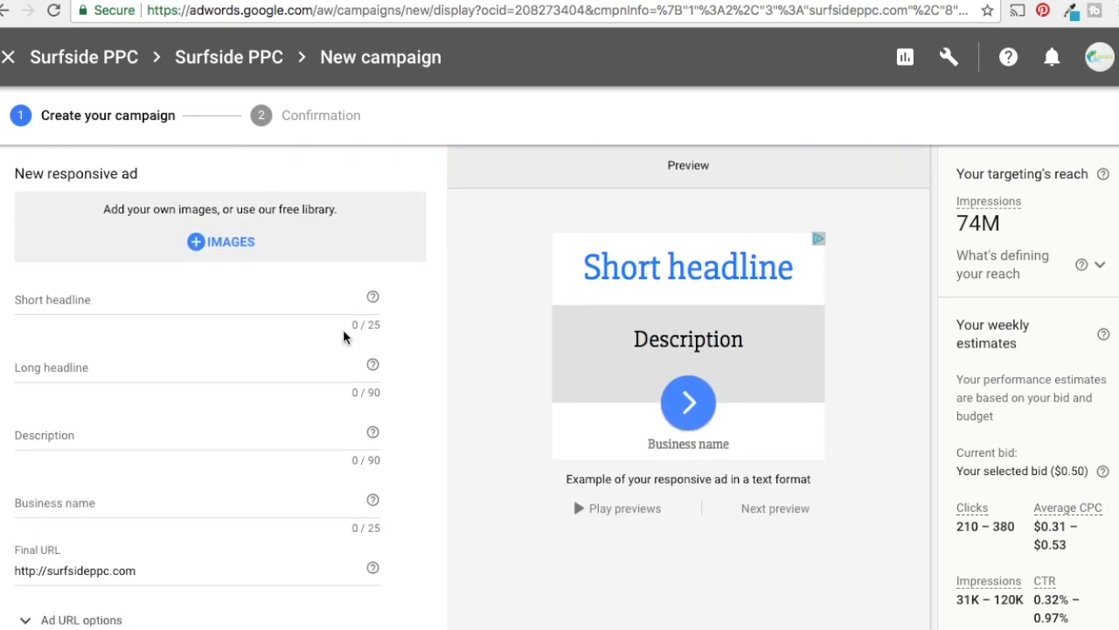
Add the recently used 512 x 128 Surfside PPC image to the responsive ad as its 4:1 logo
click(234, 249)
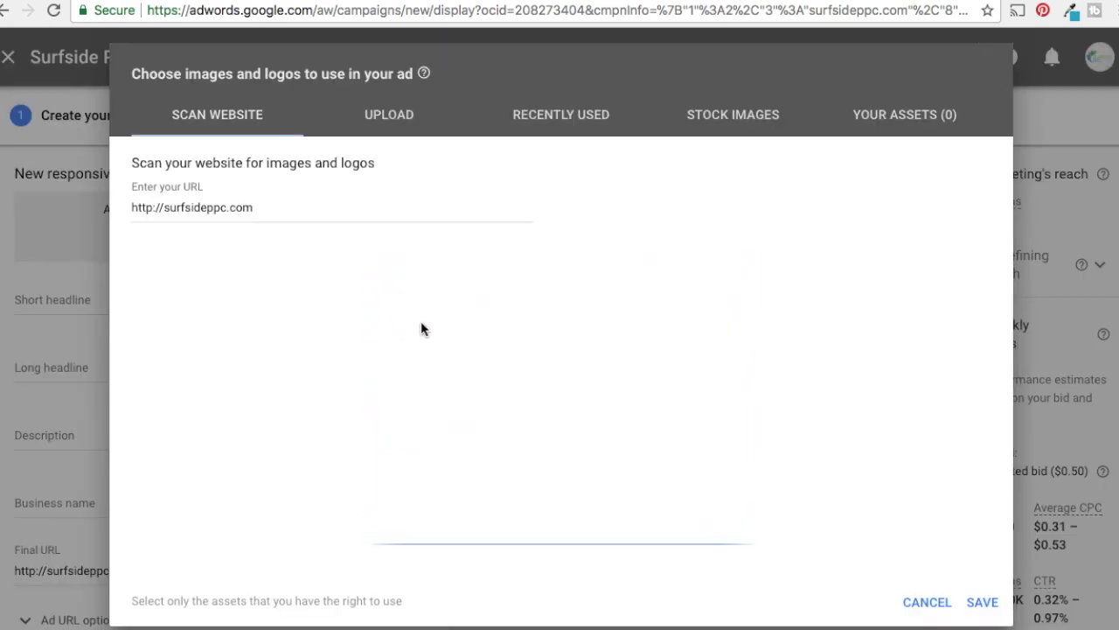
click(606, 111)
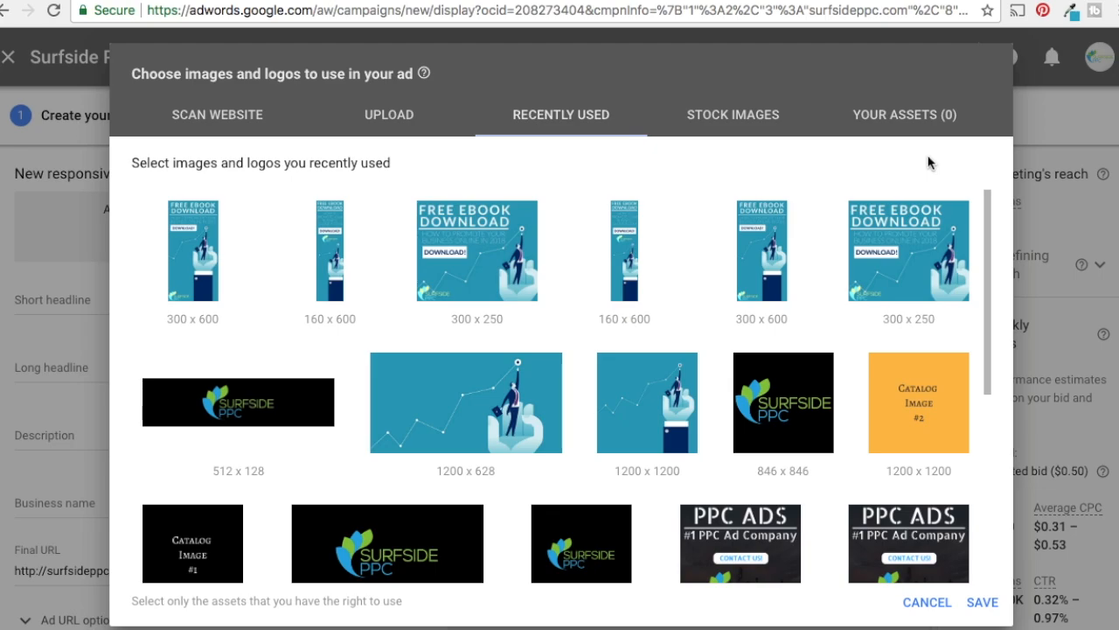
drag(988, 217, 994, 286)
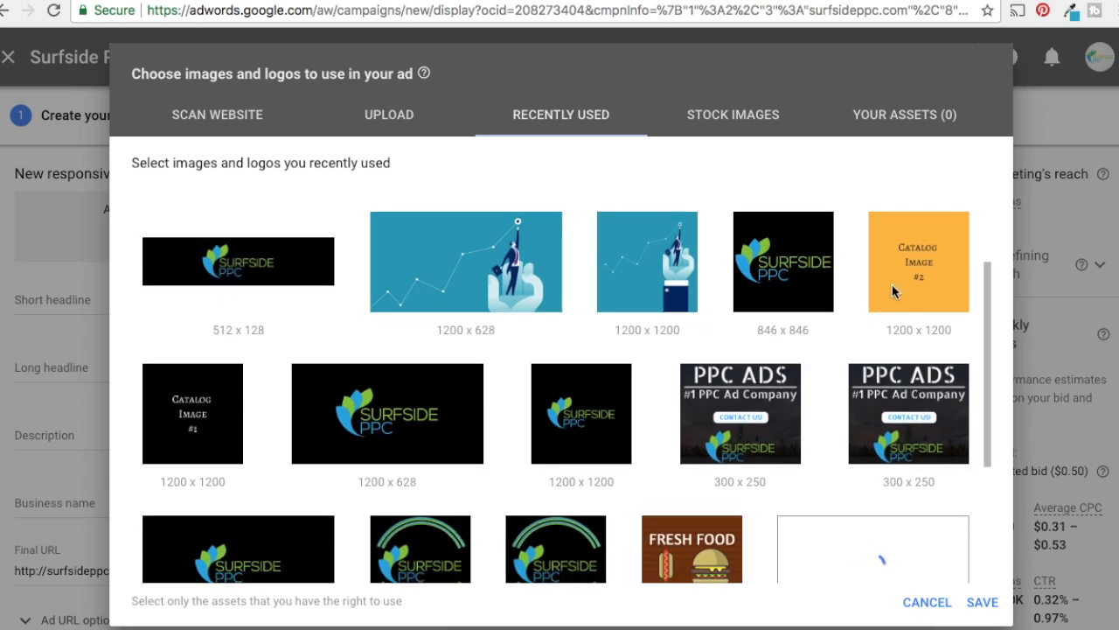
mouse_move(812, 286)
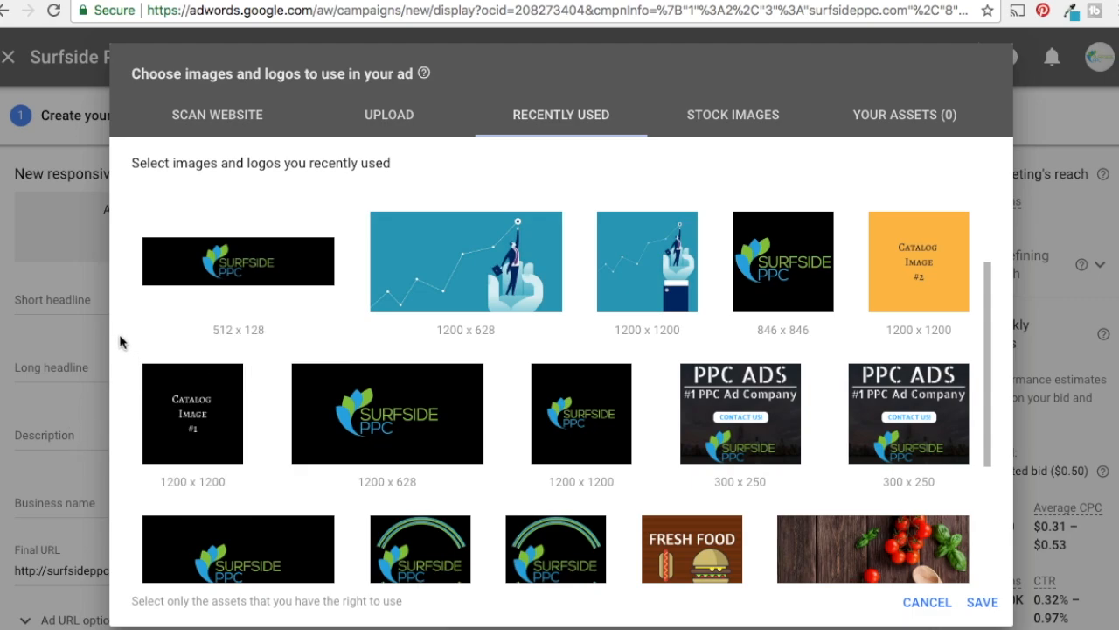
click(256, 271)
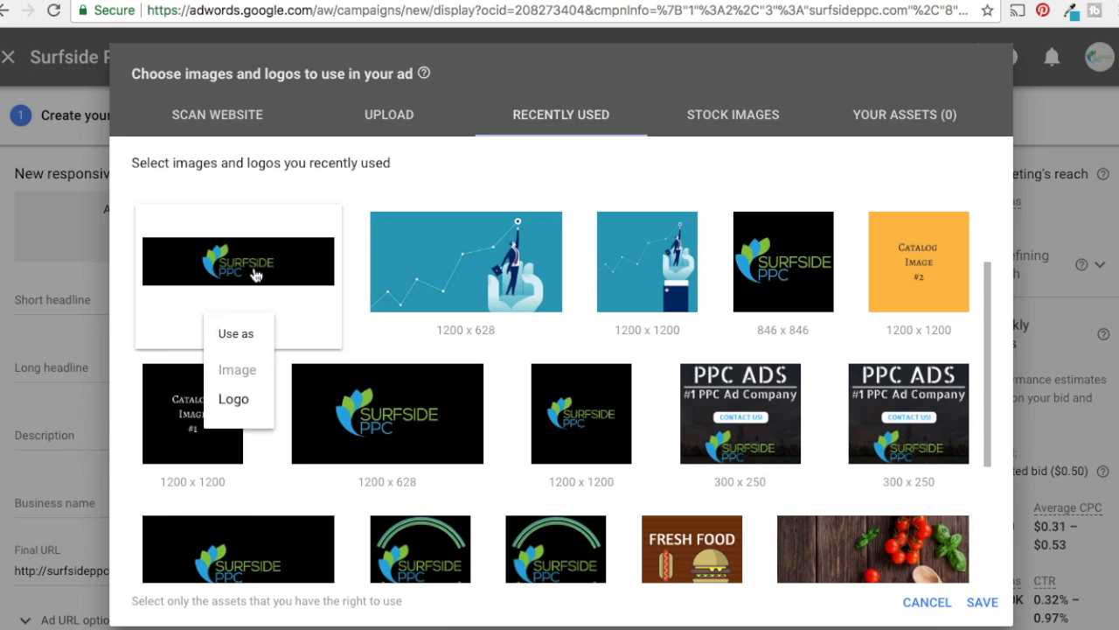
click(235, 399)
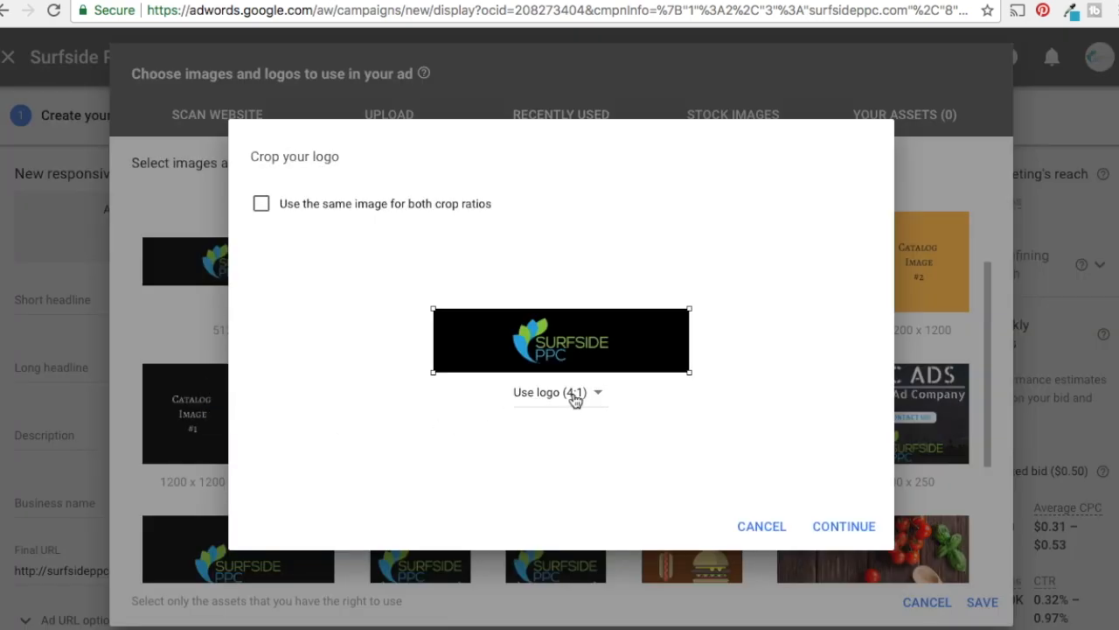
click(855, 535)
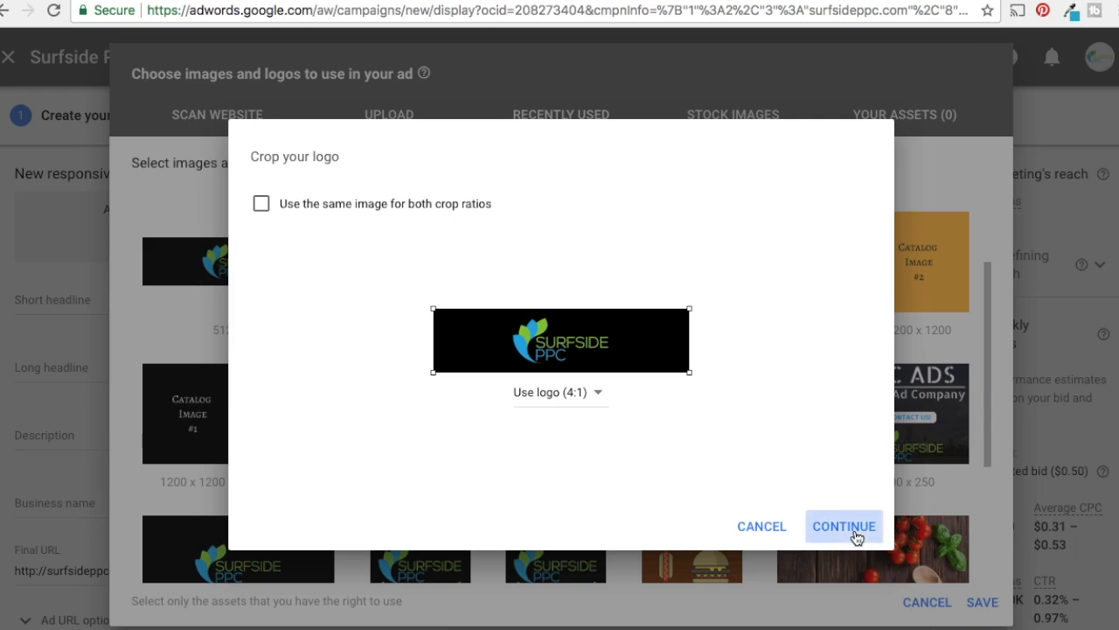
mouse_move(233, 292)
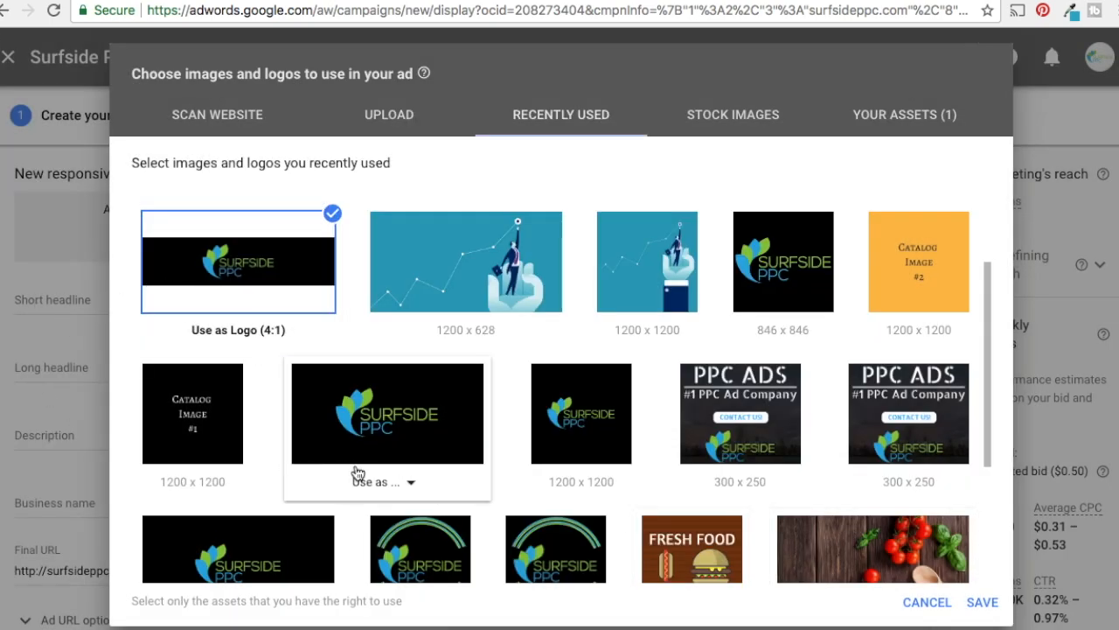
Add the recently used 1200 x 1200 black Surfside PPC image to the responsive ad as its 1:1 logo
mouse_move(609, 483)
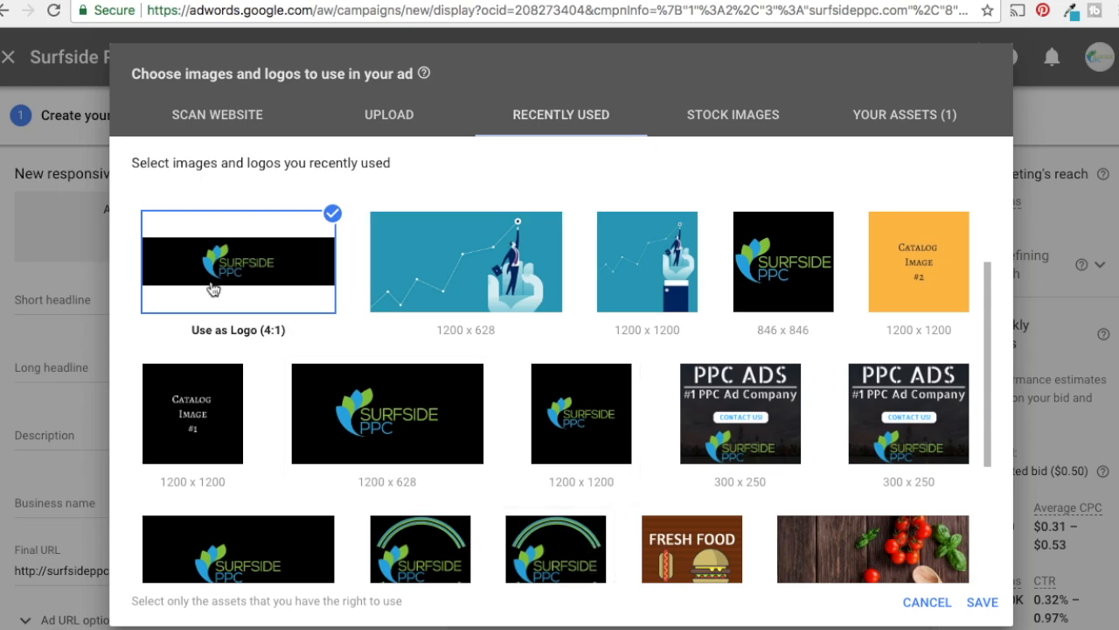
mouse_move(572, 451)
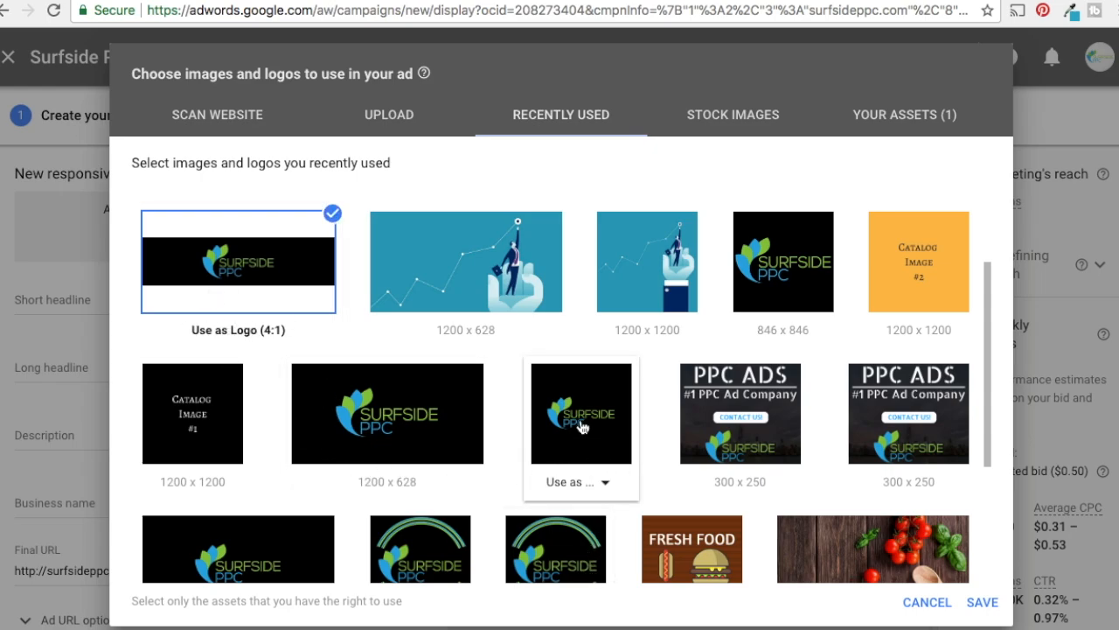
click(577, 482)
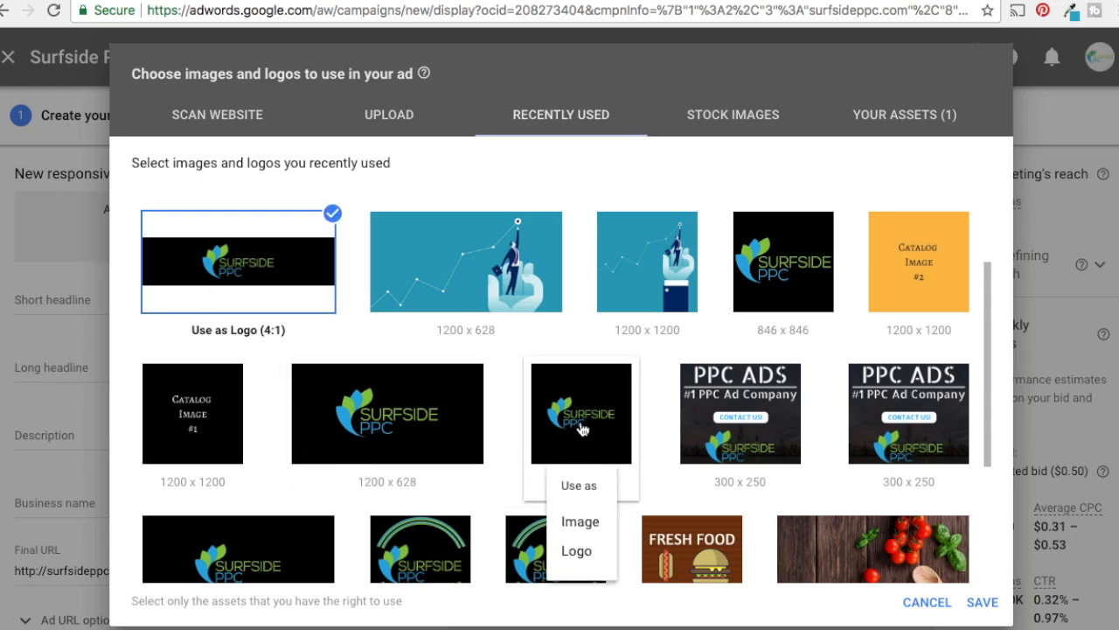
click(576, 552)
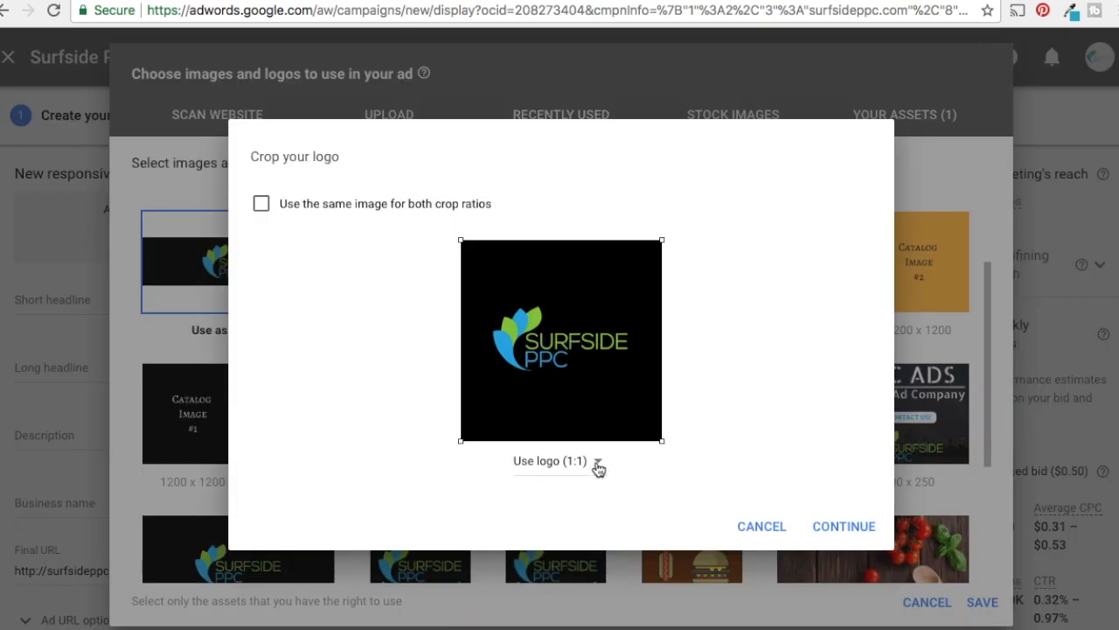
click(843, 525)
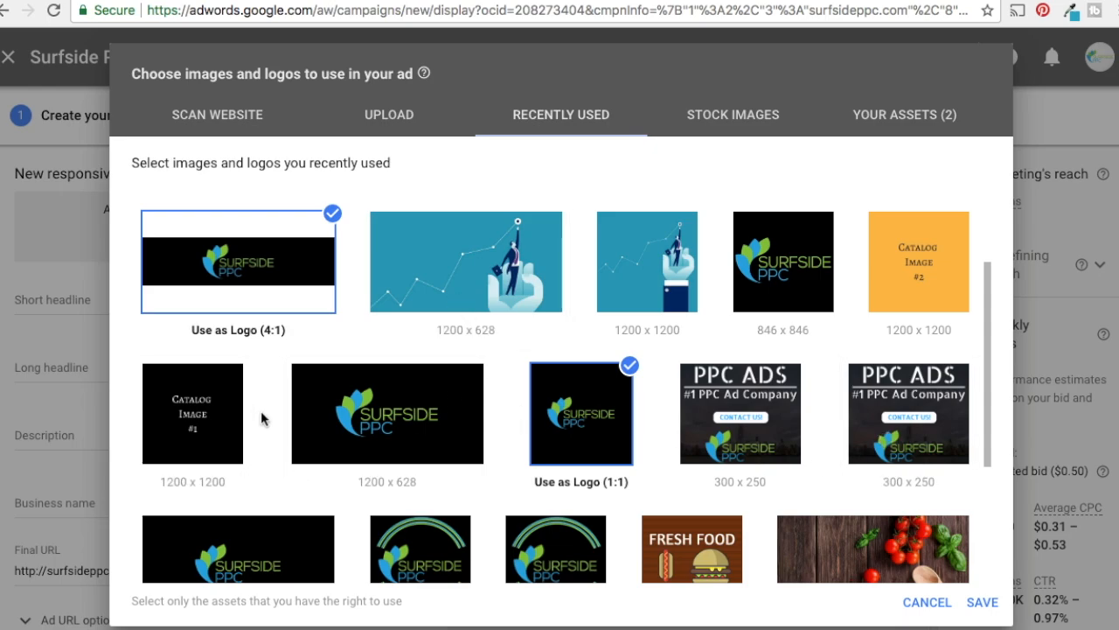
Add the 1200 x 628 businessman-and-graph illustration as a landscape (1.91:1) image only, leaving out the square crop
click(463, 333)
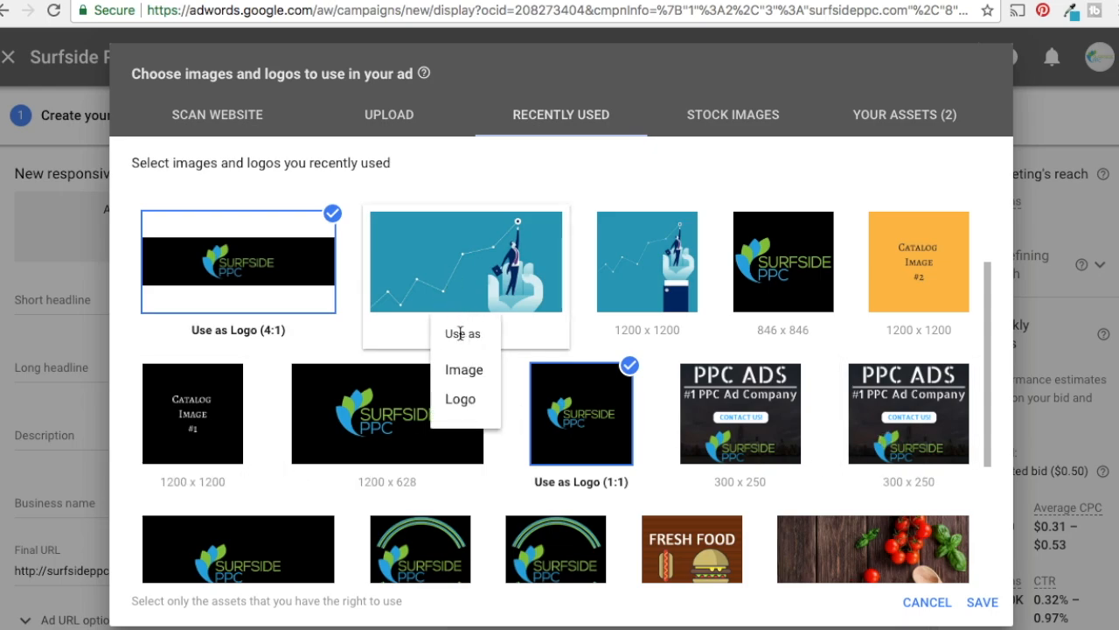
click(464, 370)
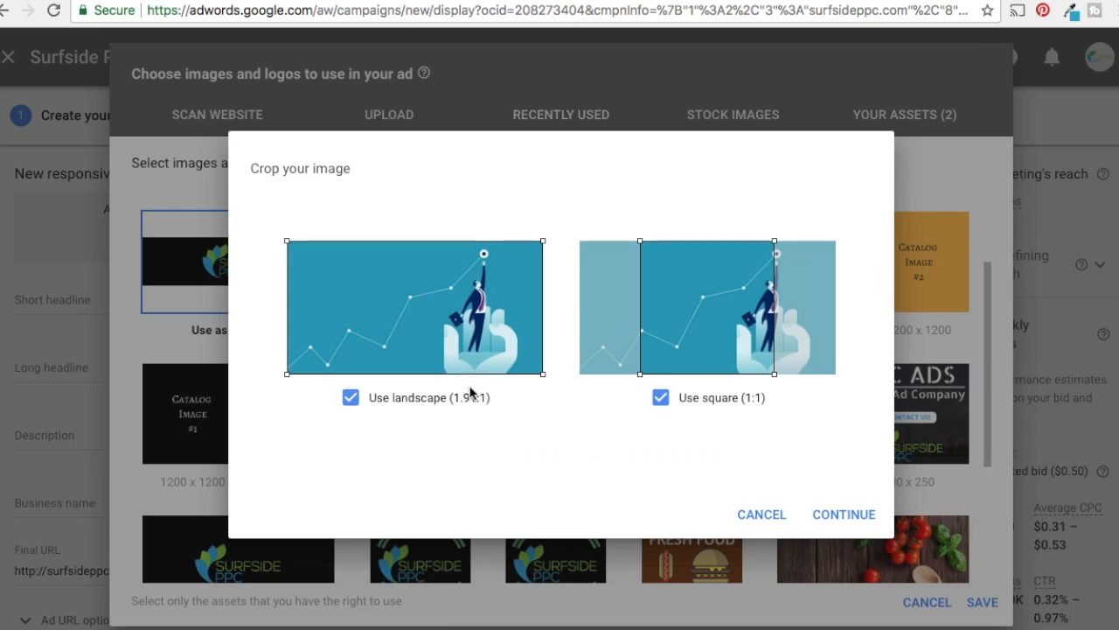
drag(730, 324, 804, 318)
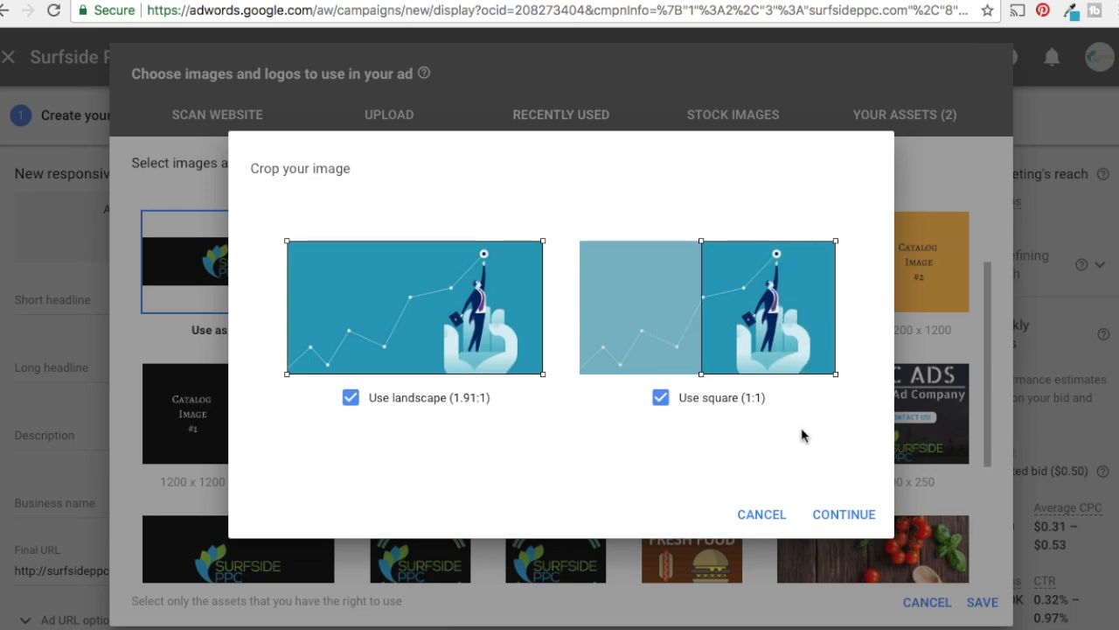
click(661, 398)
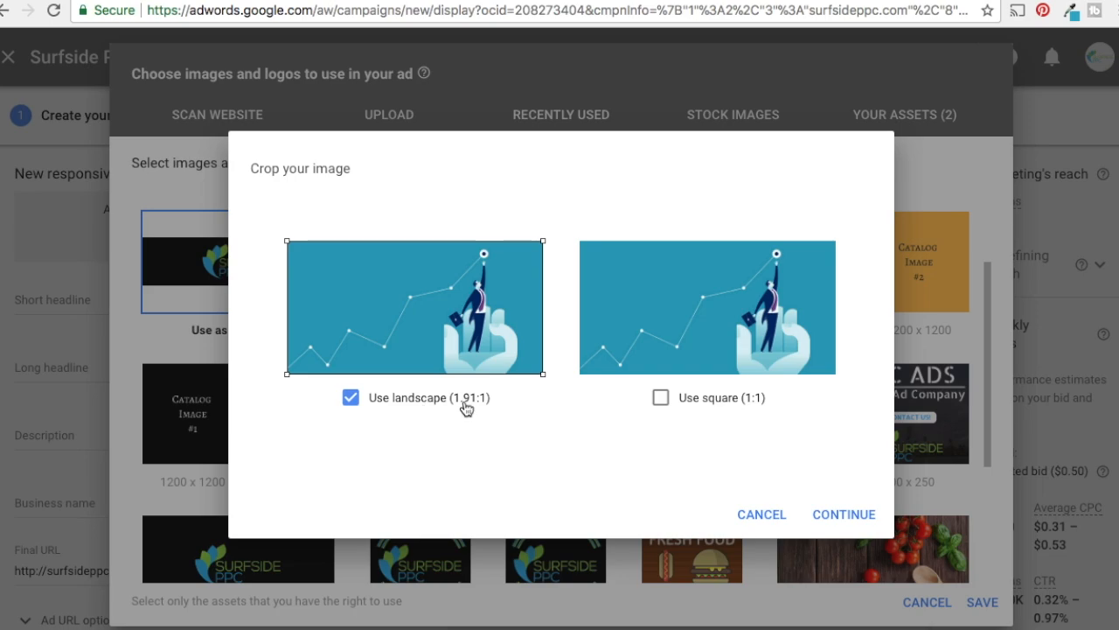
click(870, 523)
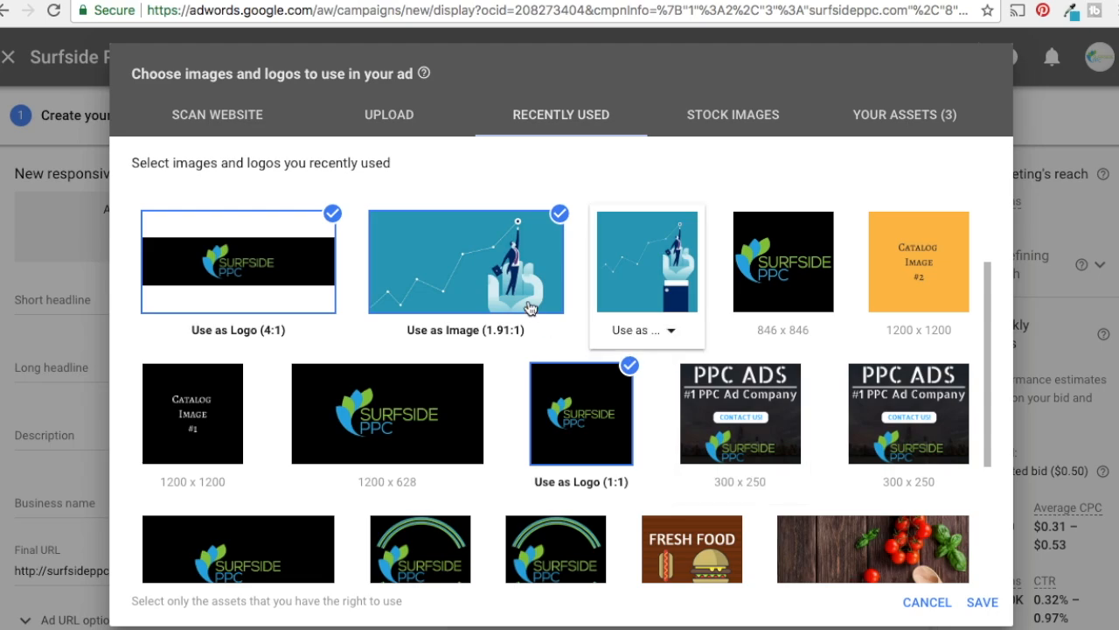
Add the 1200 x 1200 businessman-and-graph illustration as the square (1:1) image and save the ad's selected images and logos
mouse_move(651, 293)
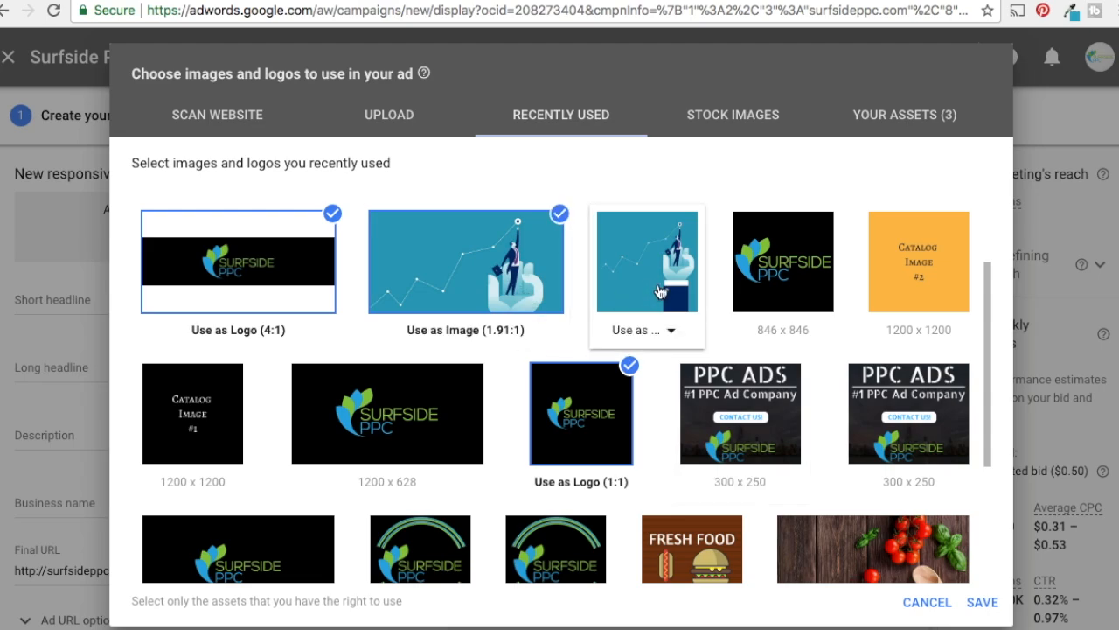
click(651, 330)
click(654, 371)
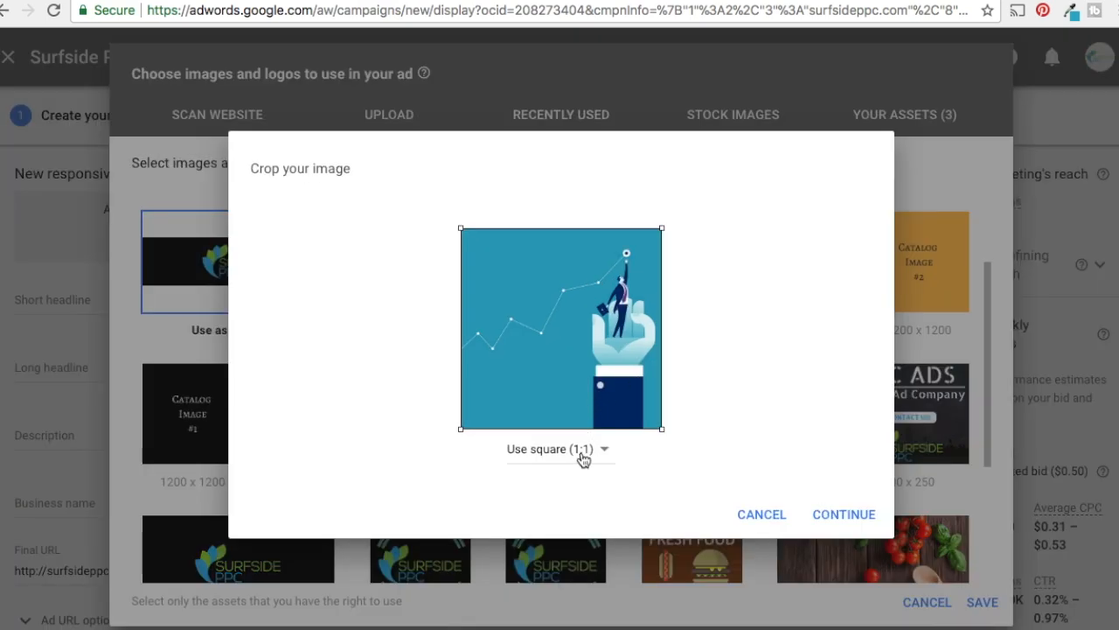
click(845, 516)
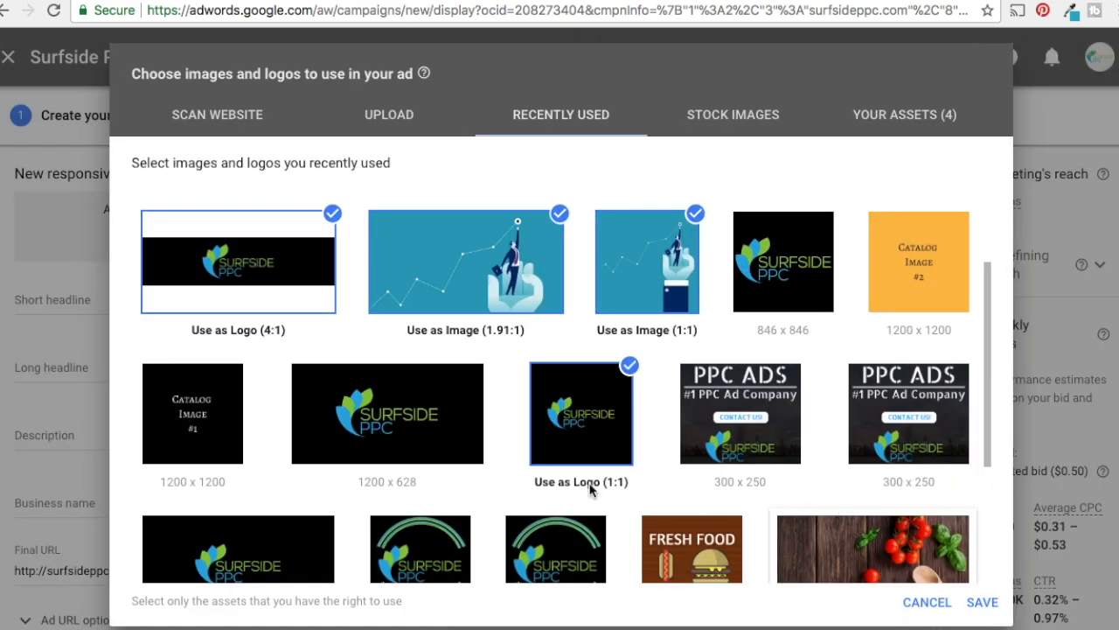
mouse_move(287, 259)
mouse_move(628, 430)
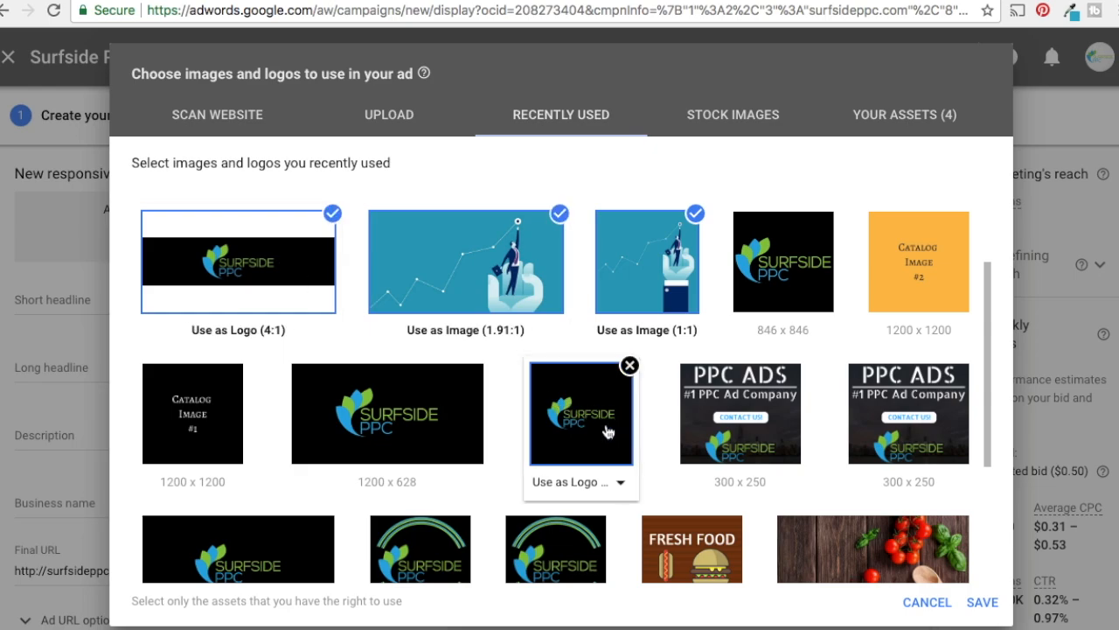
mouse_move(487, 236)
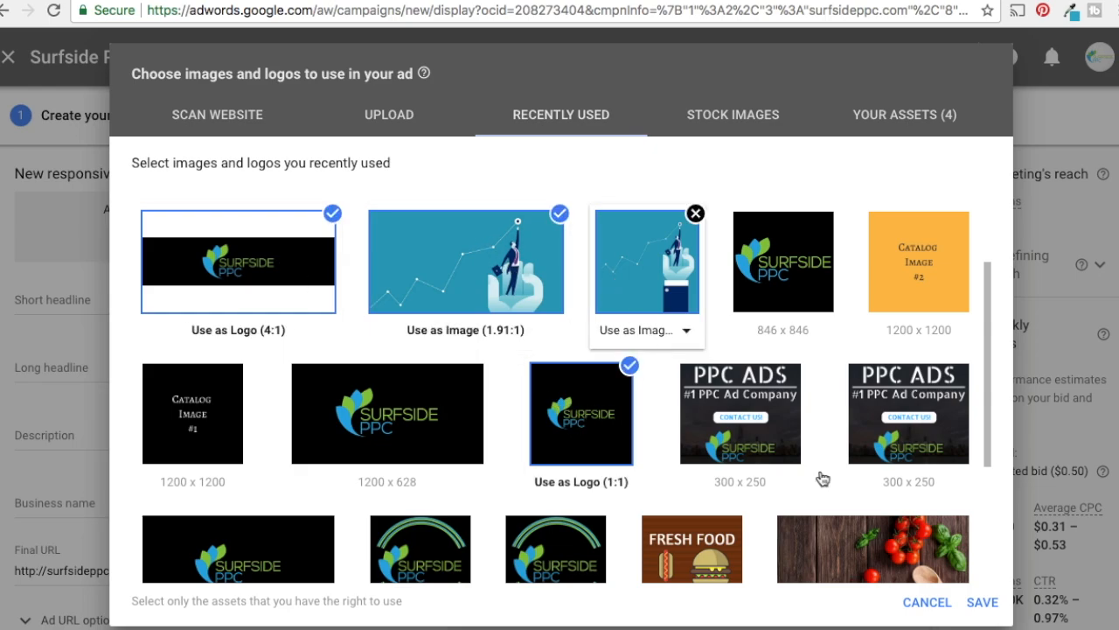
click(994, 603)
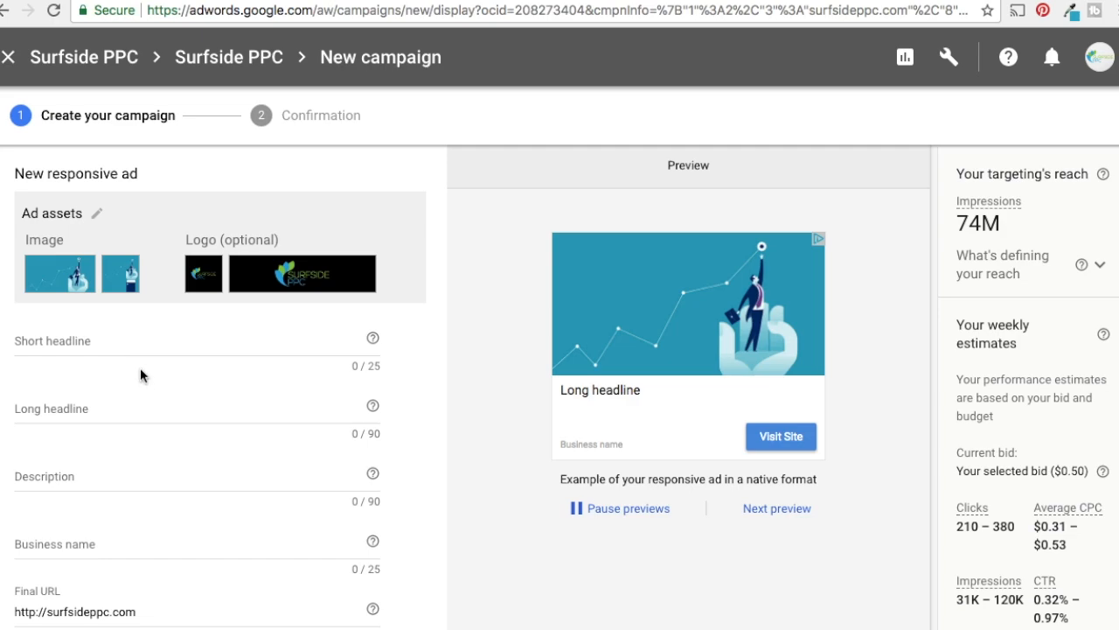
click(115, 340)
click(119, 414)
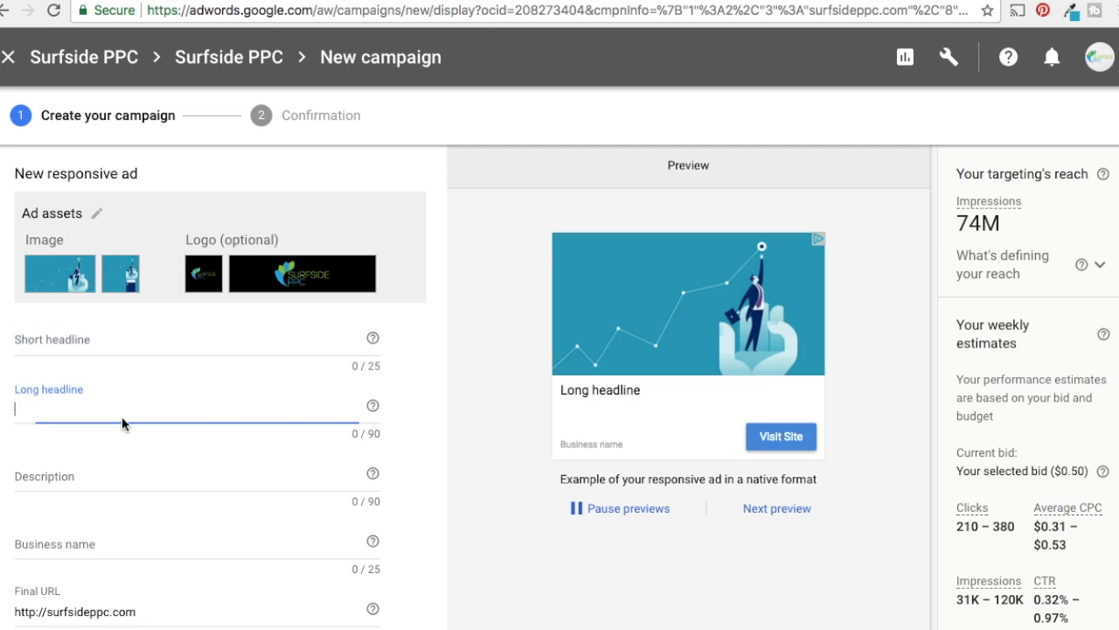
click(119, 492)
click(119, 537)
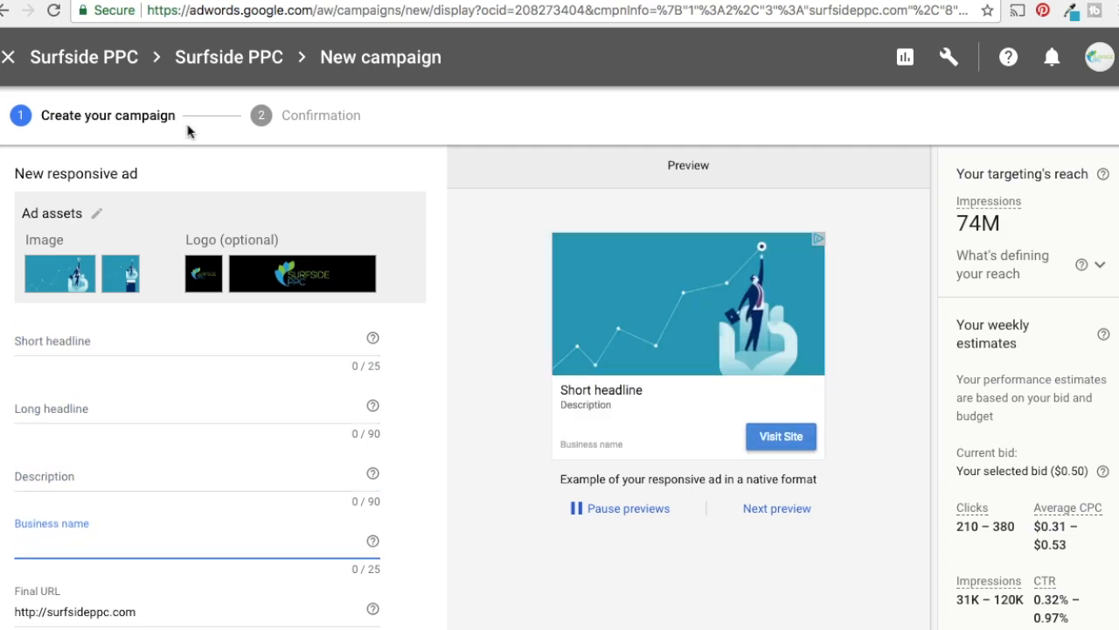
click(390, 5)
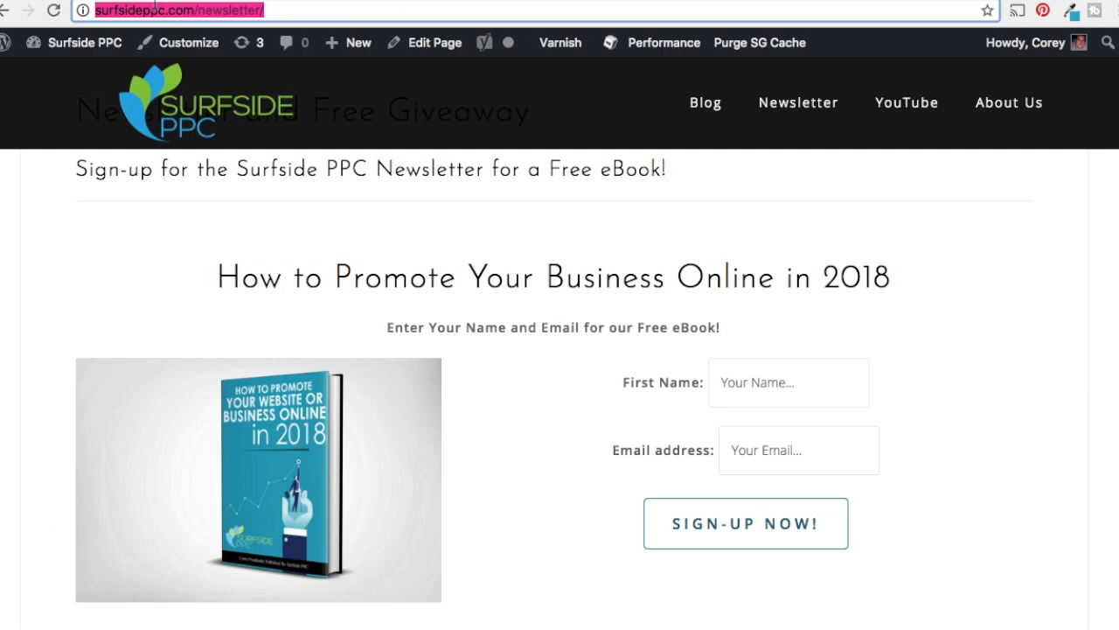
click(156, 0)
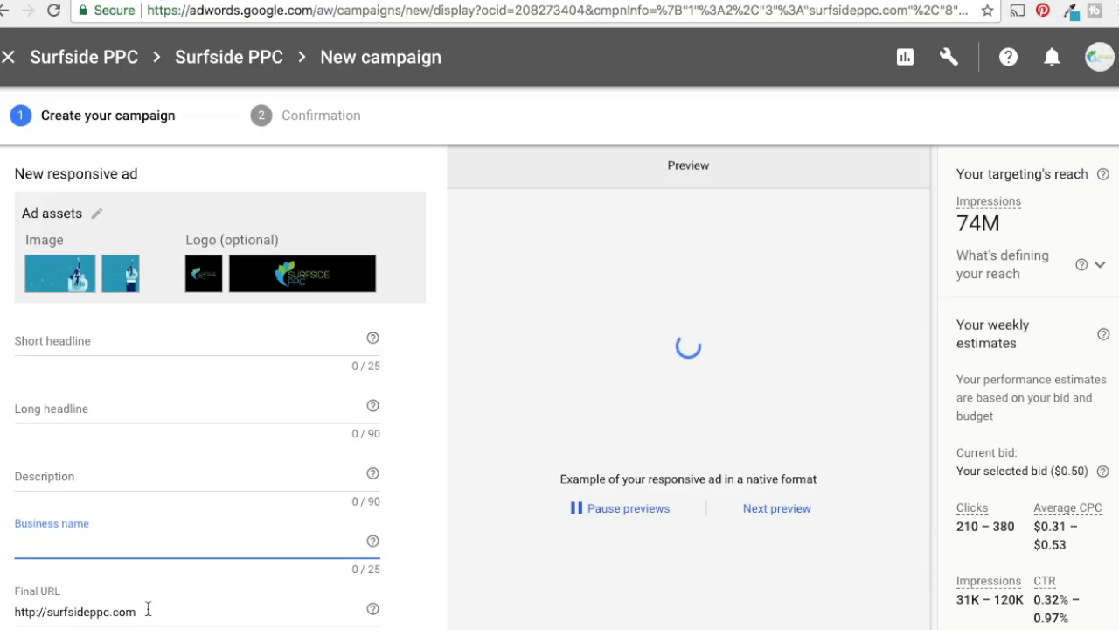
right_click(139, 610)
key(Escape)
drag(137, 611, 13, 617)
text(http://surfsideppc.com/newsletter/)
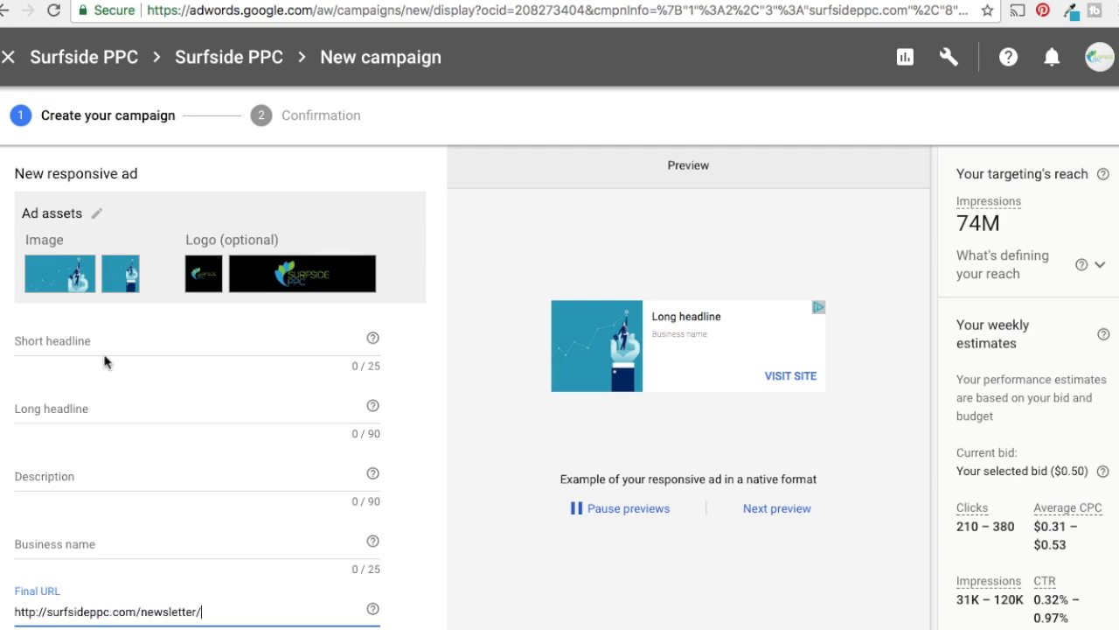
Enter short headline "Download Our Free eBook", long headline adding "How to Promote Your Business Online in 2018", the online-marketing description and business name "Surfside PPC"
click(126, 348)
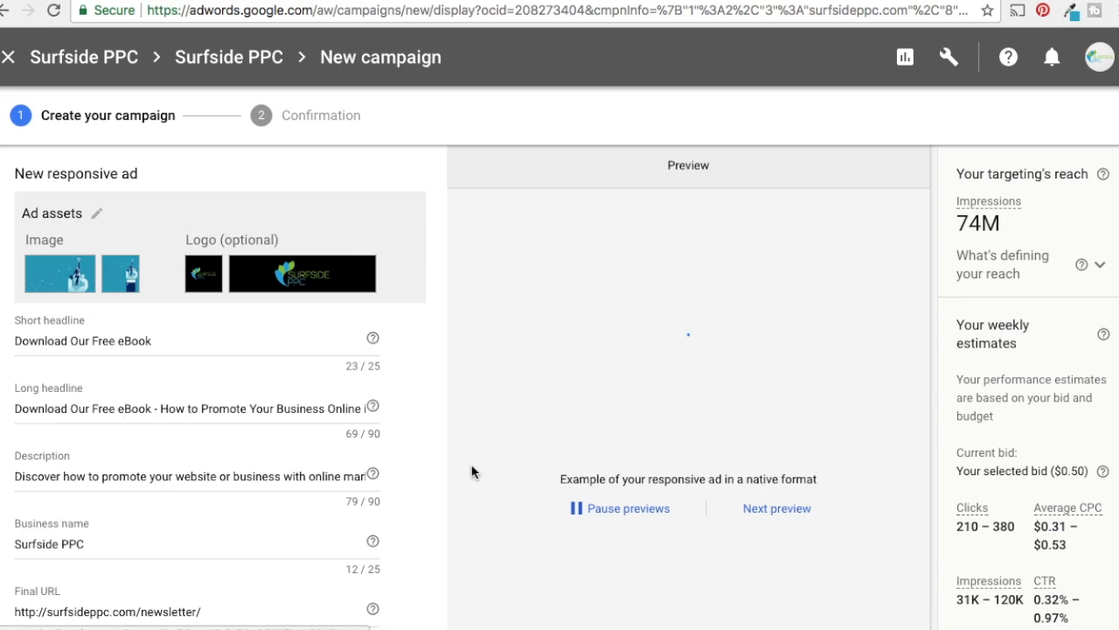
click(81, 476)
click(170, 475)
drag(304, 474, 367, 476)
click(336, 479)
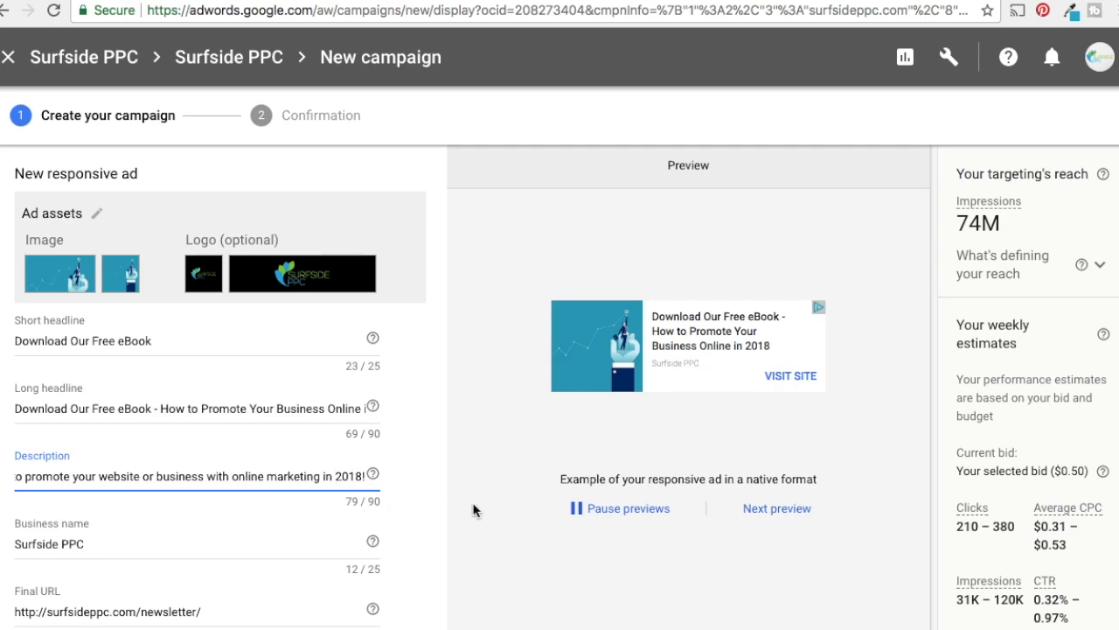
Add the finished responsive ad to the ad group and look through the row of created ads
scroll(280, 542, down, 5)
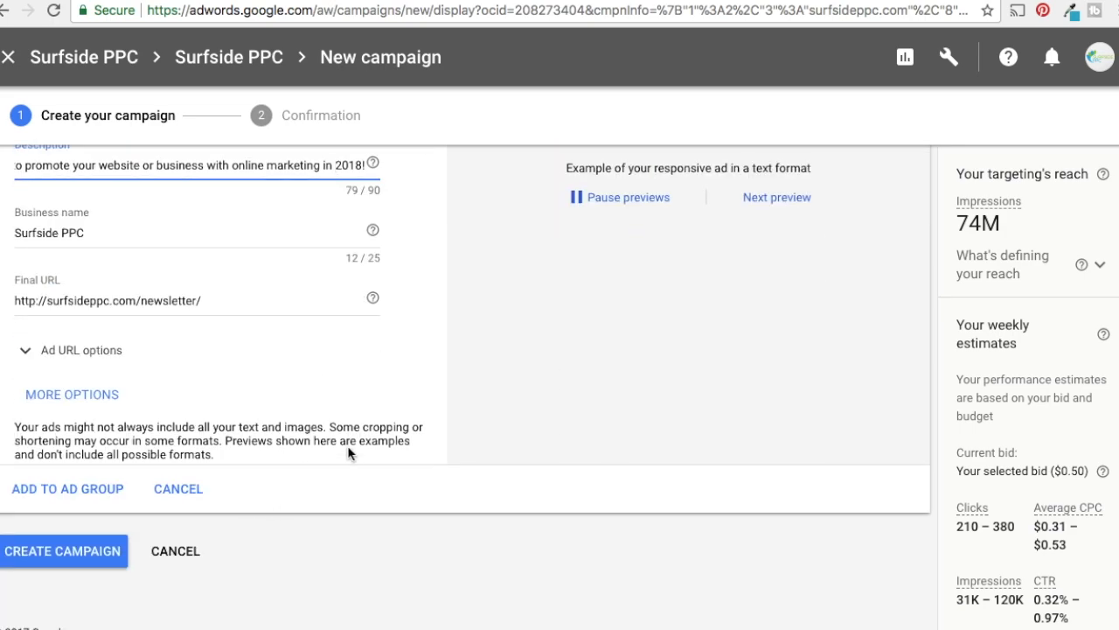
click(67, 491)
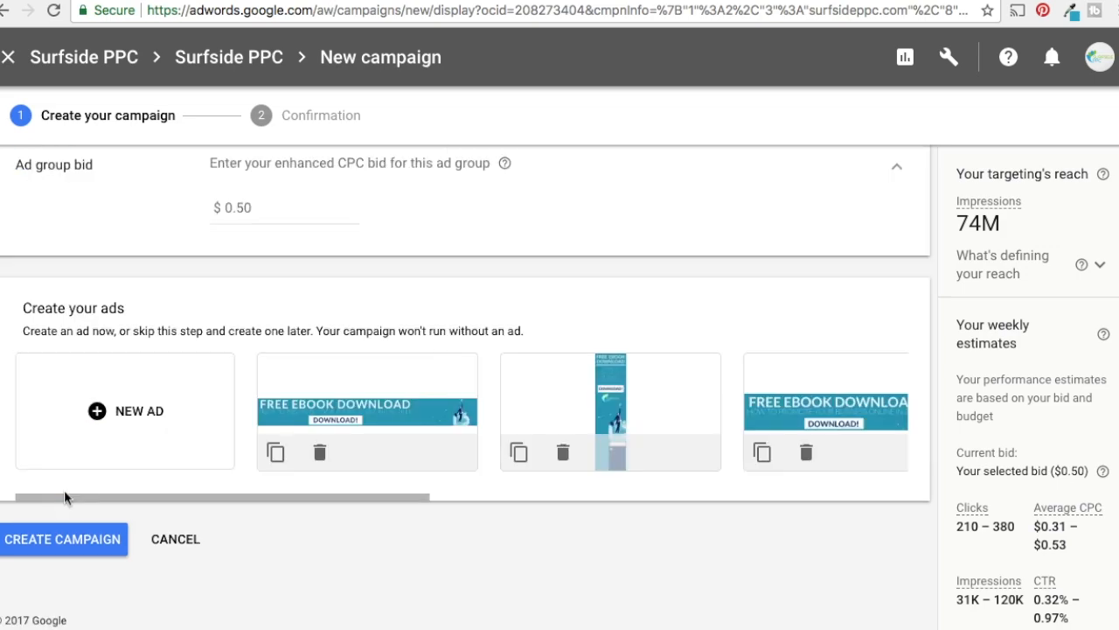
drag(288, 504, 794, 498)
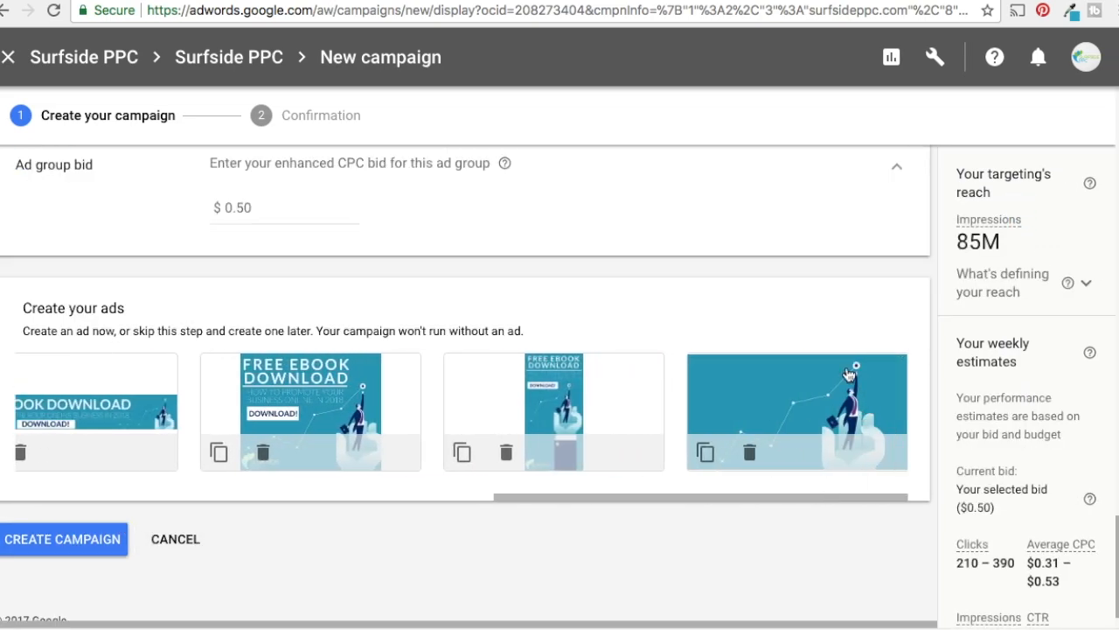
drag(545, 494, 57, 518)
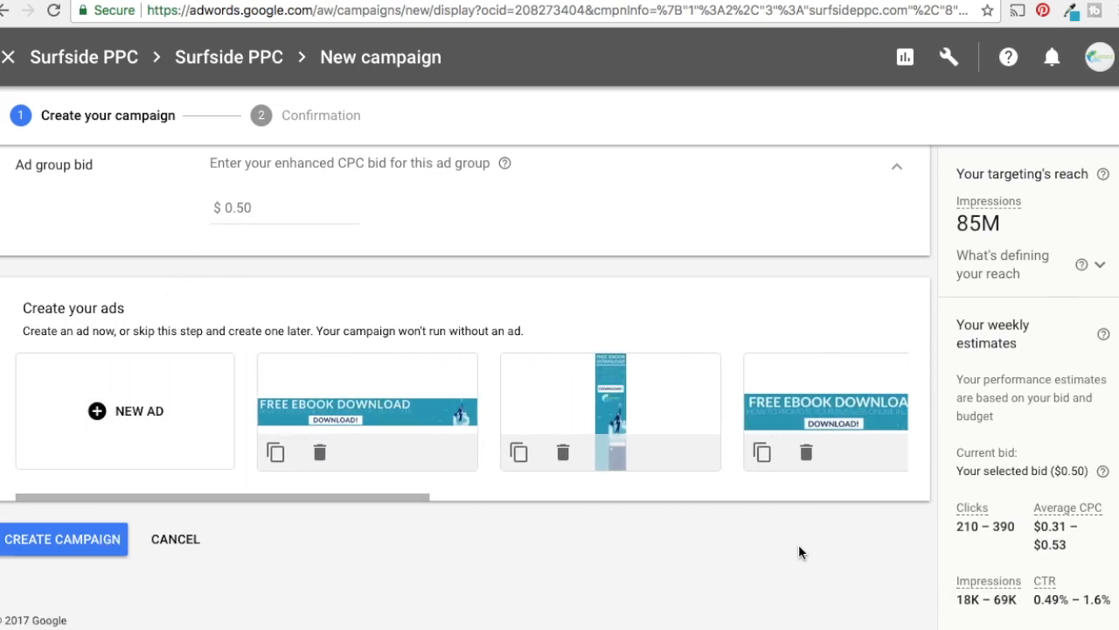
Review the whole campaign setup, from name, locations, bidding and budget to the ad group's audiences, demographics, automated targeting and bid
scroll(712, 429, up, 15)
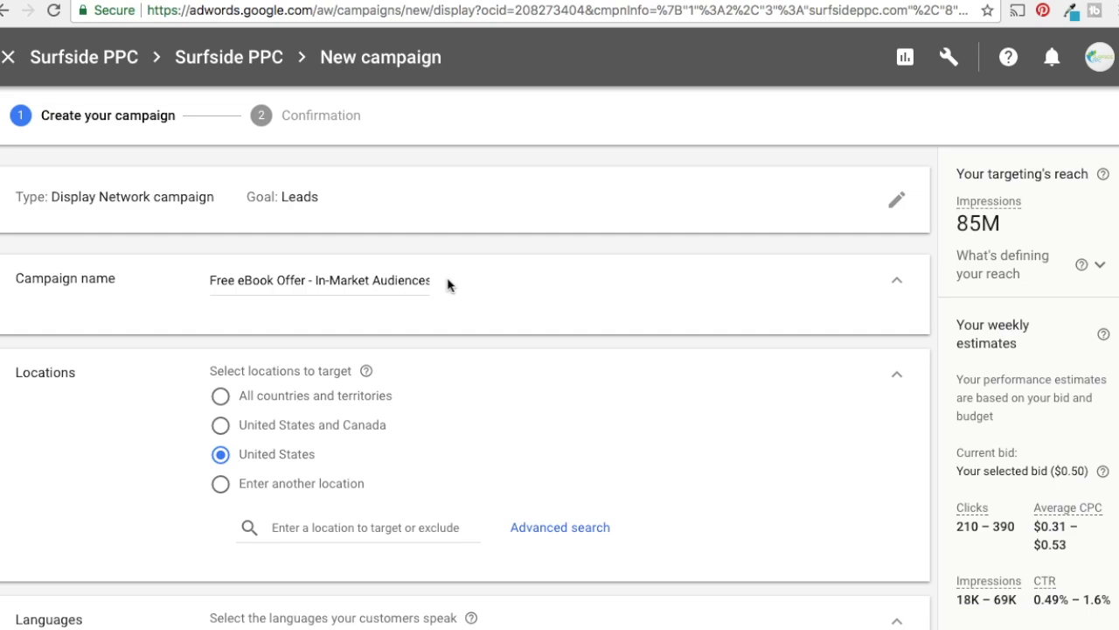
scroll(382, 295, down, 5)
scroll(218, 323, down, 5)
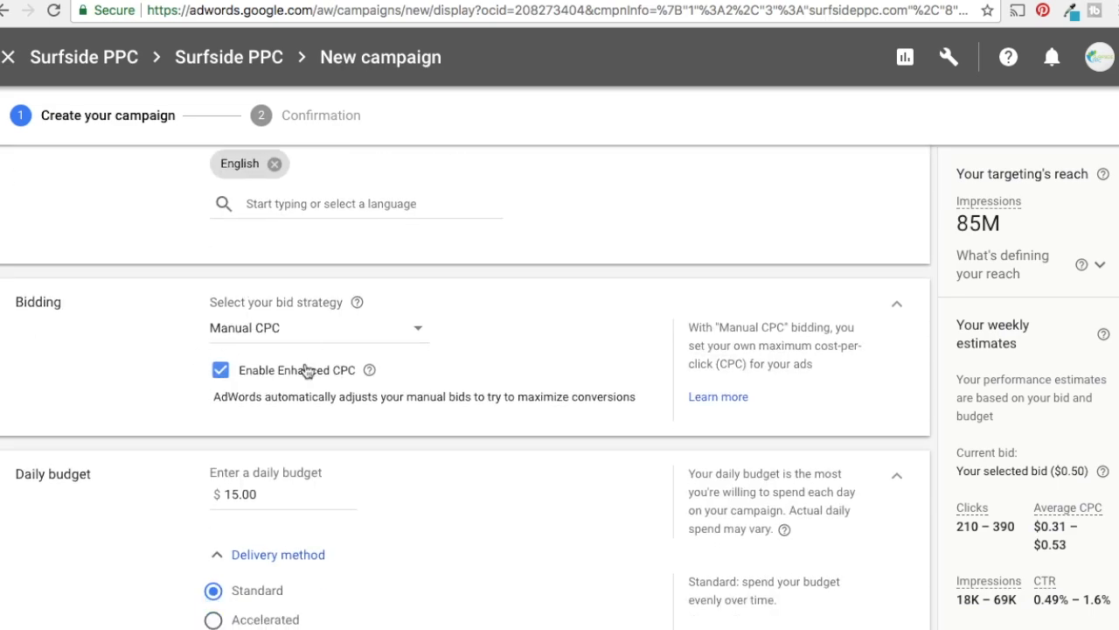
scroll(125, 374, down, 3)
scroll(156, 422, down, 5)
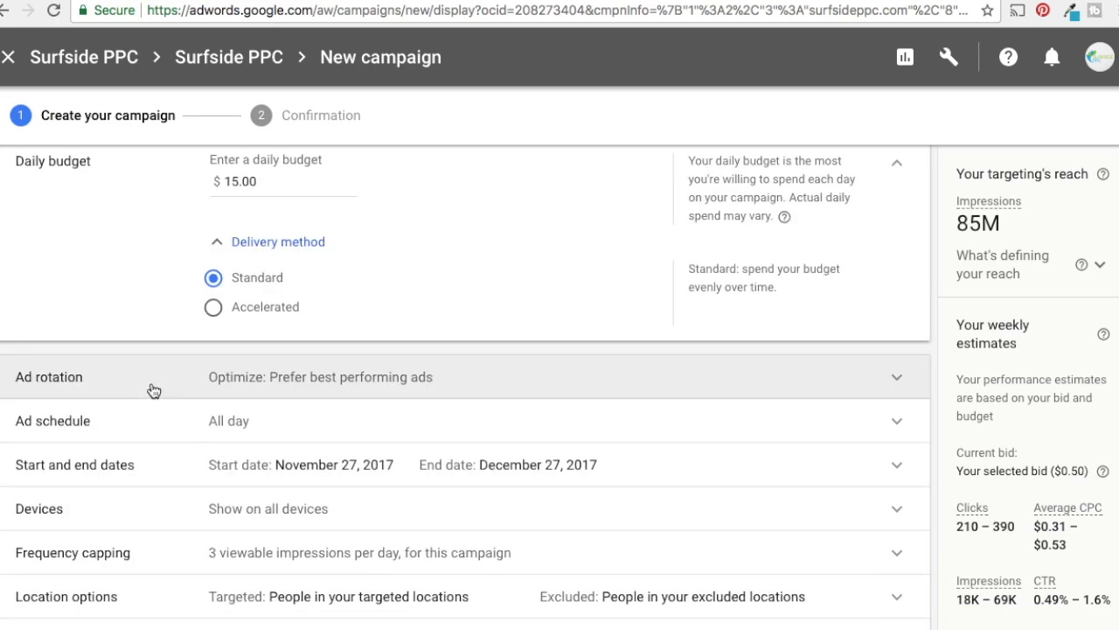
scroll(192, 437, down, 1)
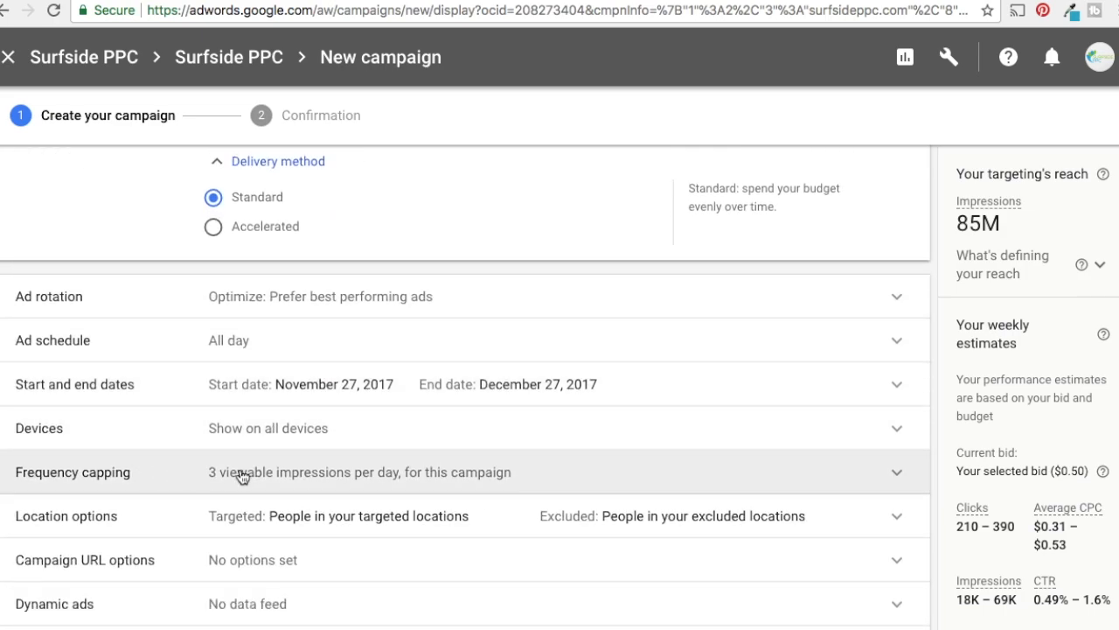
scroll(249, 478, down, 5)
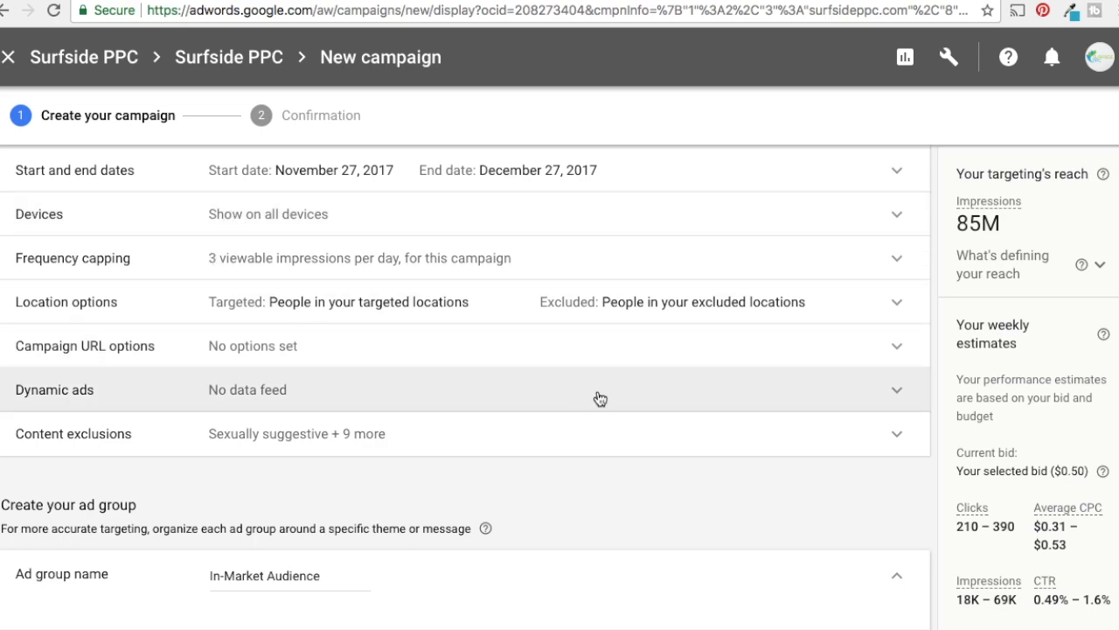
scroll(600, 394, down, 6)
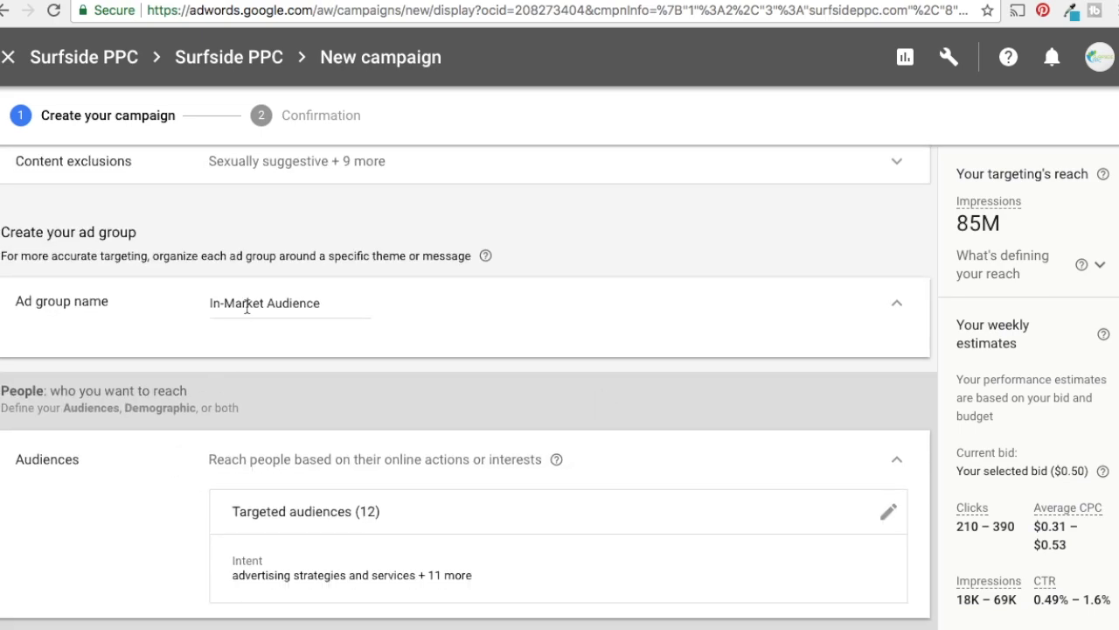
scroll(128, 519, down, 5)
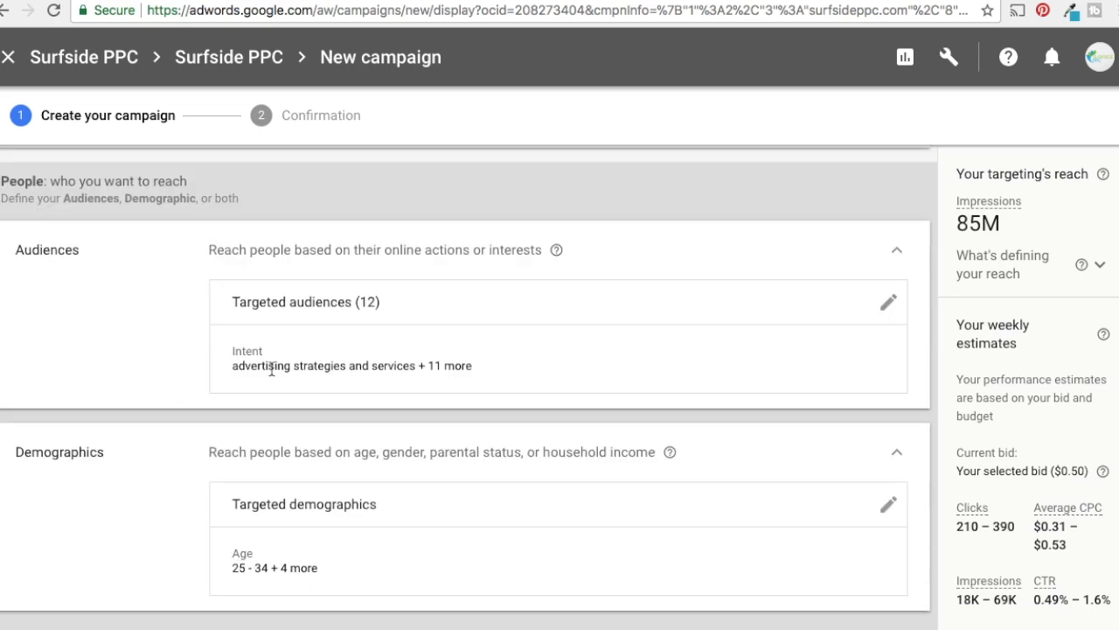
scroll(196, 286, down, 5)
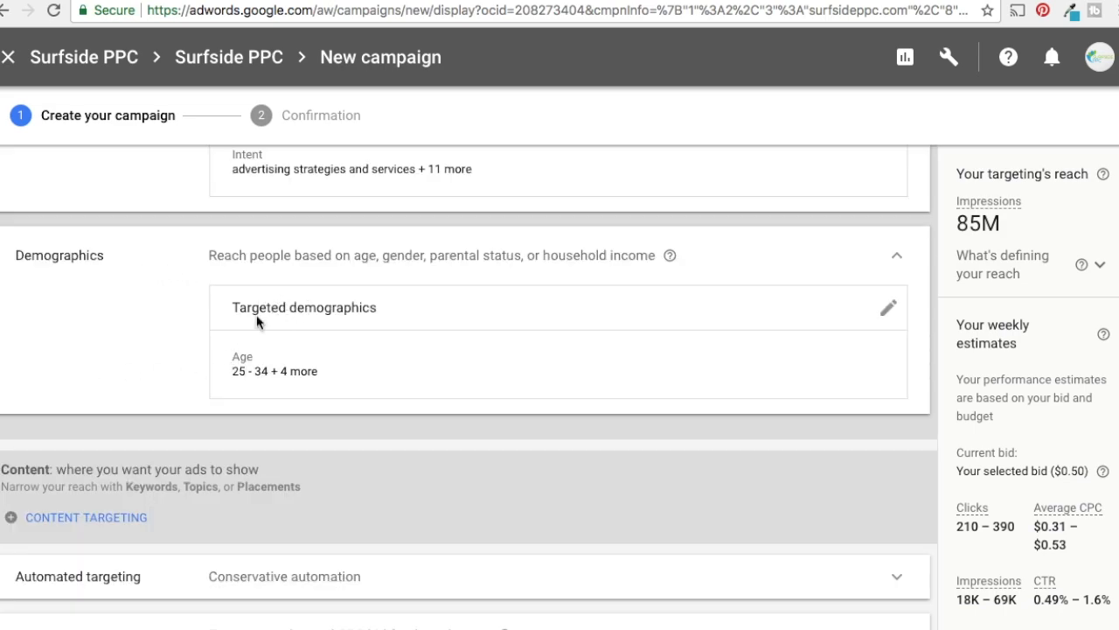
scroll(185, 332, down, 4)
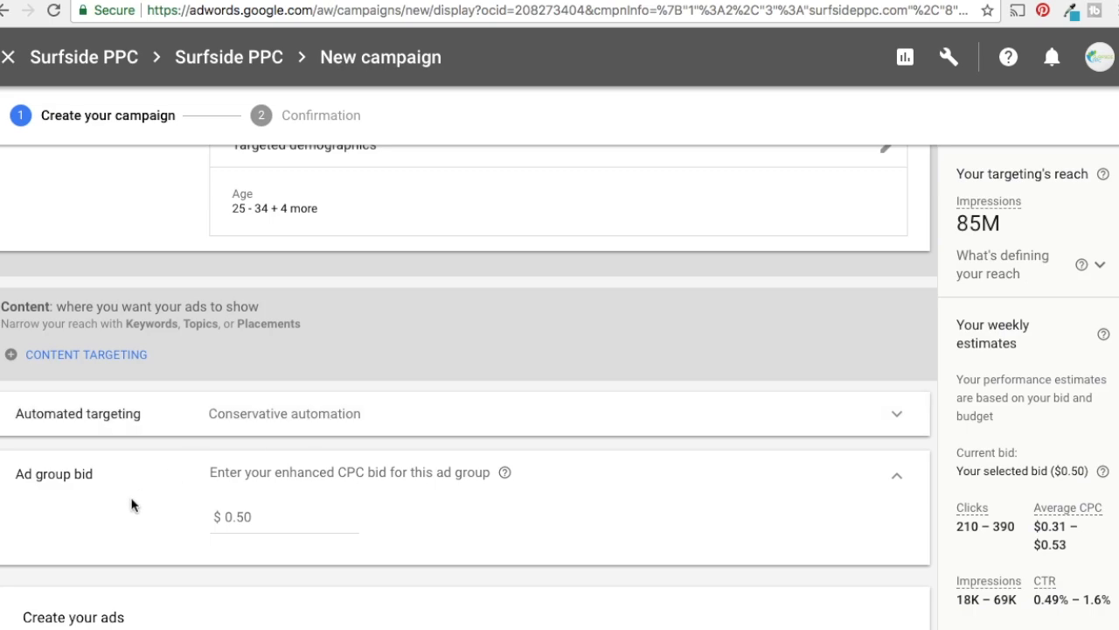
Look through the bid and the row of ads, create the campaign, and continue from the confirmation to the campaign
scroll(131, 505, down, 7)
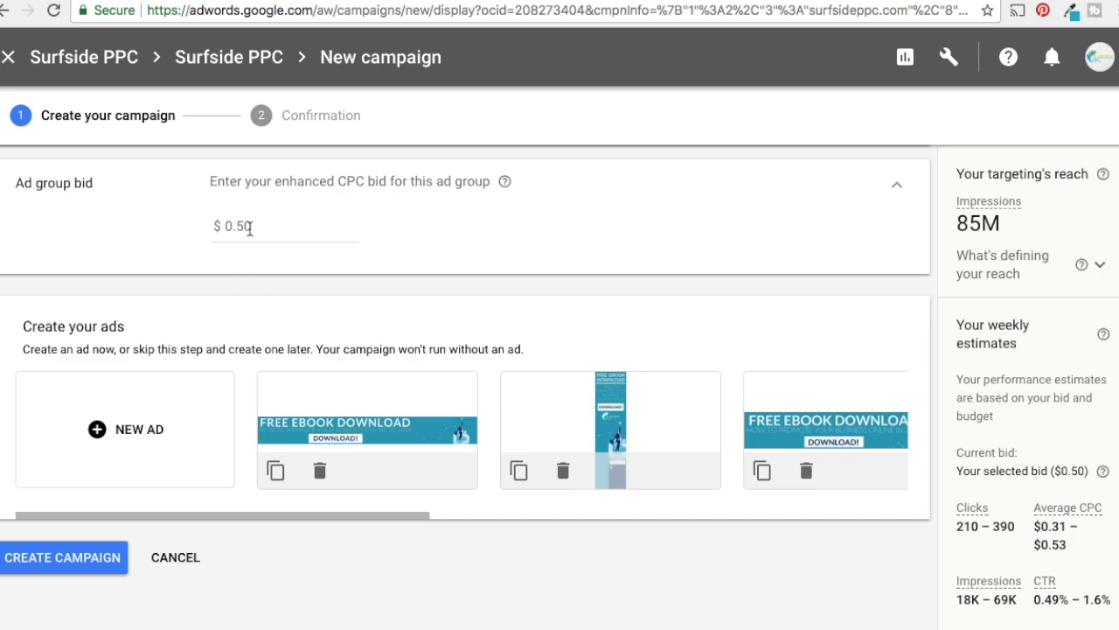
drag(219, 516, 761, 515)
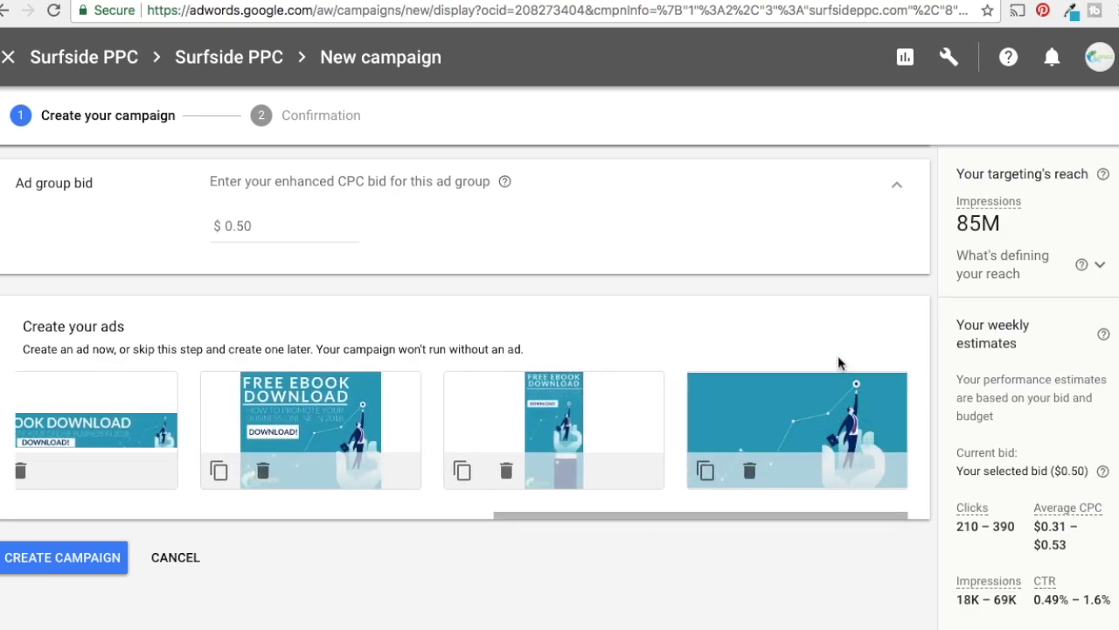
drag(831, 518, 275, 517)
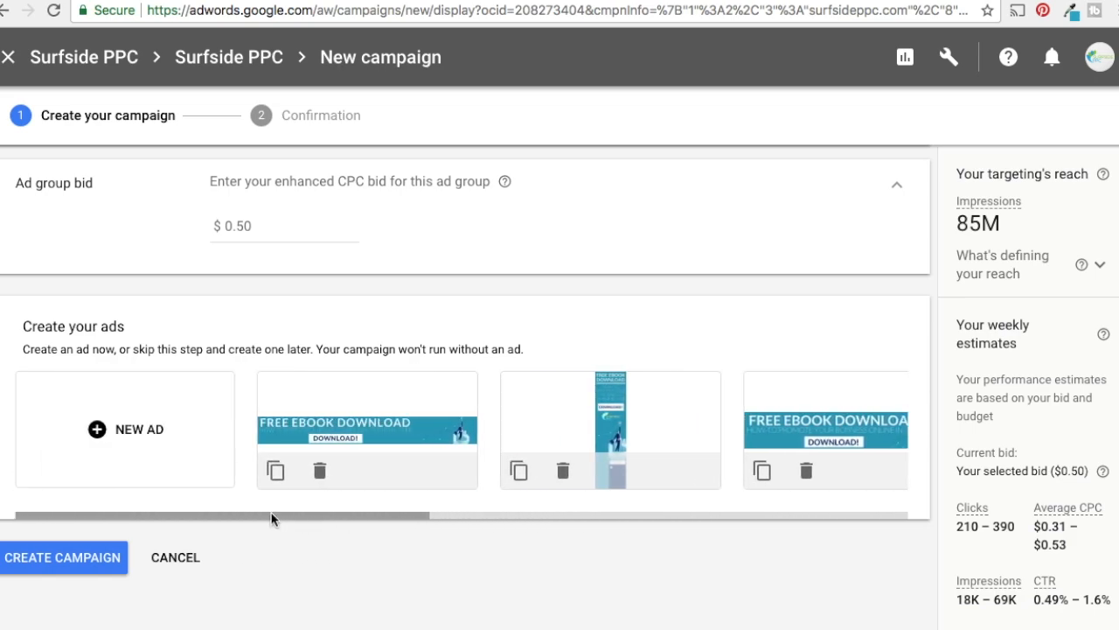
click(54, 564)
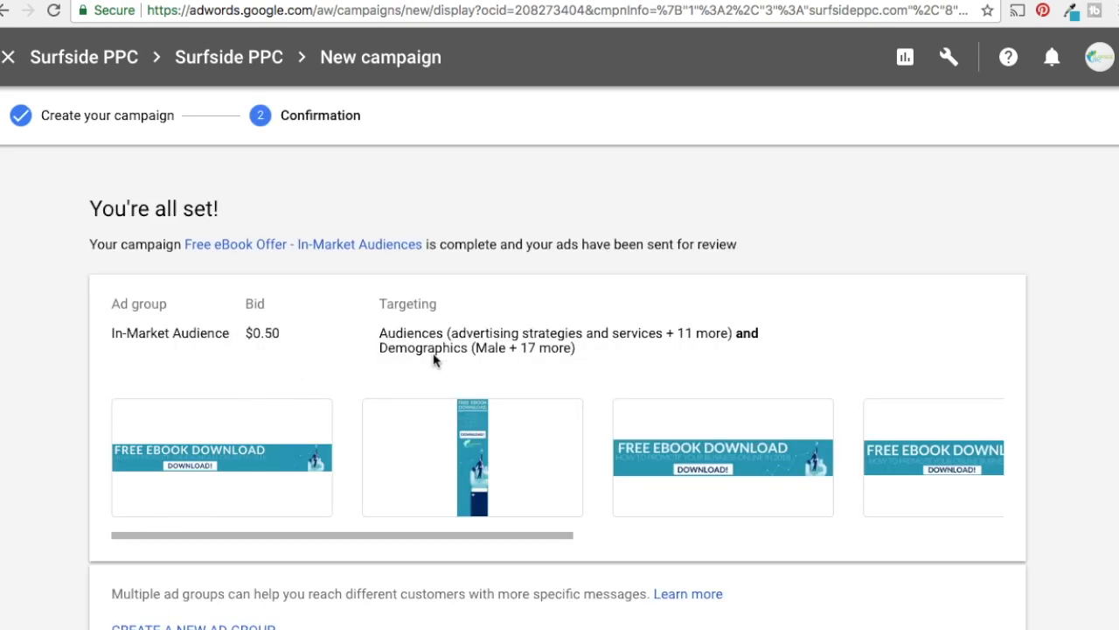
scroll(460, 363, down, 2)
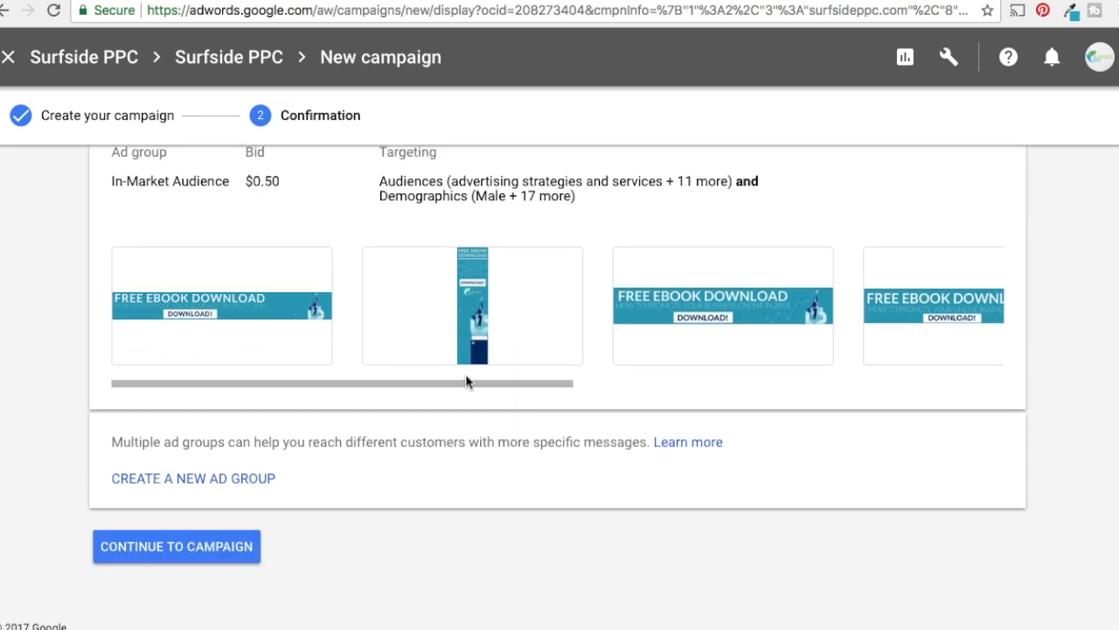
click(203, 548)
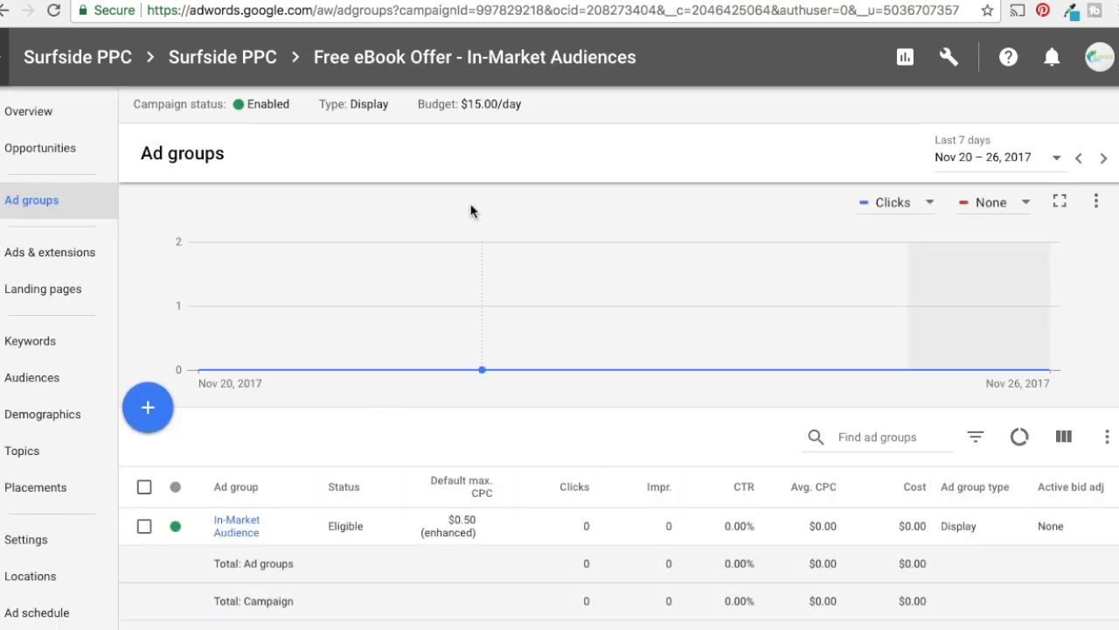
View the new campaign's overview and find Free eBook Offer - In-Market Audiences in the account's campaign list
click(22, 127)
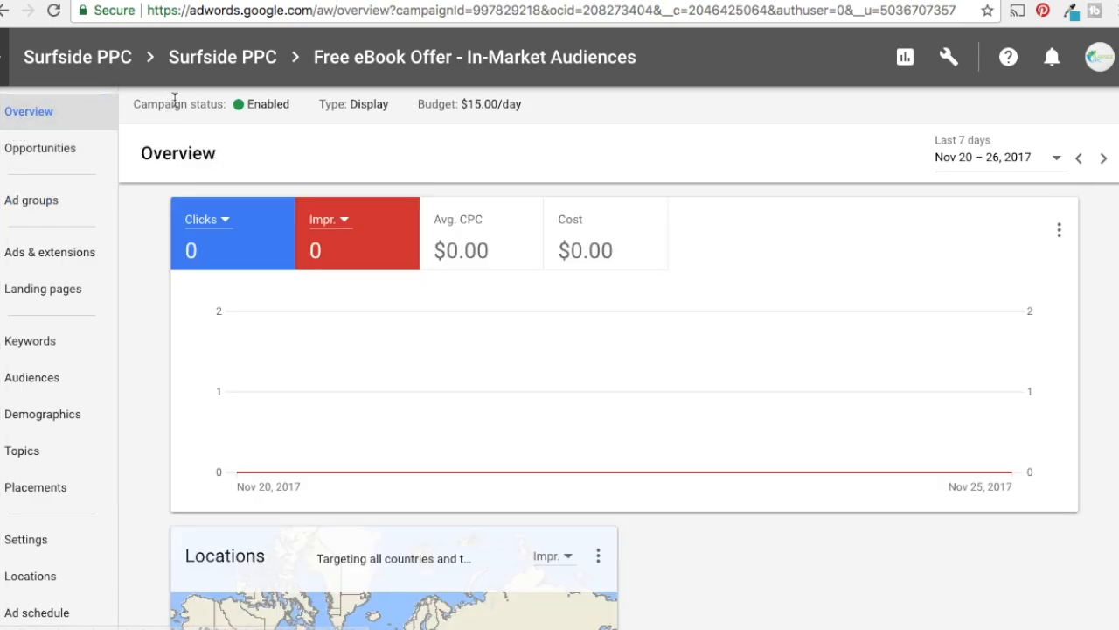
scroll(613, 289, down, 2)
scroll(725, 317, up, 2)
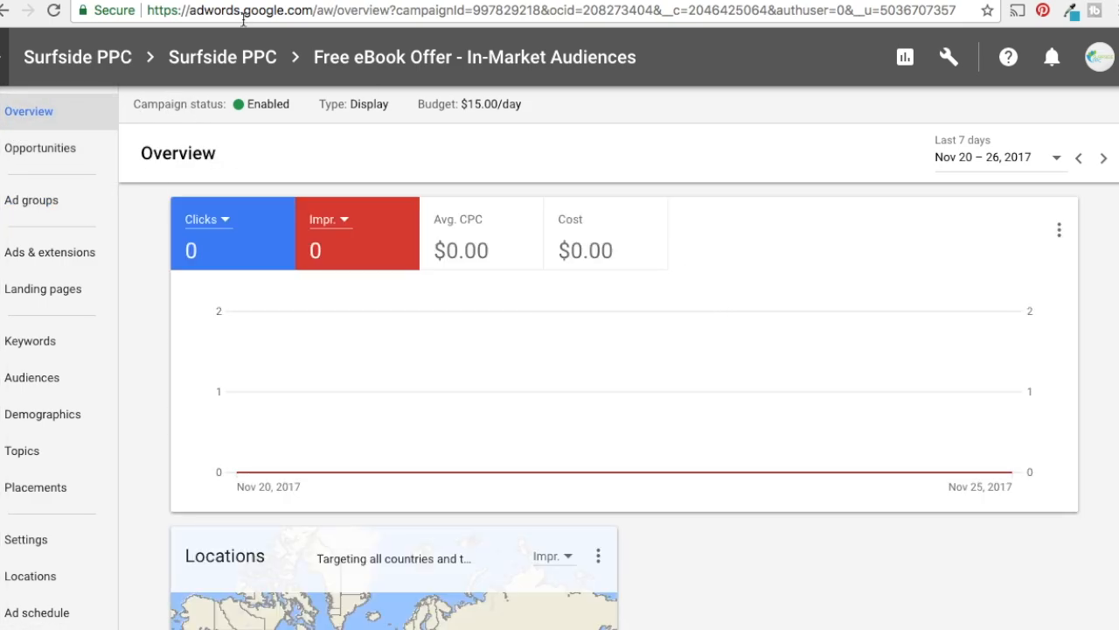
click(238, 56)
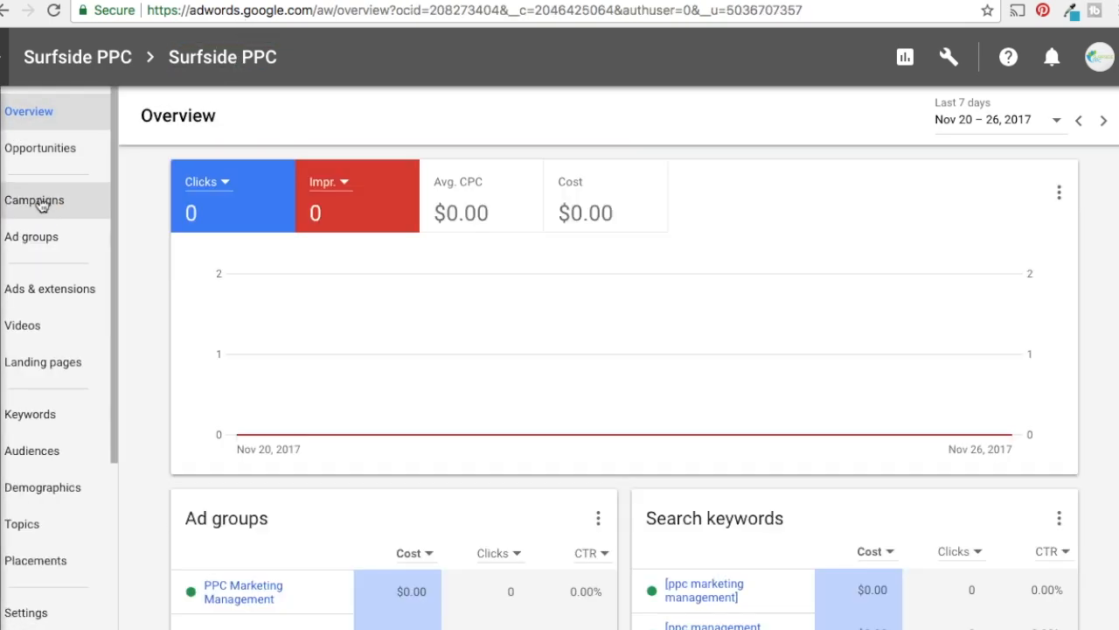
click(23, 203)
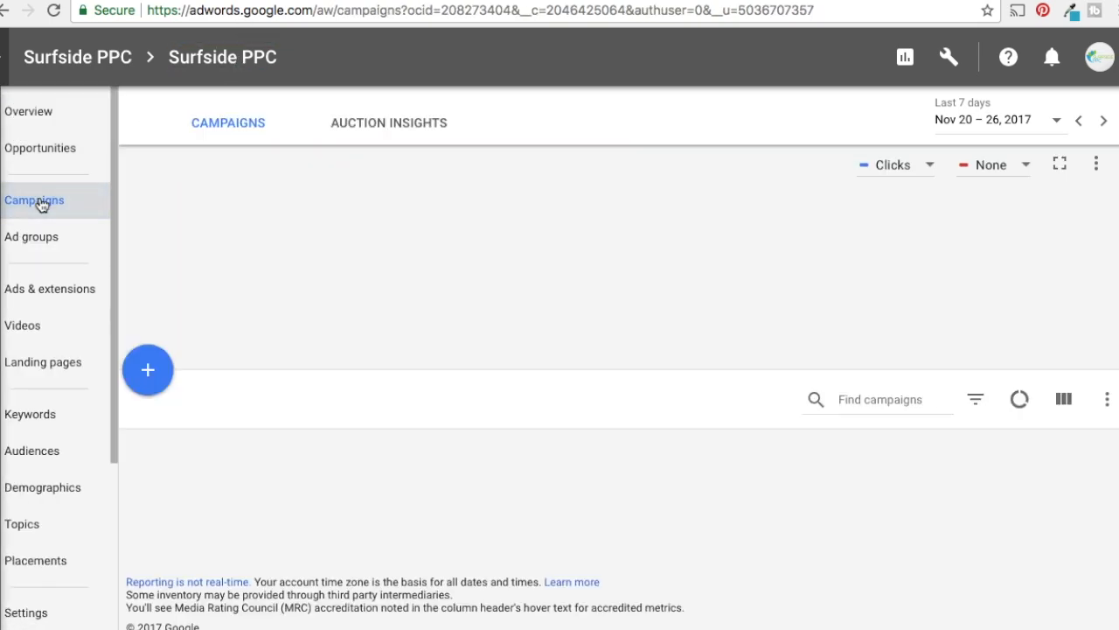
scroll(311, 271, down, 1)
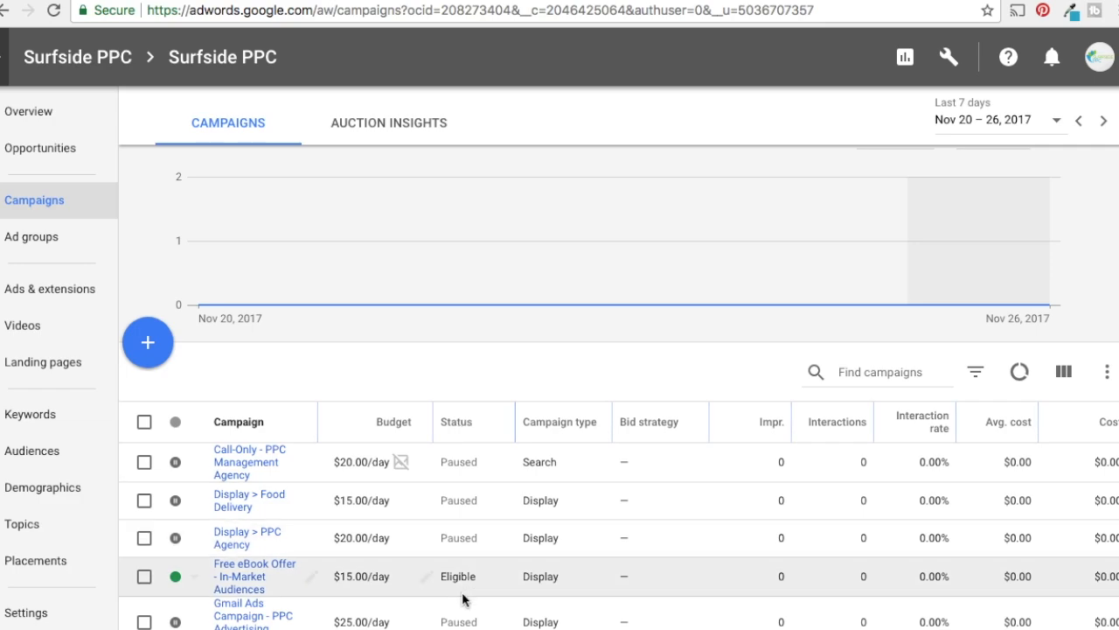
scroll(437, 568, down, 2)
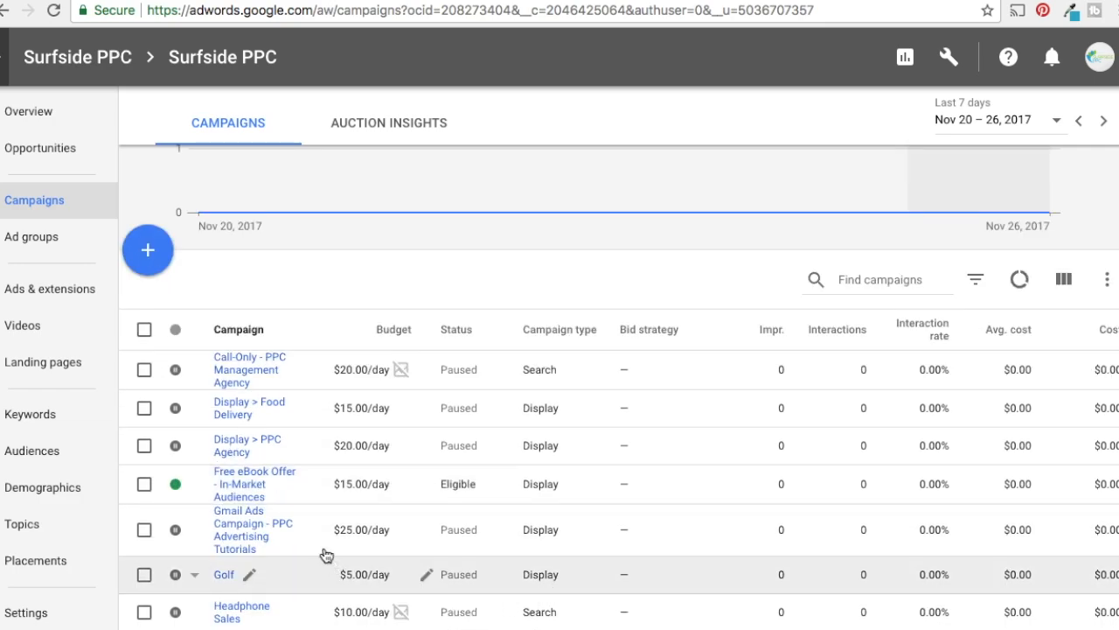
Open the In-Market Audience ad group of the Free eBook Offer - In-Market Audiences campaign and look through its ads
click(247, 489)
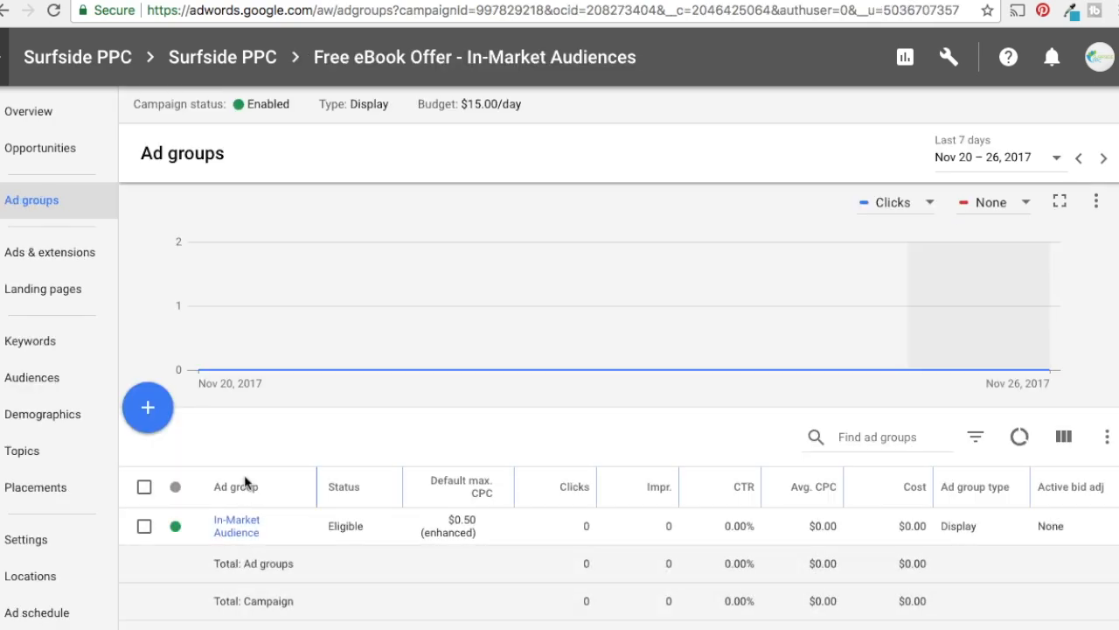
click(238, 525)
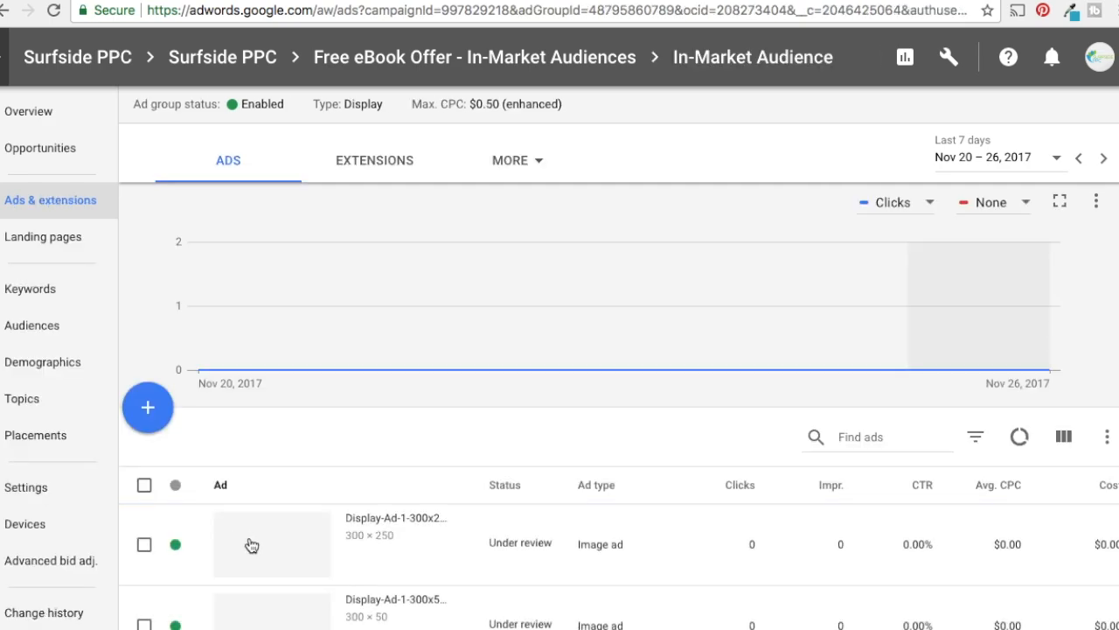
scroll(581, 515, down, 10)
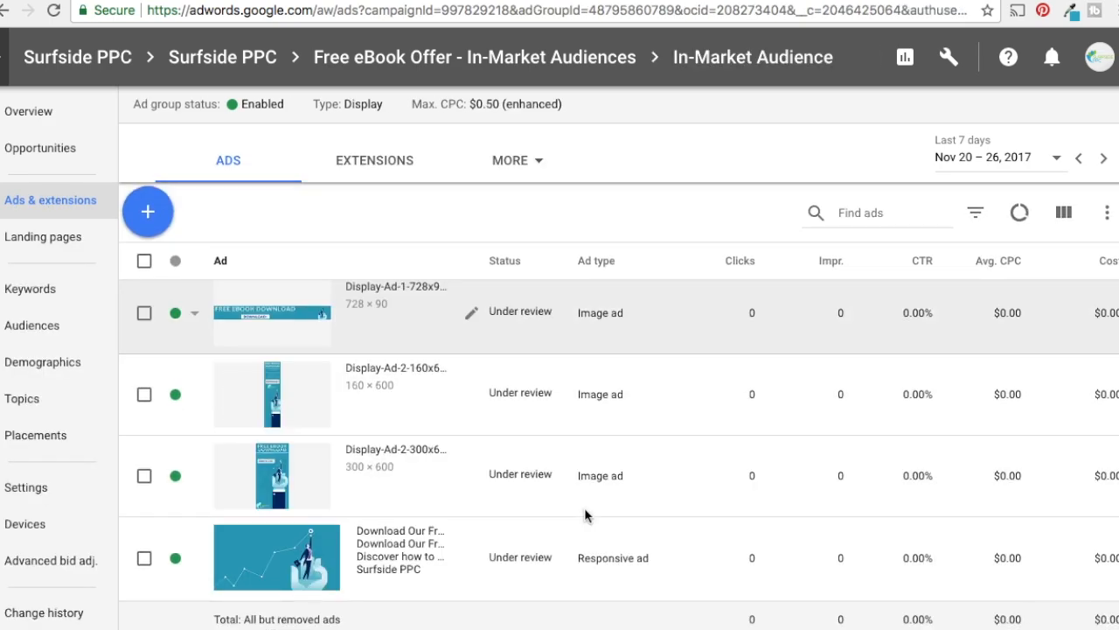
scroll(312, 451, up, 3)
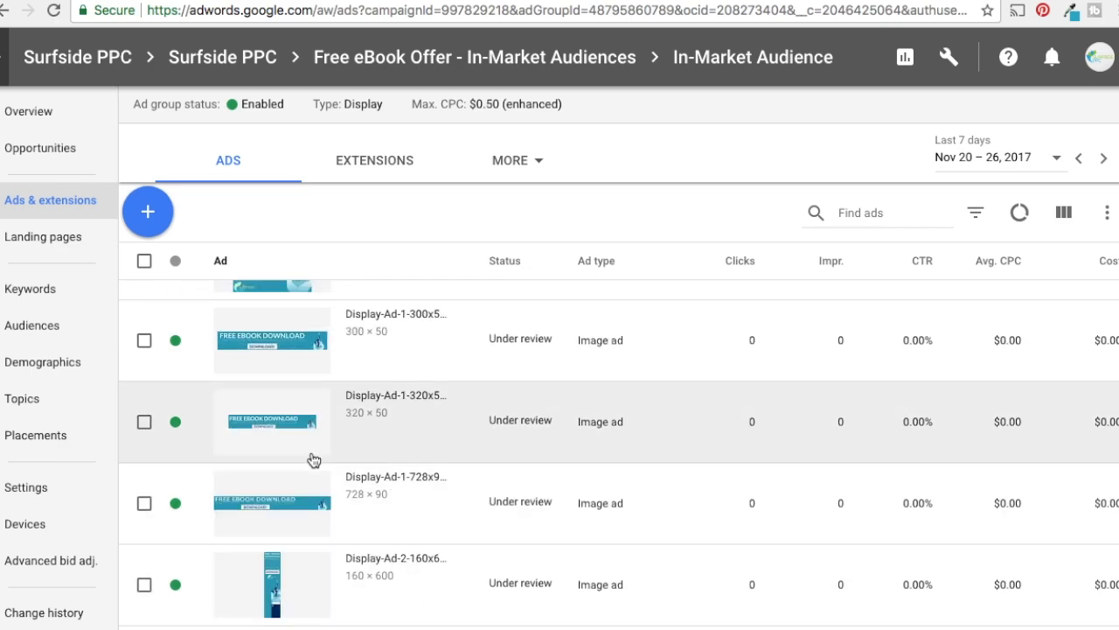
scroll(312, 451, up, 2)
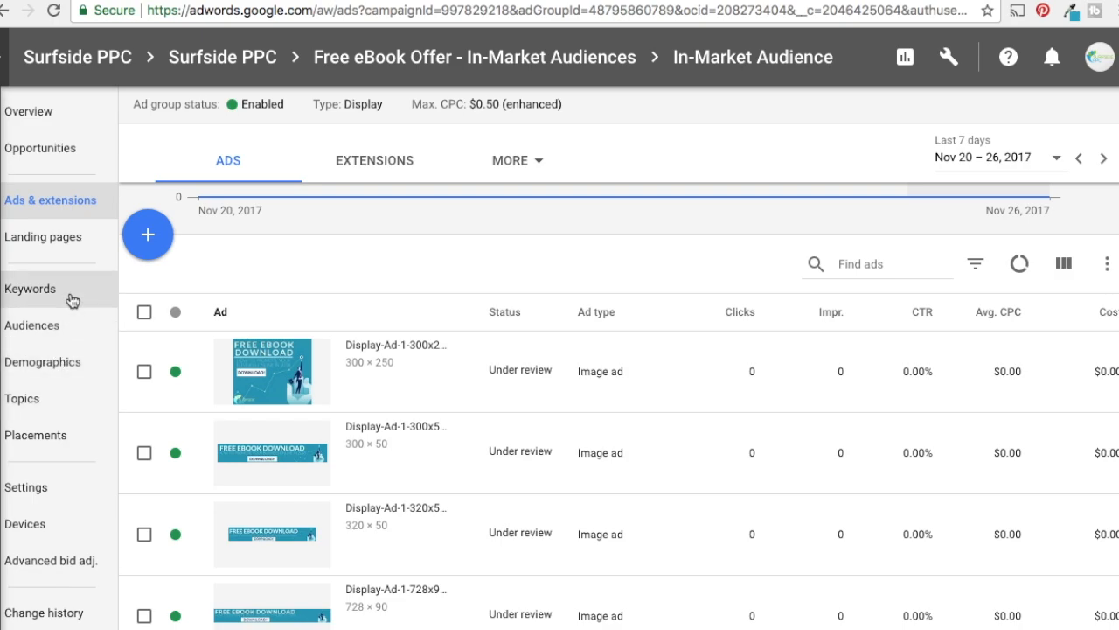
Review the audiences targeted by the In-Market Audience ad group, including the in-market and custom intent ones
click(48, 326)
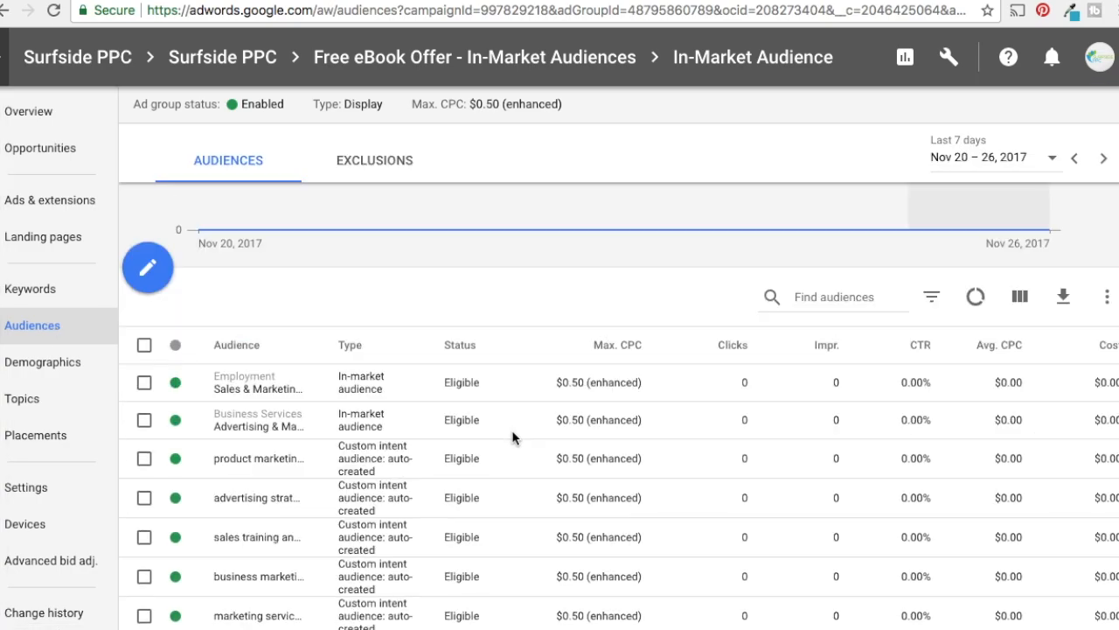
scroll(516, 459, down, 2)
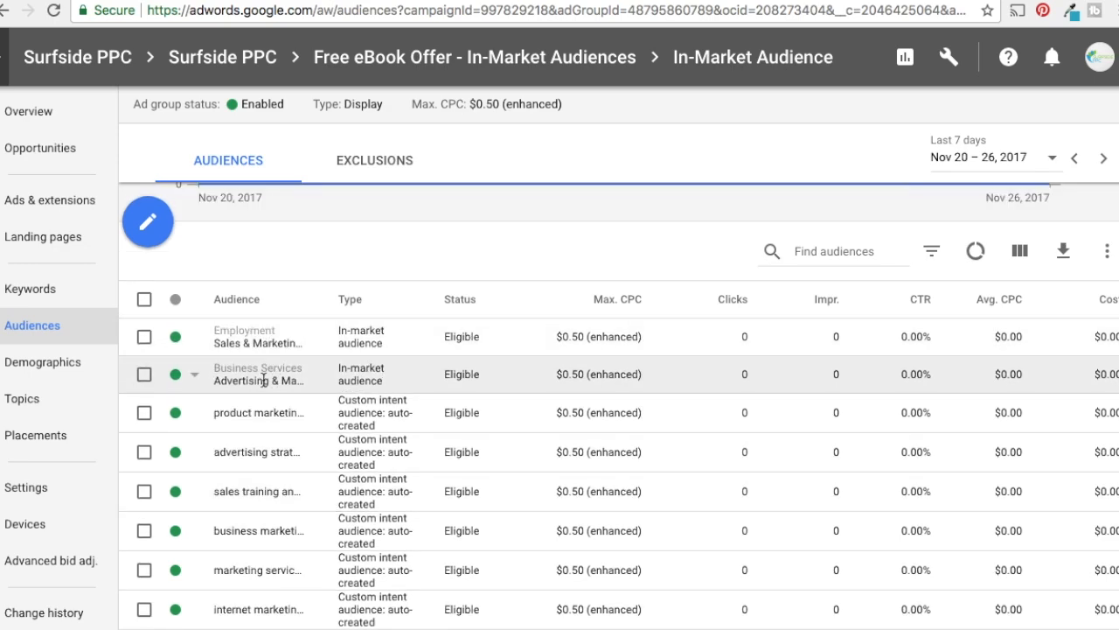
scroll(577, 407, down, 5)
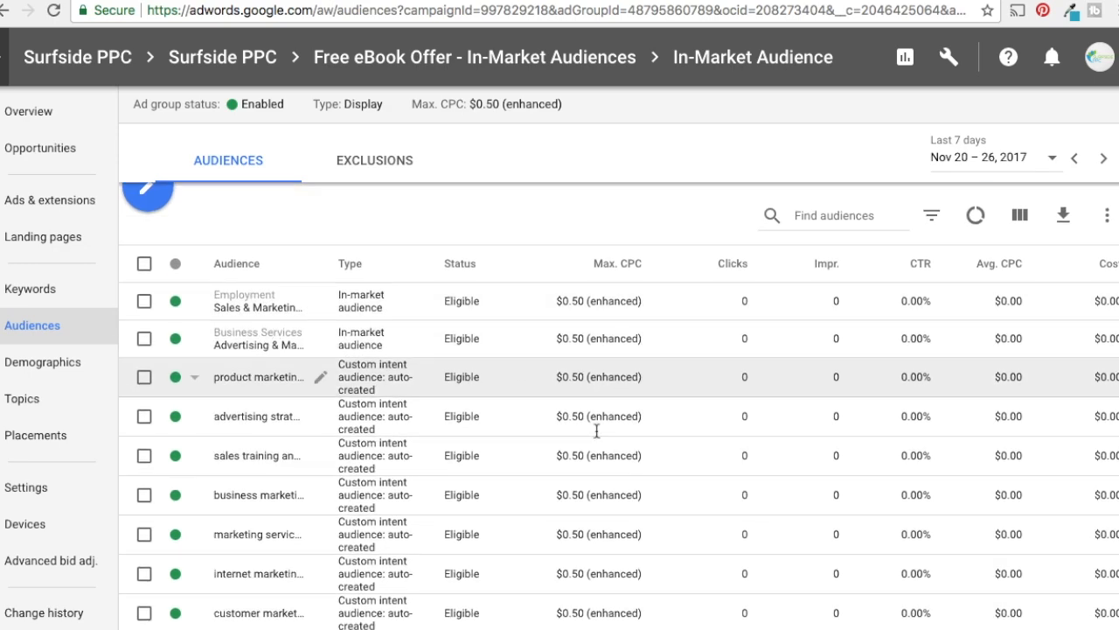
scroll(623, 451, up, 3)
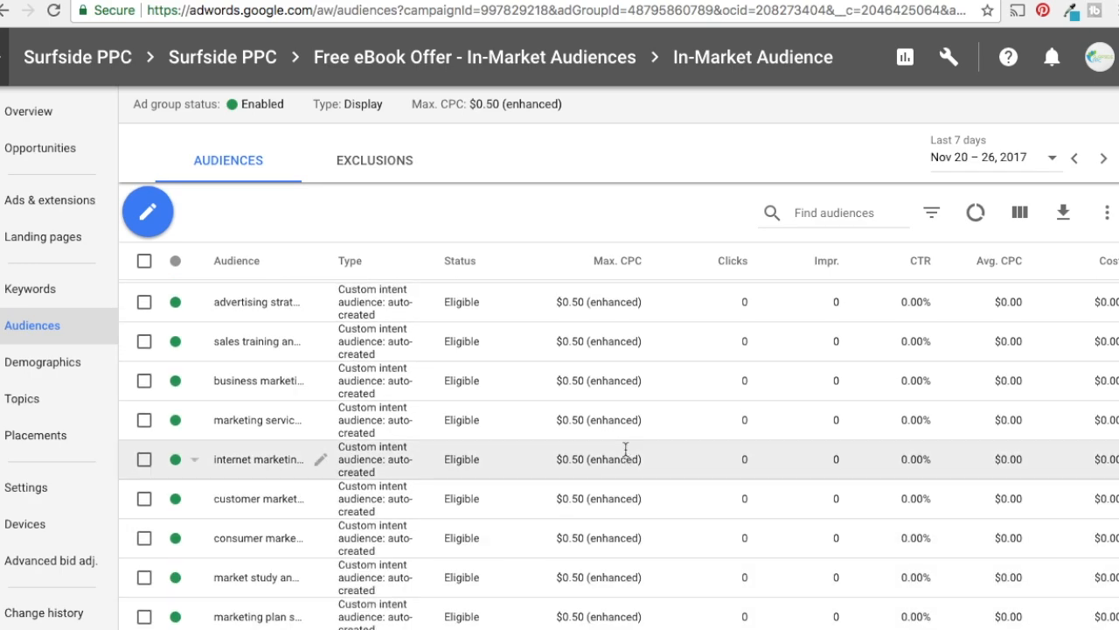
scroll(622, 451, up, 3)
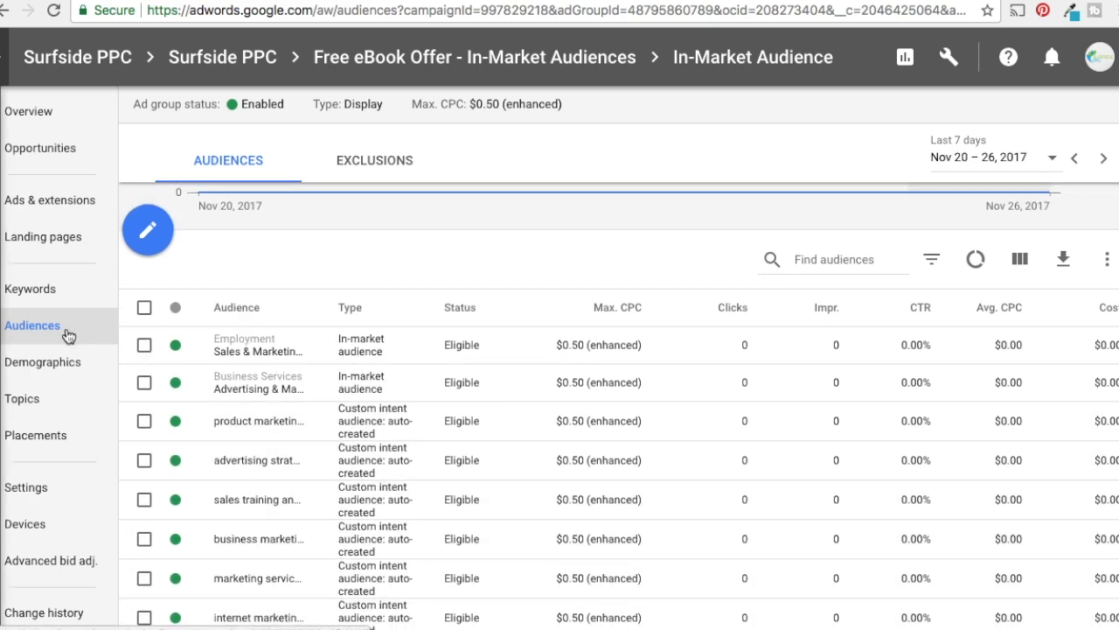
mouse_move(235, 316)
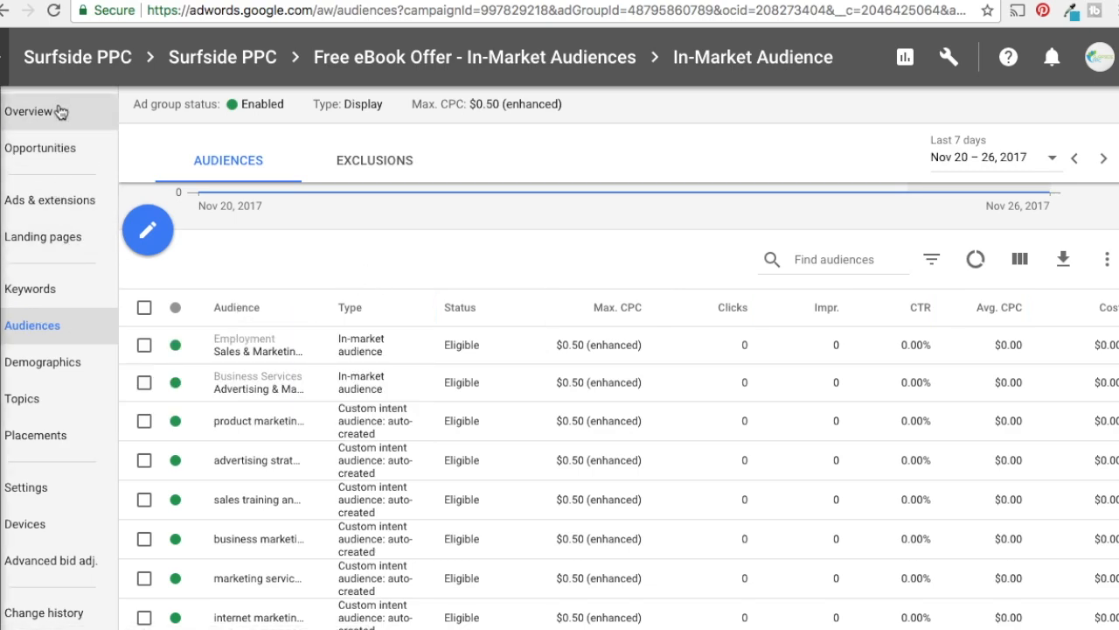
Duplicate the Free eBook Offer - In-Market Audiences campaign in the account's campaign list, without pausing the new copy
click(210, 61)
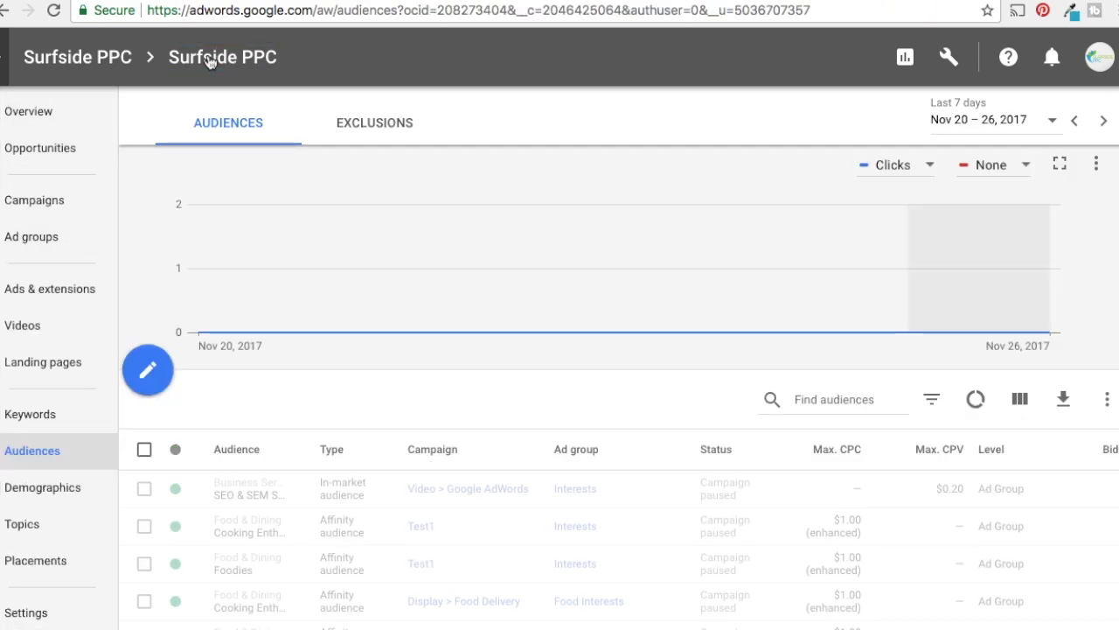
click(37, 203)
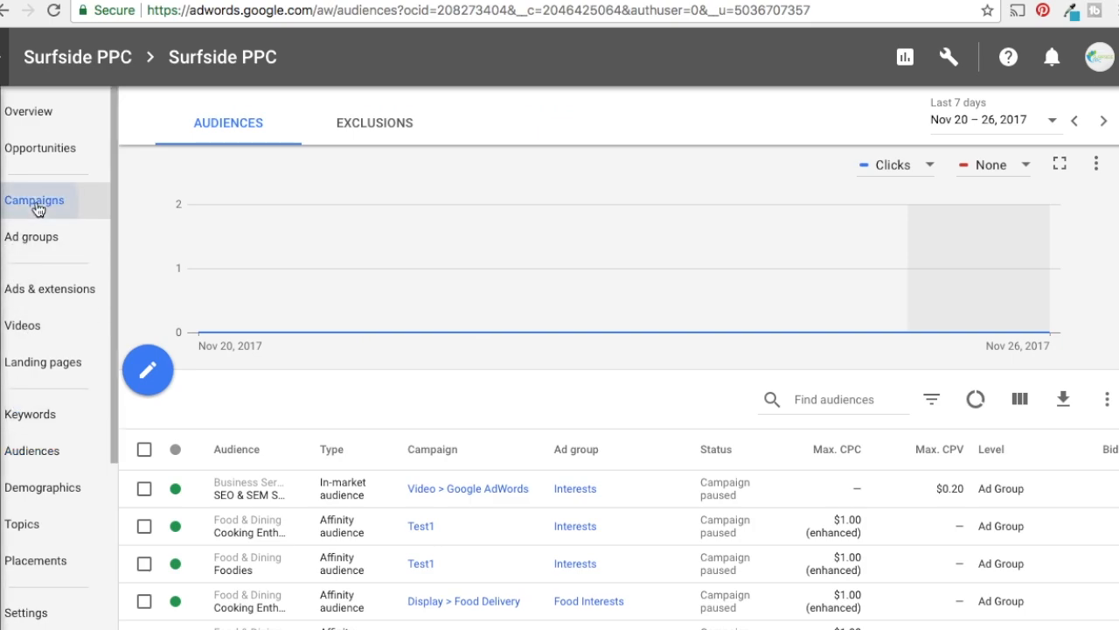
scroll(725, 425, down, 2)
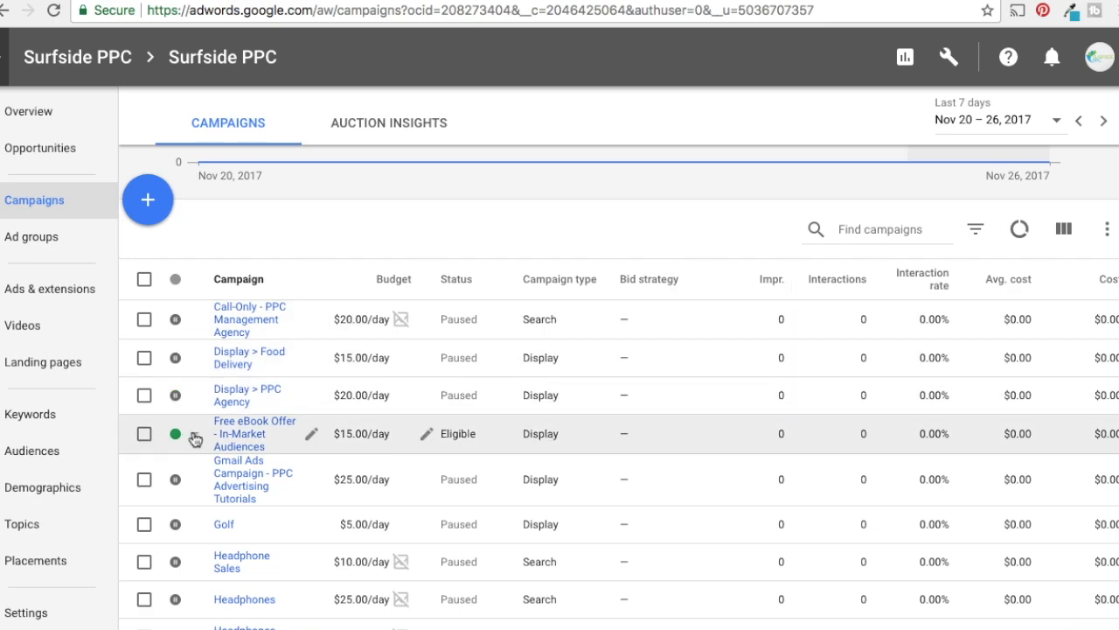
click(145, 435)
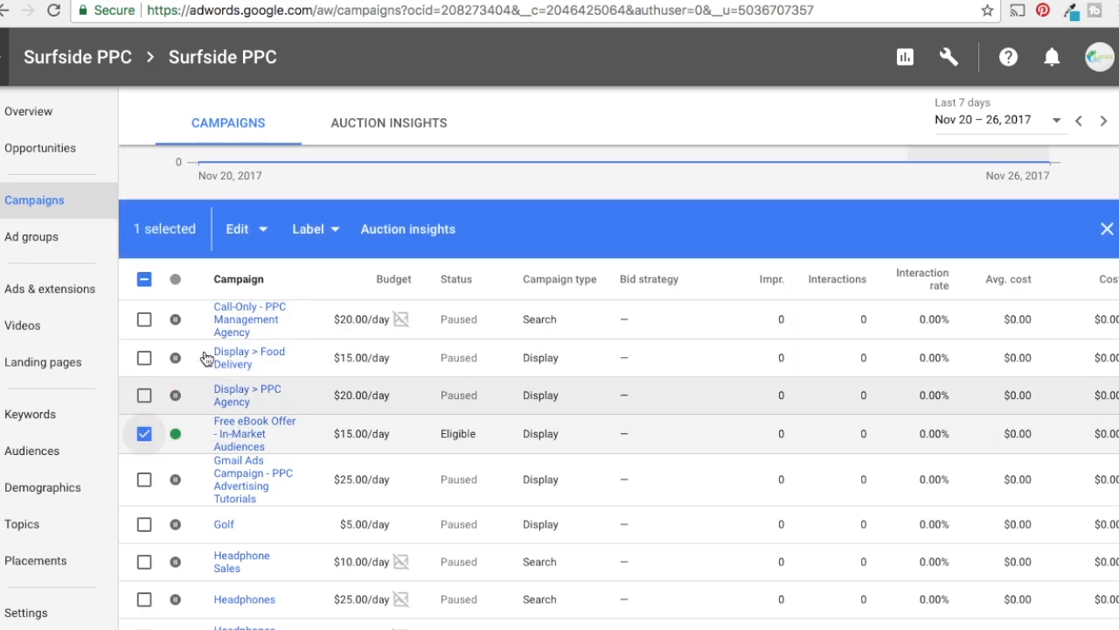
click(248, 230)
click(236, 285)
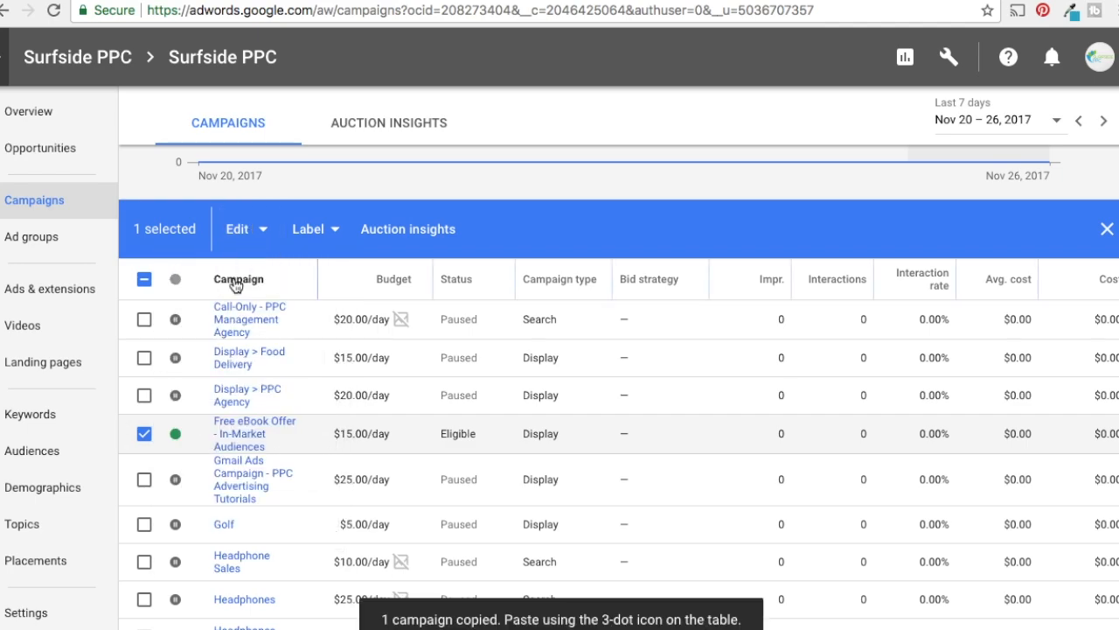
click(254, 231)
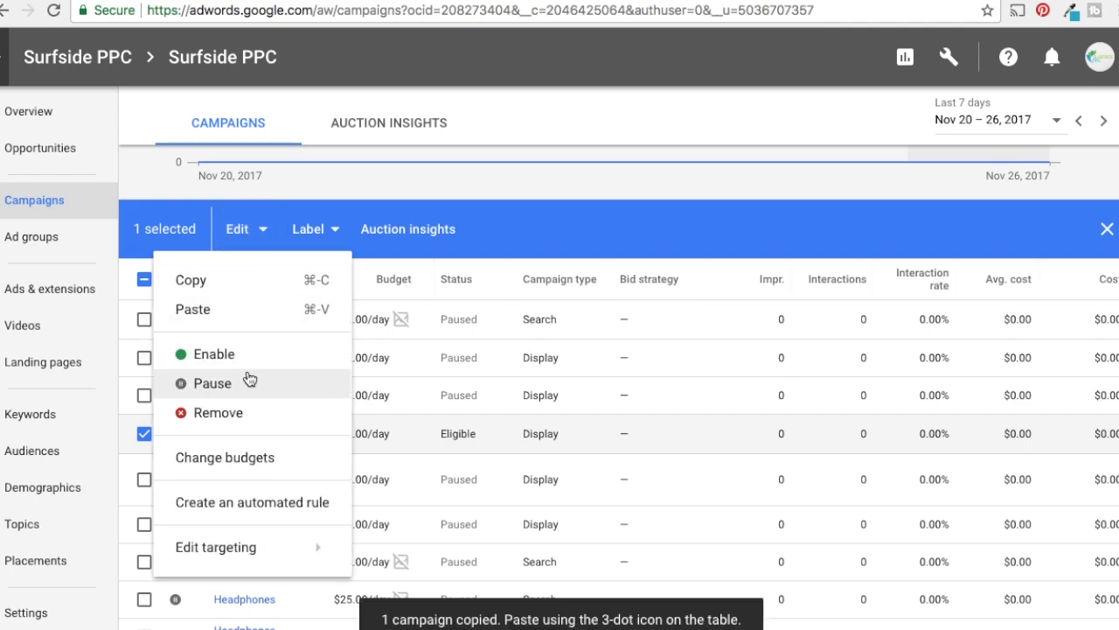
click(247, 313)
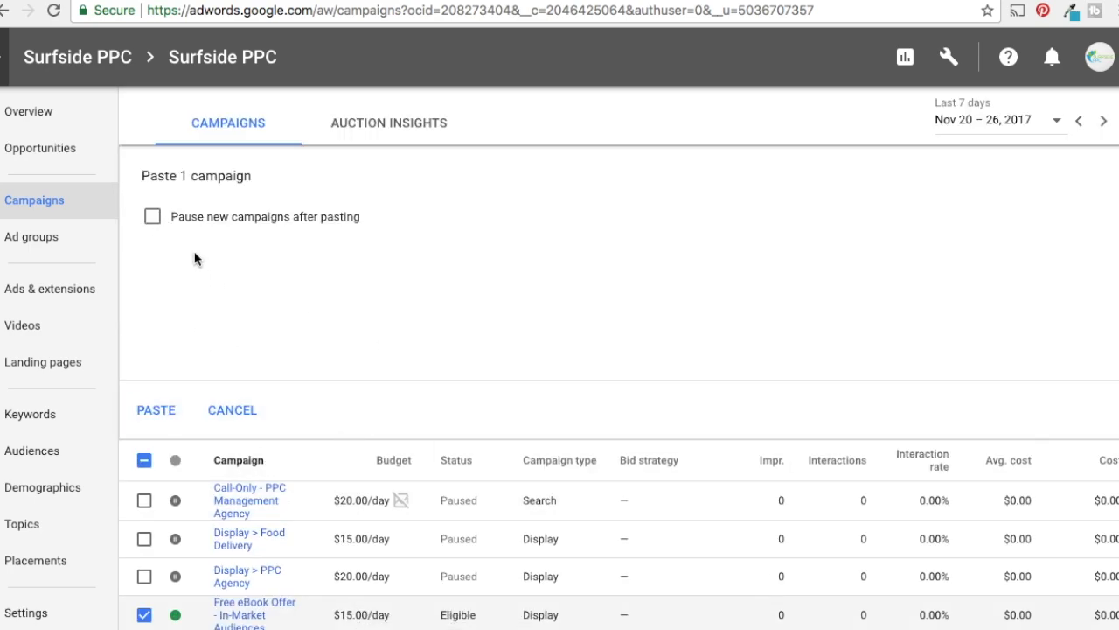
click(146, 414)
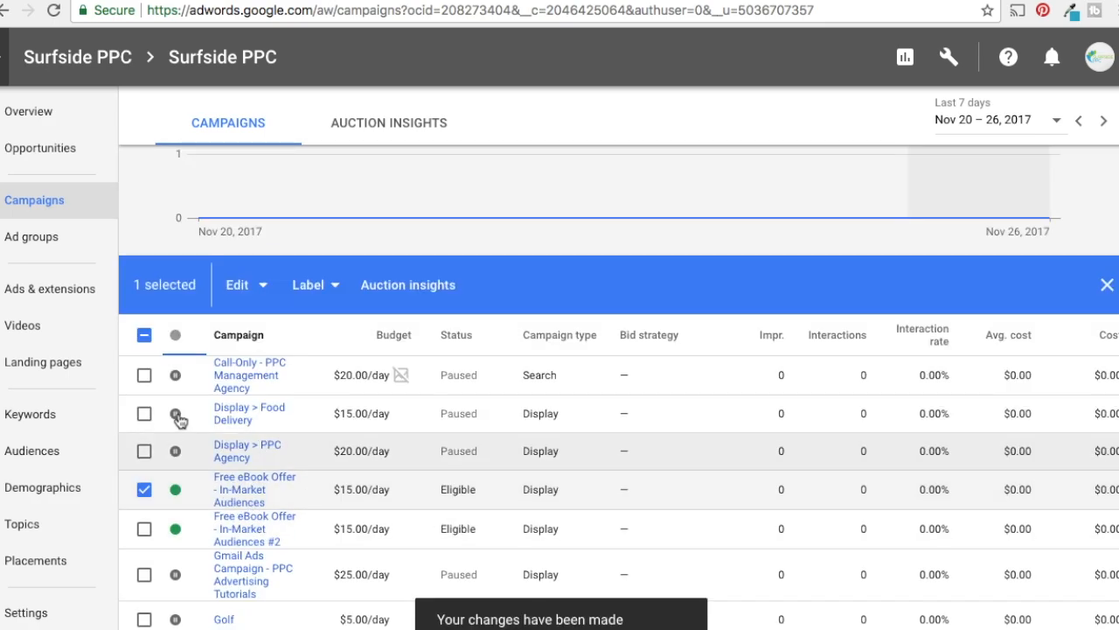
Clear the campaign selection, rename the duplicated campaign as "Free eBook Offer - Placements" and open it
click(145, 335)
click(144, 336)
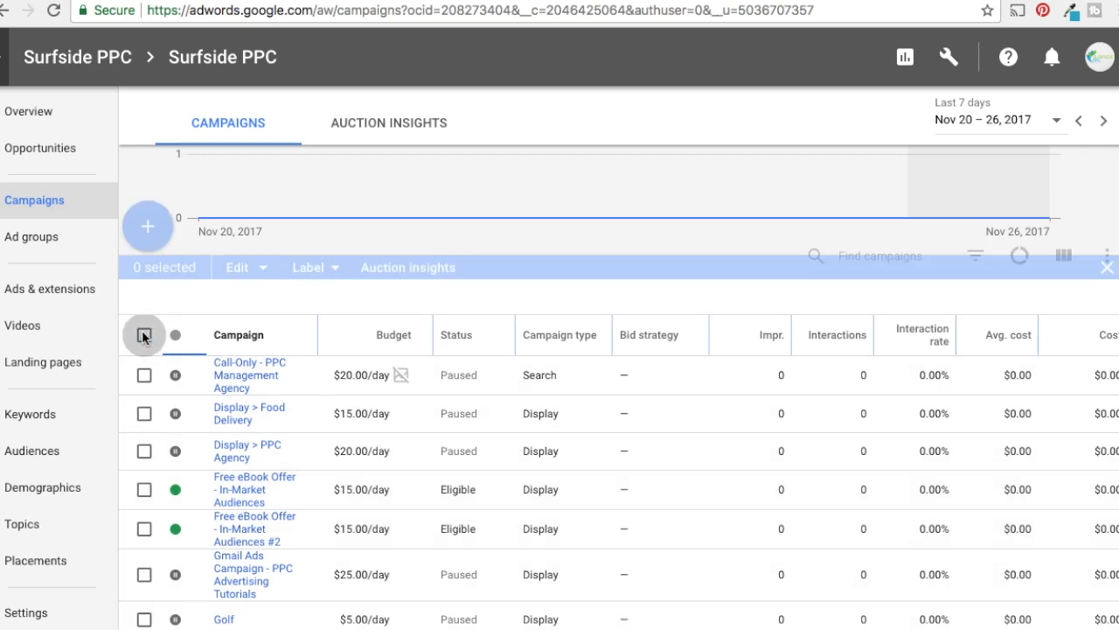
click(312, 535)
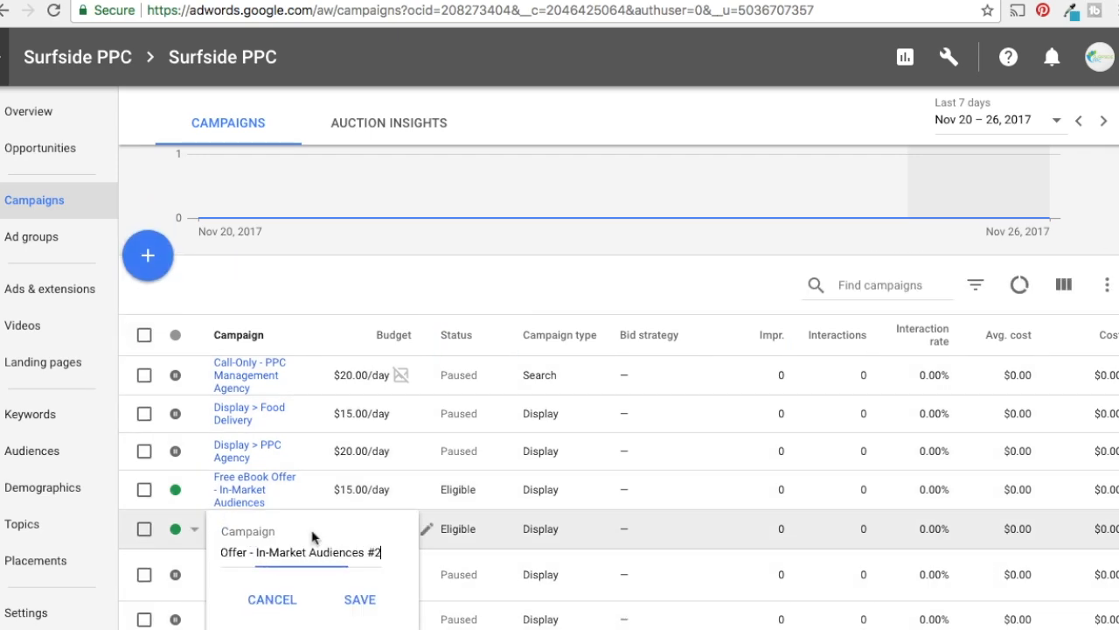
drag(257, 552, 403, 557)
text(Placements)
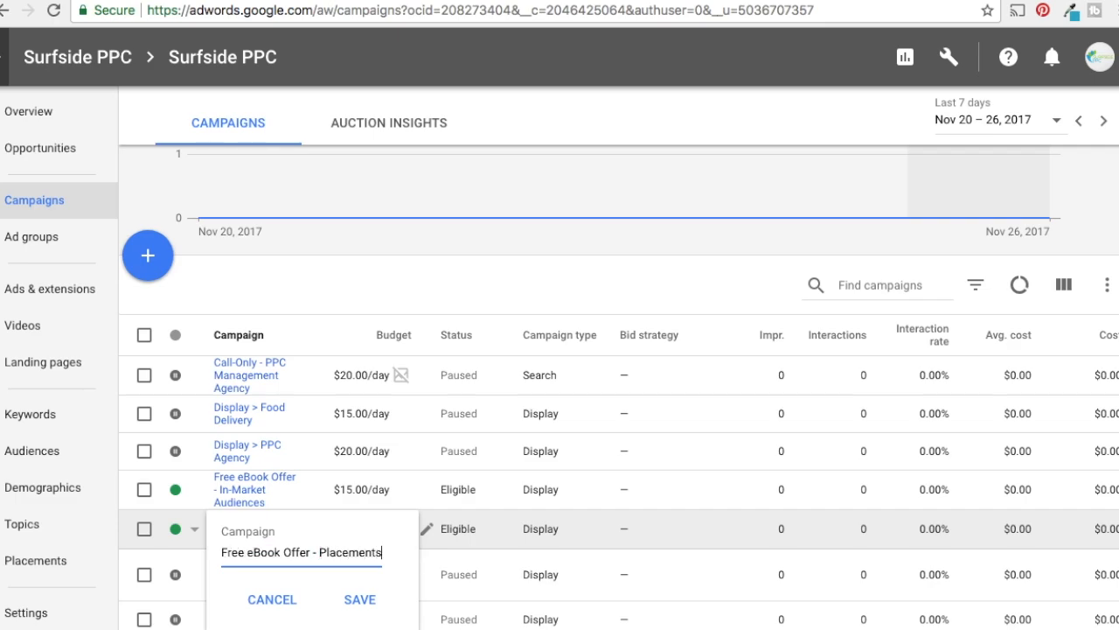
click(371, 599)
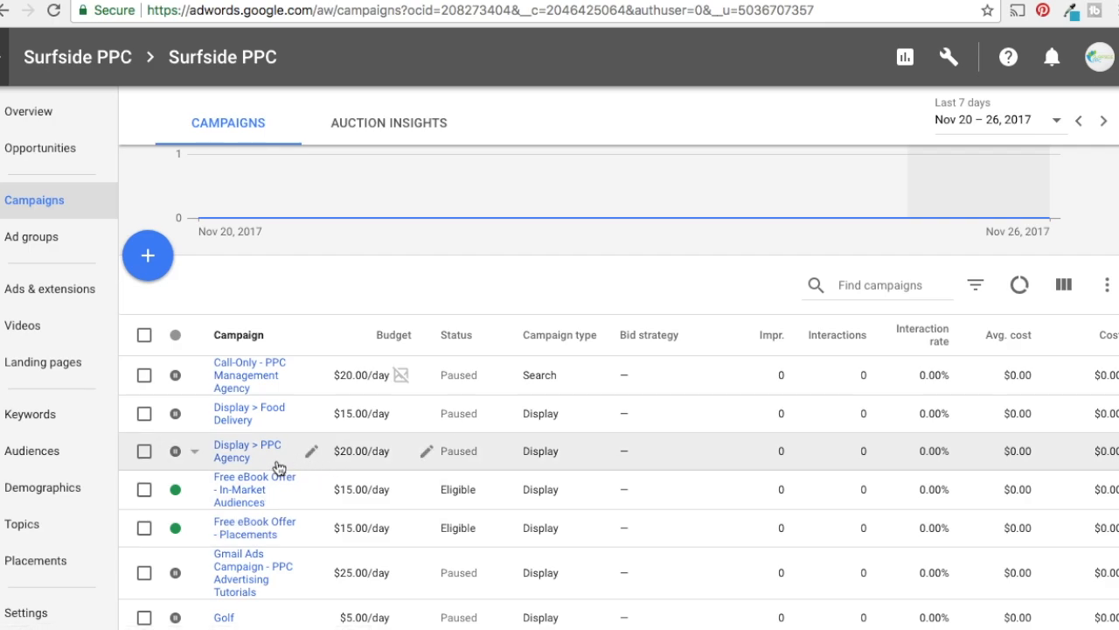
click(221, 528)
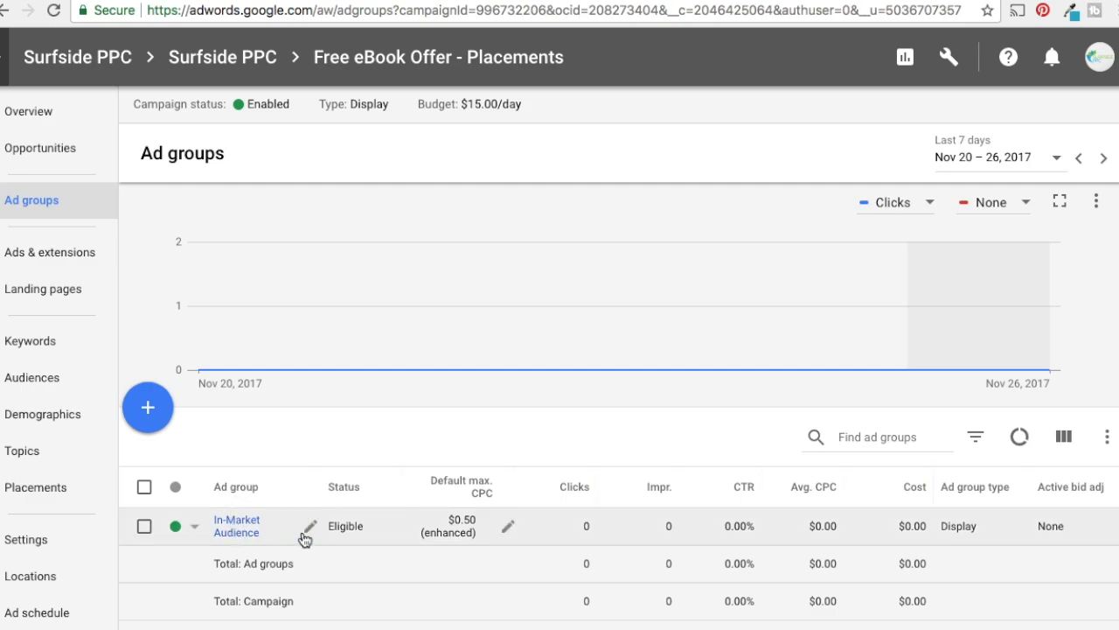
Rename the In-Market Audience ad group in the Free eBook Offer - Placements campaign as "Placements"
click(311, 528)
click(330, 564)
drag(330, 553, 208, 562)
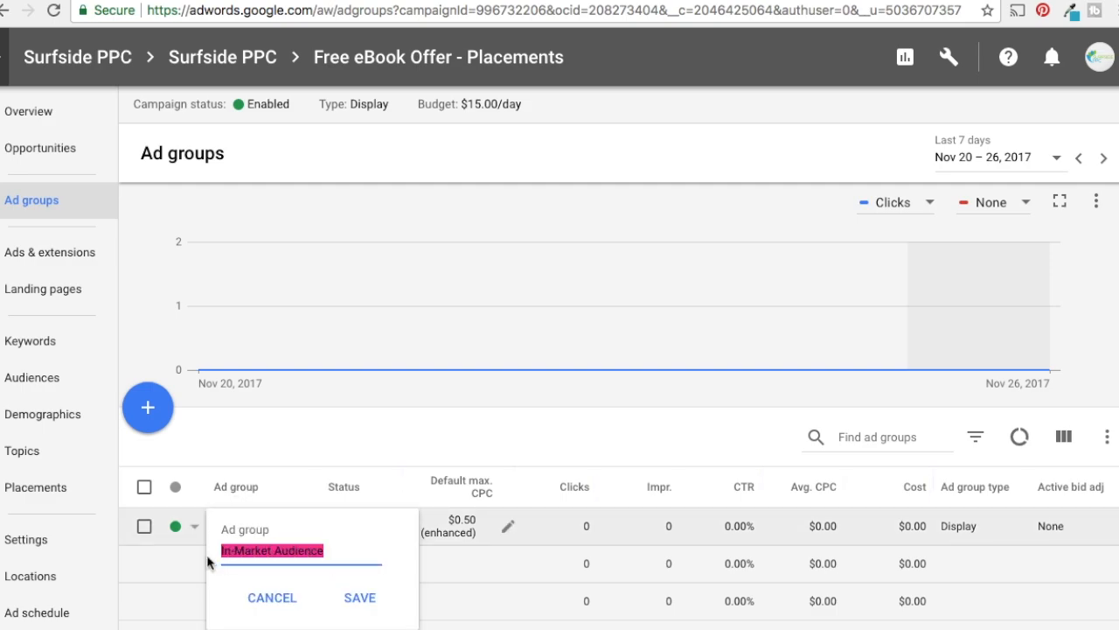
text(Placements)
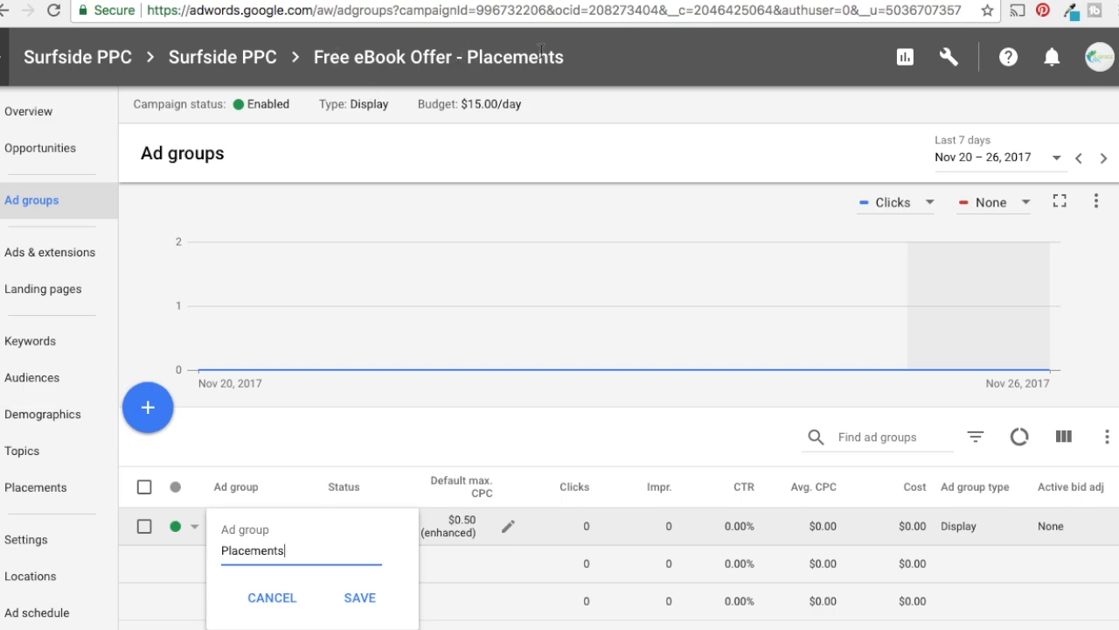
click(359, 597)
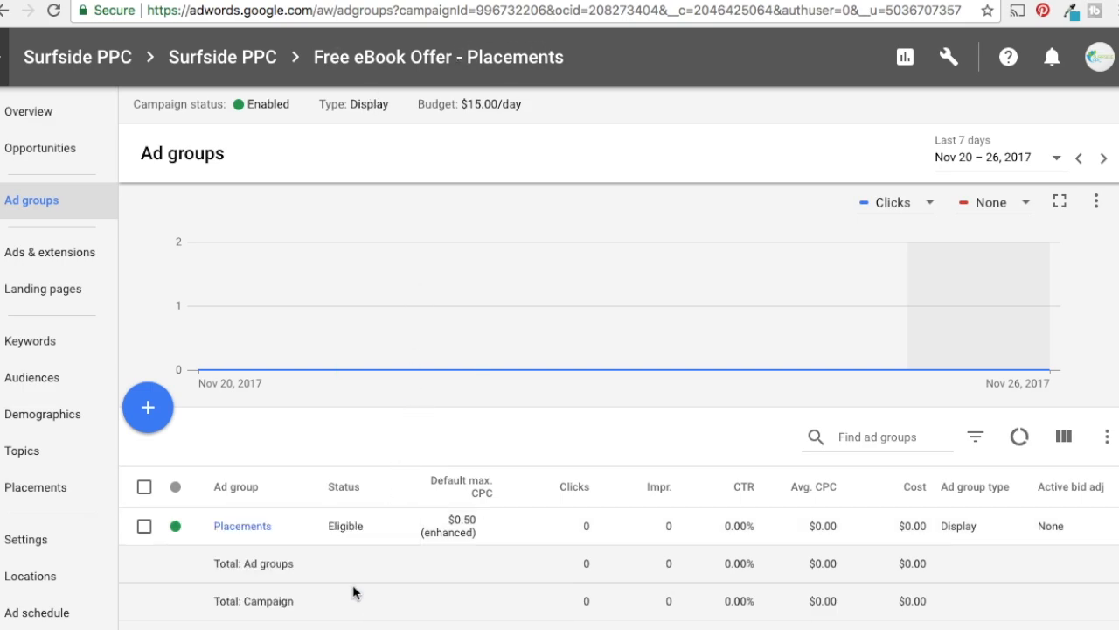
Open the Placements ad group and remove all of its in-market and custom intent audiences
click(245, 527)
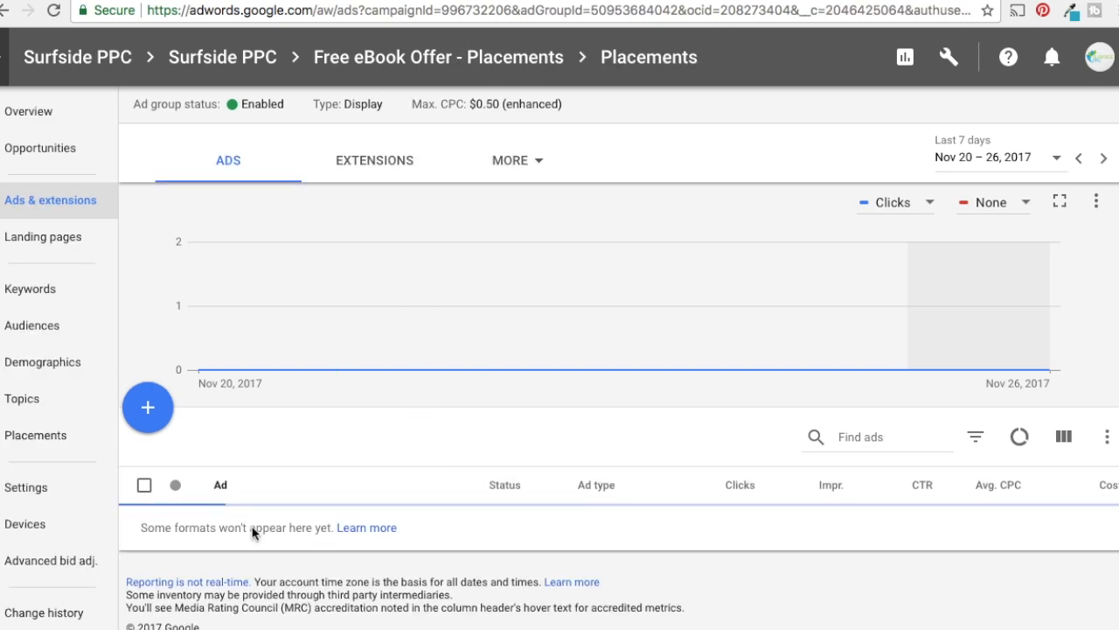
click(49, 332)
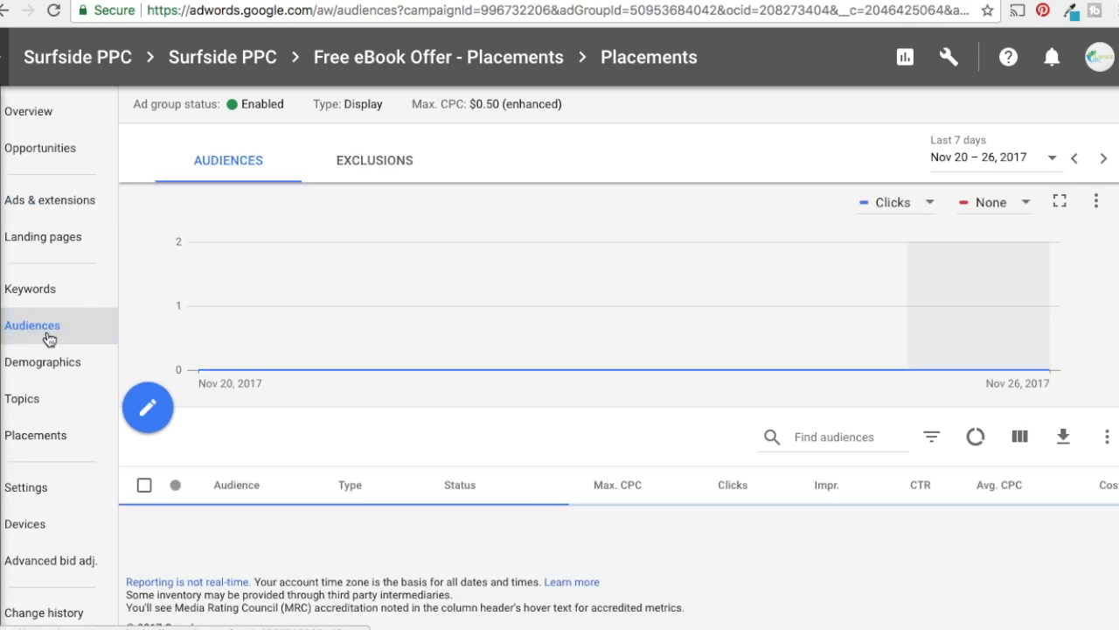
scroll(153, 358, down, 3)
click(143, 345)
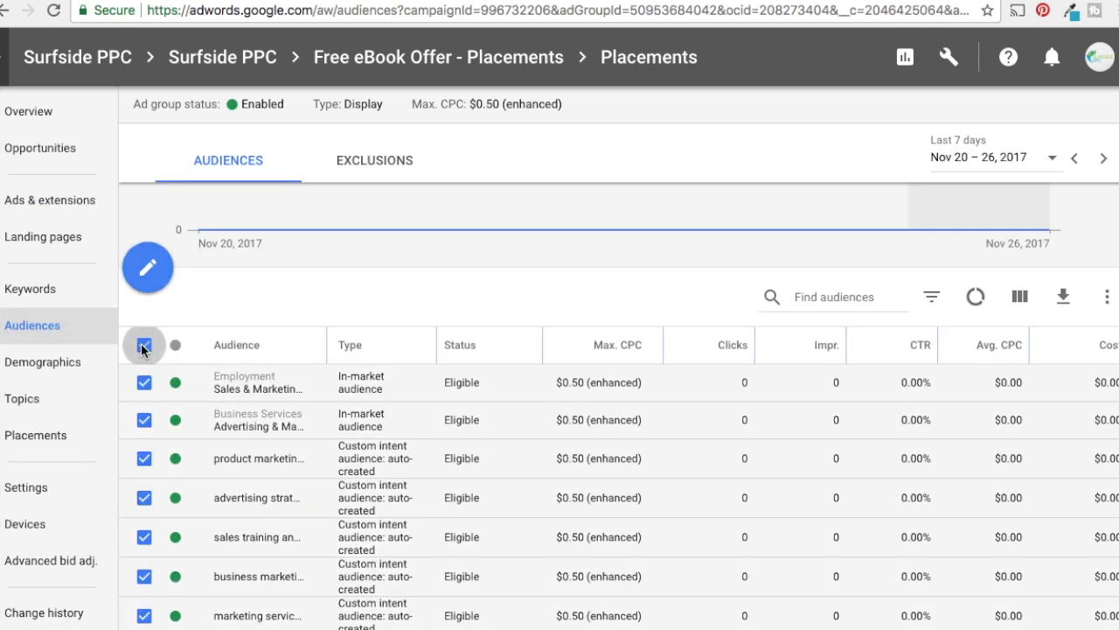
click(263, 298)
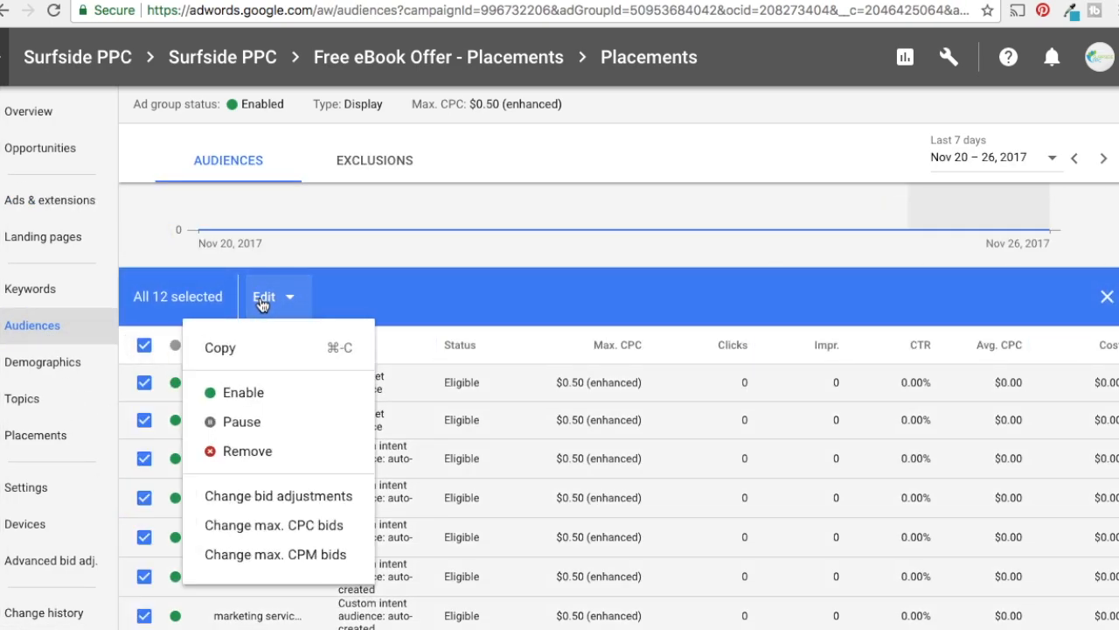
click(259, 452)
click(688, 376)
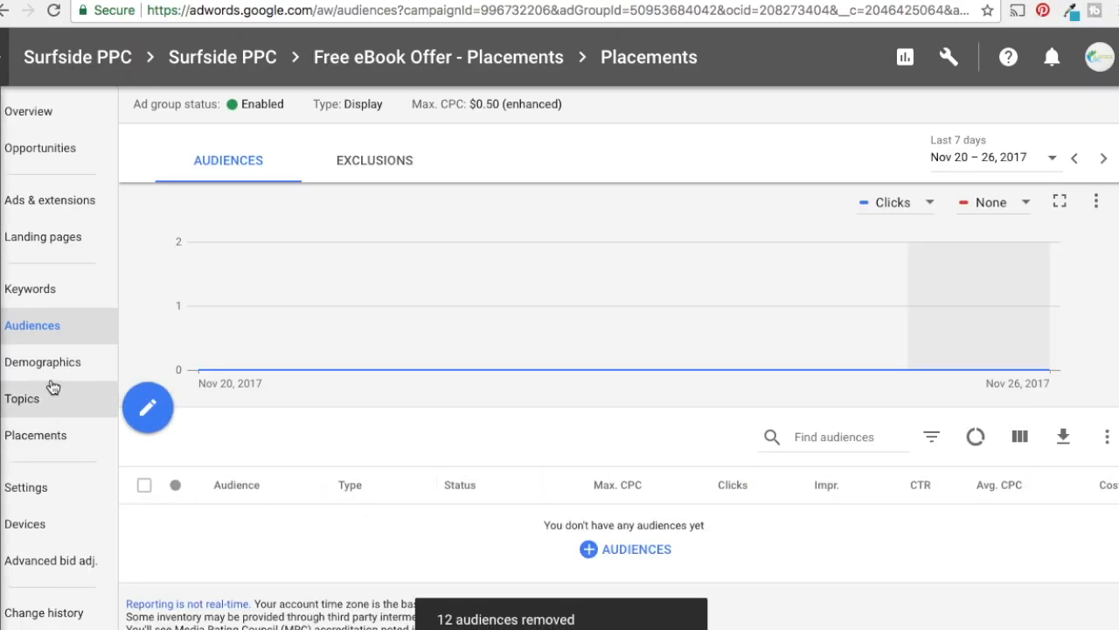
Review the age demographics and the copied image ads of the Placements ad group
click(14, 366)
scroll(423, 481, down, 3)
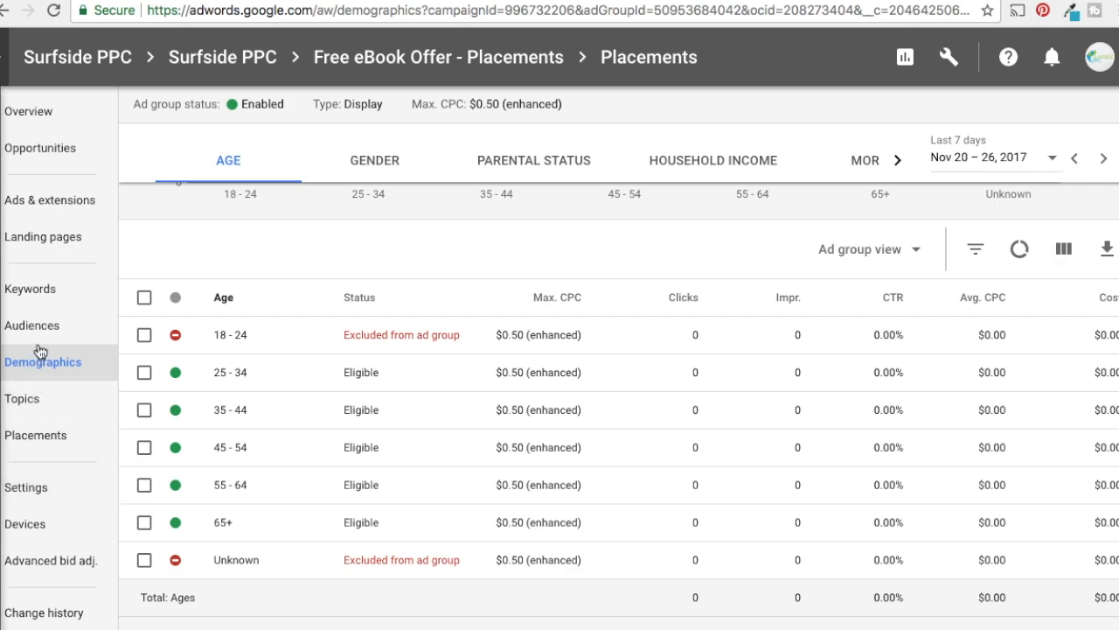
click(42, 203)
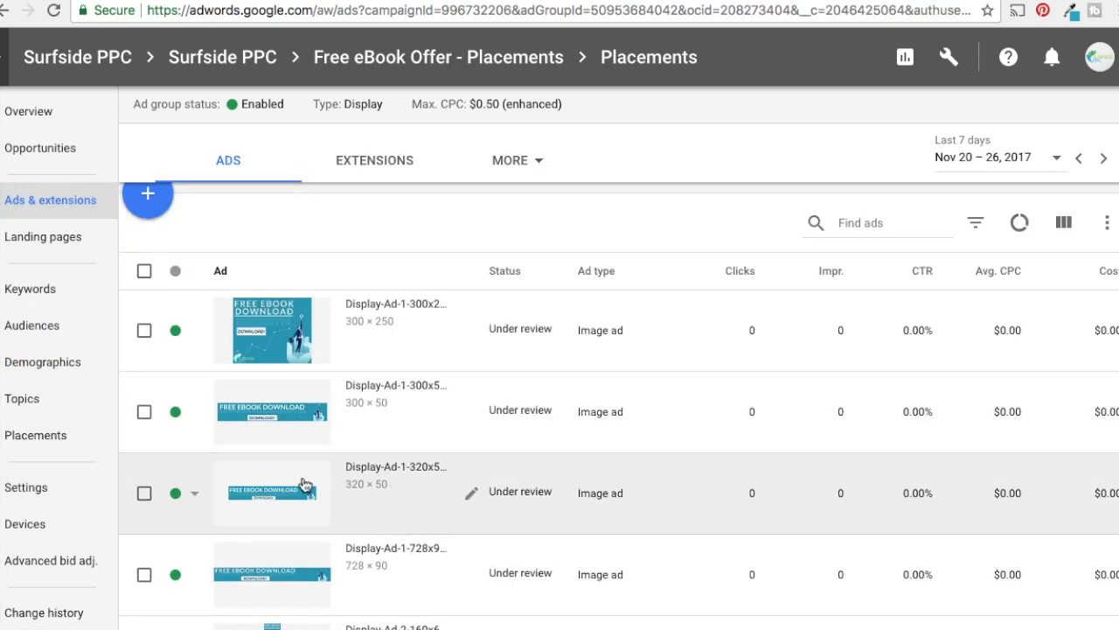
scroll(525, 470, down, 3)
scroll(542, 469, up, 5)
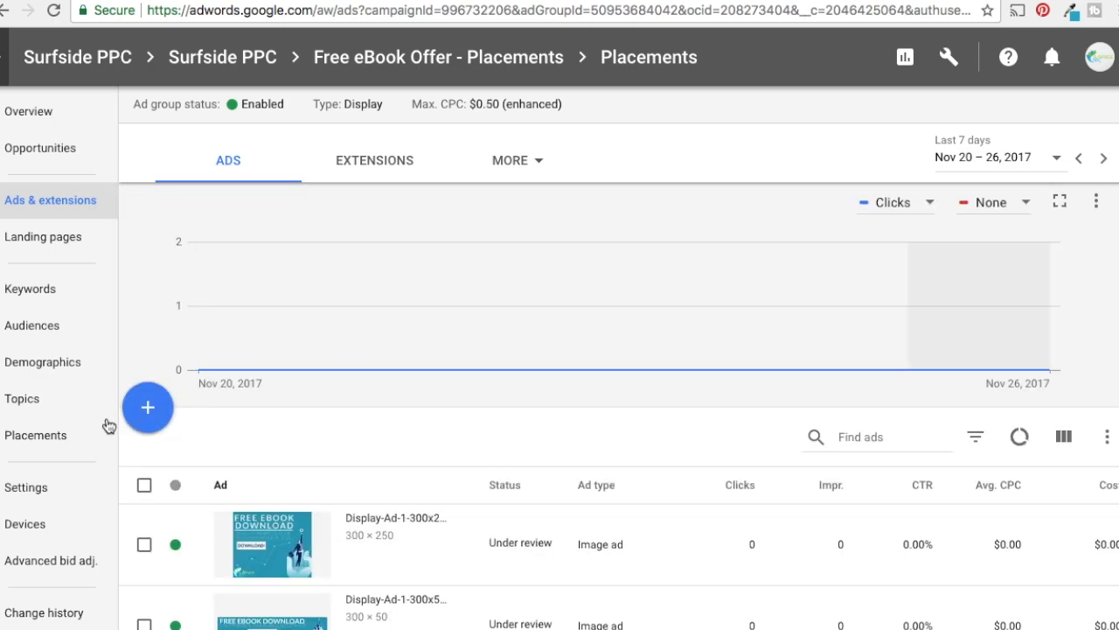
Start adding placements to the Placements ad group with the Targeting setting and browse into the Websites category
click(51, 443)
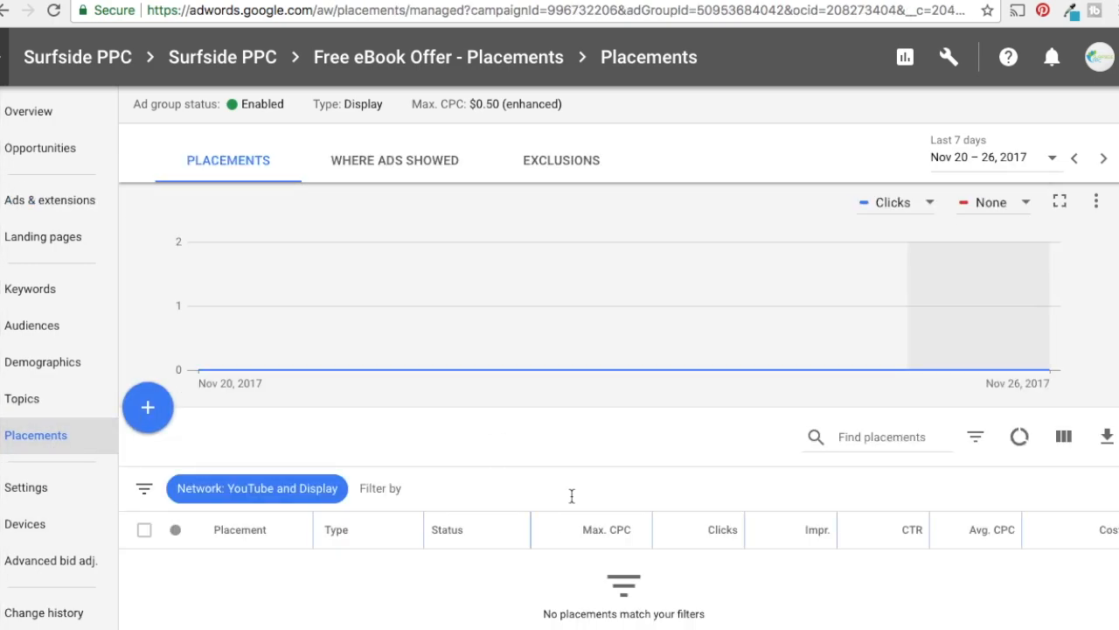
scroll(572, 496, down, 2)
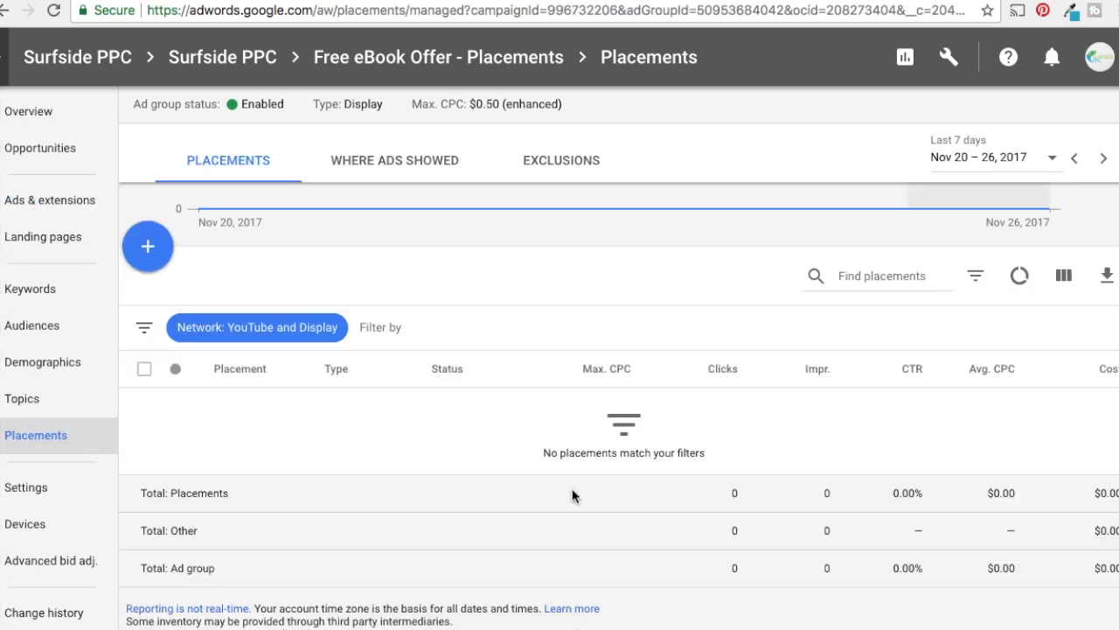
click(148, 249)
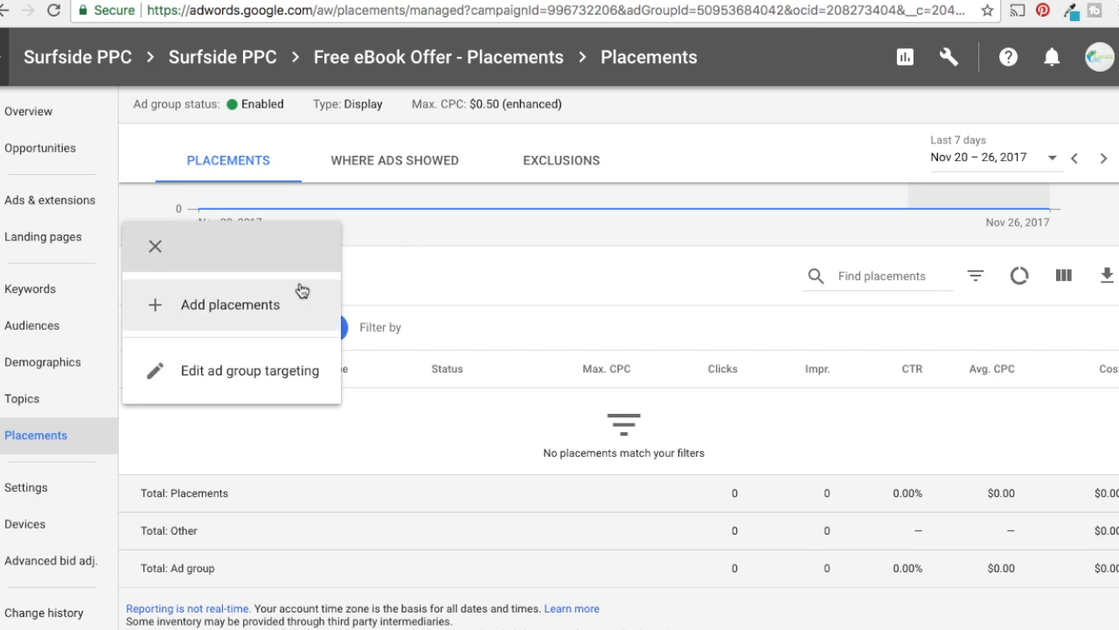
click(215, 306)
scroll(730, 345, down, 2)
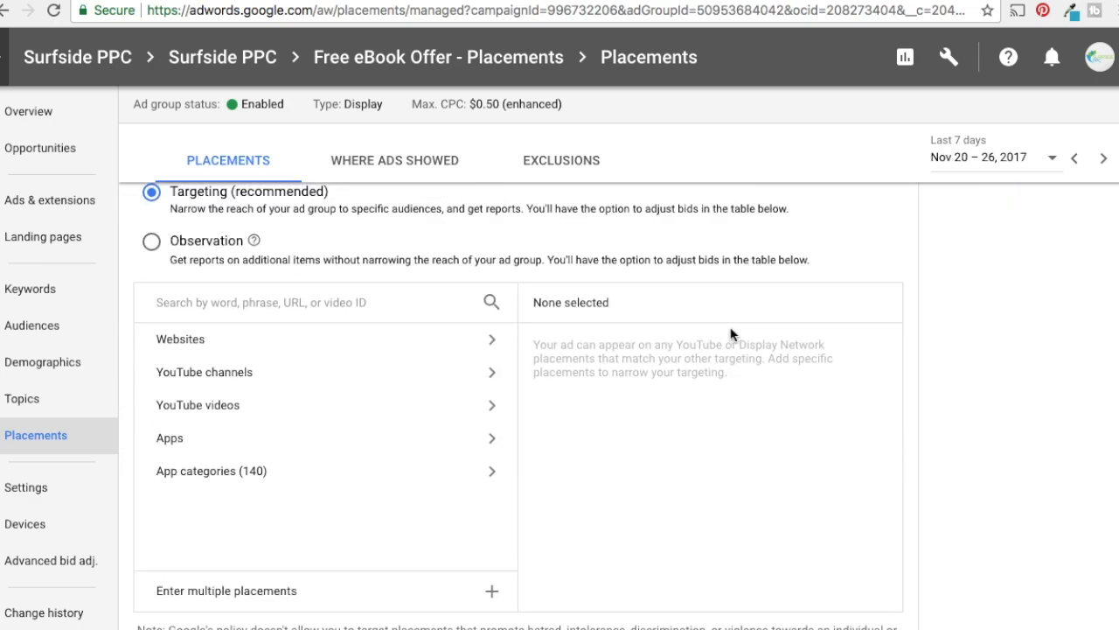
scroll(351, 333, up, 1)
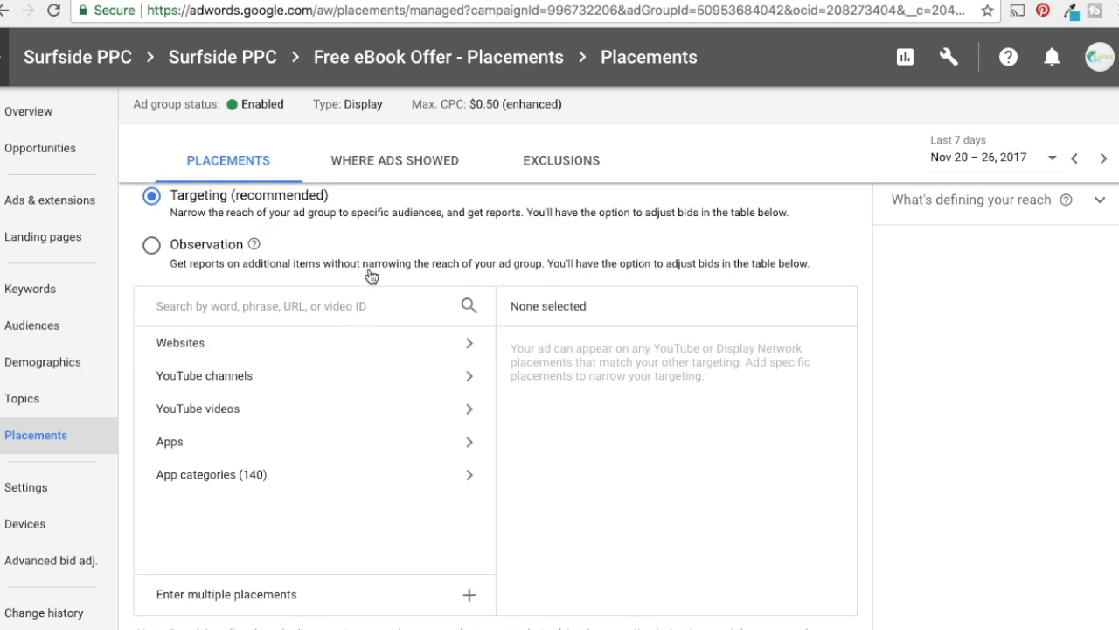
scroll(376, 267, up, 1)
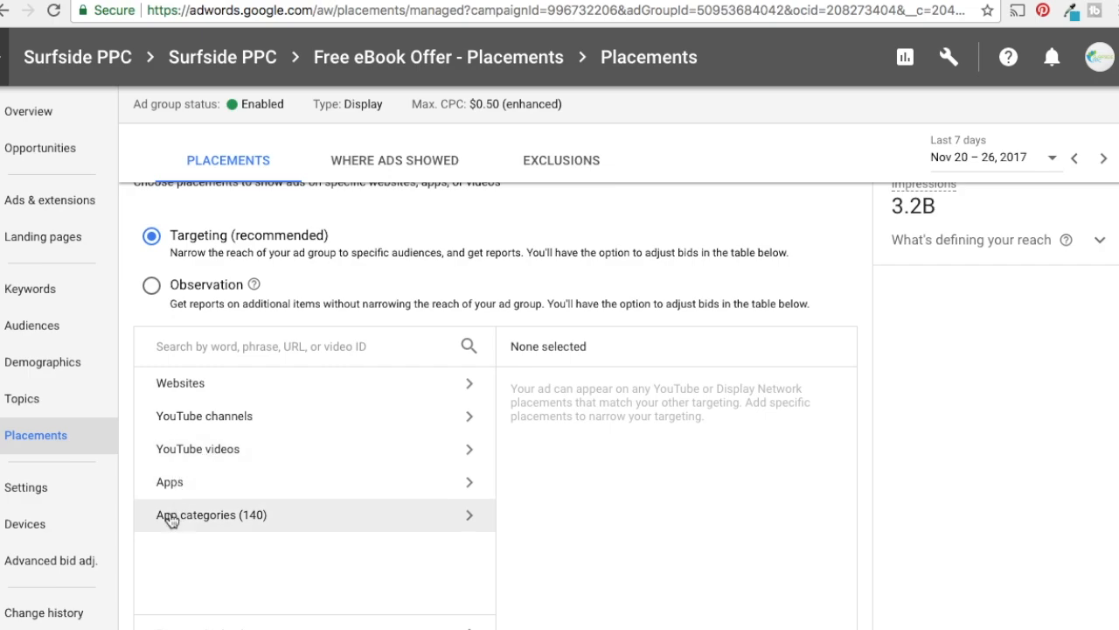
scroll(705, 446, down, 5)
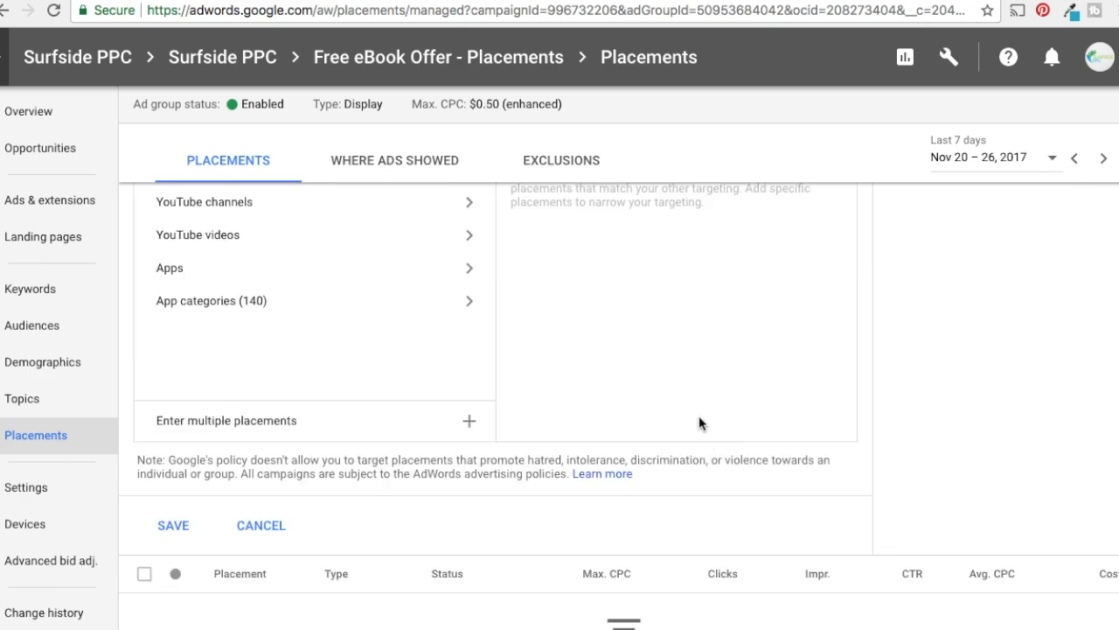
scroll(707, 424, up, 4)
click(345, 341)
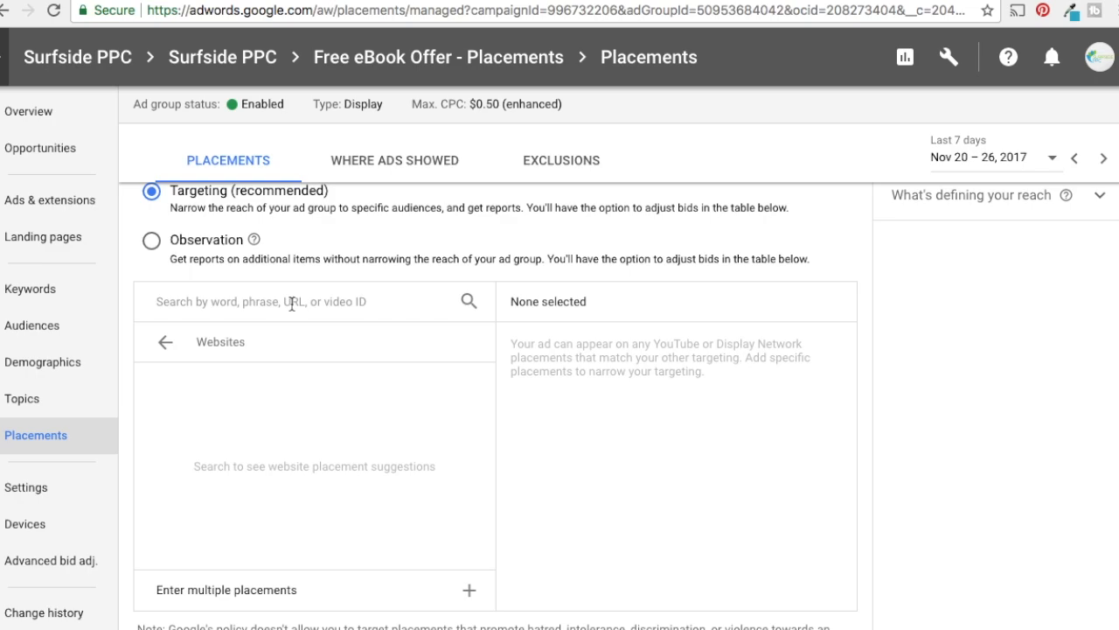
Search the website placements for "business" and select both smallbiztrends.com Small Business Articles placements, Top right and Bottom right
click(290, 304)
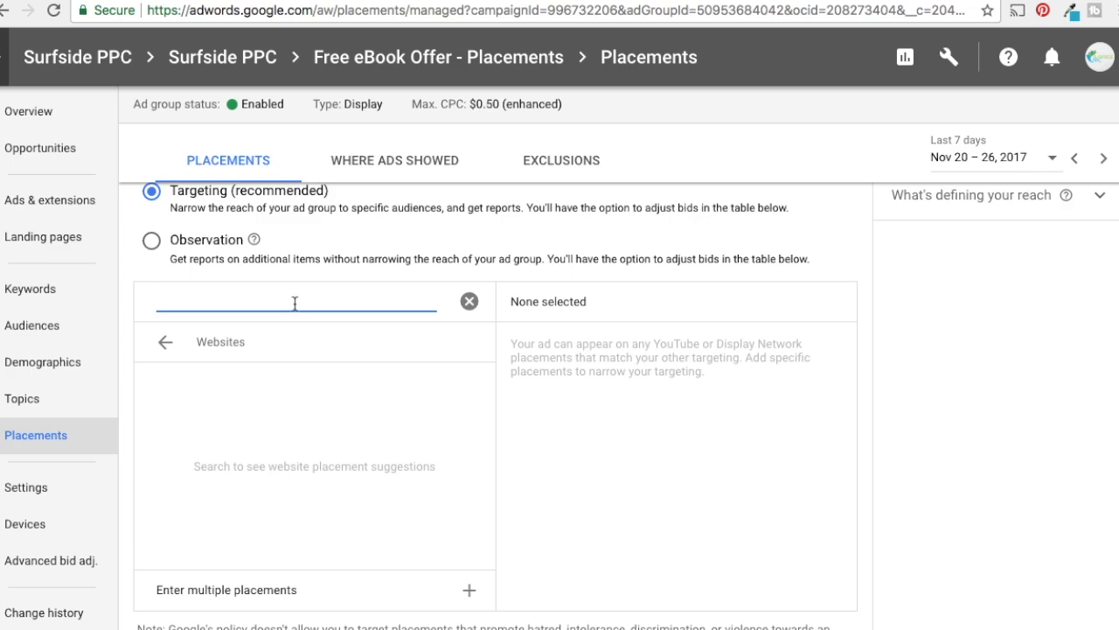
text(business)
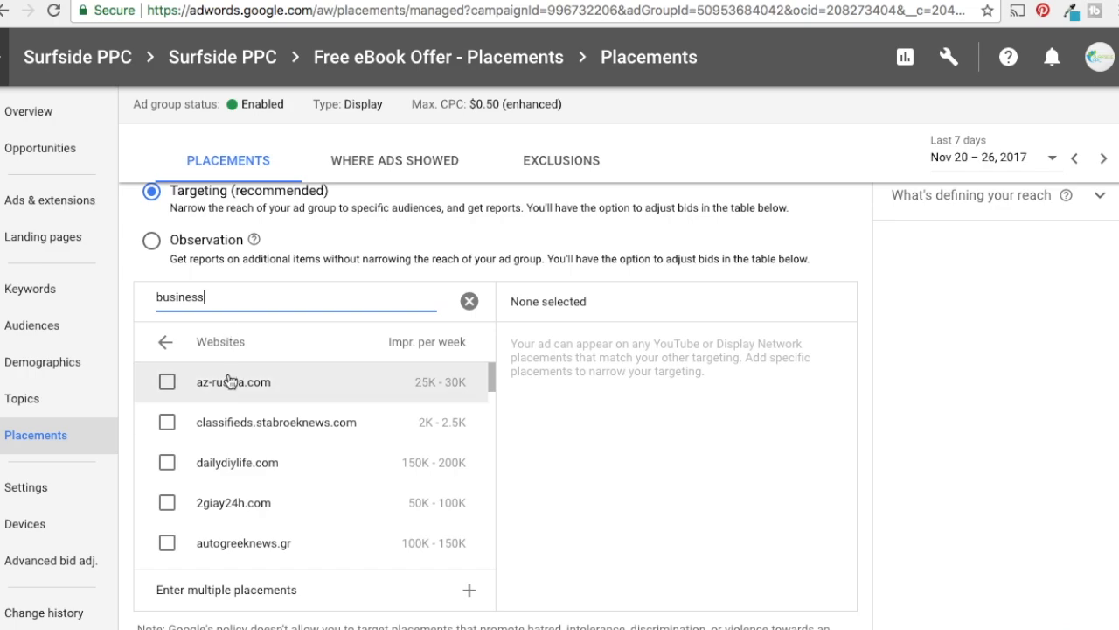
scroll(236, 450, down, 2)
scroll(263, 452, down, 2)
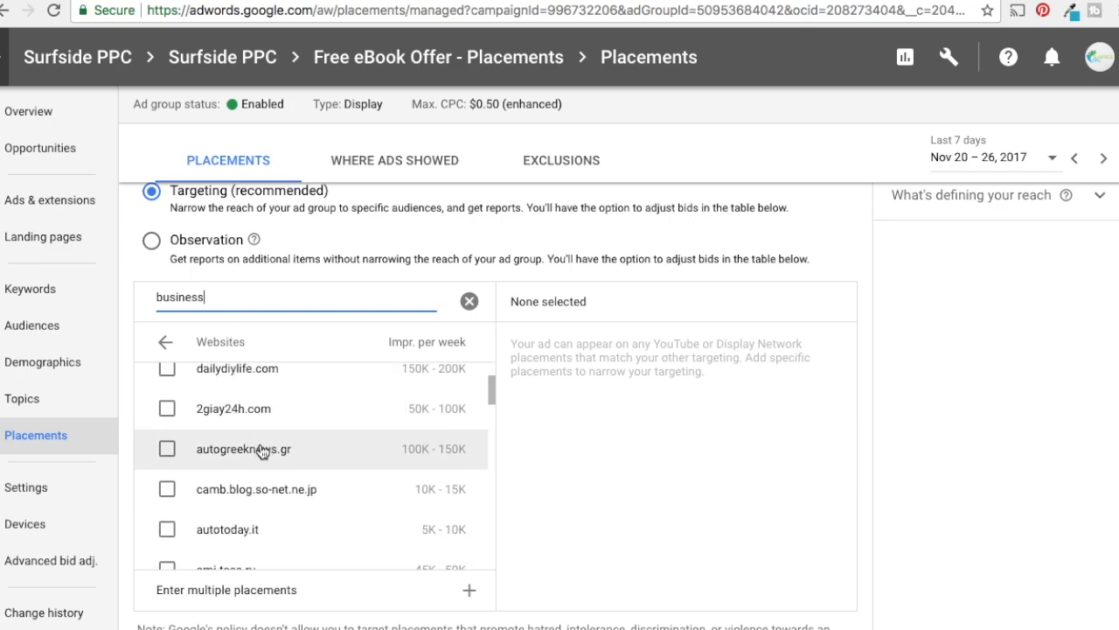
scroll(445, 418, down, 10)
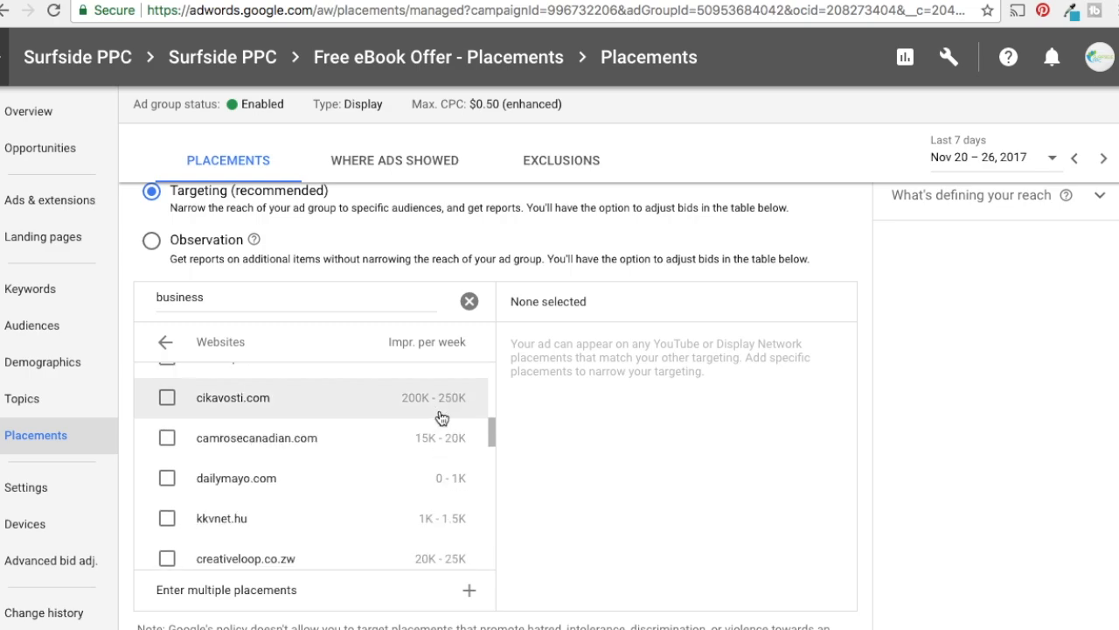
scroll(444, 411, down, 4)
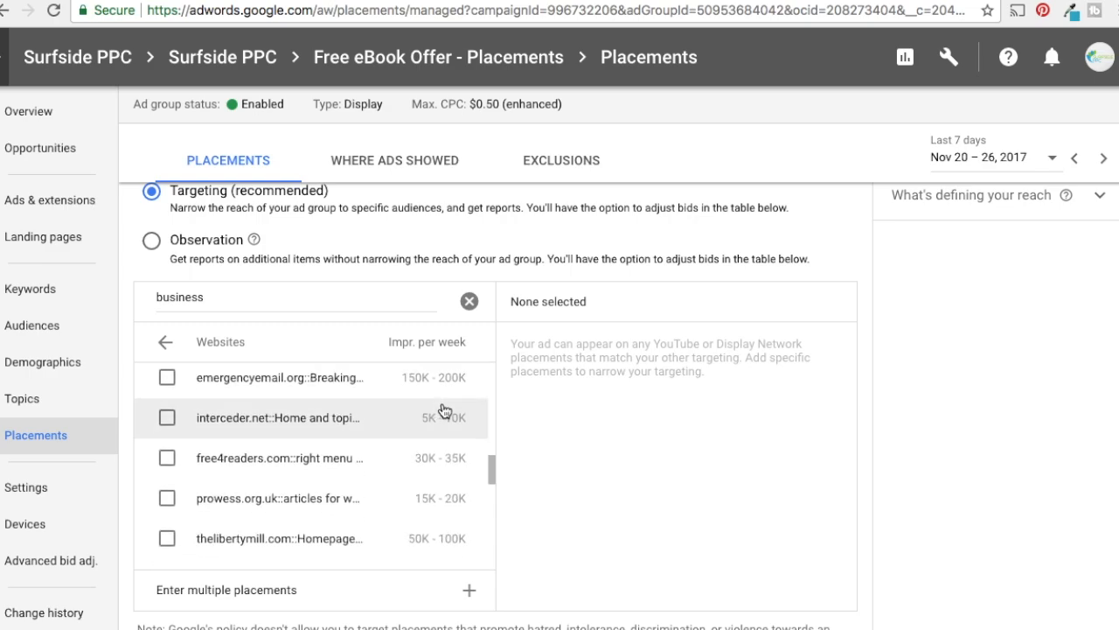
scroll(443, 409, down, 3)
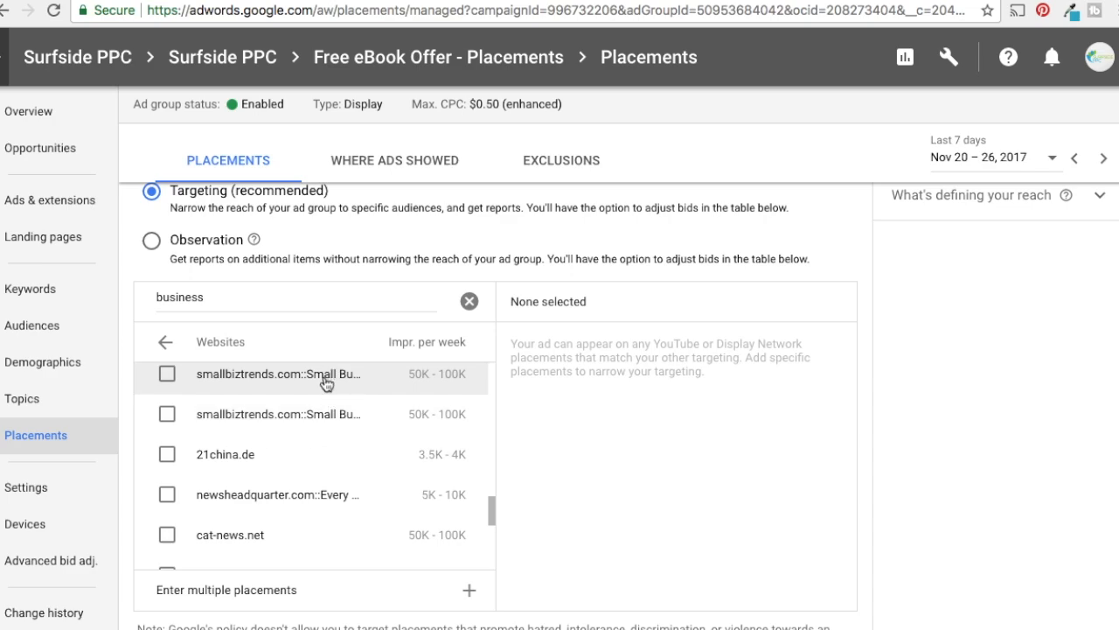
click(167, 375)
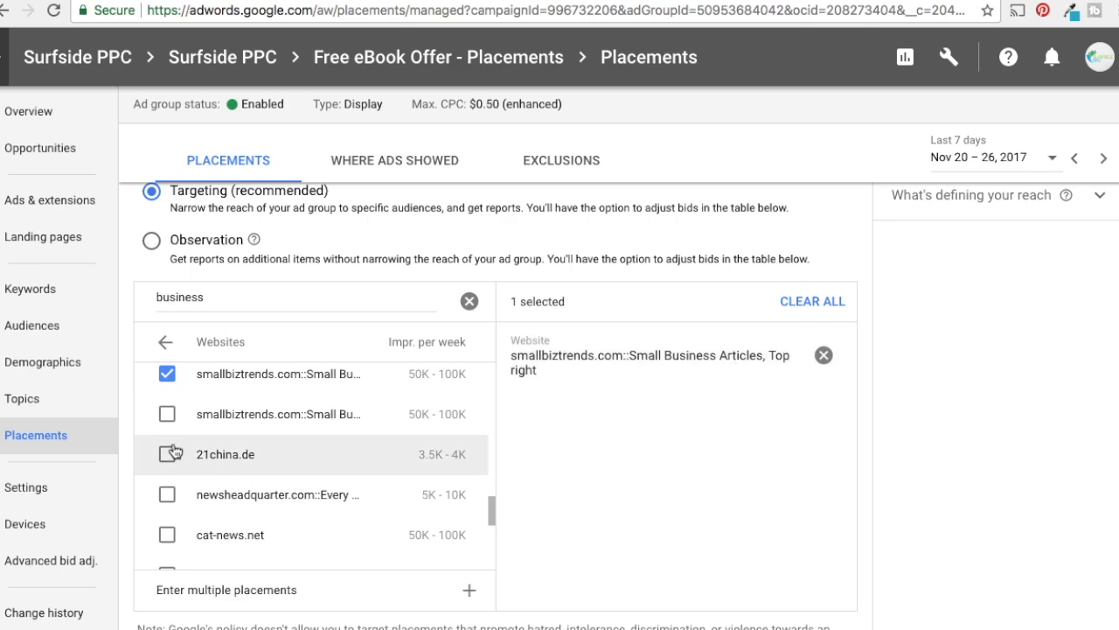
click(167, 414)
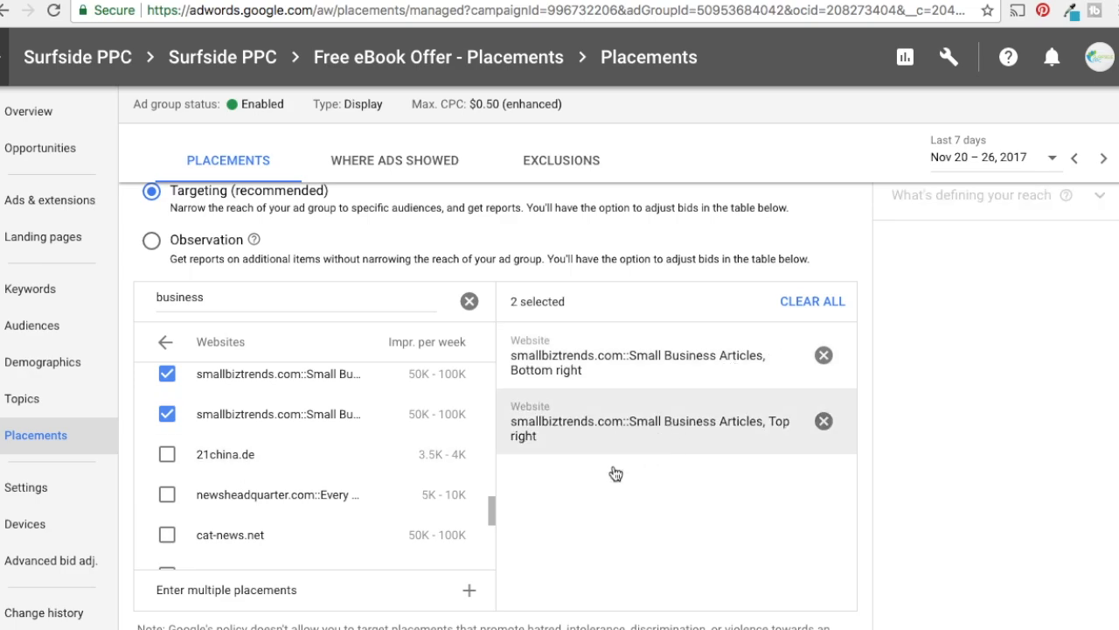
Add the mytopbusinessideas.com all-pages placement and the allbusiness.com small business content placement from the same website results
drag(490, 512, 489, 548)
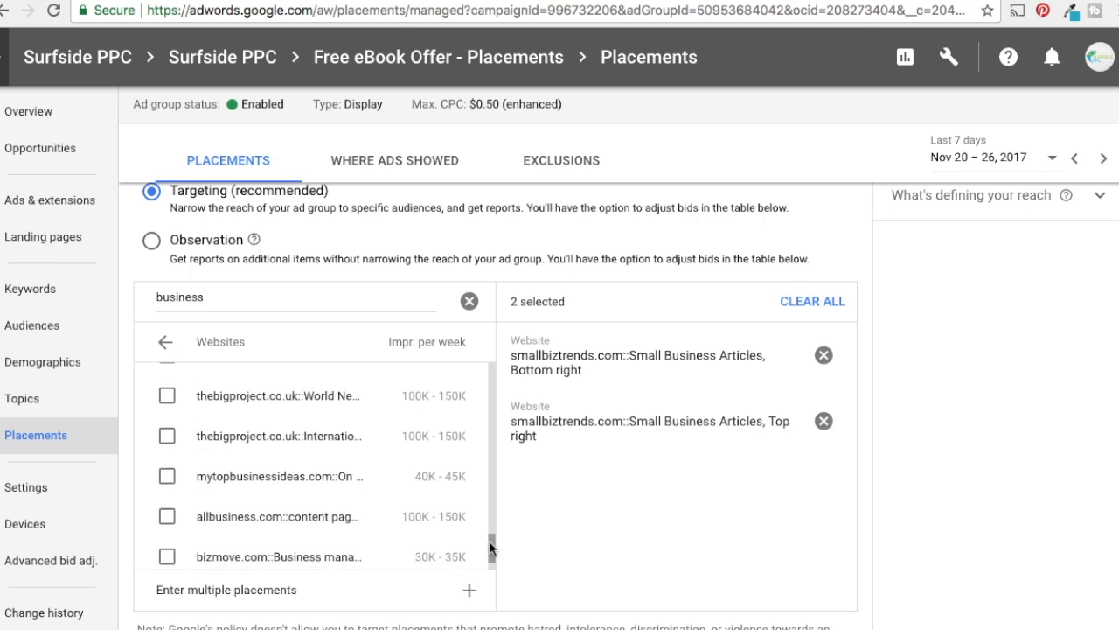
click(166, 476)
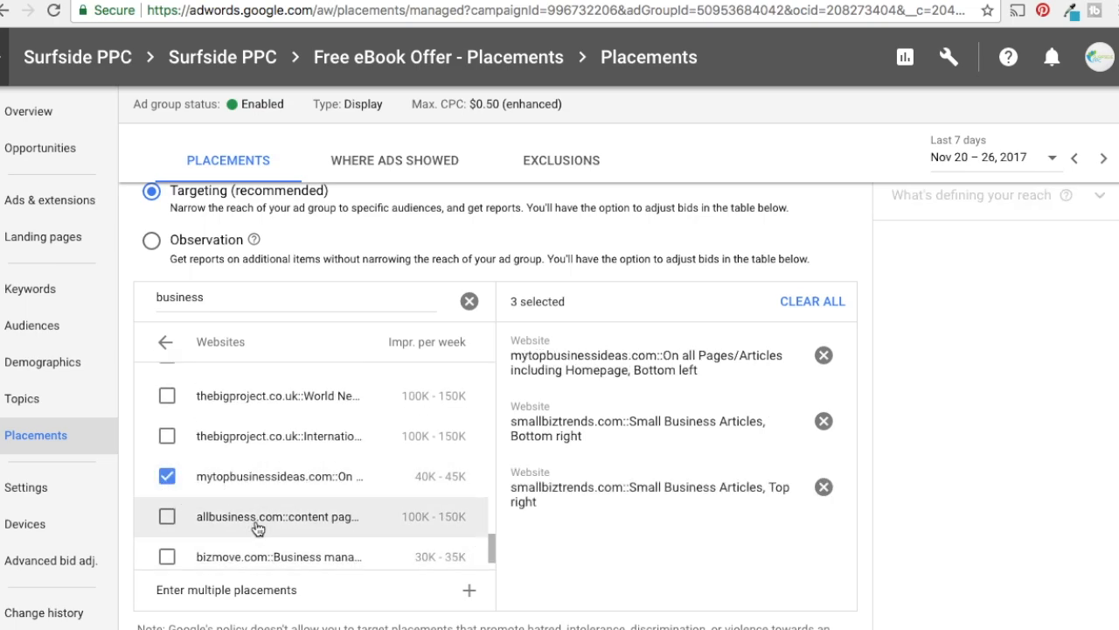
click(167, 517)
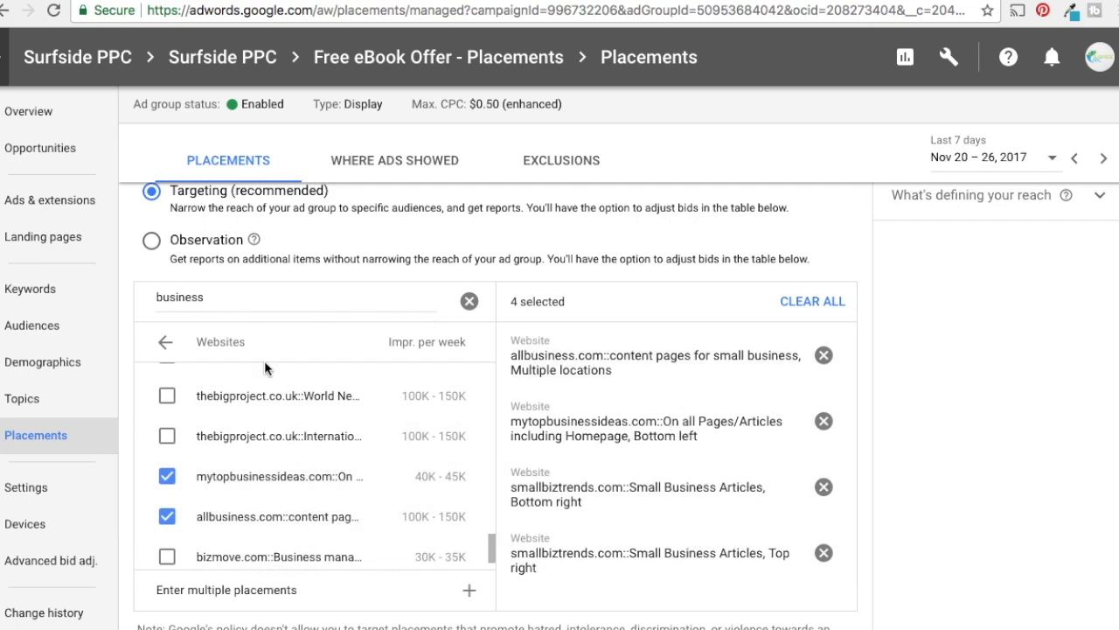
scroll(264, 394, down, 4)
click(208, 437)
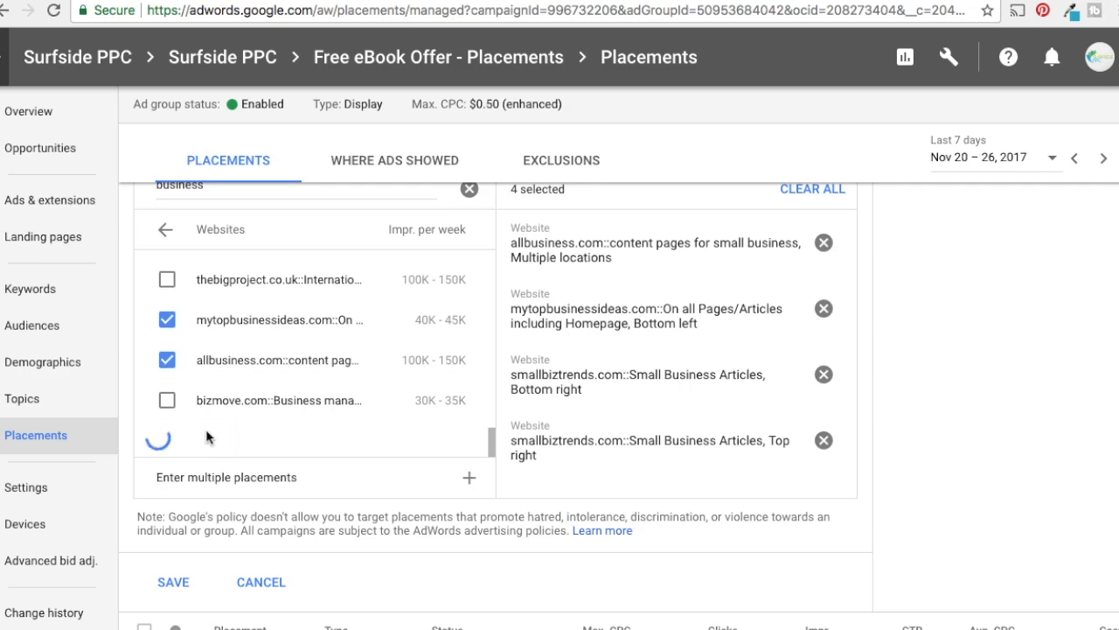
scroll(262, 432, down, 5)
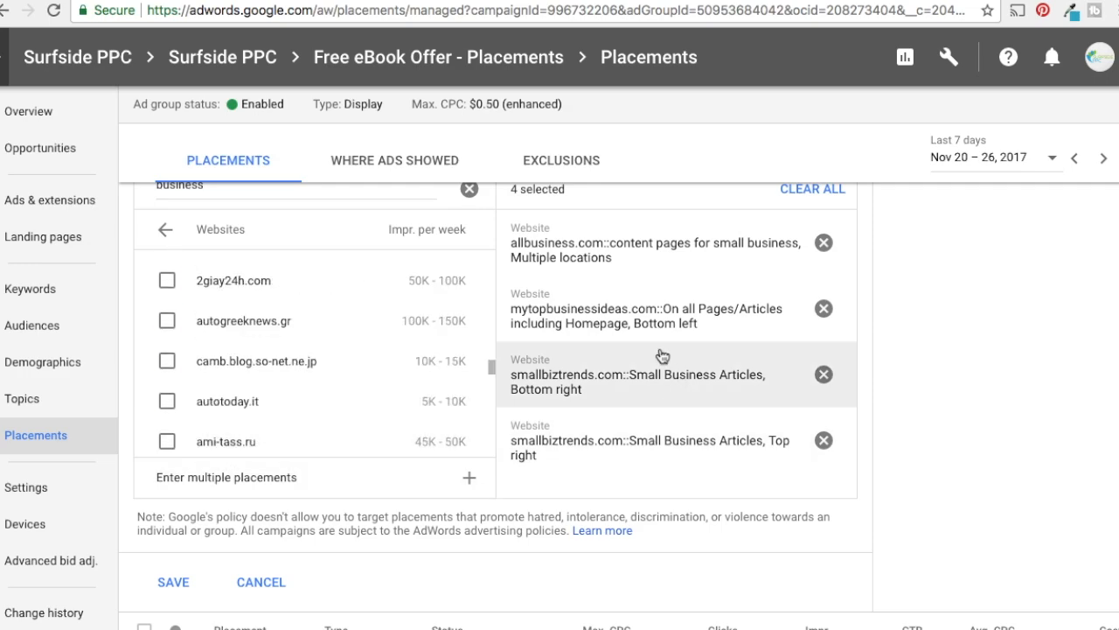
Replace the website placement search term with "entrepreneur.com"
scroll(685, 332, up, 1)
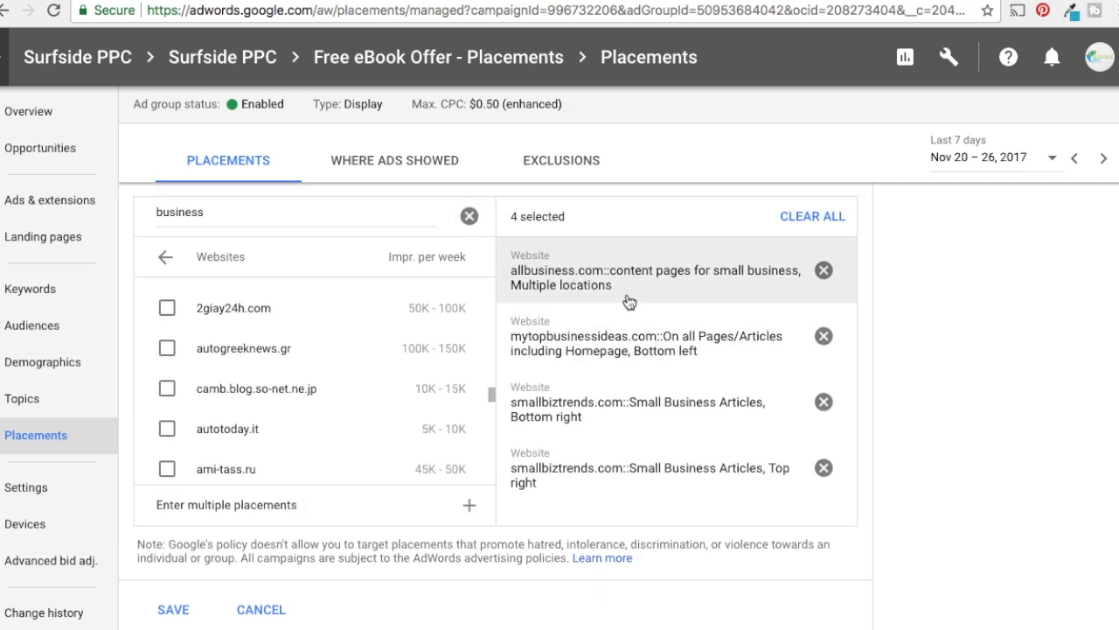
scroll(628, 301, up, 3)
double_click(224, 369)
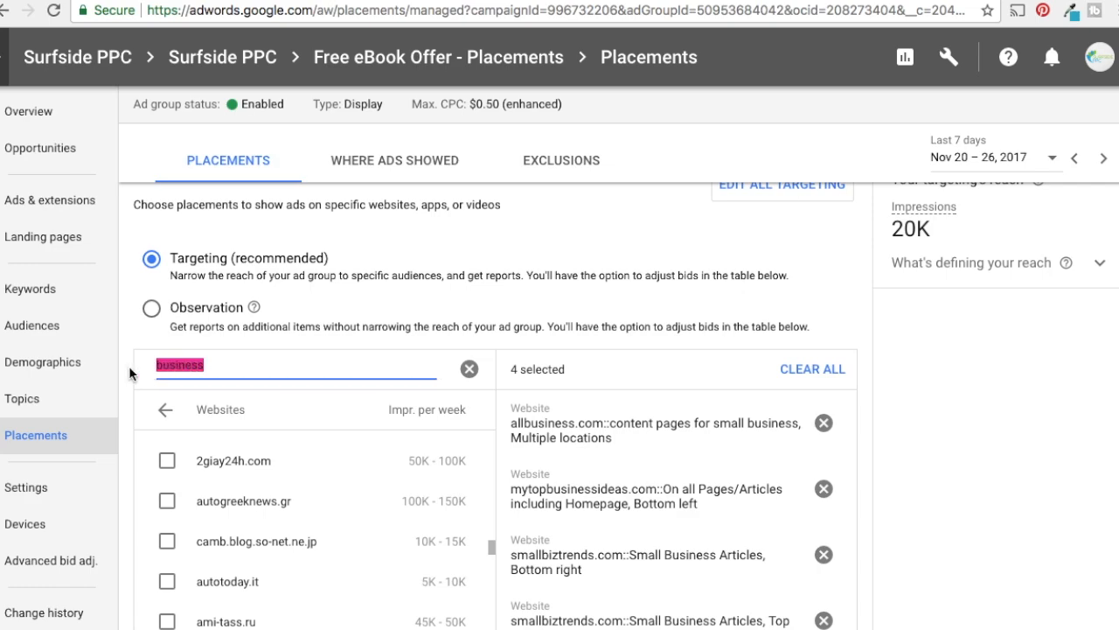
text(entrepreneur.com)
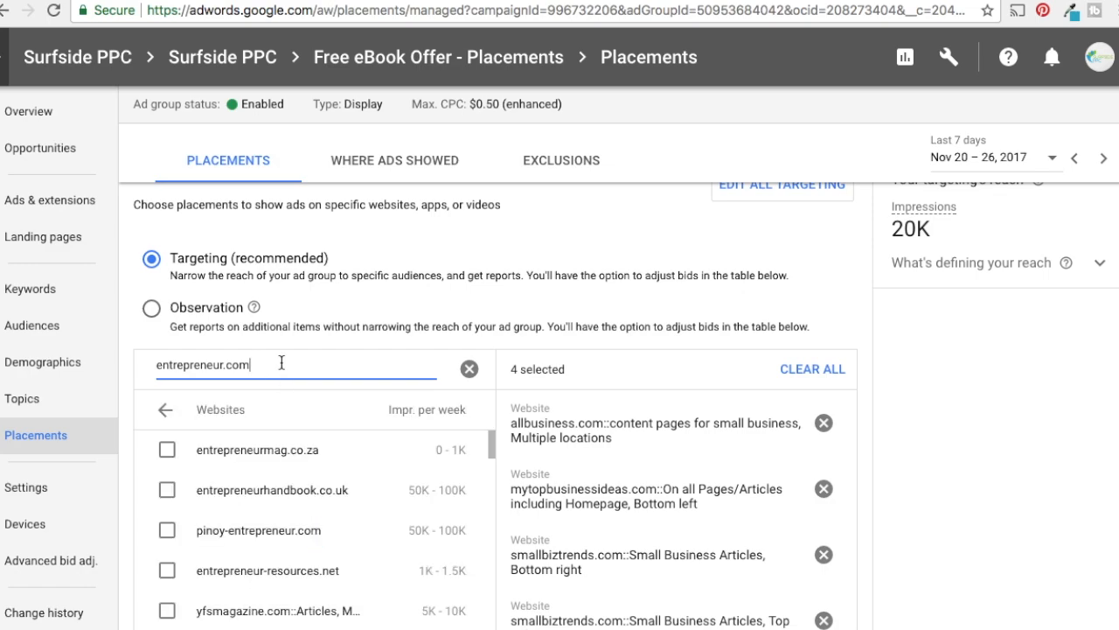
Add the entrepreneur-resources.net, zeromillion.com and womenhomebusiness.com website placements from the entrepreneur.com results
scroll(306, 481, down, 1)
scroll(542, 489, down, 1)
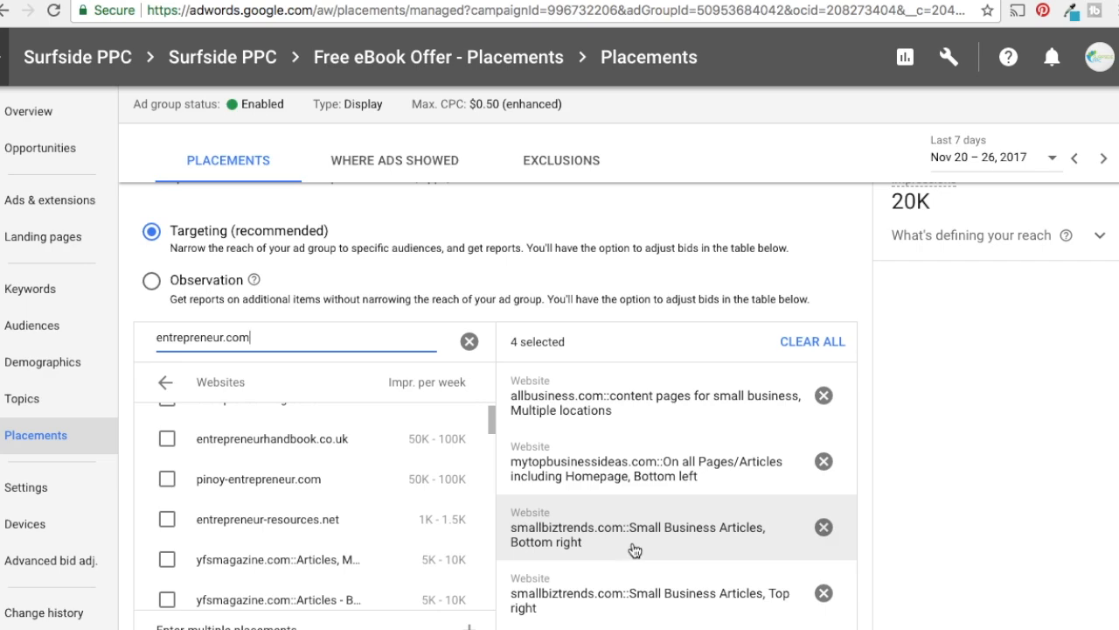
click(185, 519)
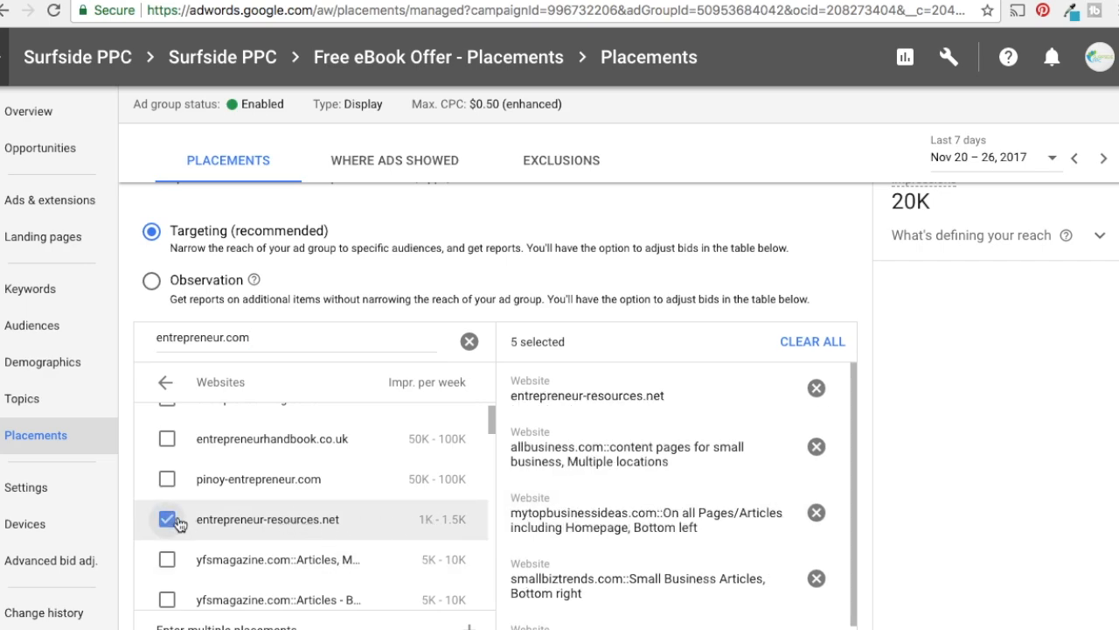
scroll(306, 529, down, 3)
scroll(316, 529, down, 1)
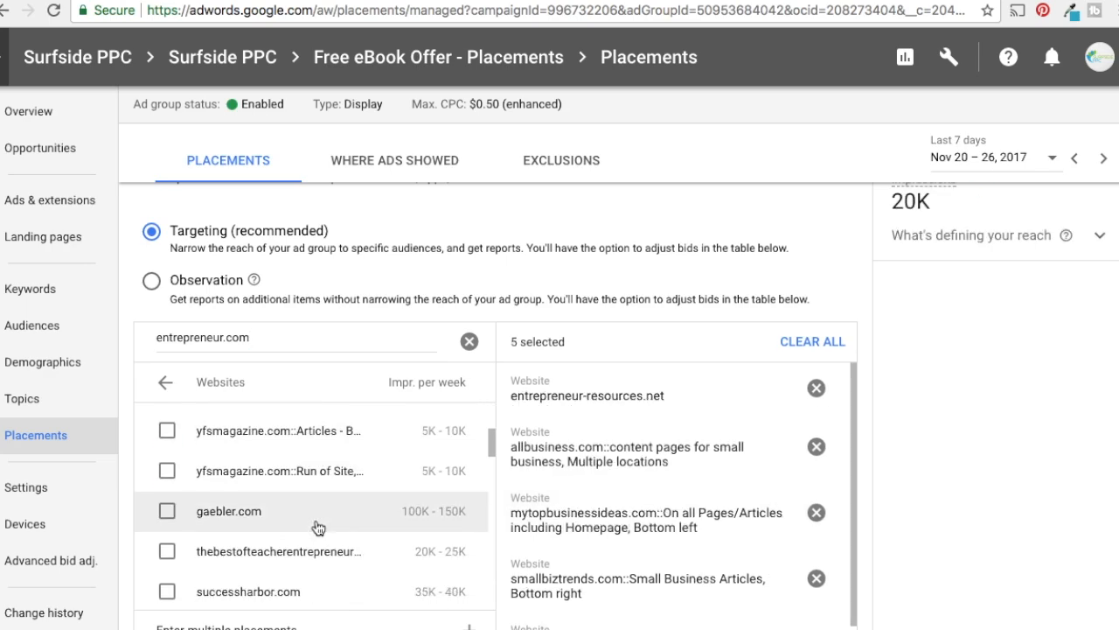
scroll(325, 528, down, 2)
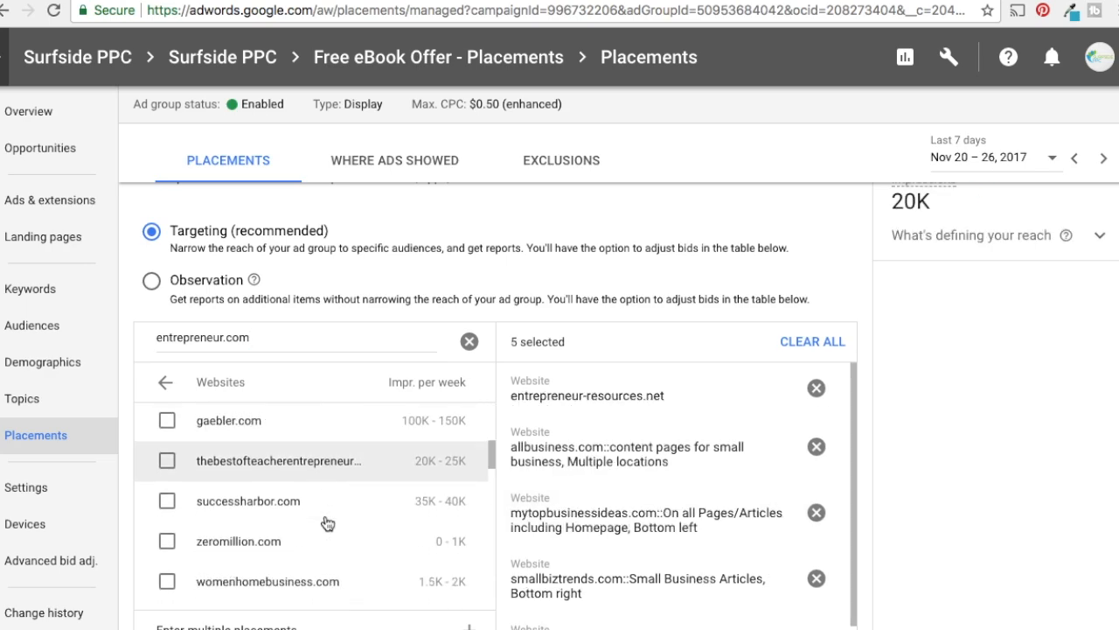
click(170, 547)
click(165, 582)
Add the entrepreneurshipinabox.com and entrepreneurshipsecret.com website placements and review the selected placements
scroll(258, 519, down, 1)
scroll(258, 519, down, 5)
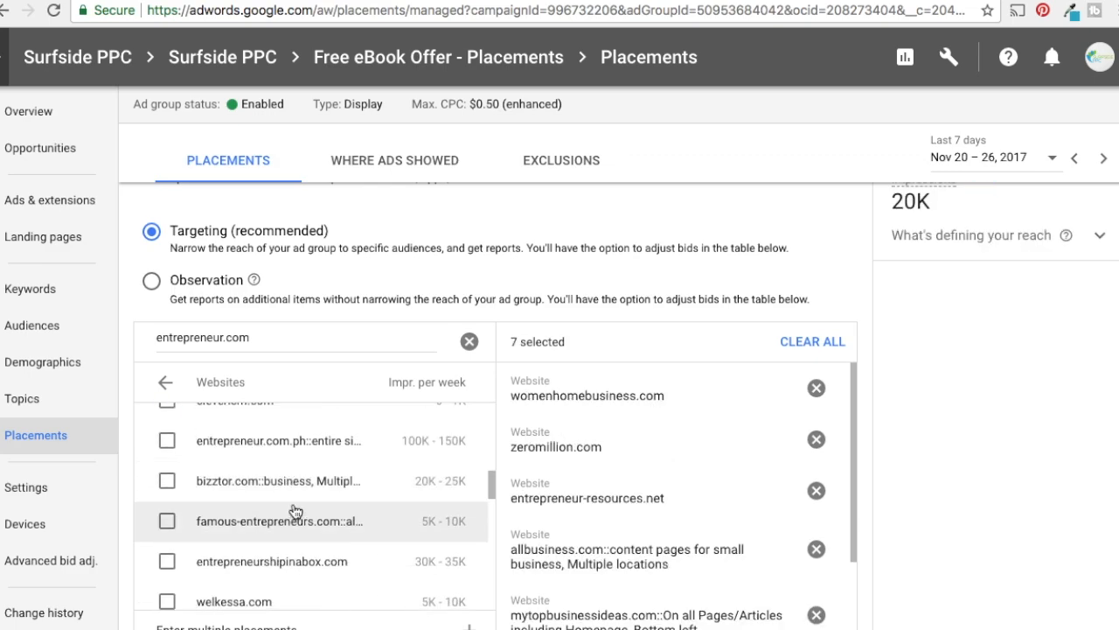
scroll(295, 511, down, 1)
click(166, 511)
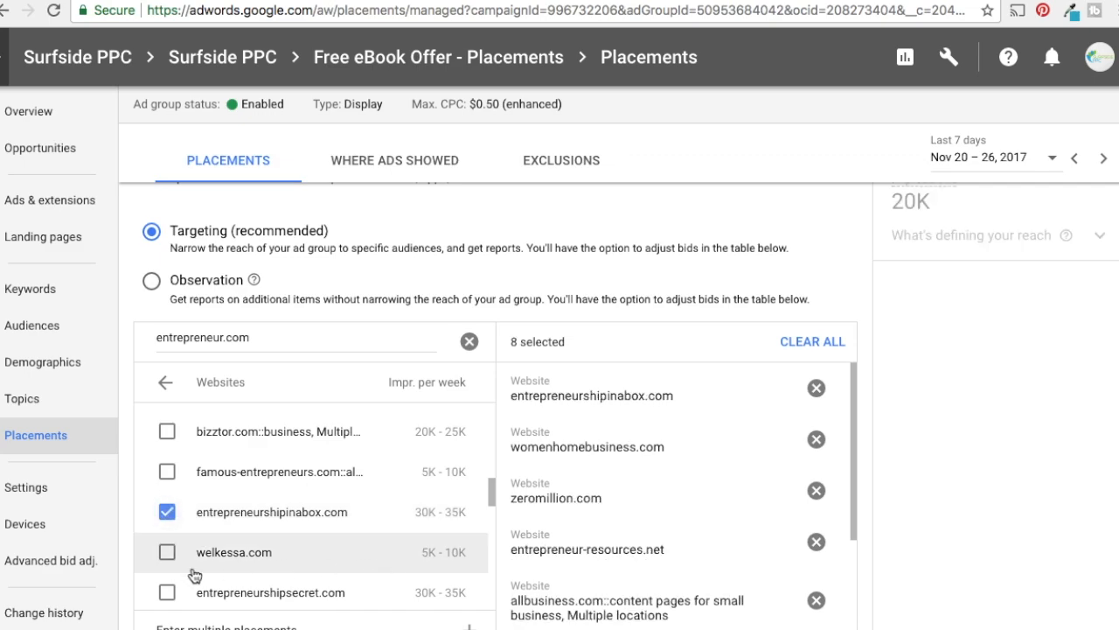
click(166, 592)
scroll(653, 500, down, 1)
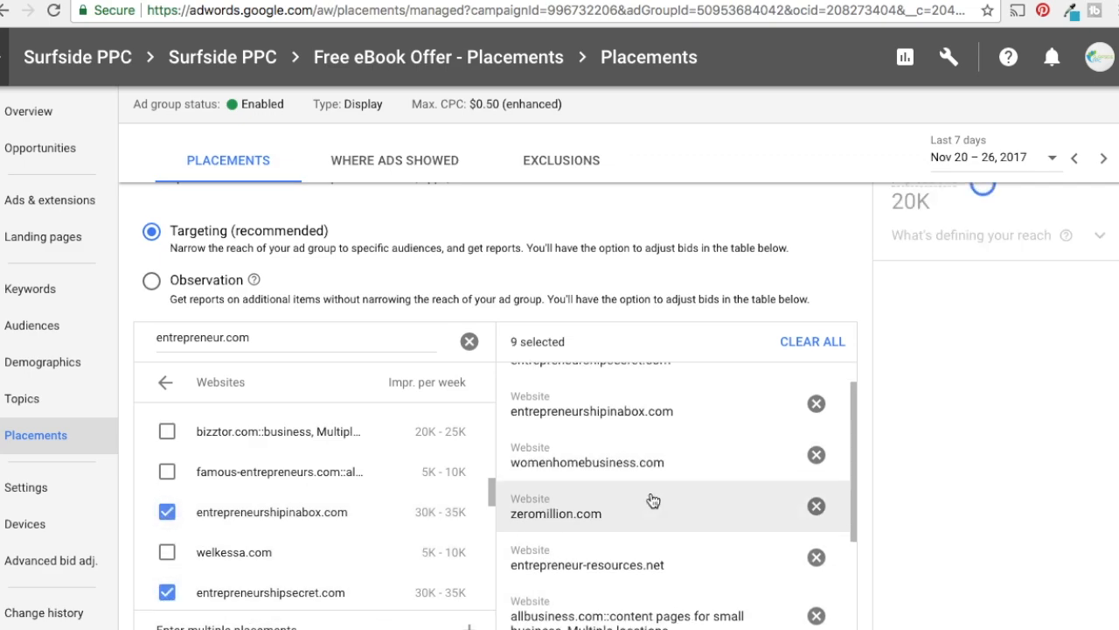
scroll(664, 494, down, 1)
scroll(904, 440, down, 2)
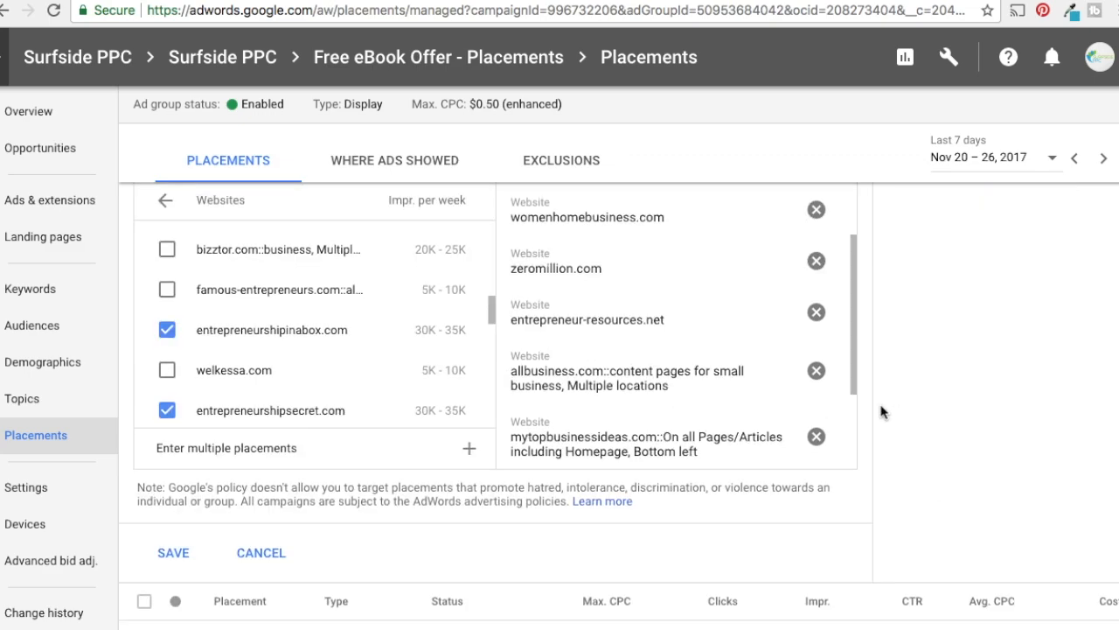
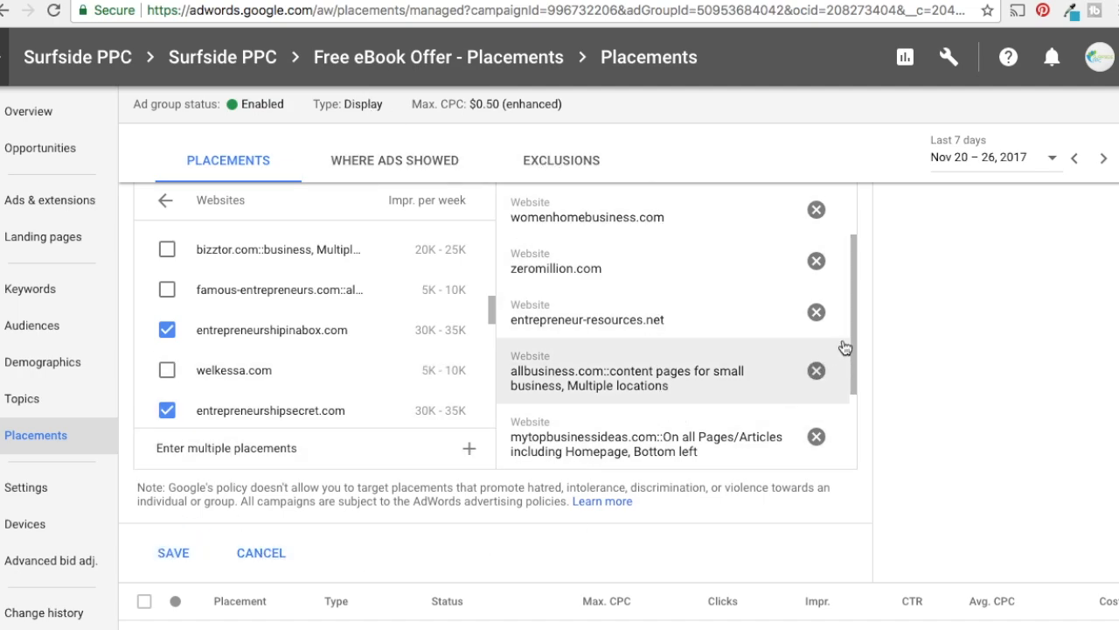
Save the selected website placements to the ad group and review the managed placements table
scroll(852, 328, down, 1)
scroll(853, 328, up, 3)
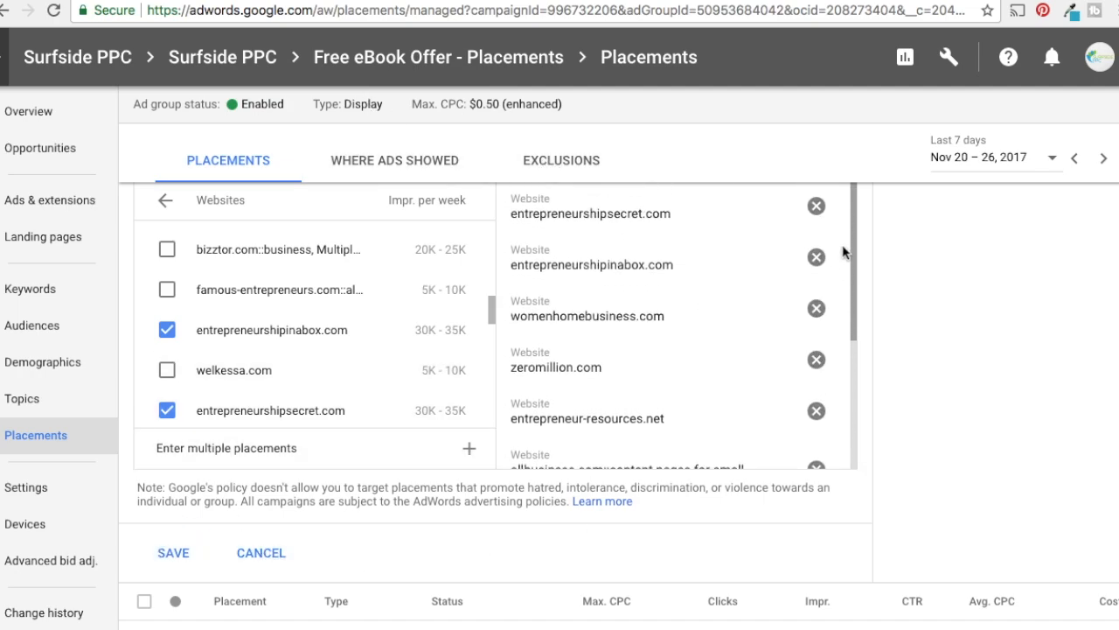
click(172, 556)
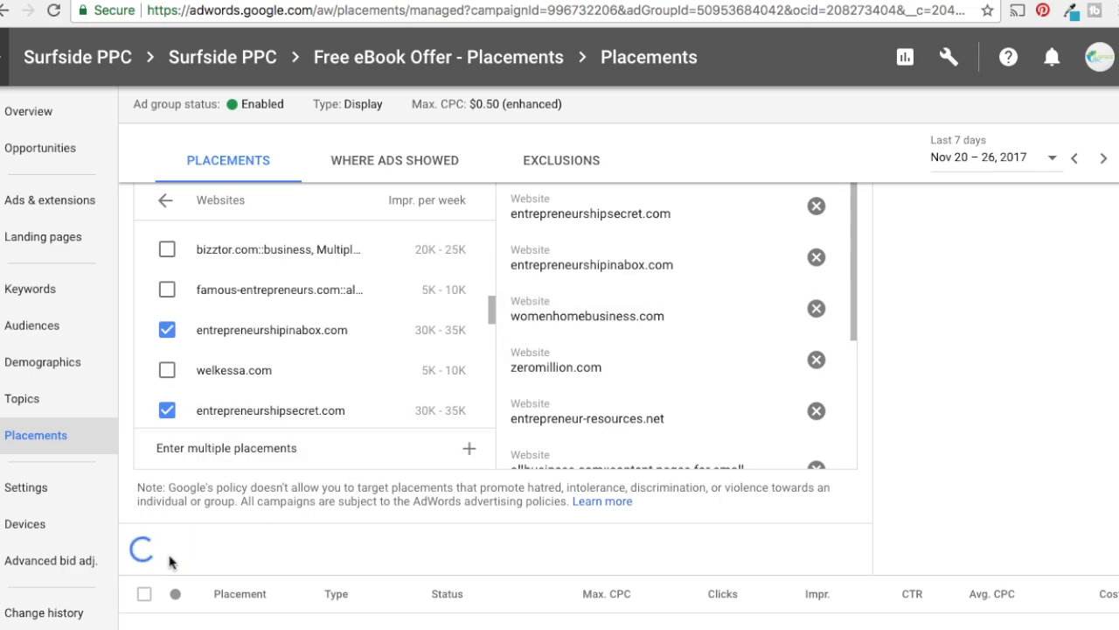
scroll(512, 407, down, 3)
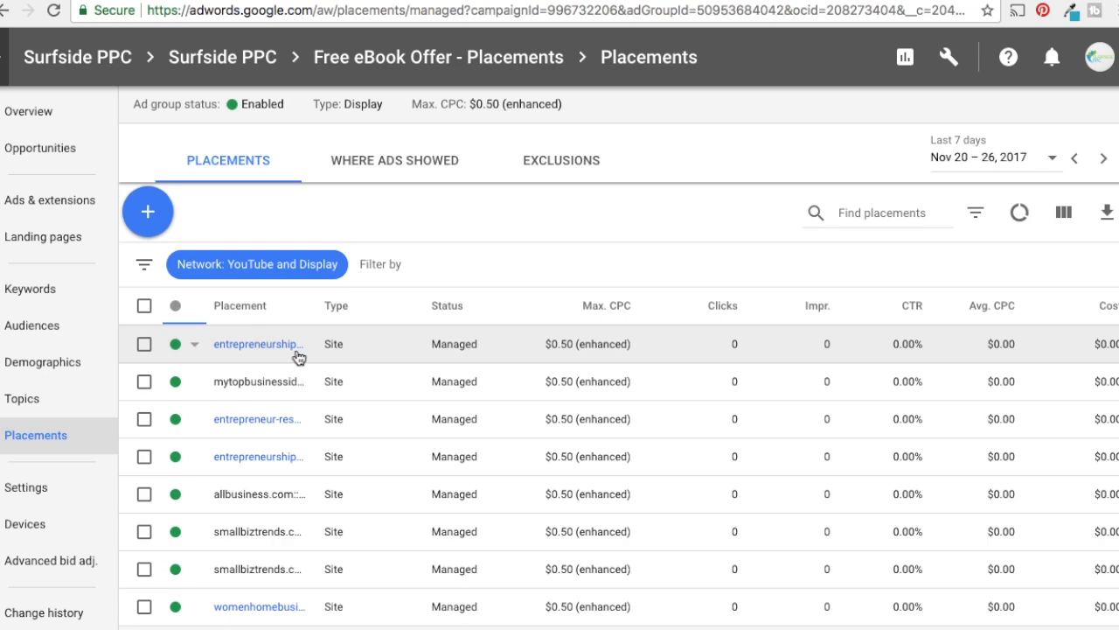
scroll(583, 385, down, 3)
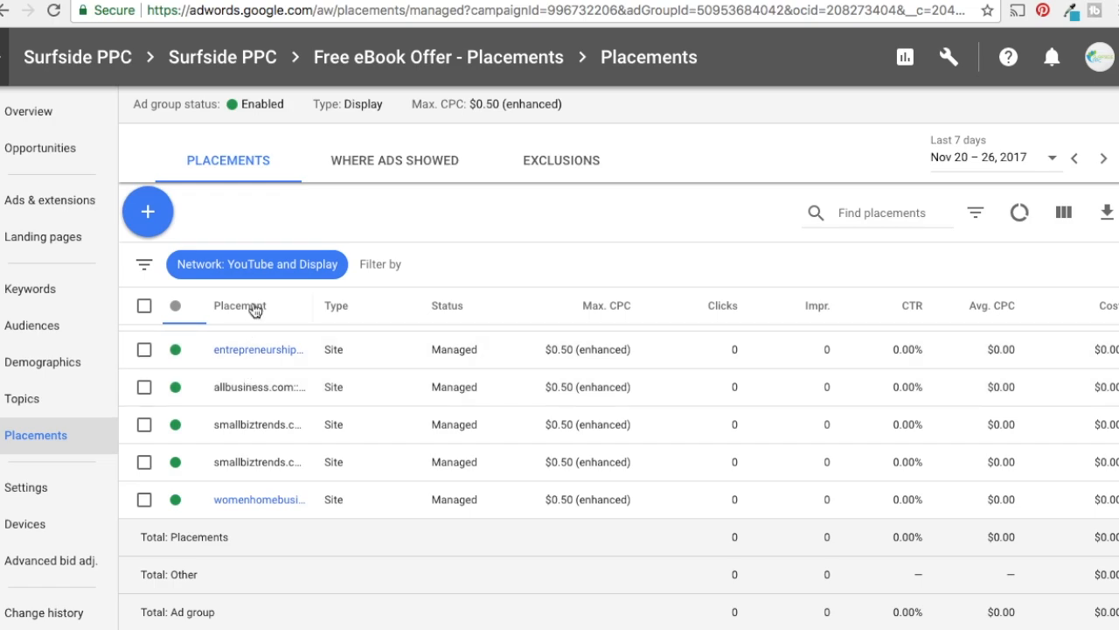
scroll(593, 445, up, 5)
scroll(593, 445, up, 2)
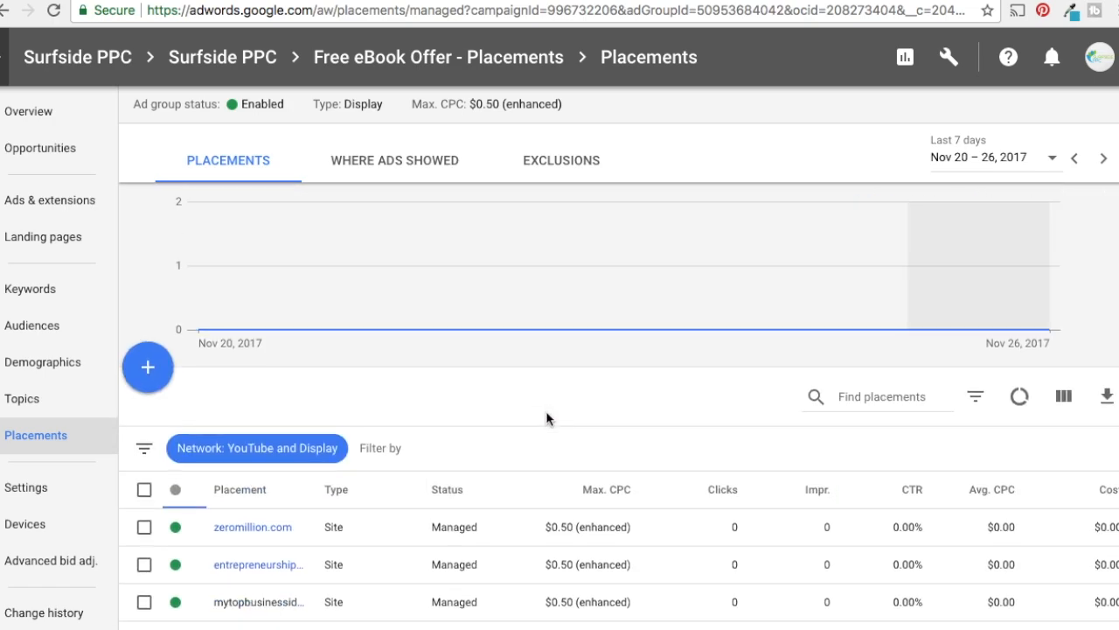
Find the Surfside PPC YouTube channel by its copied channel URL, add it as a targeting placement, and save it
click(148, 367)
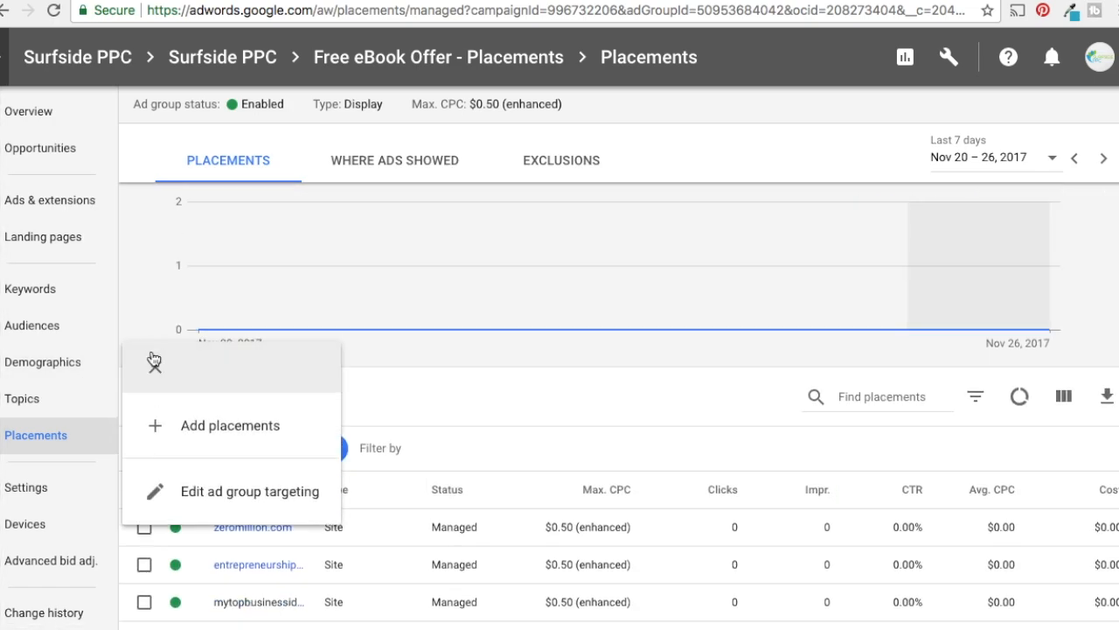
click(203, 427)
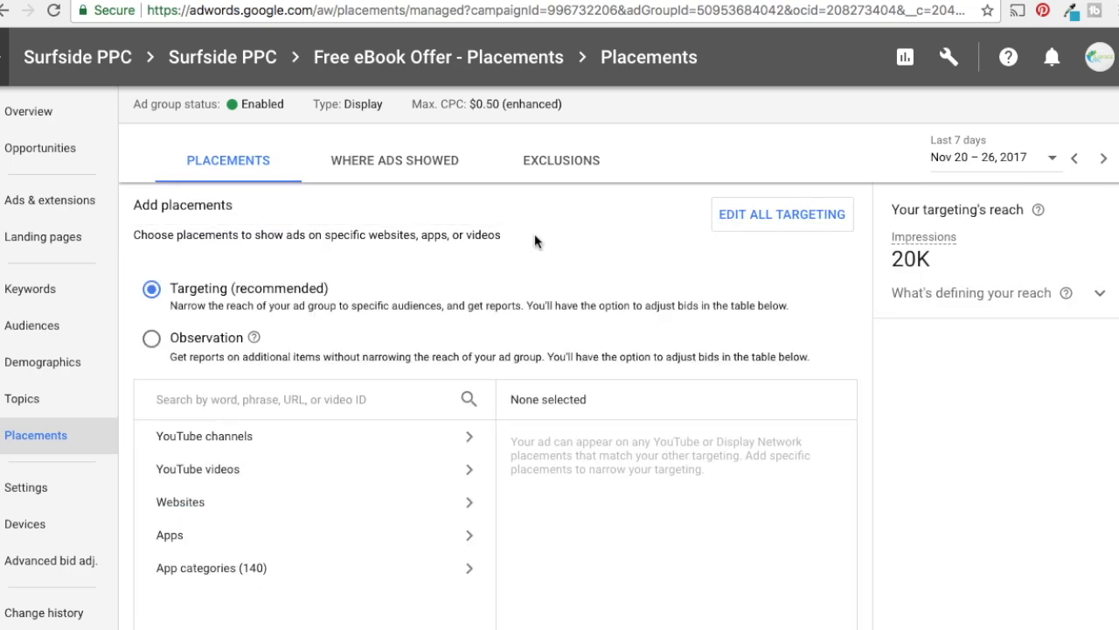
scroll(252, 404, down, 1)
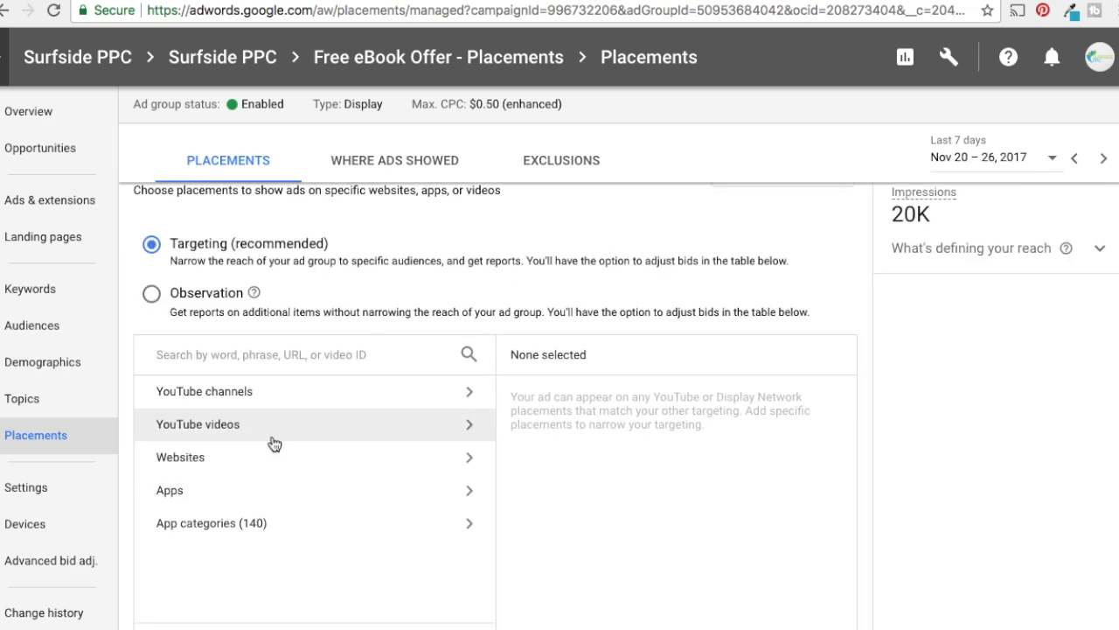
click(229, 395)
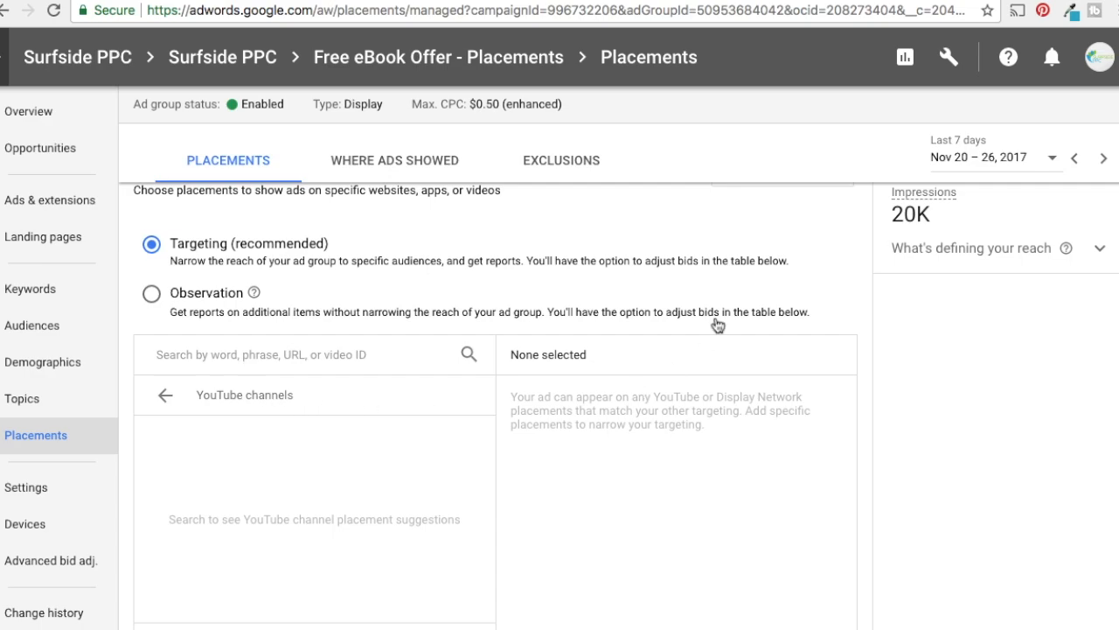
scroll(907, 361, down, 2)
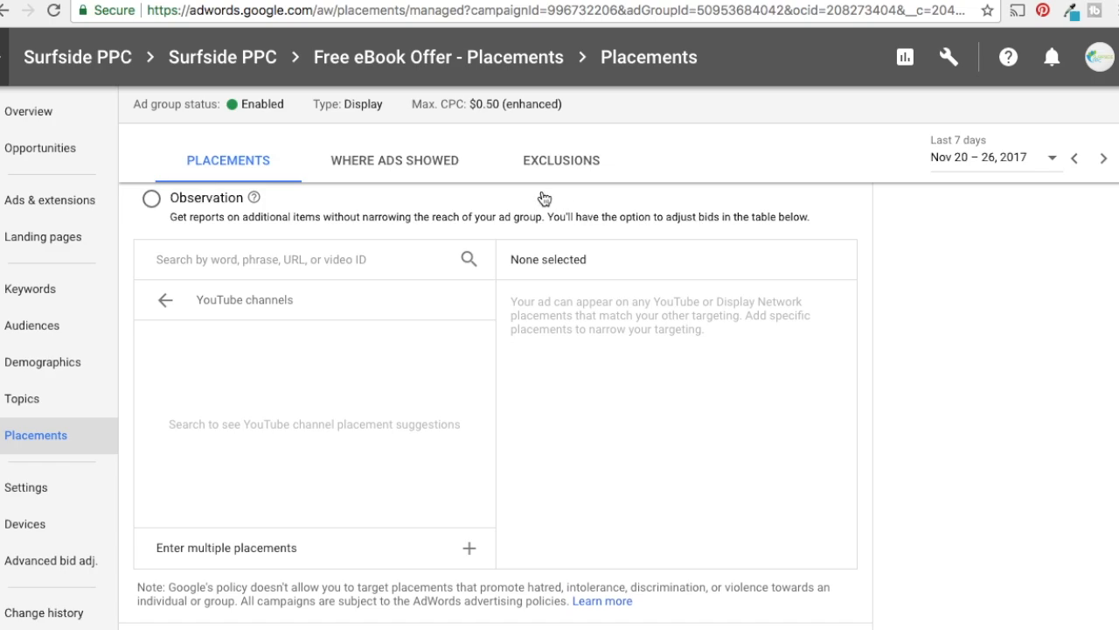
click(216, 256)
text(https://www.youtube.com/channel/UCEzSSbs3Wfe5p4dBzzjrjvw)
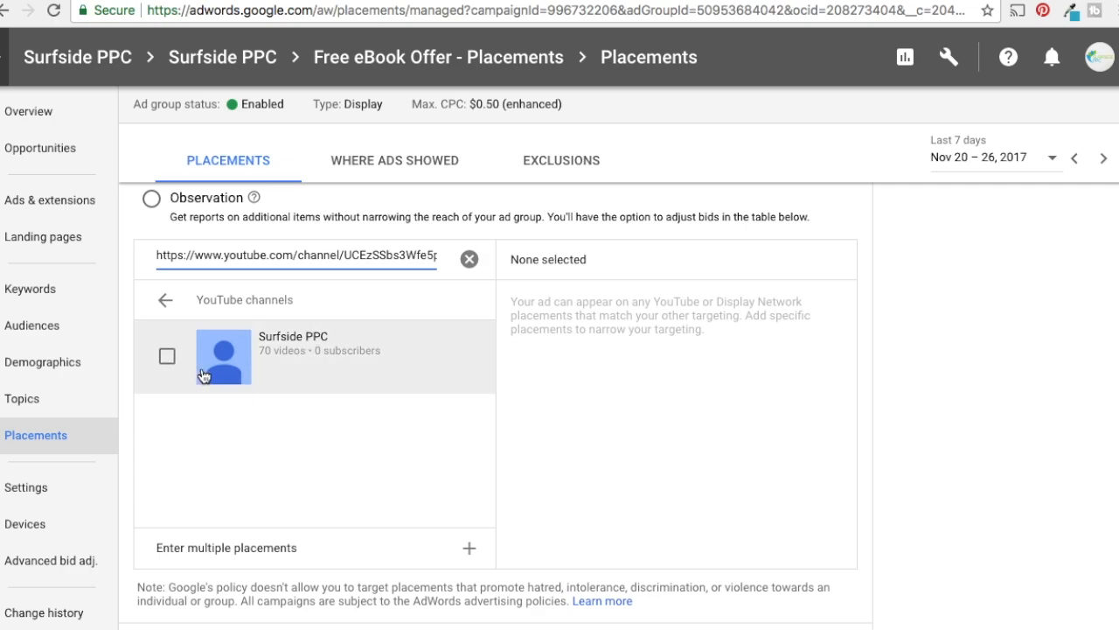
click(168, 358)
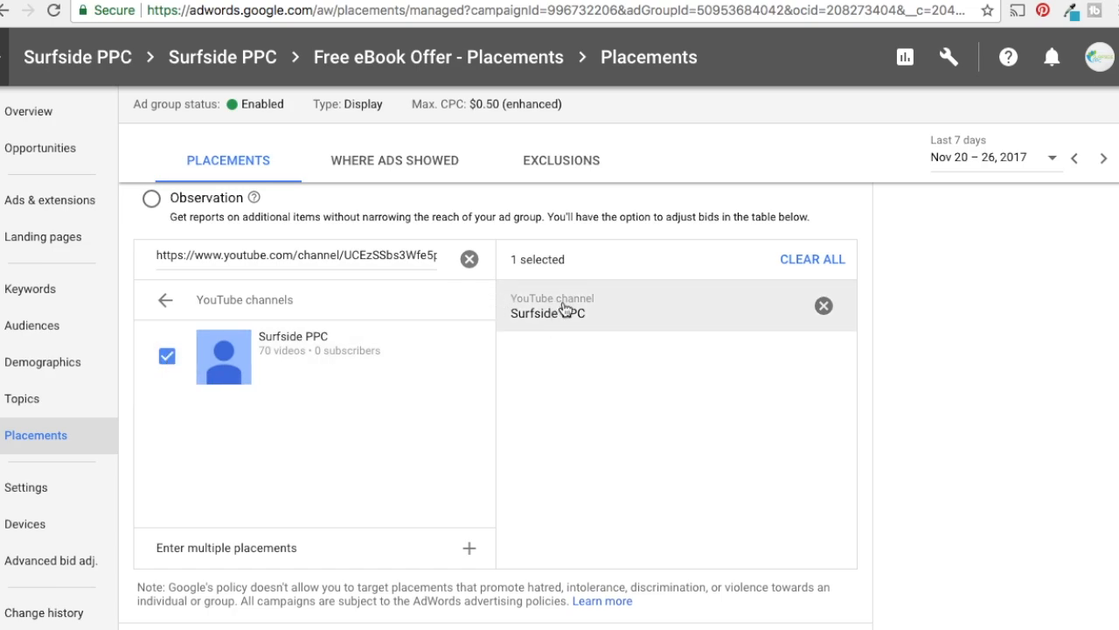
scroll(958, 450, down, 2)
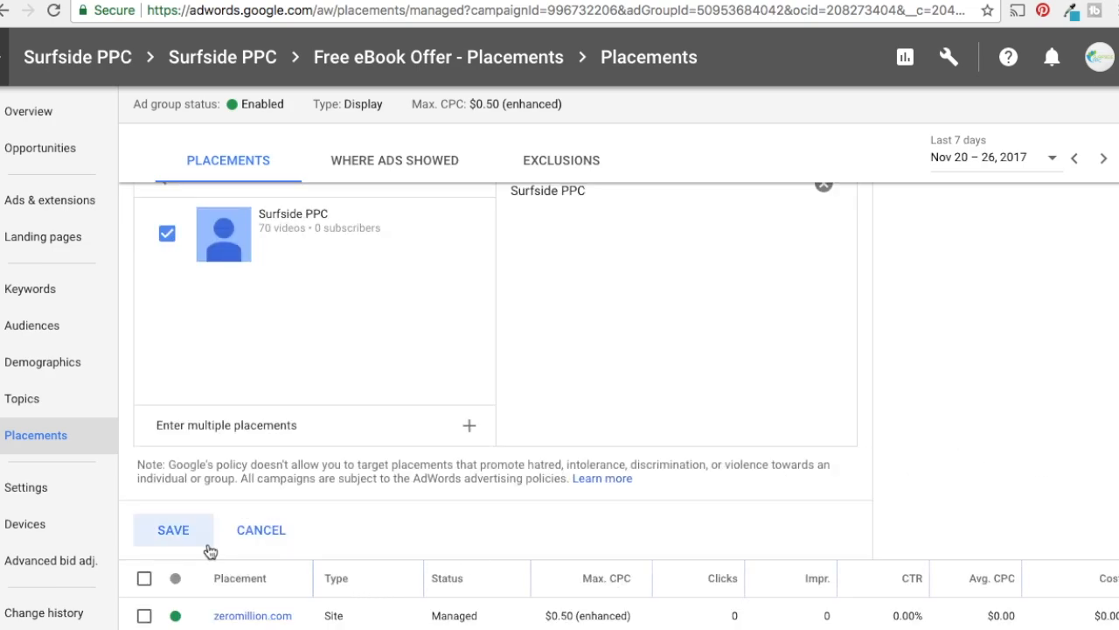
click(181, 528)
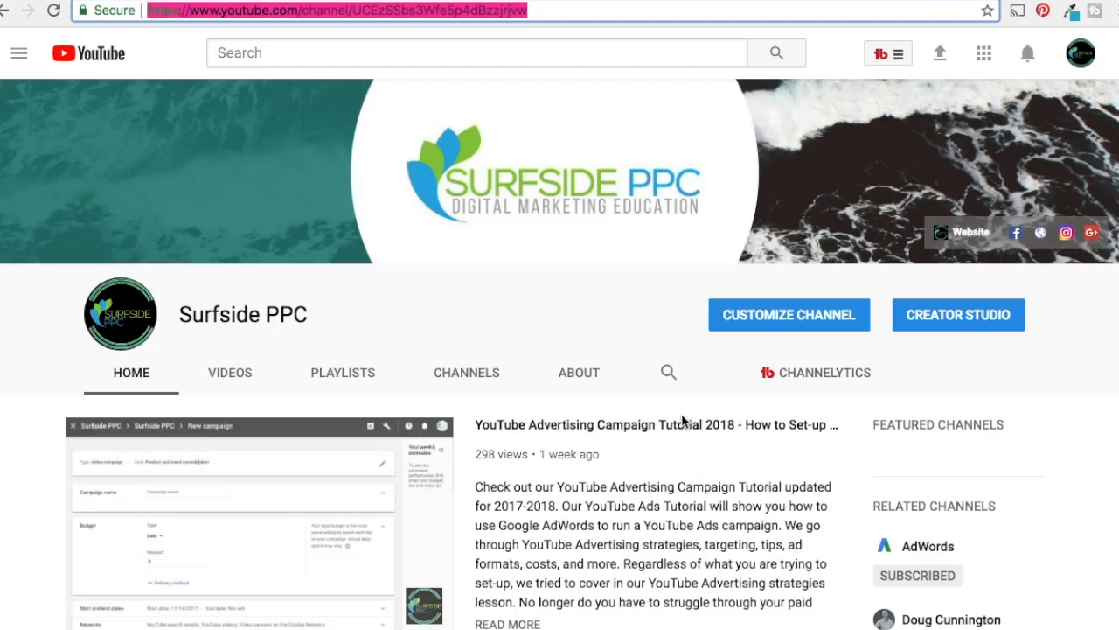
Switch to the YouTube Advertising Campaign Tutorial 2018 video, skip its pre-roll ad, and jump partway through to examine the display ad positions
click(685, 424)
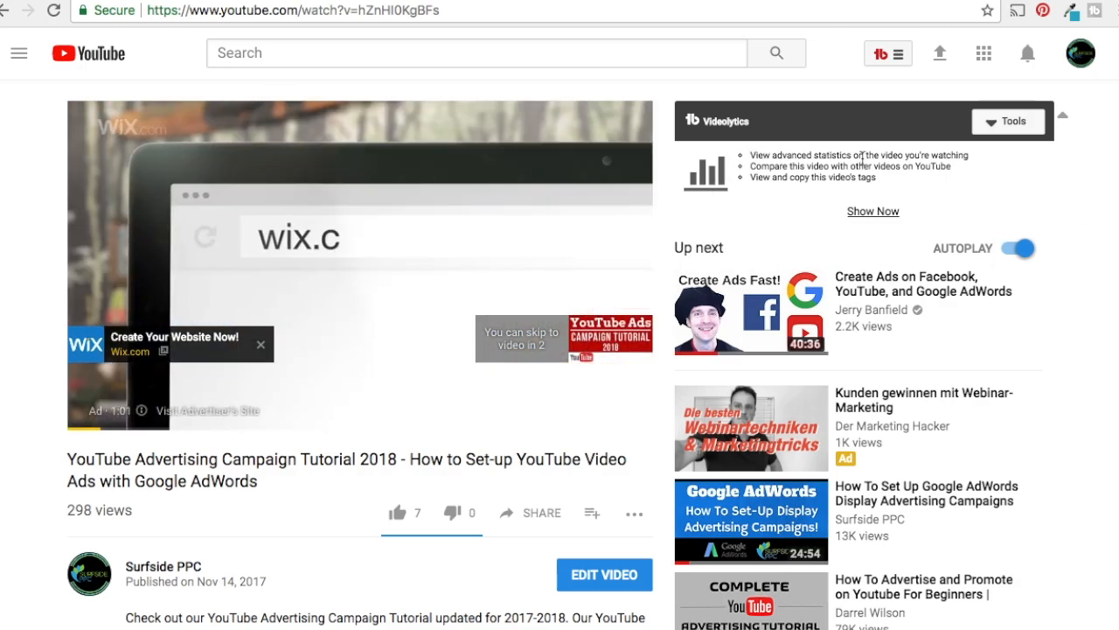
click(602, 343)
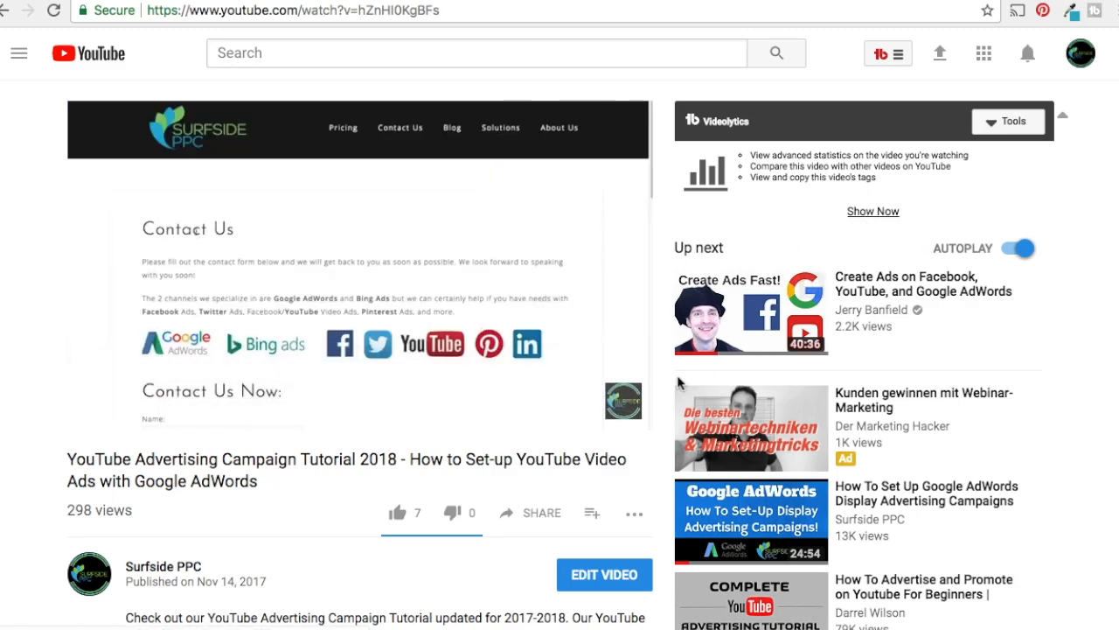
click(300, 395)
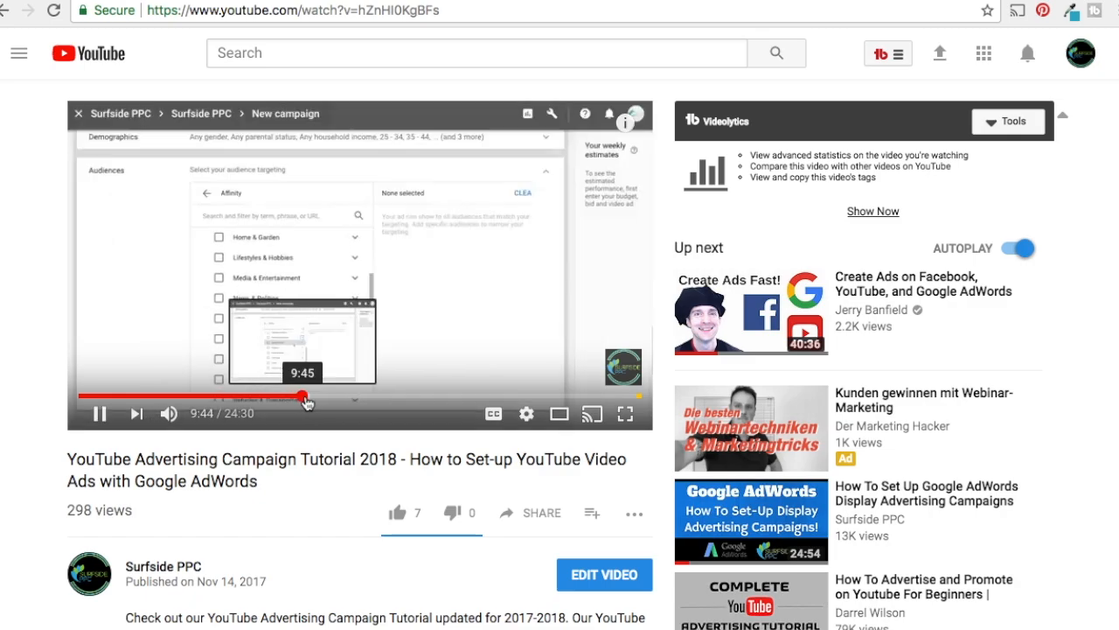
click(310, 398)
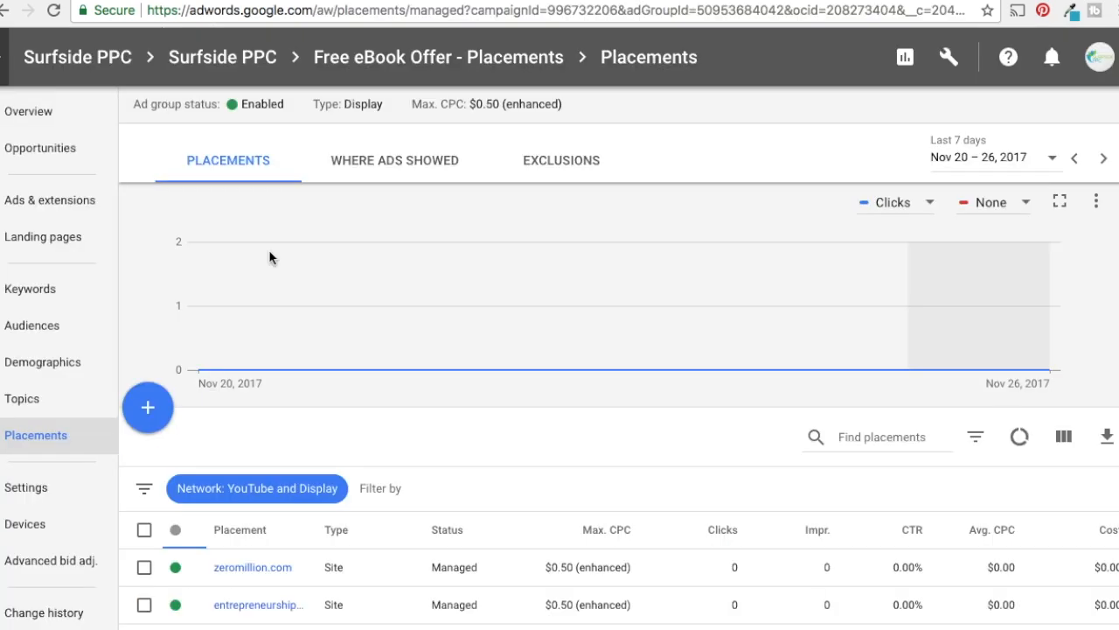
scroll(411, 306, down, 5)
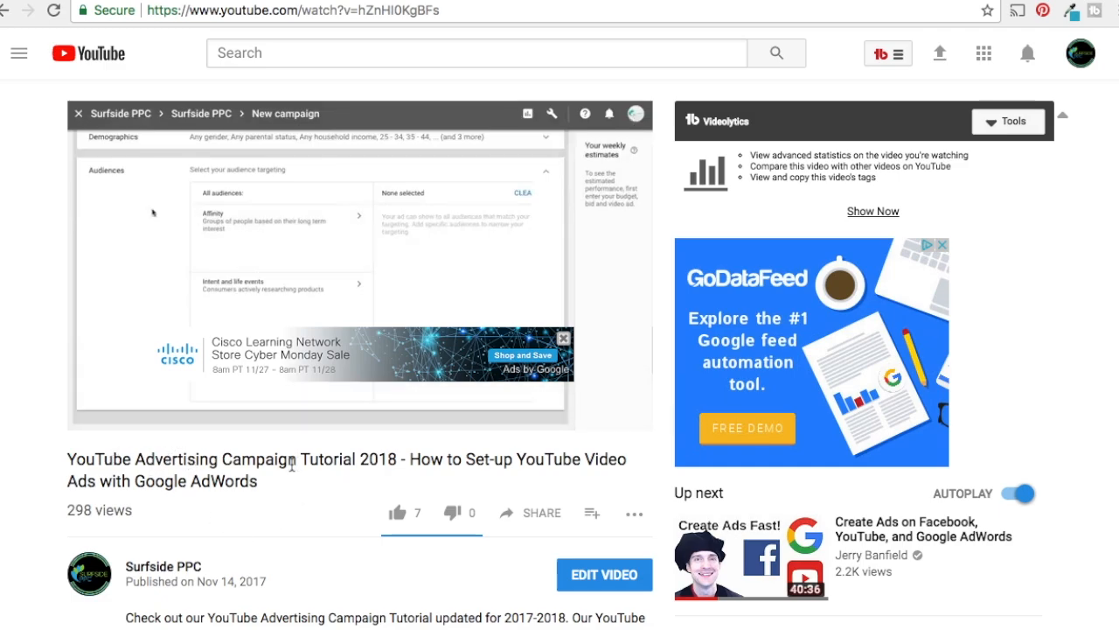
Copy the tutorial video's URL, switch back to AdWords, add that YouTube video as a targeting placement, and save it
click(290, 9)
key(ctrl+c)
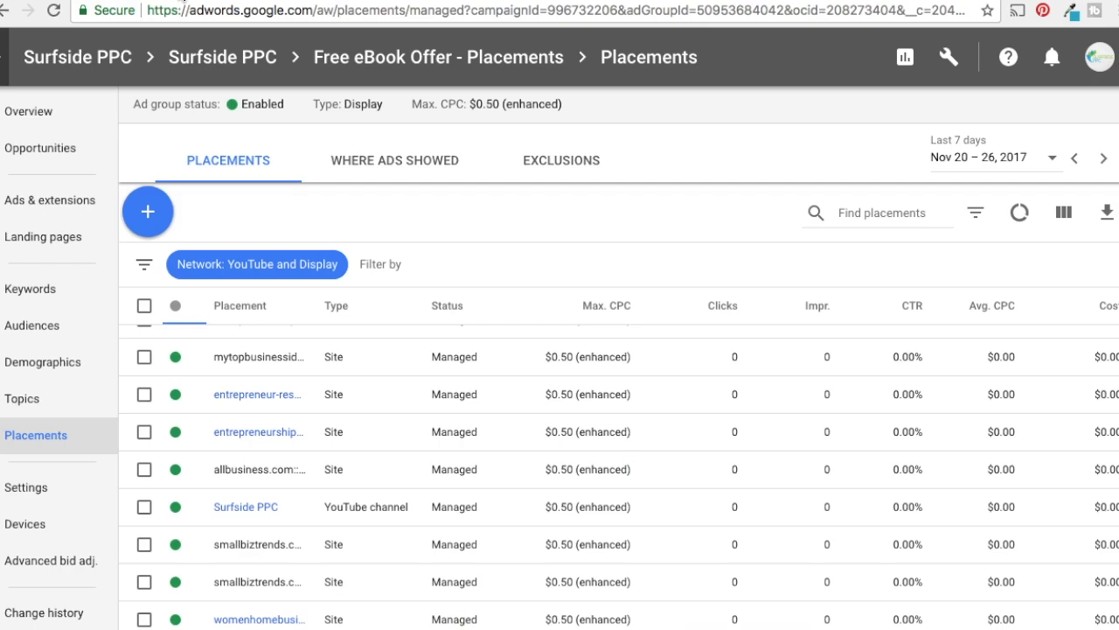
click(148, 210)
click(217, 270)
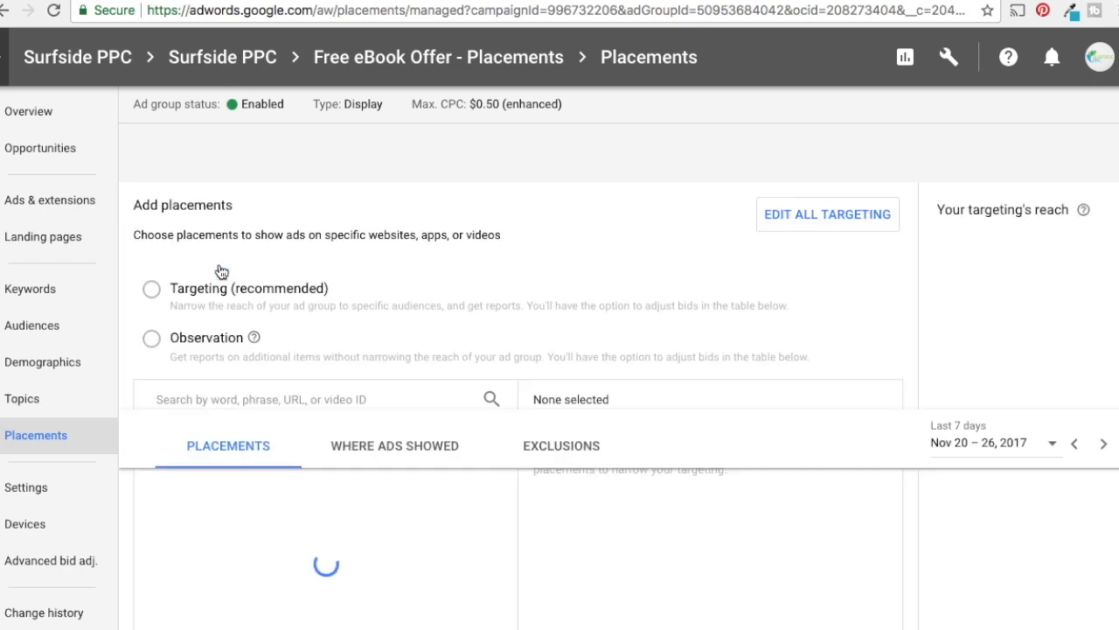
click(256, 500)
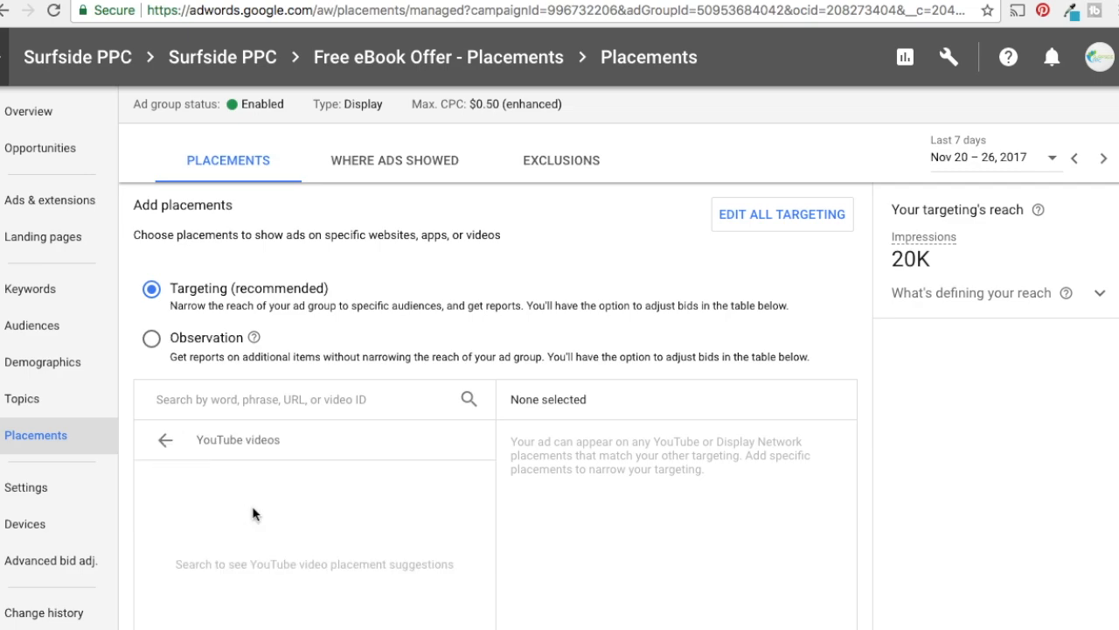
click(259, 394)
key(ctrl+v)
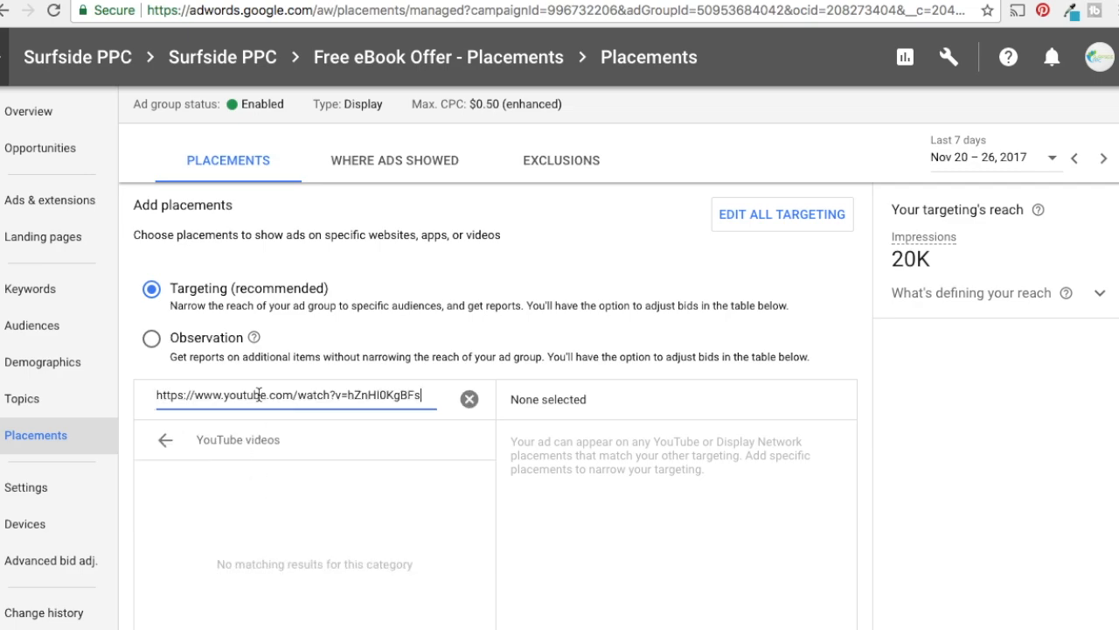
scroll(670, 418, down, 1)
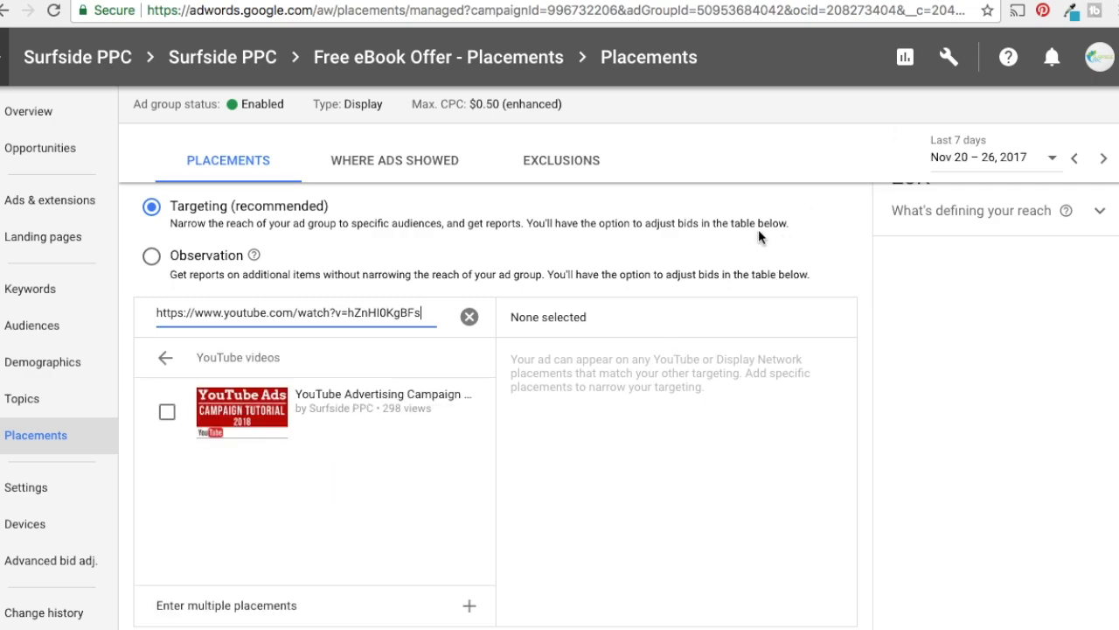
click(167, 417)
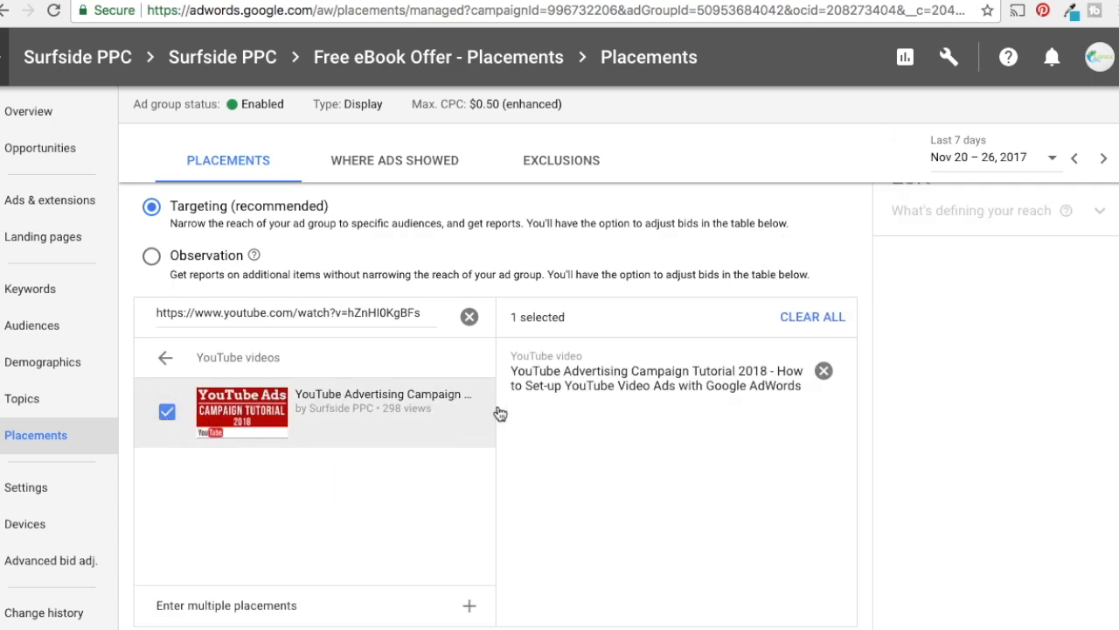
scroll(892, 363, down, 1)
scroll(914, 363, down, 2)
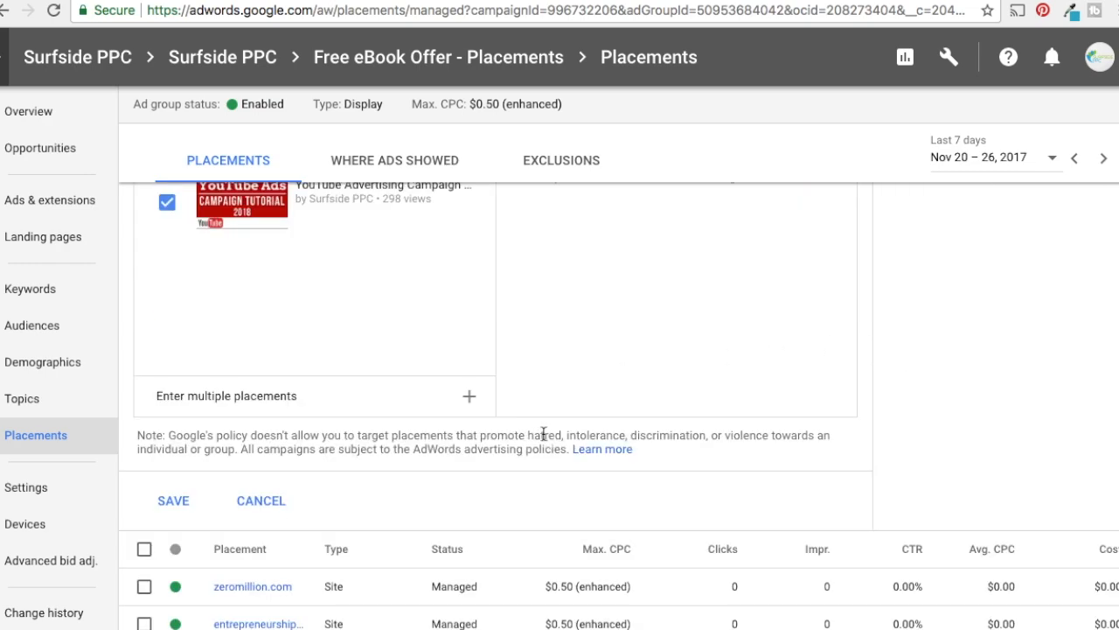
click(175, 502)
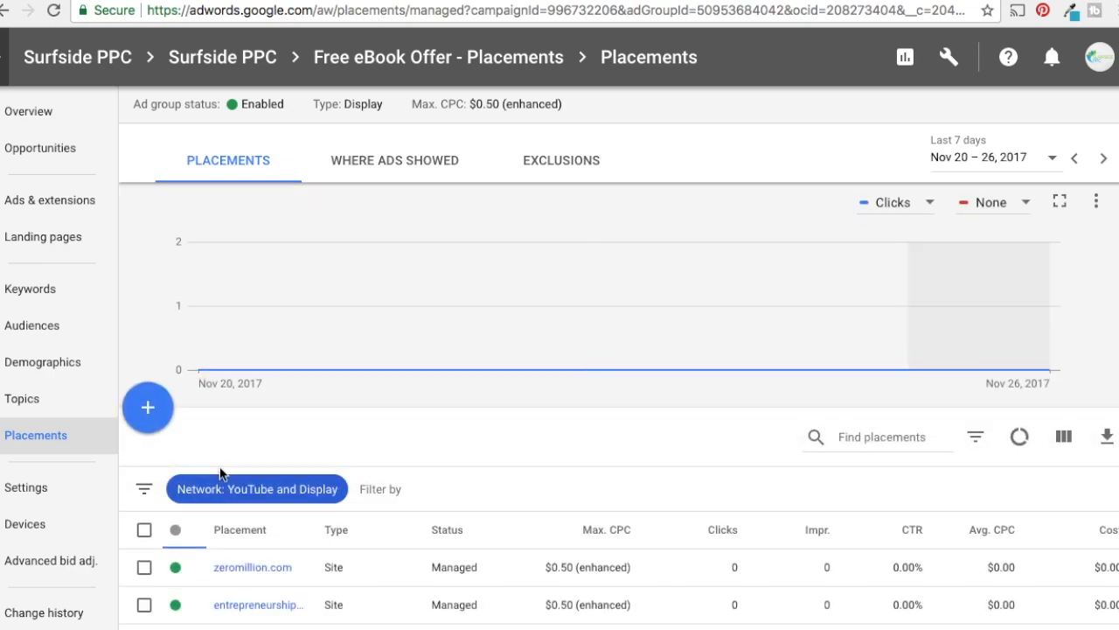
Examine the saved placements and, on the YouTube video page, the ads and suggested videos around the tutorial
scroll(328, 500, down, 3)
scroll(520, 428, down, 2)
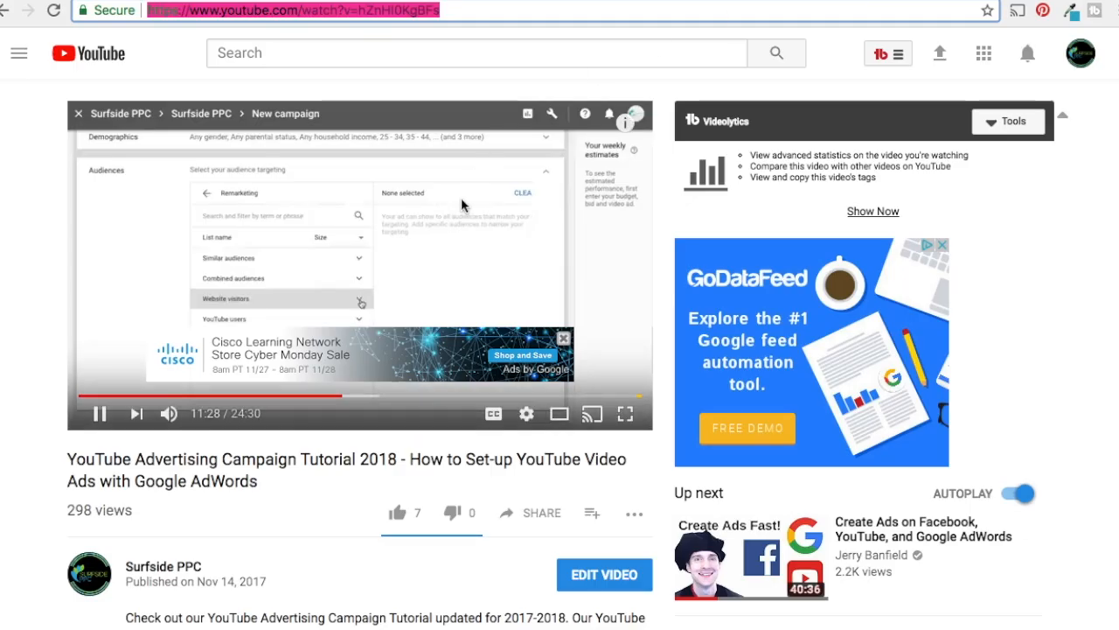
scroll(1074, 310, down, 2)
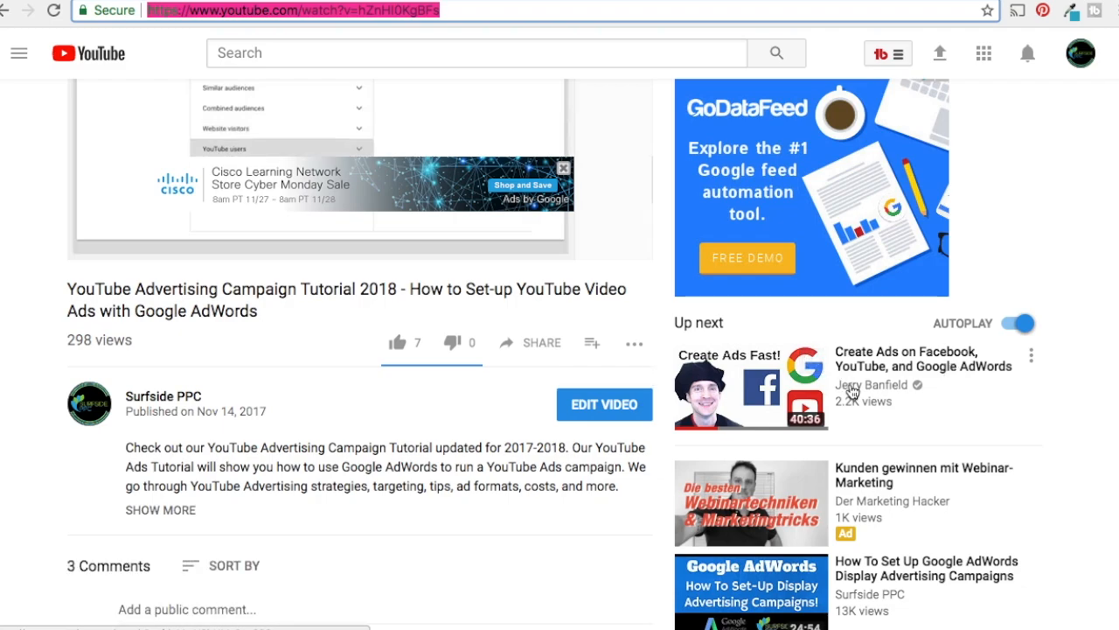
scroll(1040, 409, down, 2)
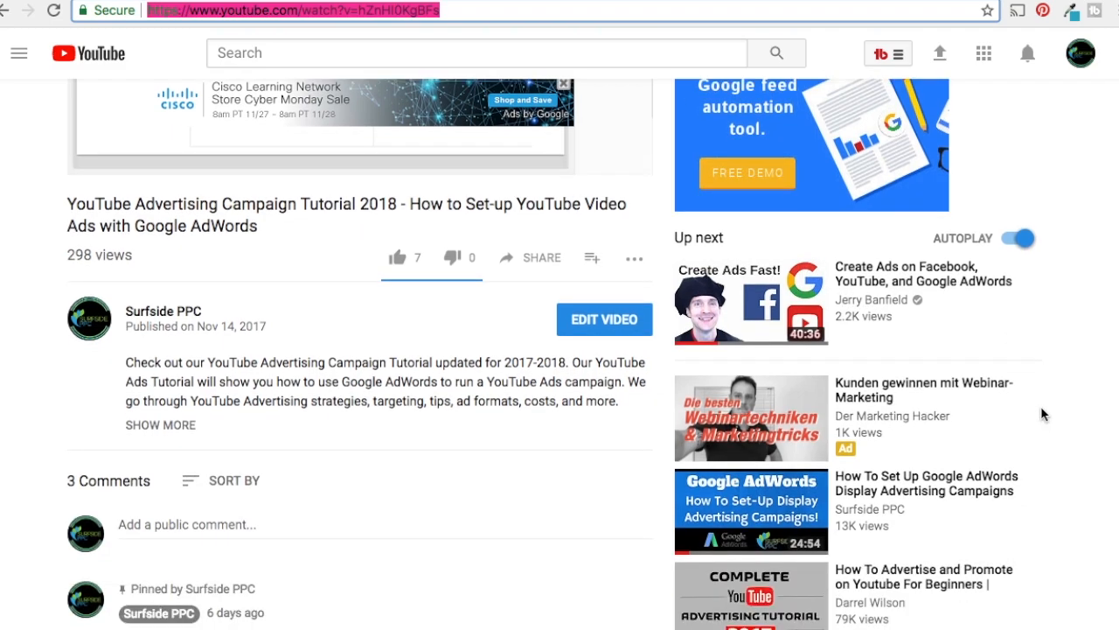
scroll(1043, 411, down, 2)
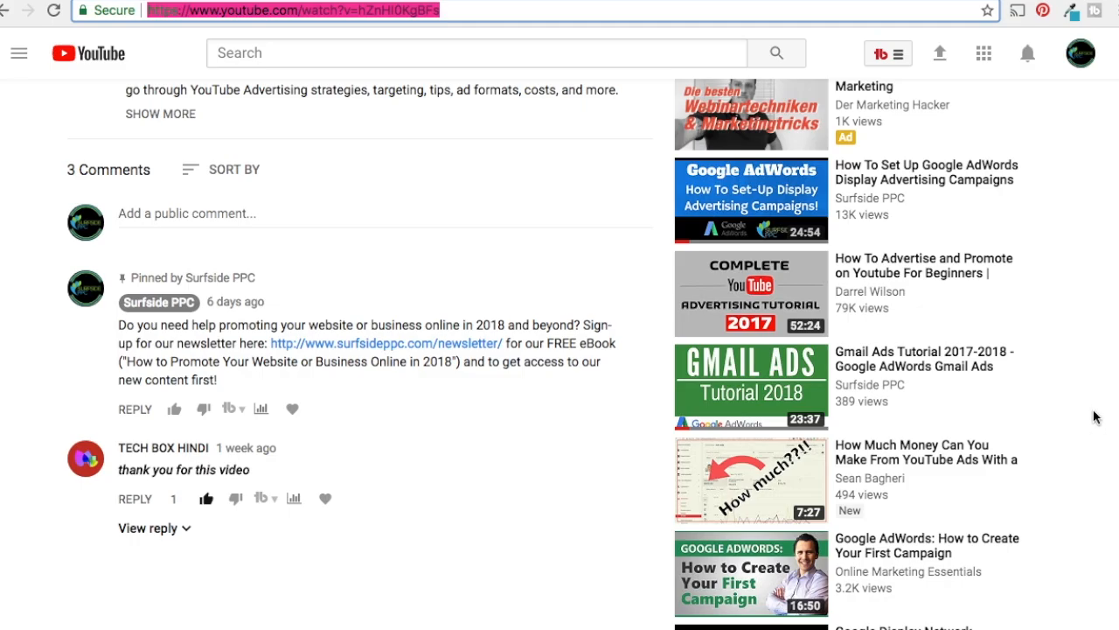
scroll(1093, 411, up, 1)
scroll(1093, 411, up, 5)
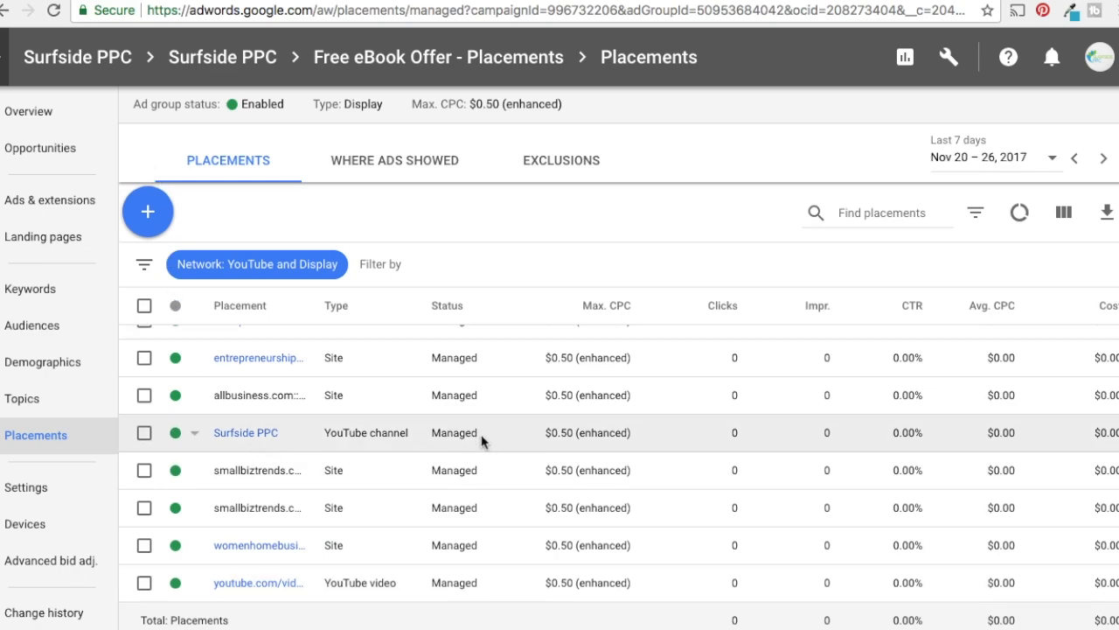
scroll(336, 350, up, 1)
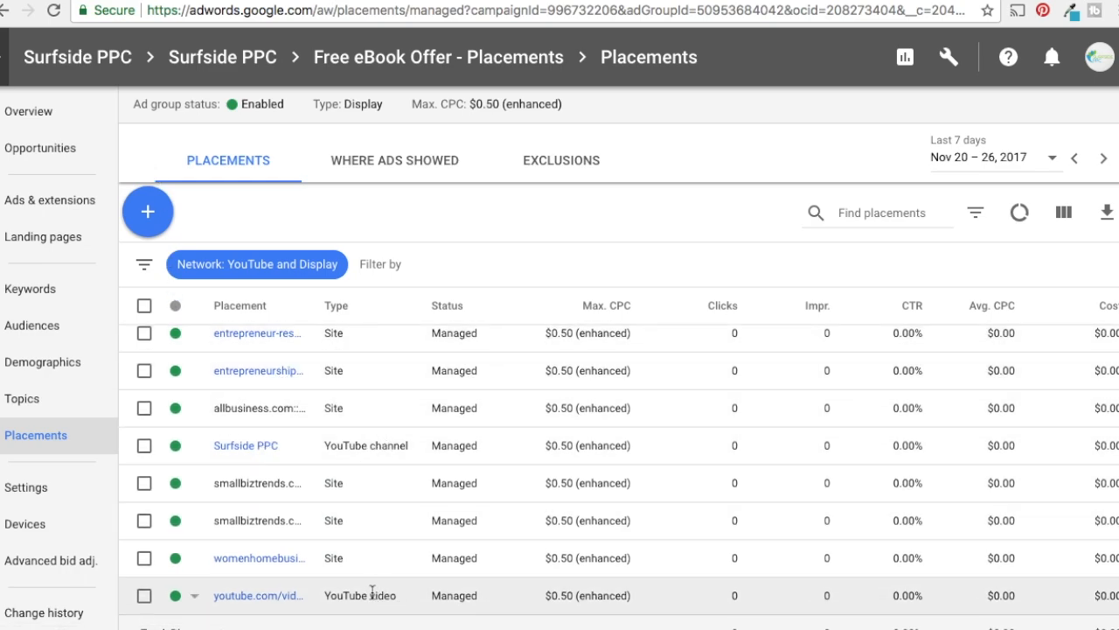
Search app placements for "weather", add the Accweather live weather forecast app as a targeting placement, and save it
click(149, 212)
click(216, 273)
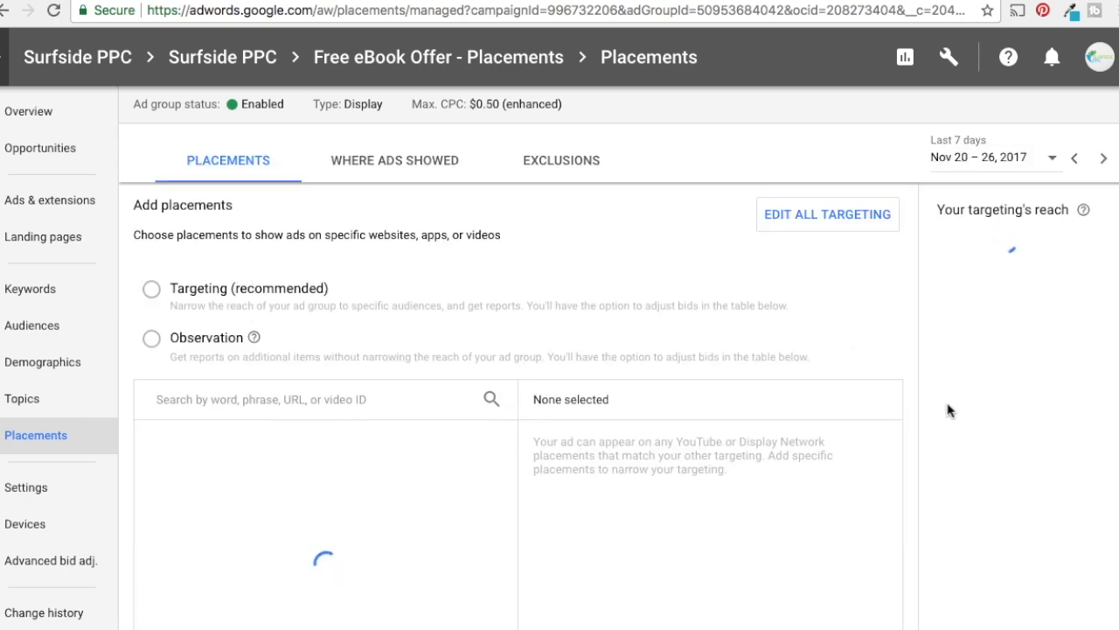
scroll(966, 391, down, 3)
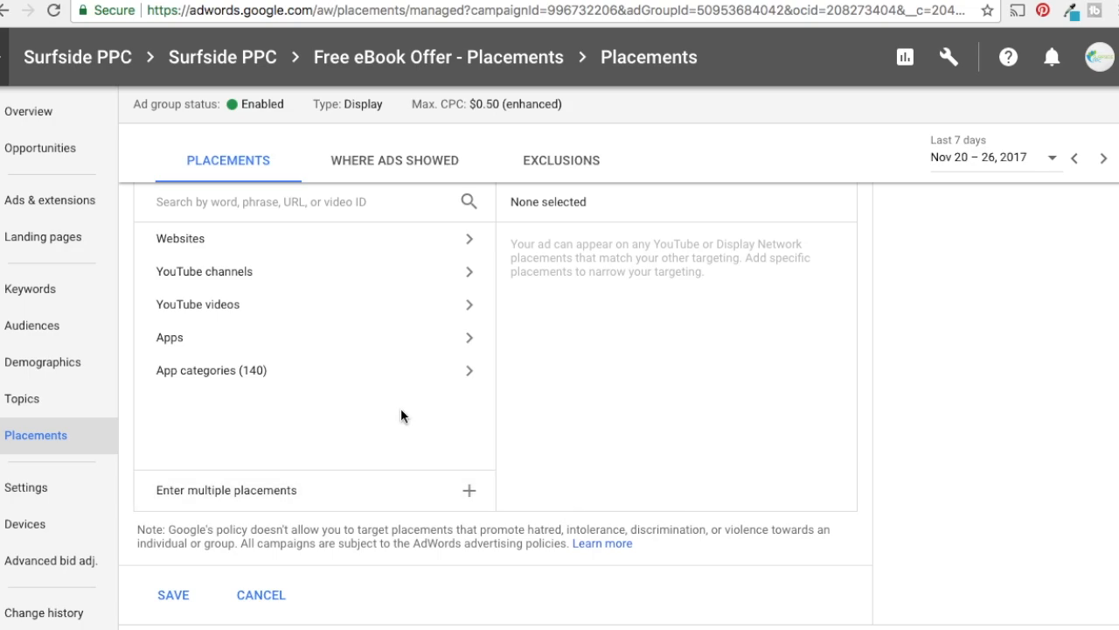
click(222, 337)
click(221, 202)
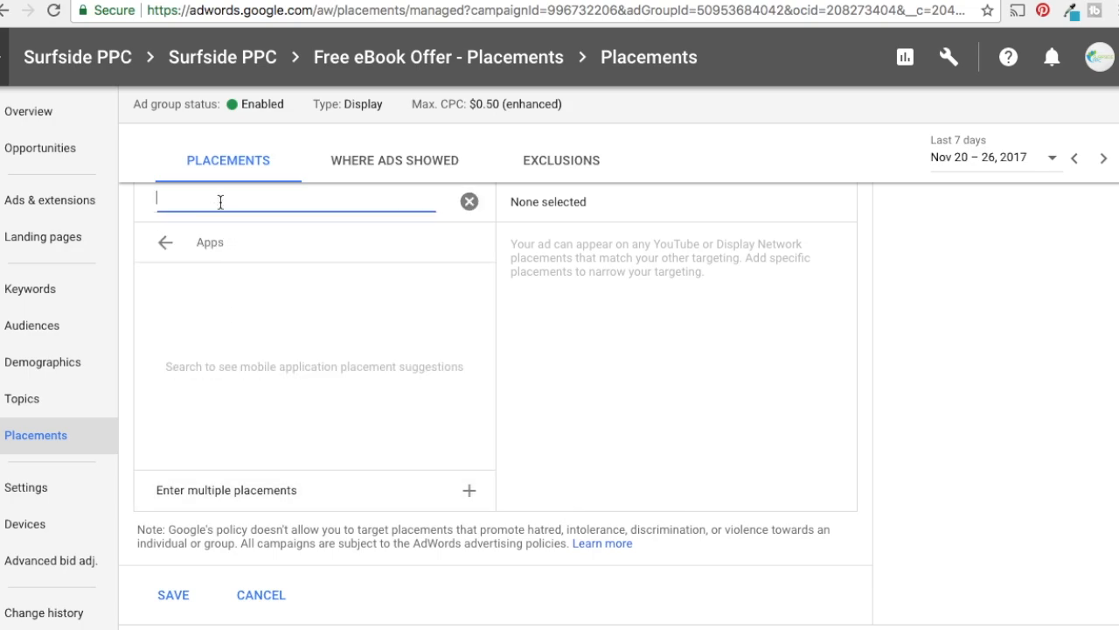
text(weather)
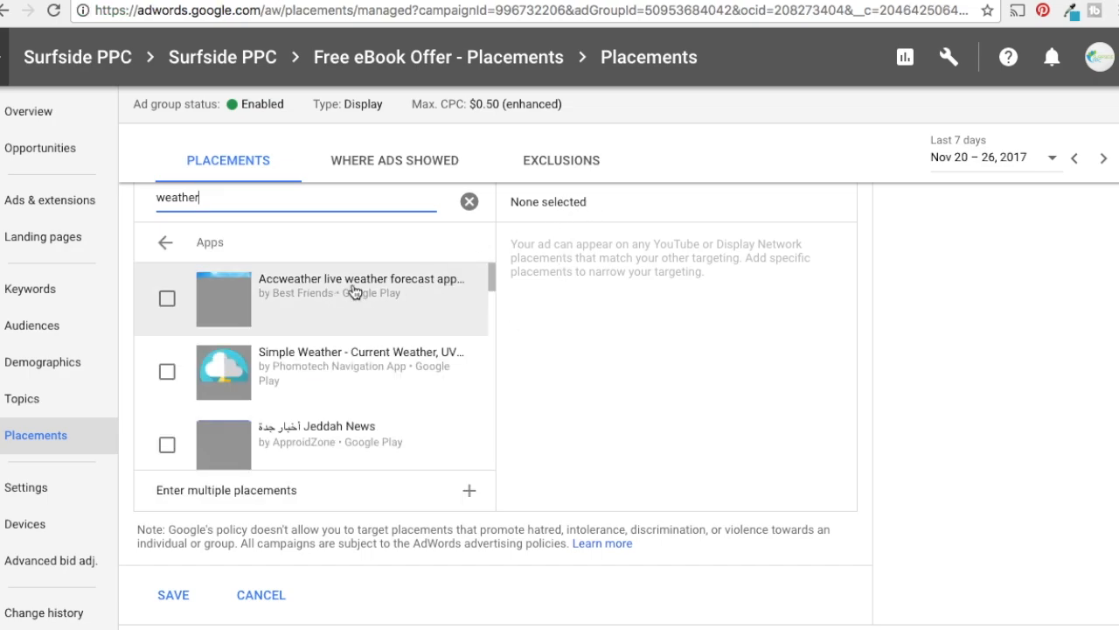
click(169, 299)
click(175, 595)
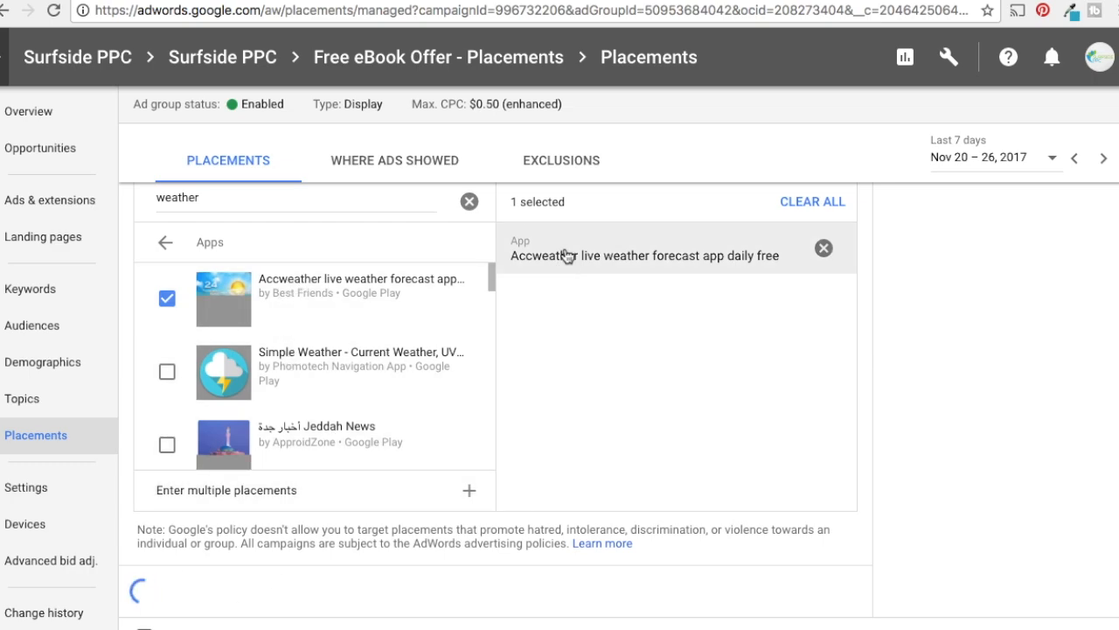
scroll(499, 475, down, 5)
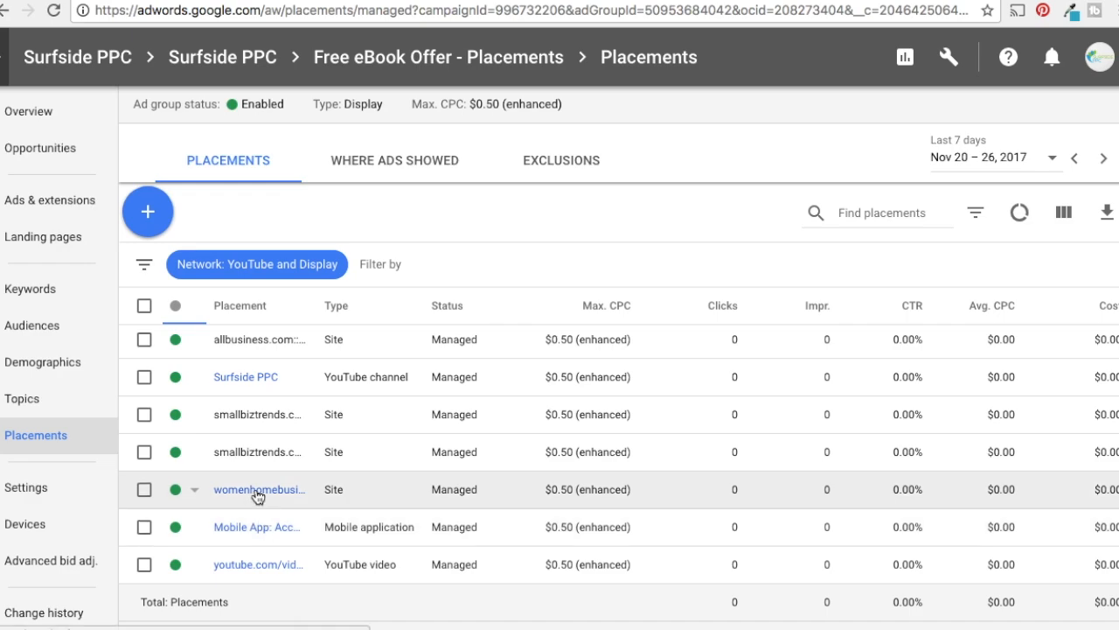
Start adding more placements and select the Business app category under Google Play
click(149, 212)
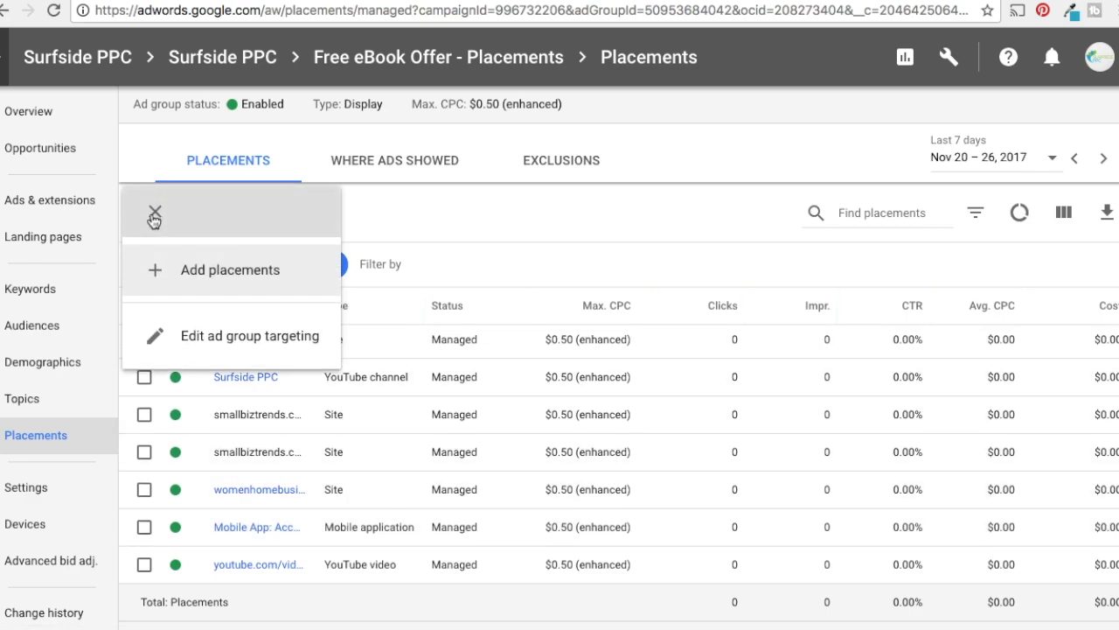
click(194, 268)
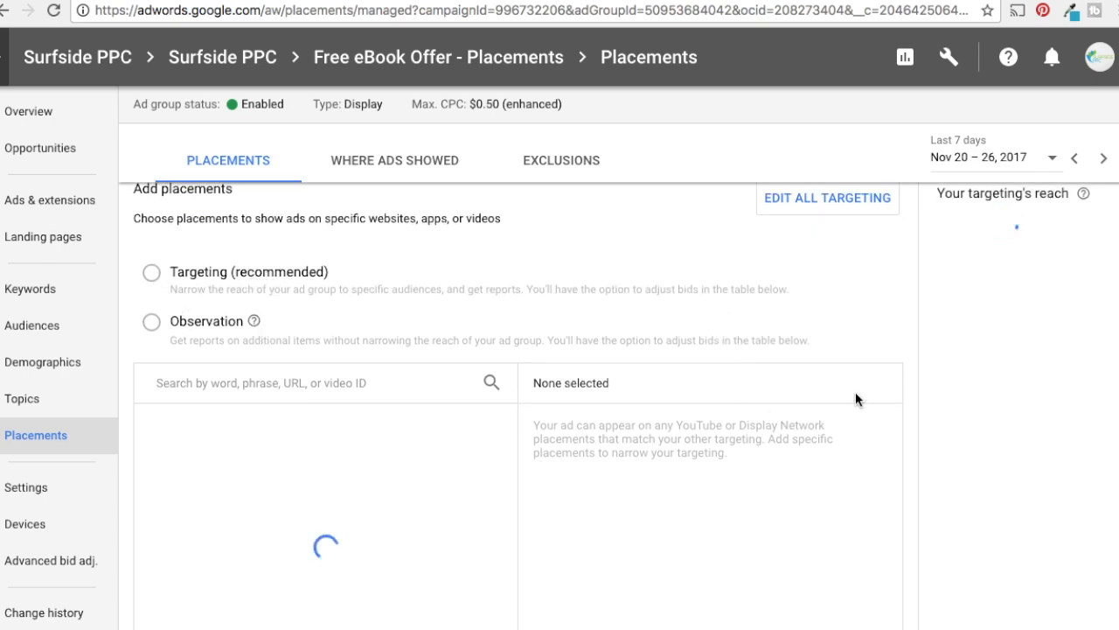
scroll(822, 389, down, 2)
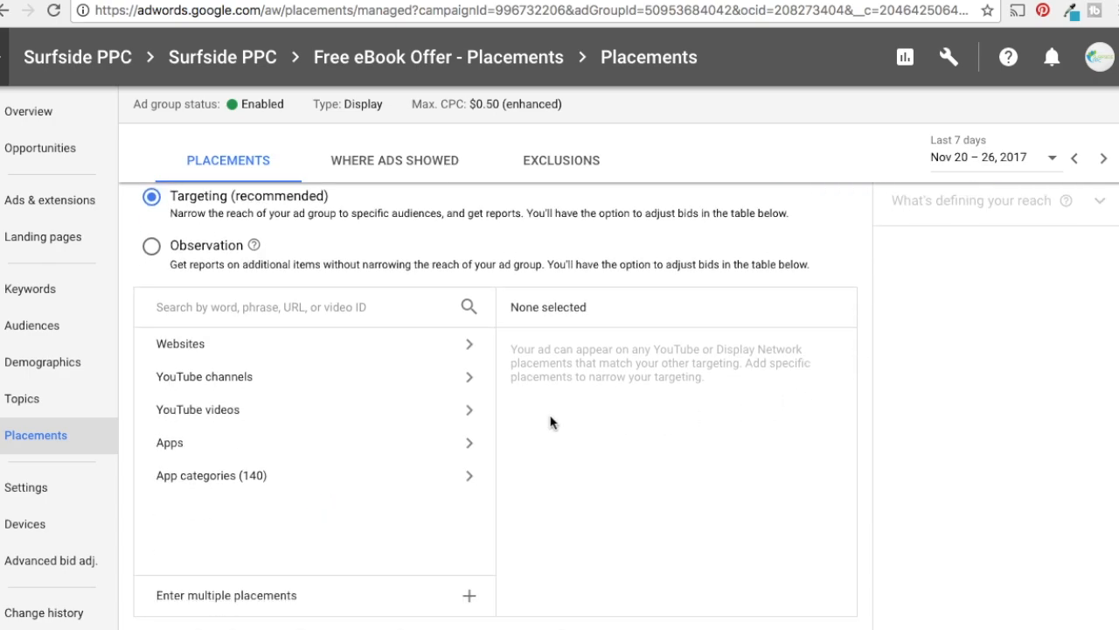
click(213, 481)
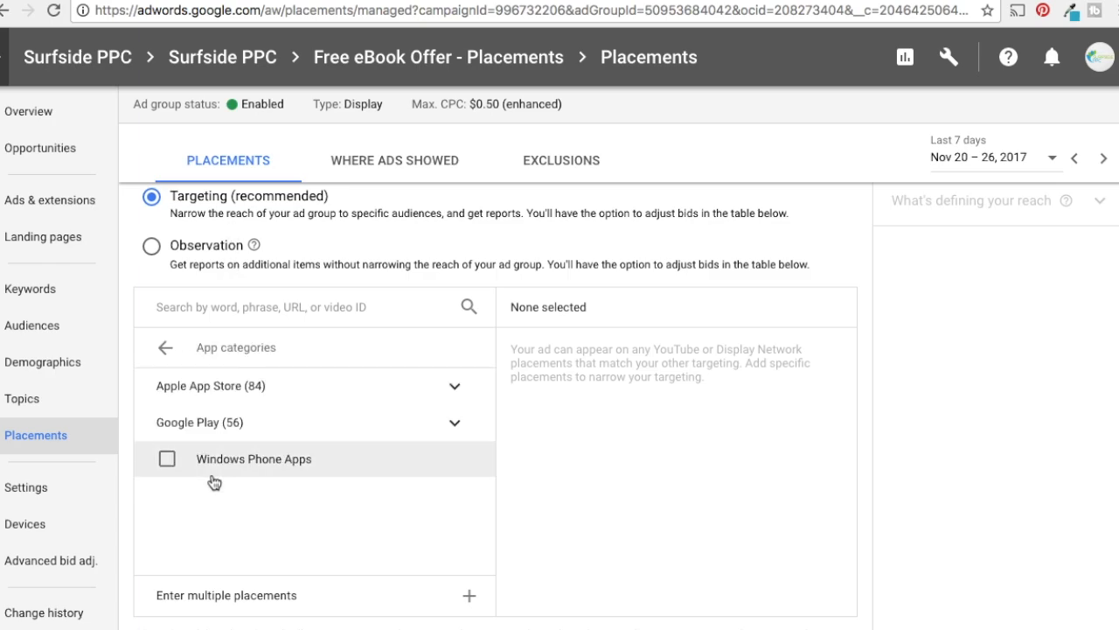
click(456, 427)
click(455, 427)
click(456, 388)
click(459, 390)
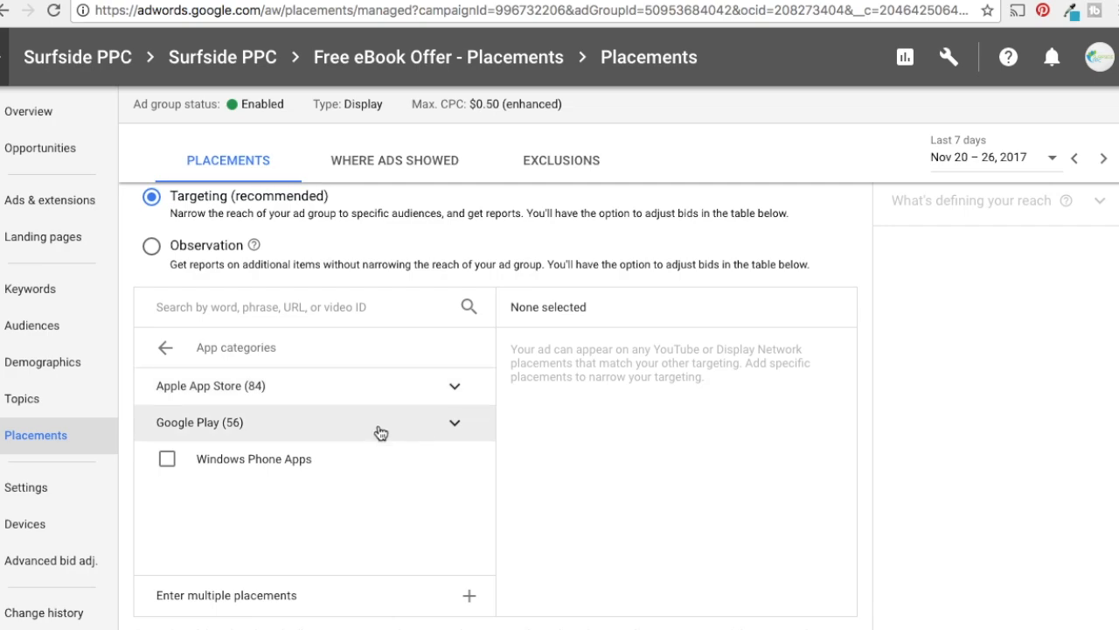
click(387, 430)
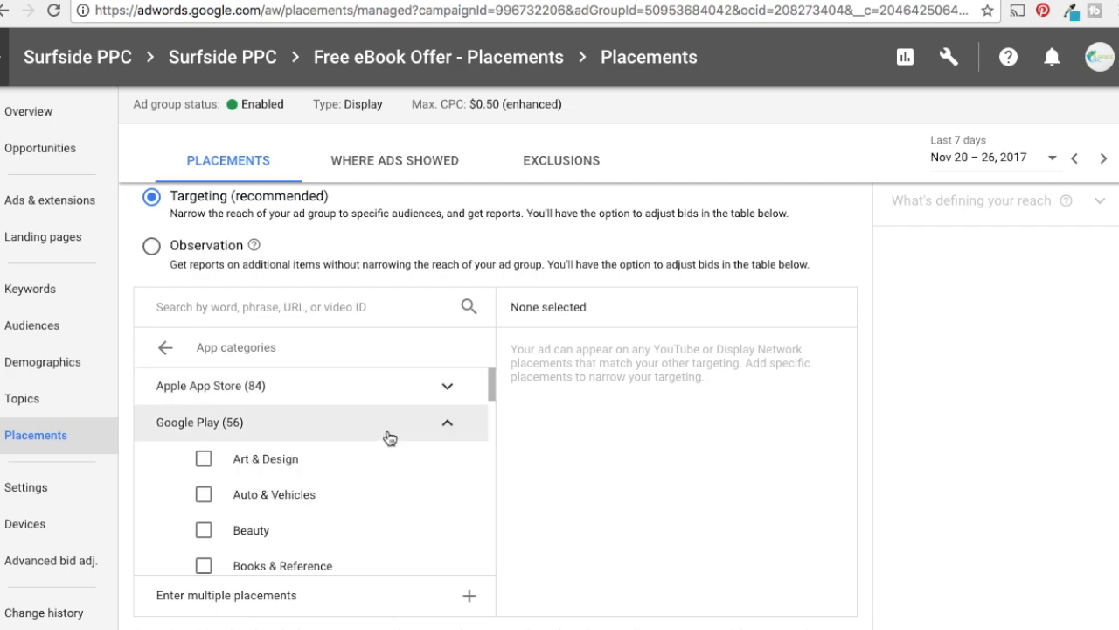
scroll(398, 455, down, 3)
click(202, 474)
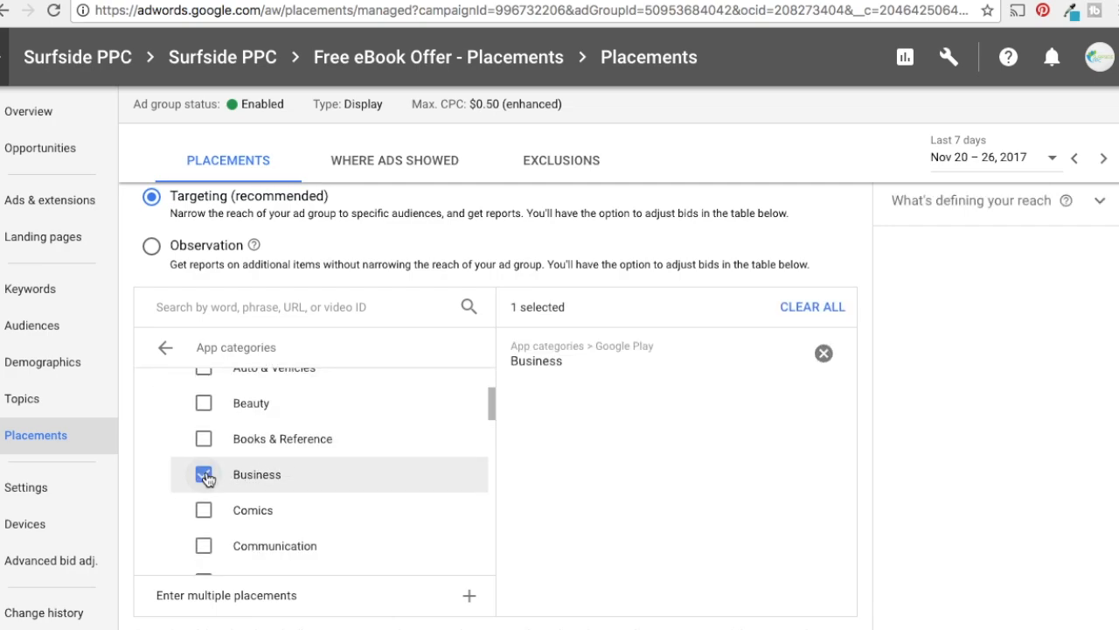
Add the Business app category under Apple App Store to the placement selection
click(175, 351)
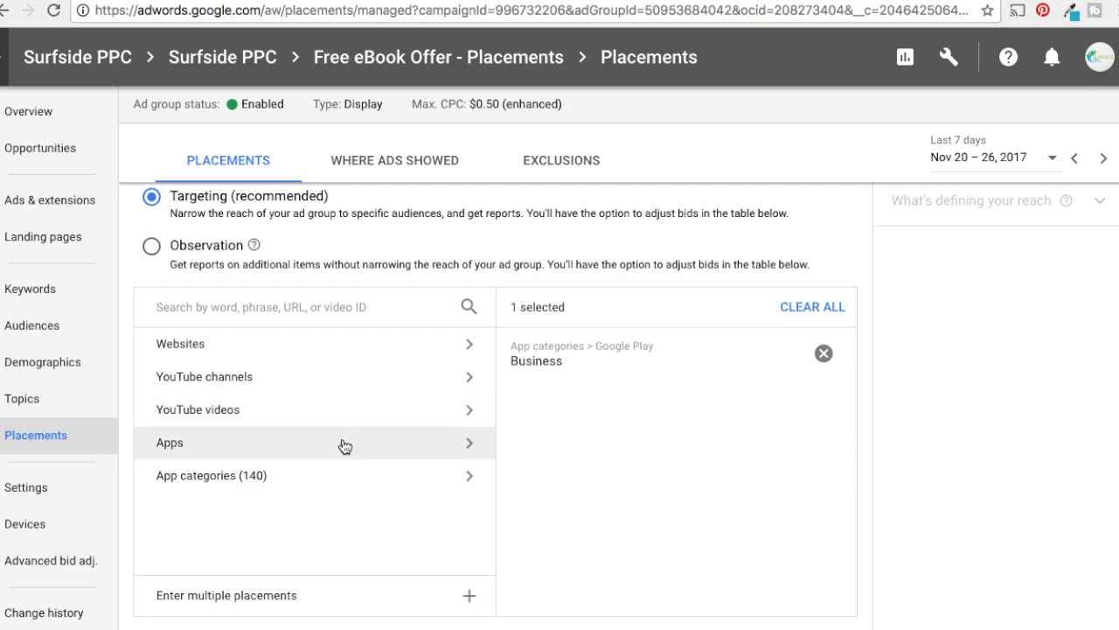
click(371, 473)
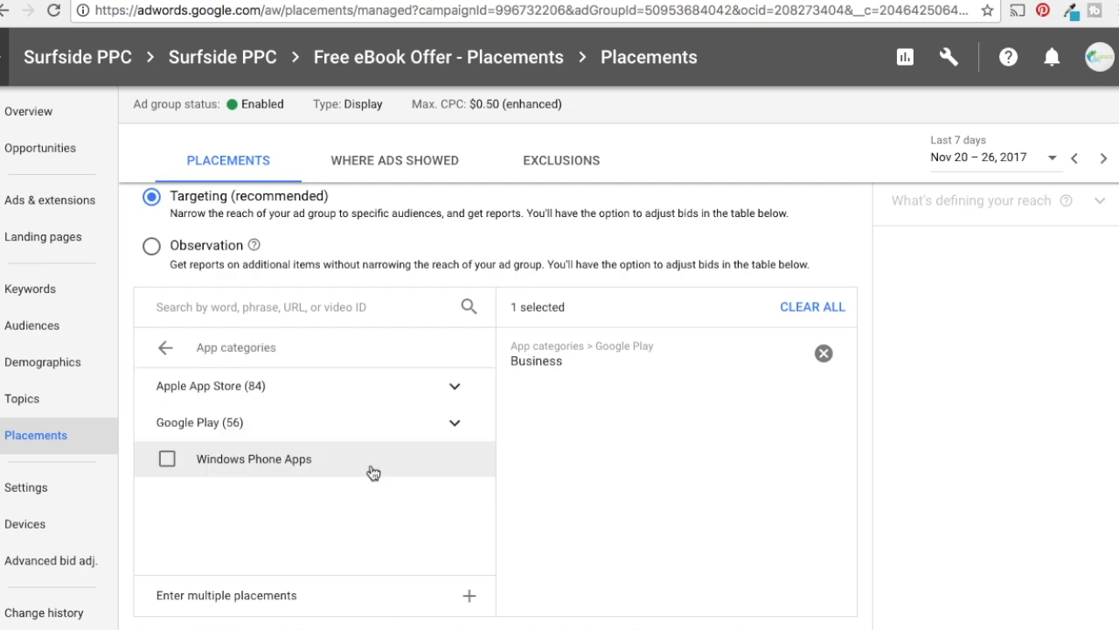
click(456, 390)
click(204, 458)
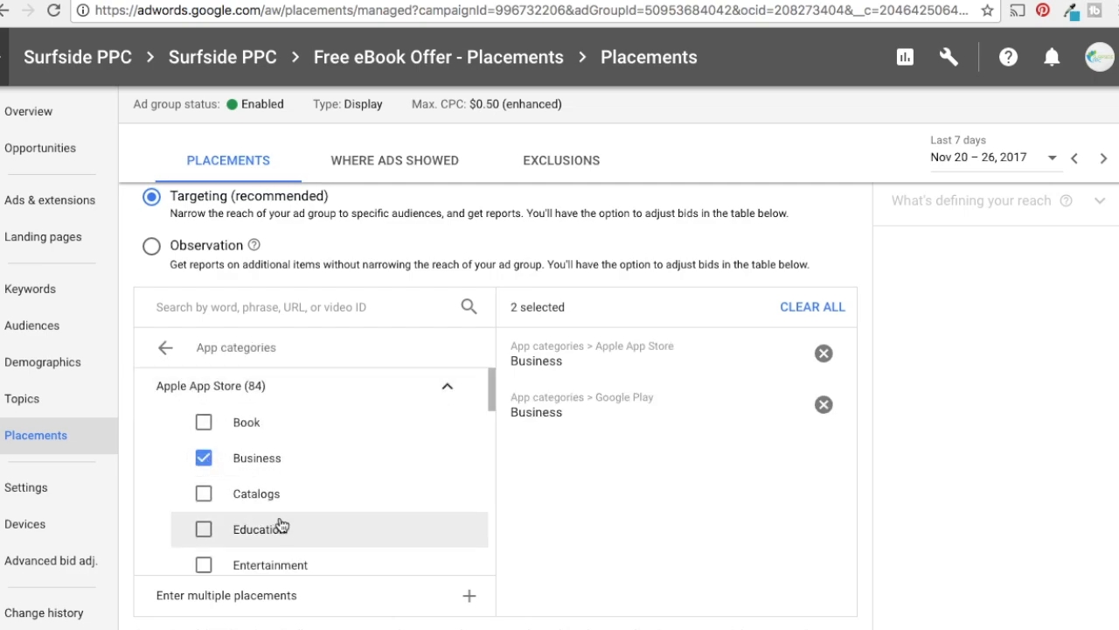
Select the Apple App Store Education category and remove it from the placement selection again
scroll(279, 525, down, 1)
click(204, 497)
scroll(617, 476, down, 1)
scroll(617, 477, down, 2)
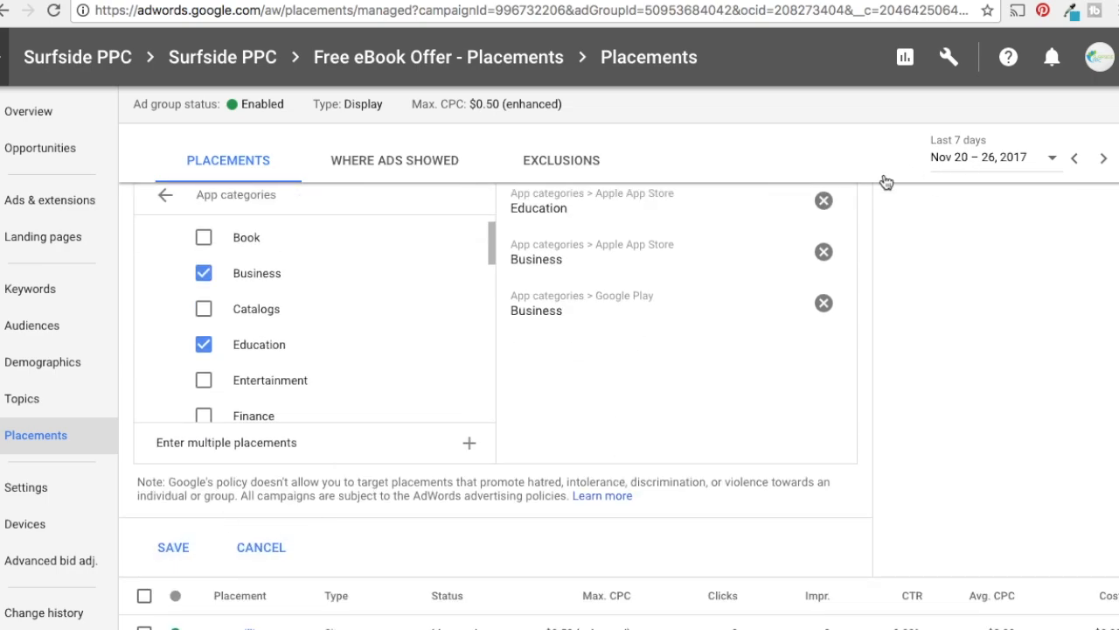
click(823, 201)
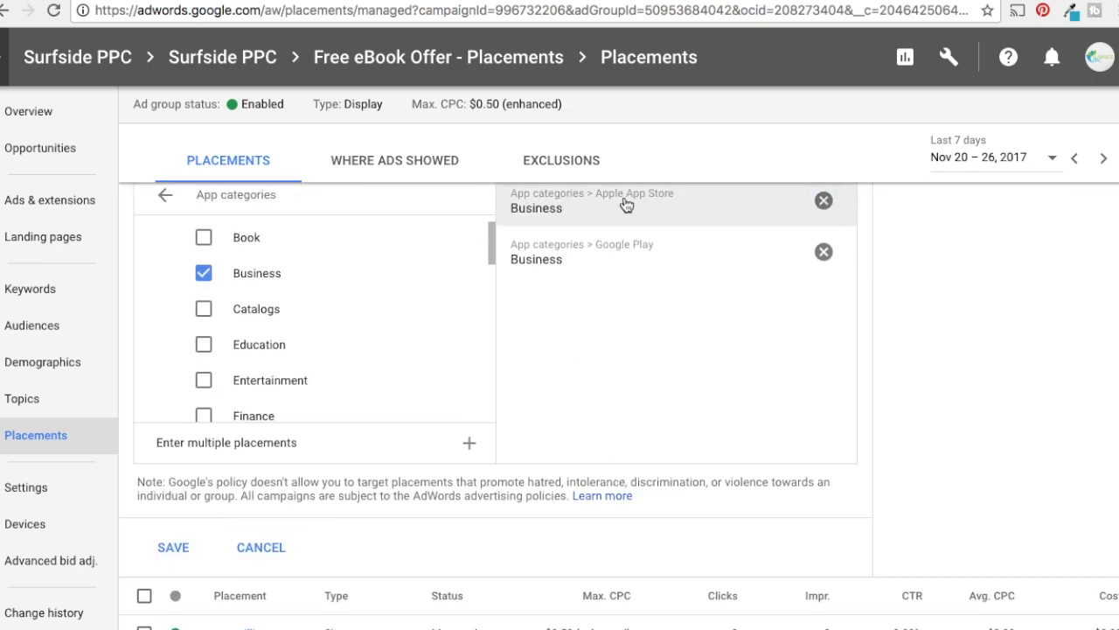
Save the selected app category placements and review the account's placement list
click(175, 547)
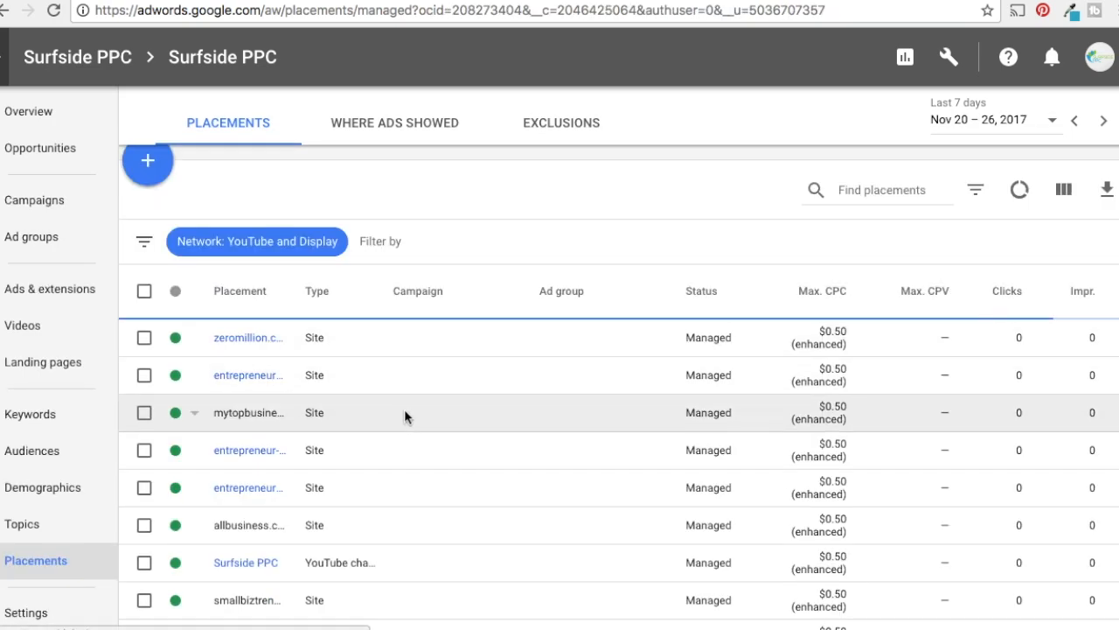
scroll(403, 402, down, 2)
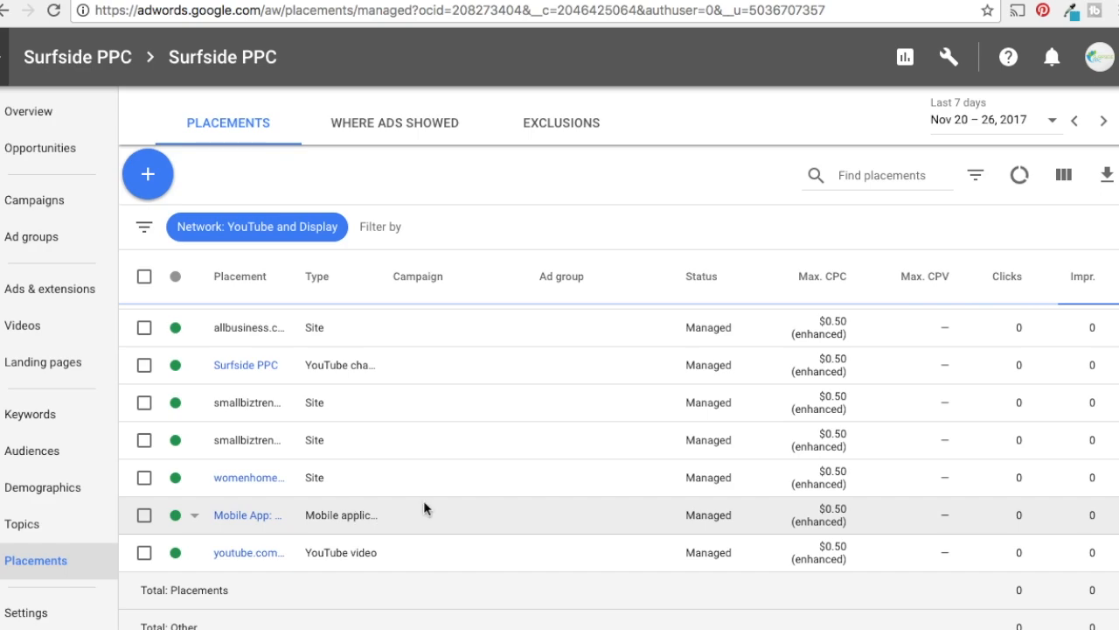
scroll(484, 482, up, 5)
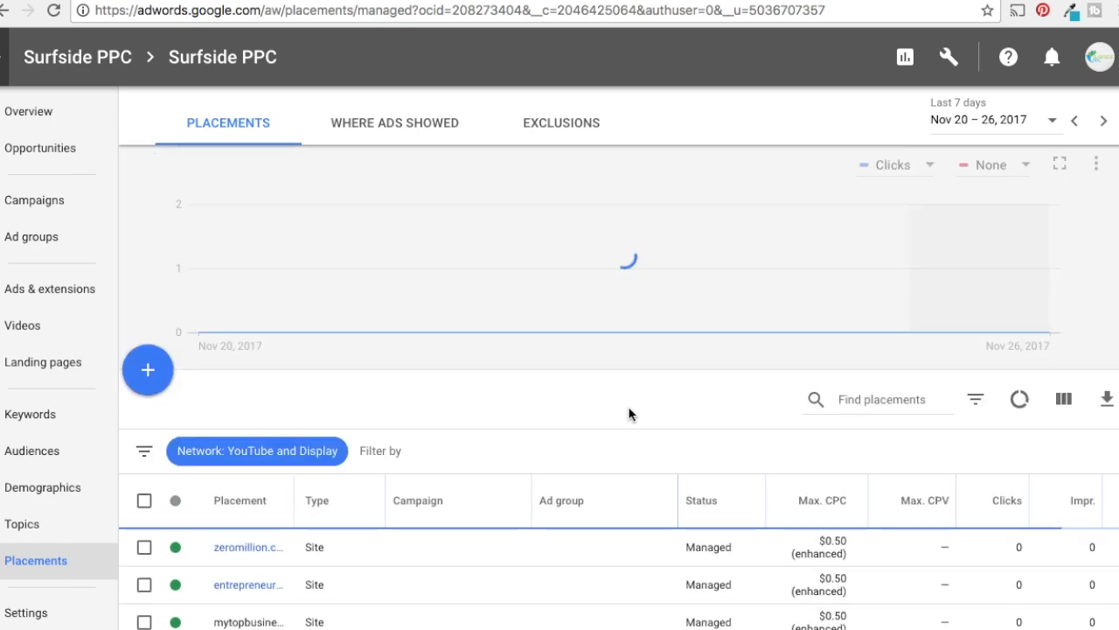
In the account's campaign list, duplicate the Free eBook Offer - Placements campaign by copying and pasting it without pausing the copy
click(210, 68)
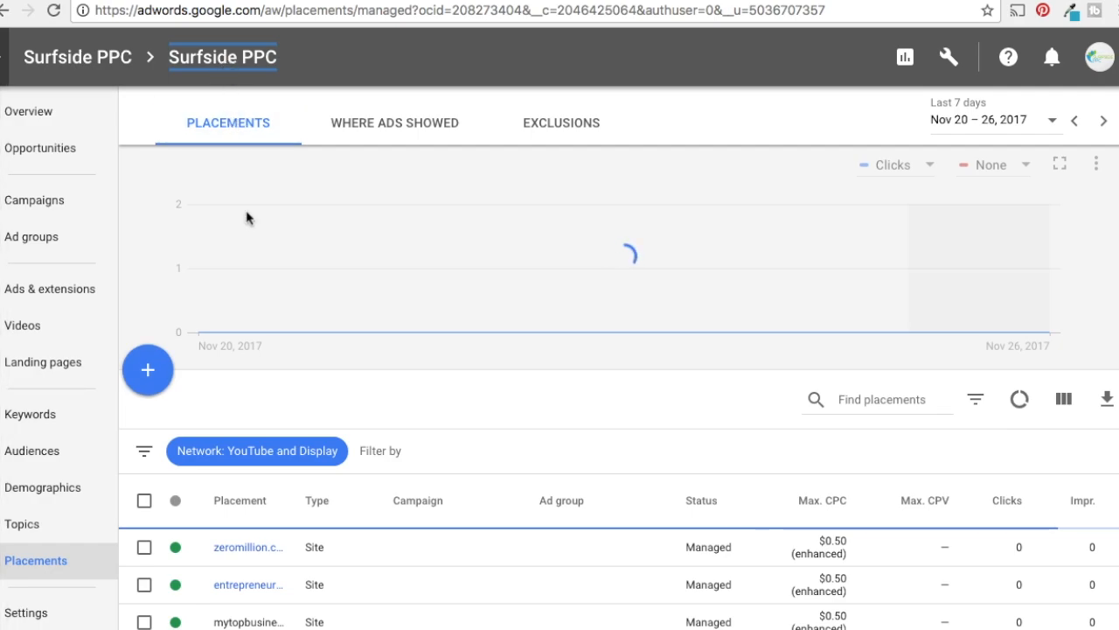
click(45, 210)
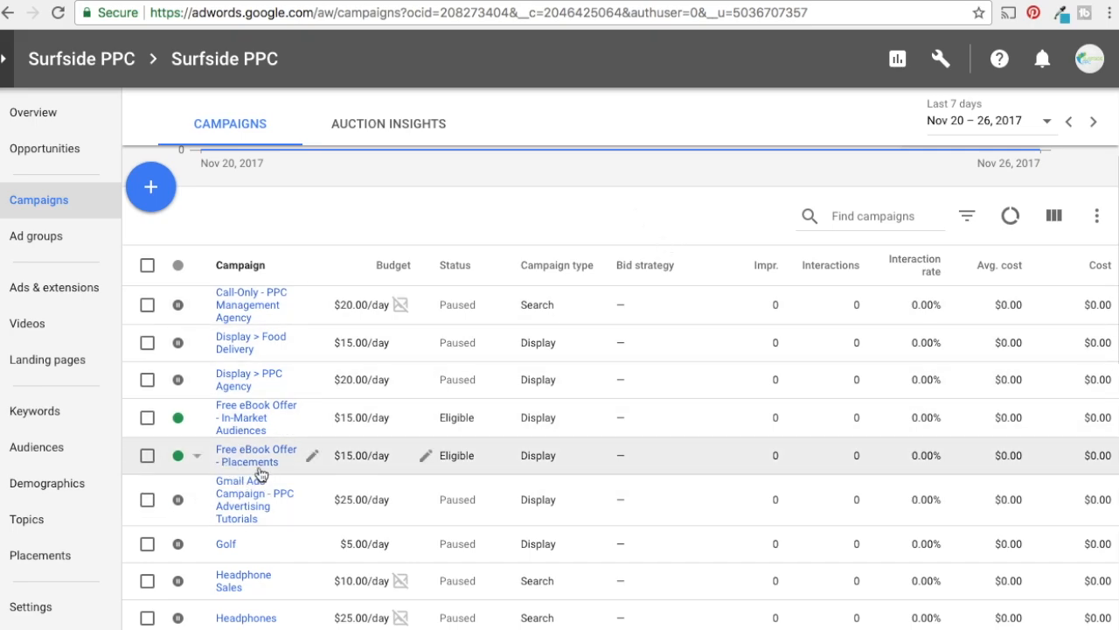
click(150, 457)
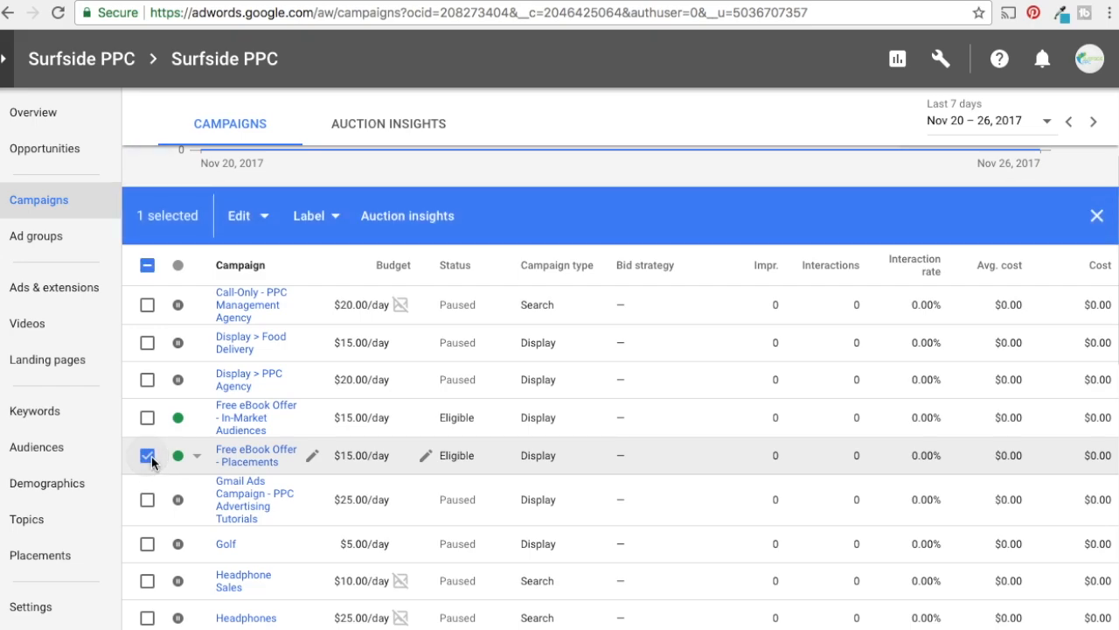
click(239, 219)
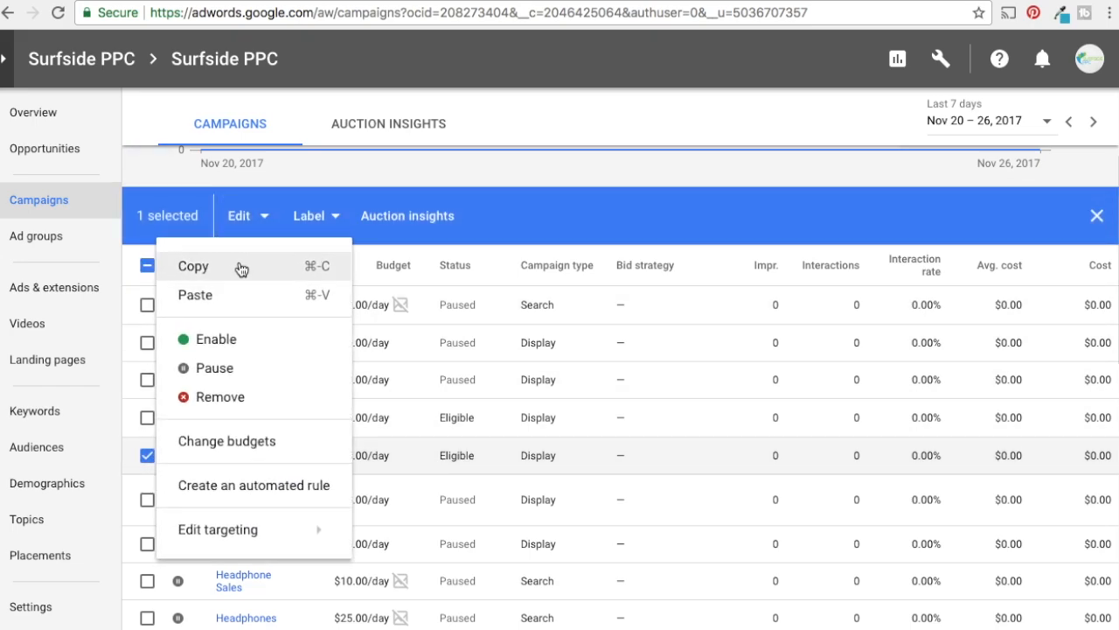
click(242, 268)
click(243, 218)
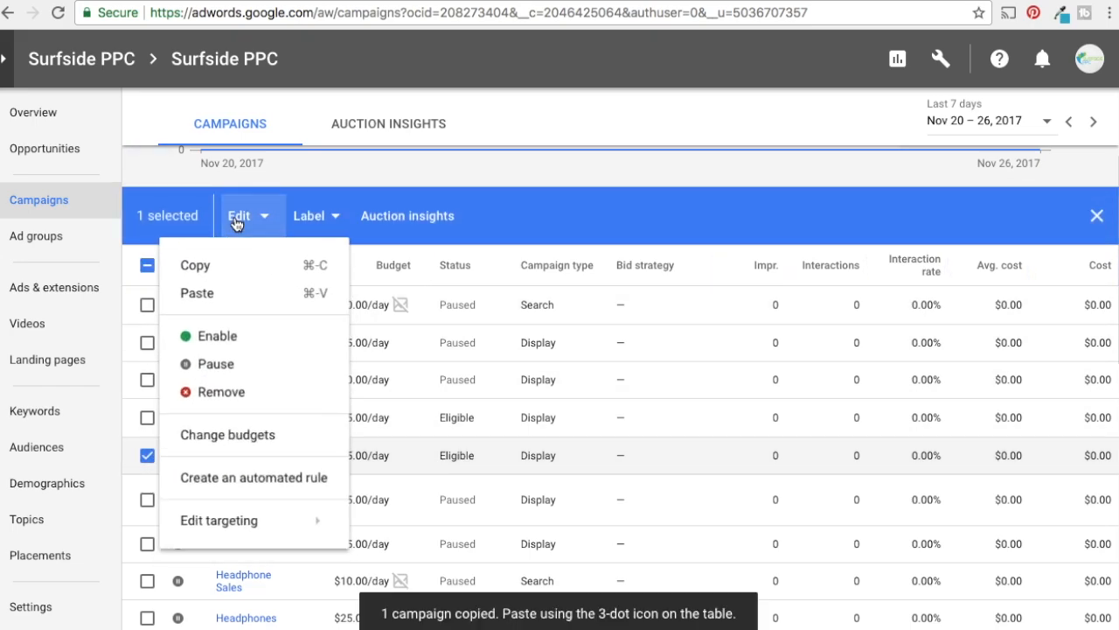
click(234, 297)
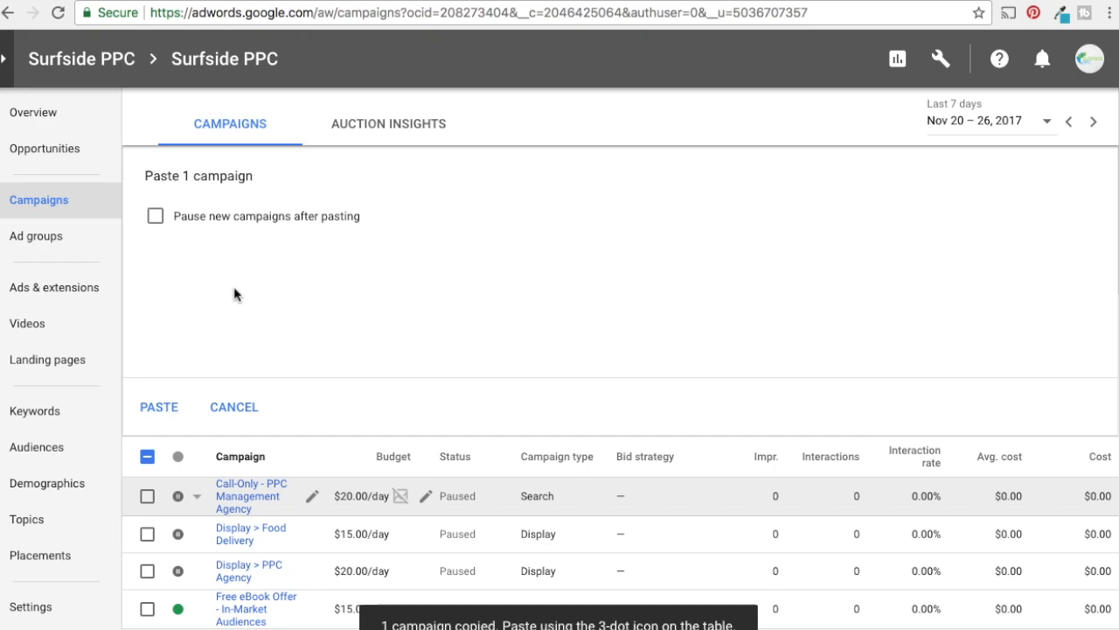
click(162, 404)
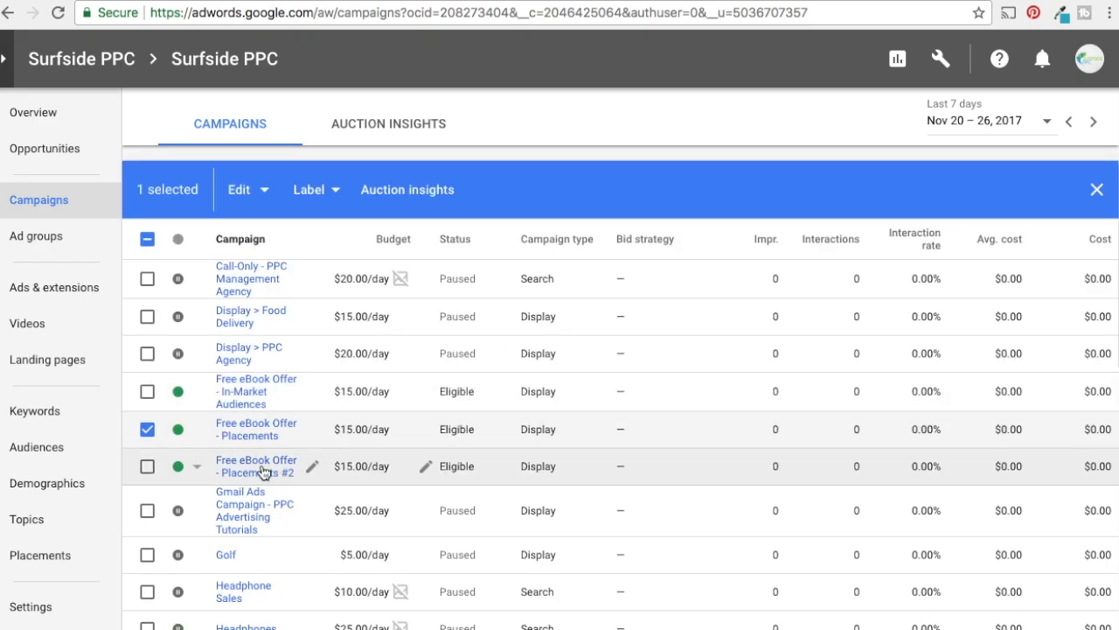
Clear the campaign selection and rename the duplicated campaign "Free eBook Offer - Keywords"
click(146, 238)
click(146, 238)
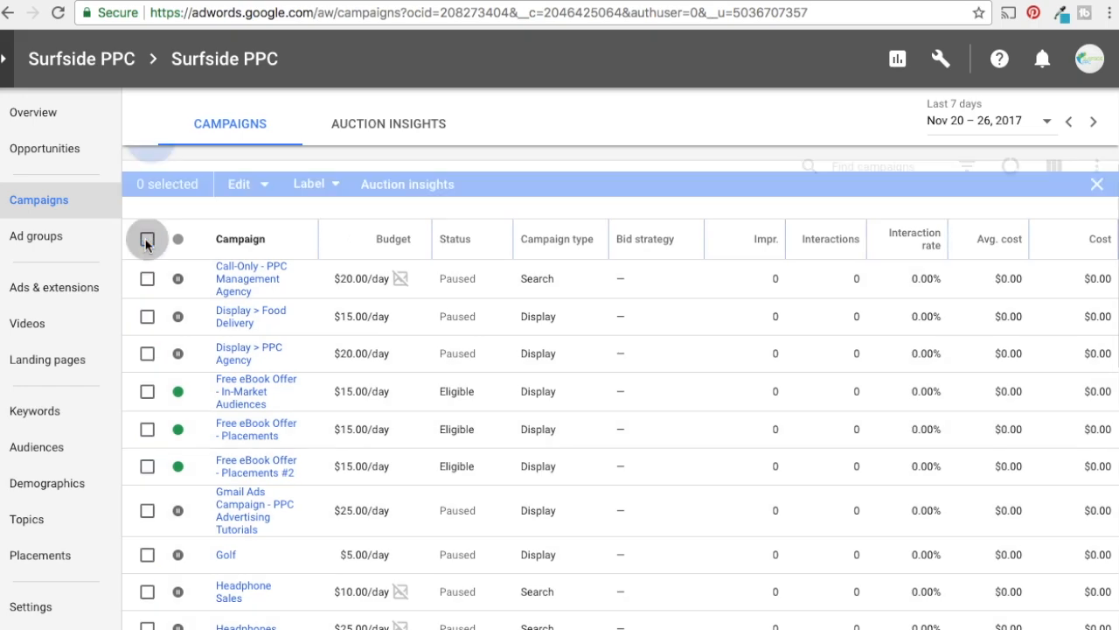
click(312, 465)
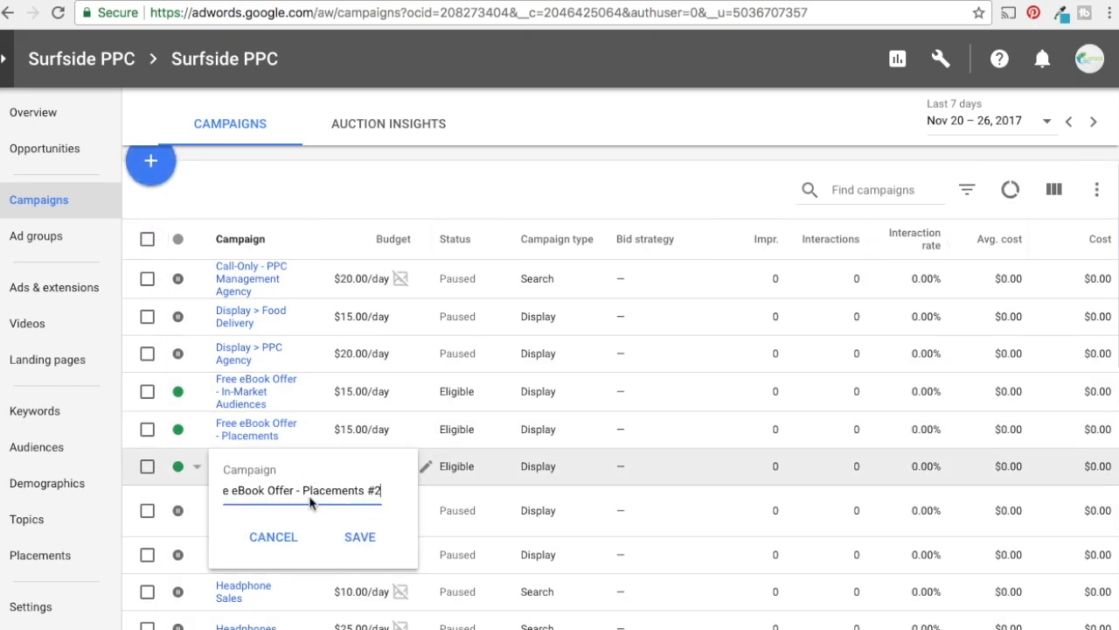
drag(302, 490, 413, 490)
click(423, 495)
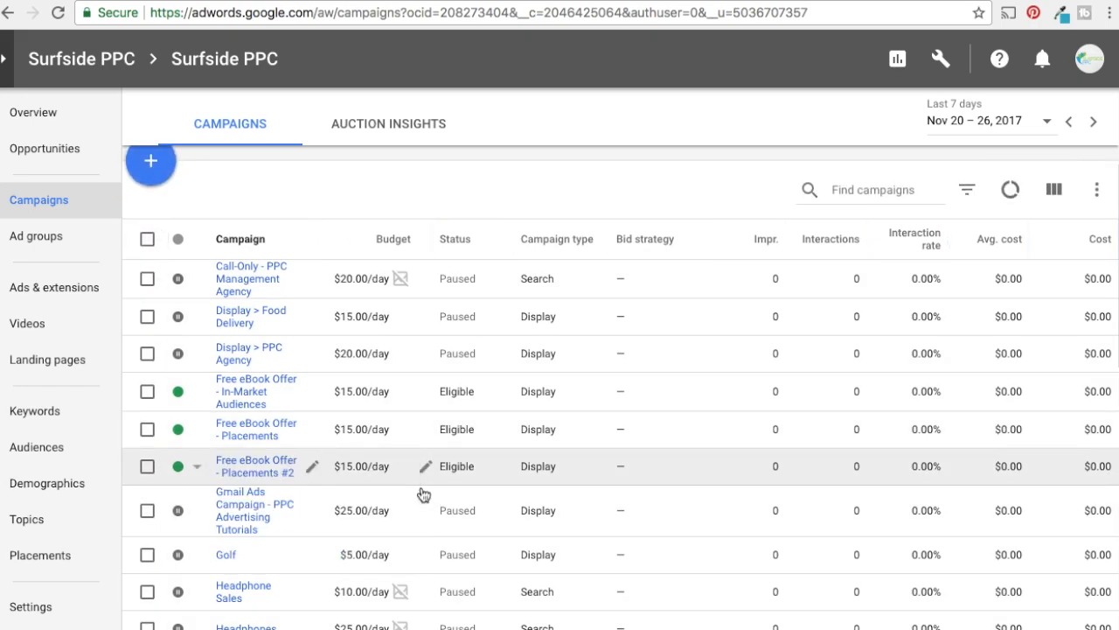
click(318, 468)
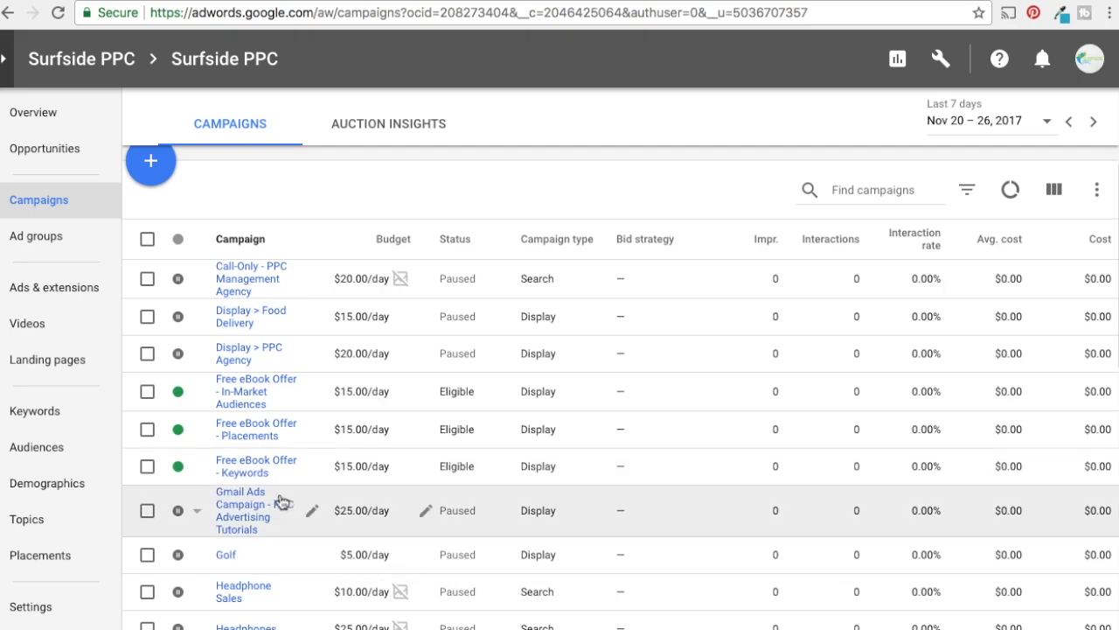
Open the Free eBook Offer - Keywords campaign's ad group, and permanently remove every placement listed under the Free eBook Offer - Placements campaign
click(251, 472)
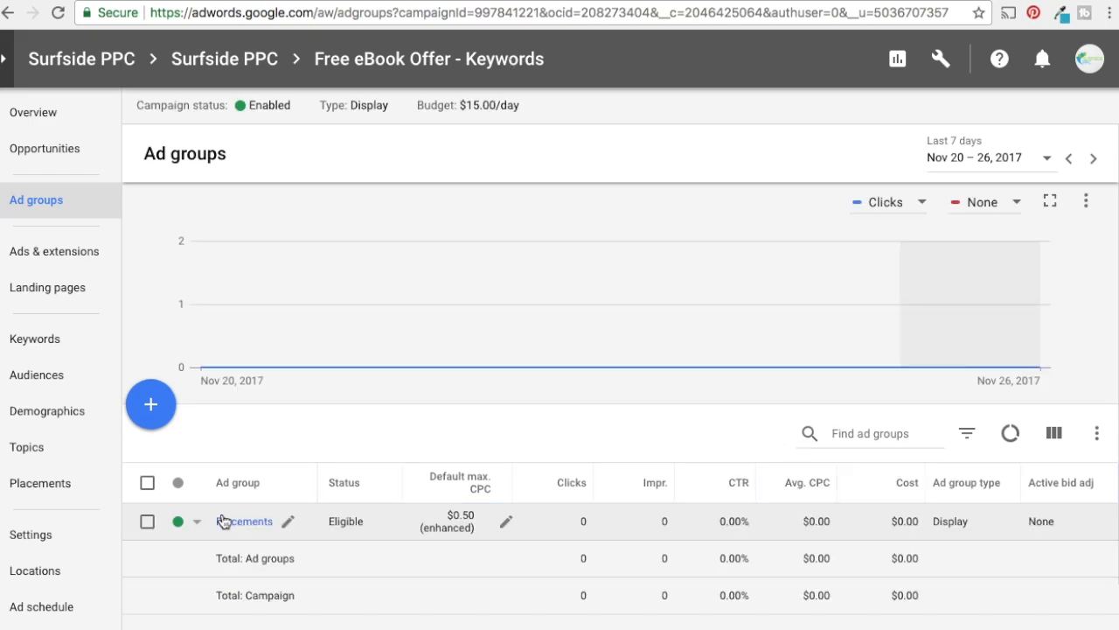
click(232, 525)
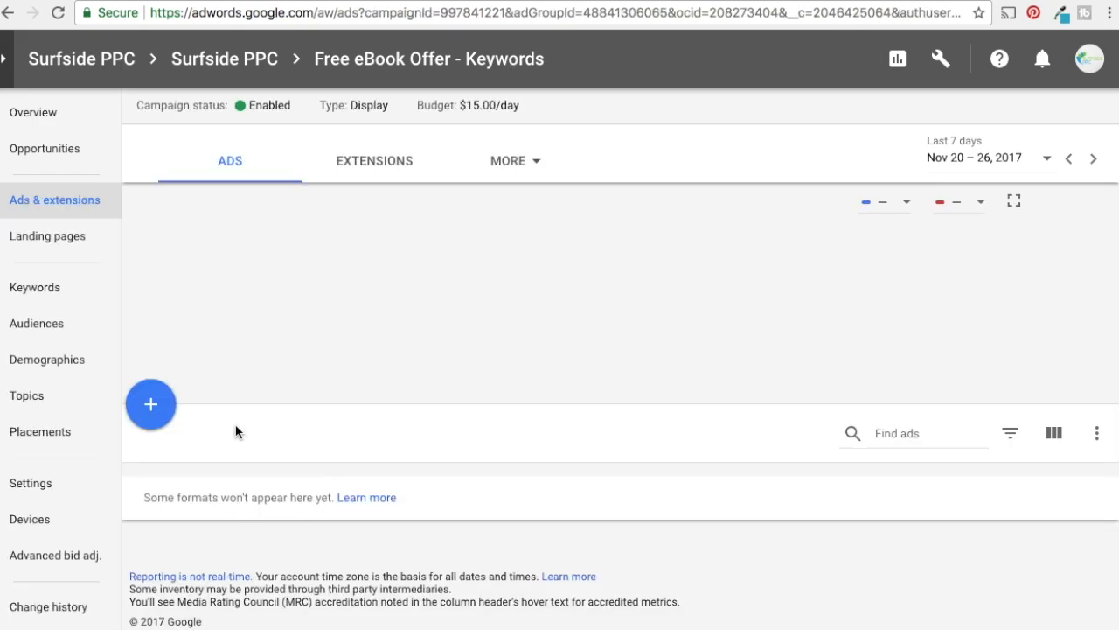
click(39, 431)
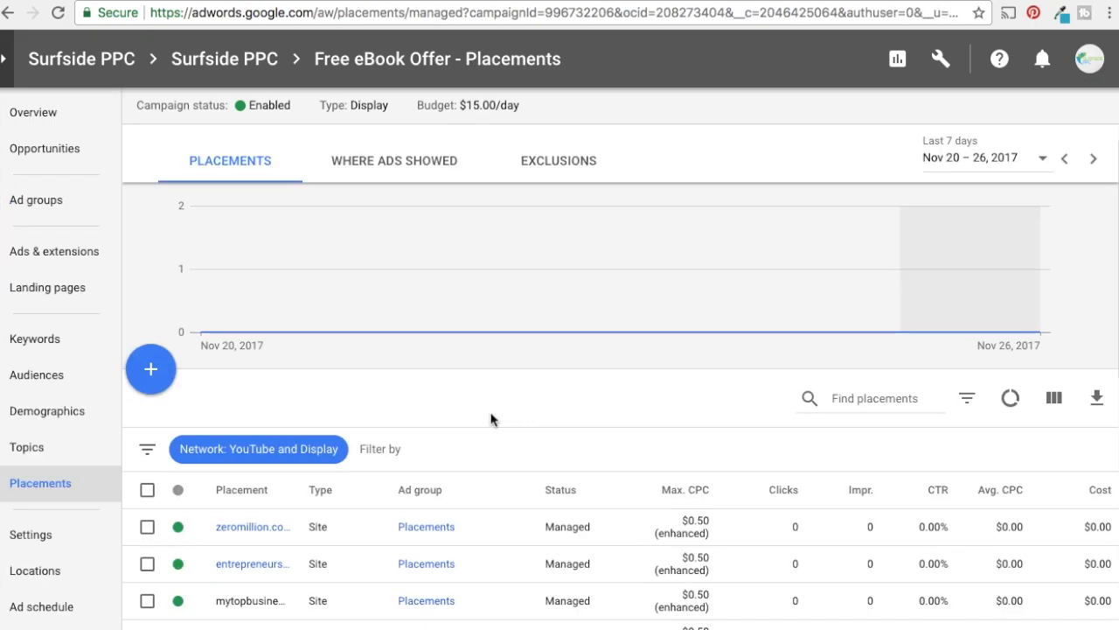
click(147, 487)
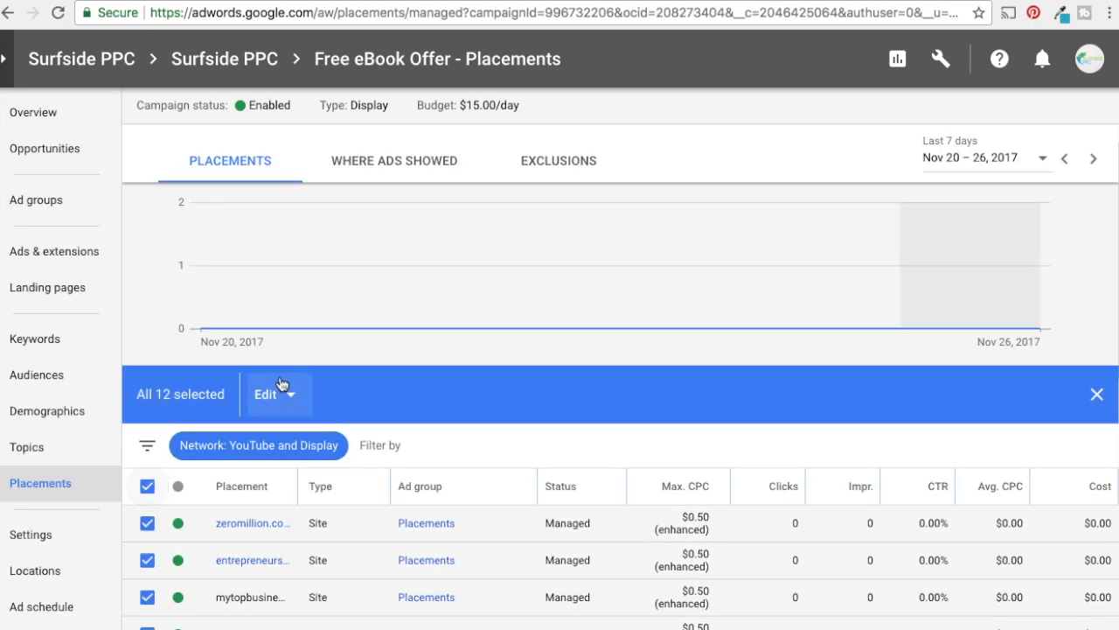
click(269, 395)
click(306, 505)
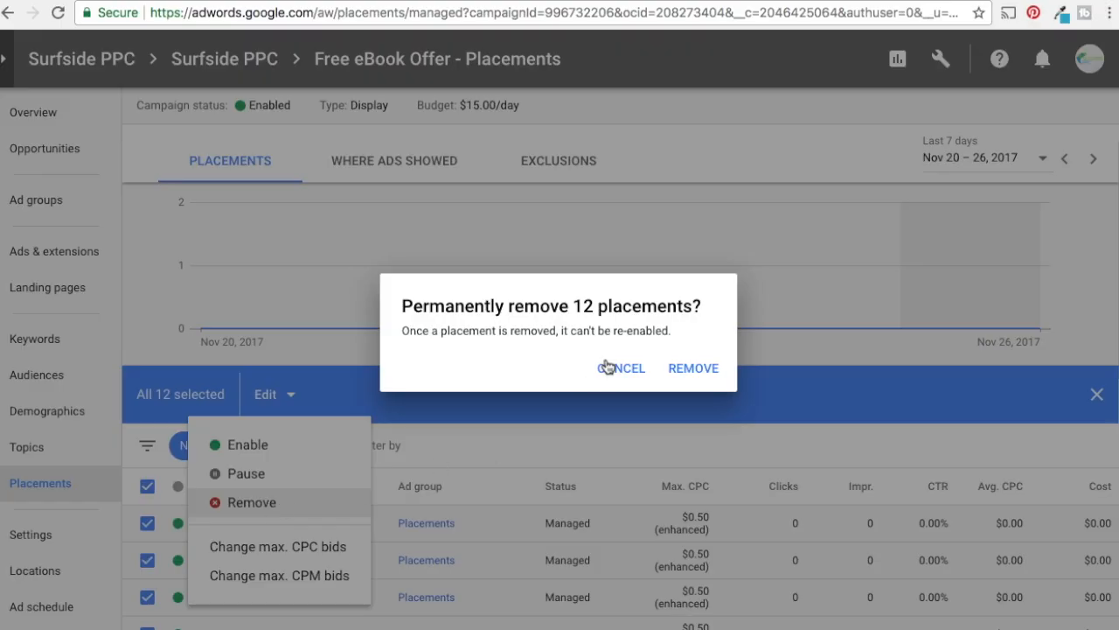
click(688, 366)
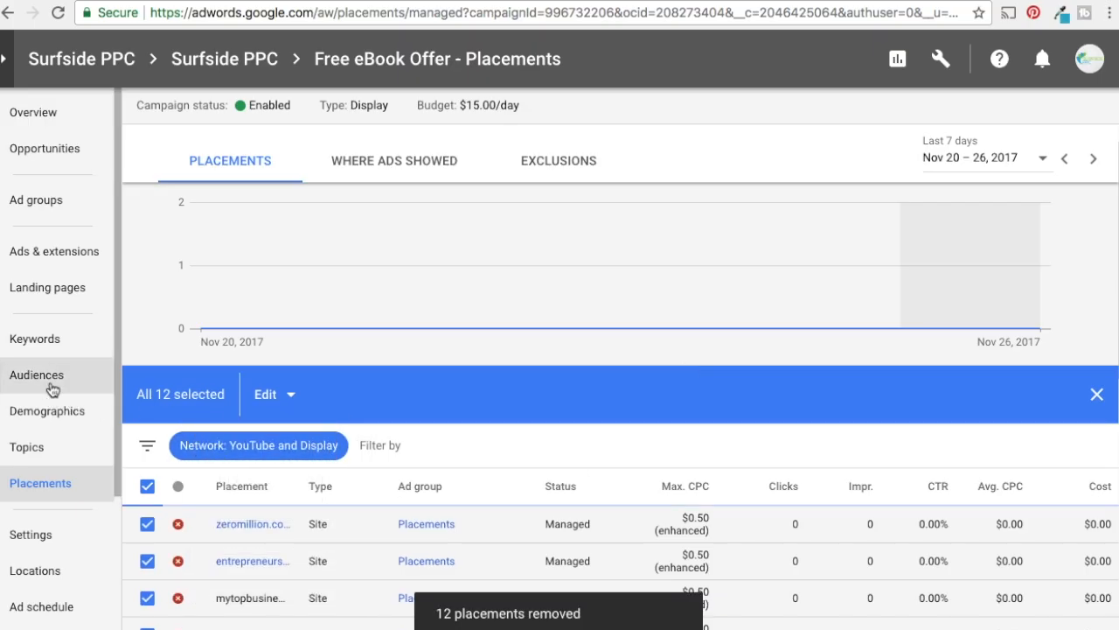
Start adding display keywords to the campaign and enter "online business promotion", "promote your business" and "marketing your business" on separate lines
click(63, 341)
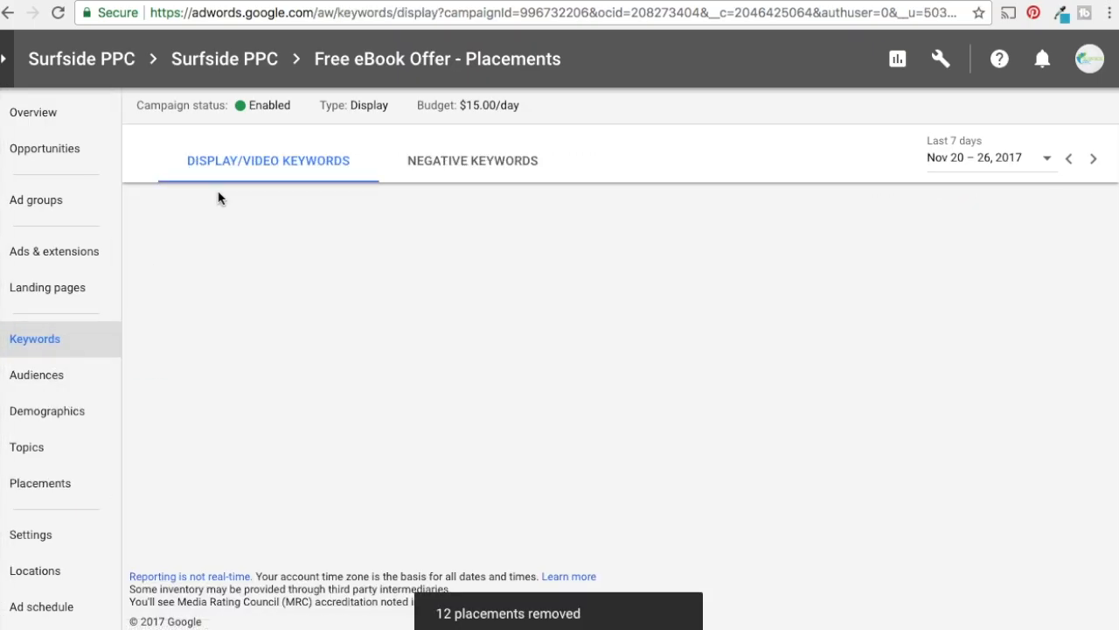
click(151, 406)
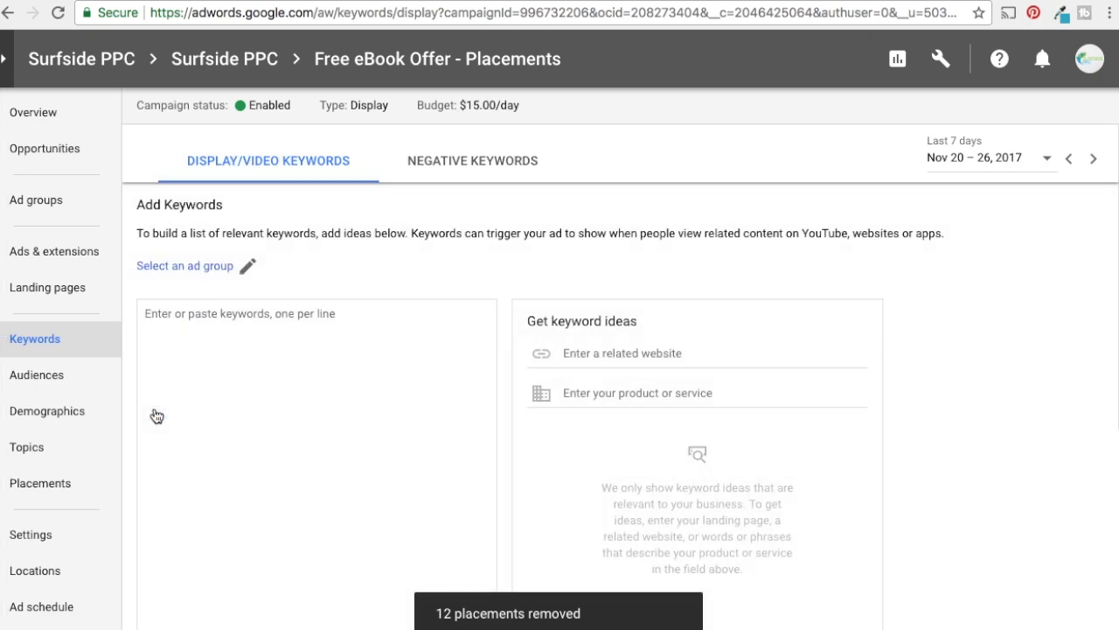
scroll(892, 420, down, 2)
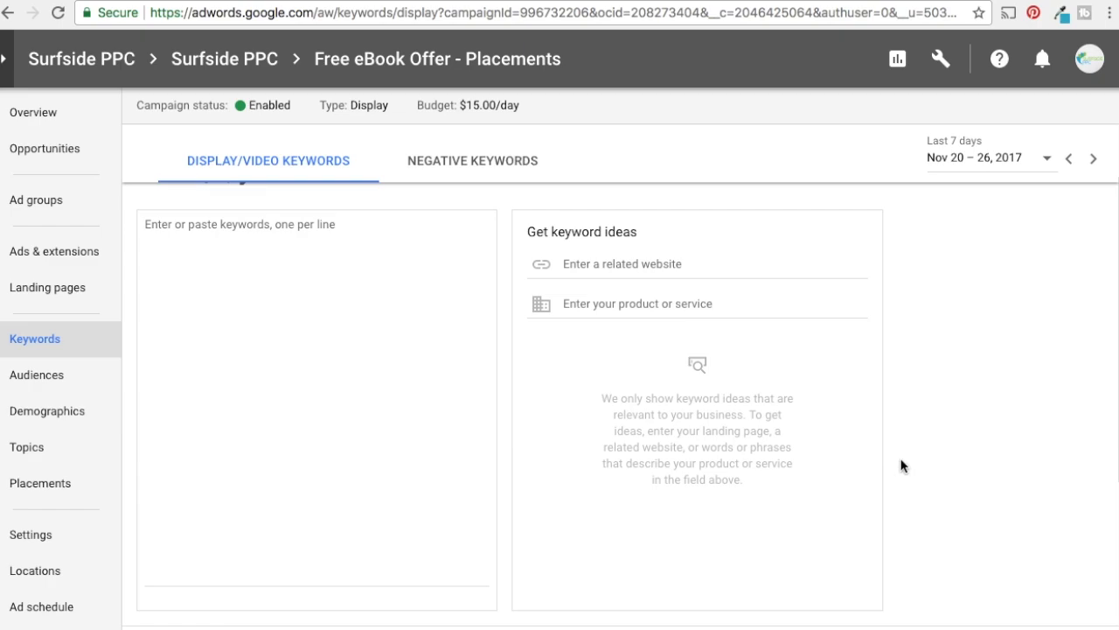
click(402, 282)
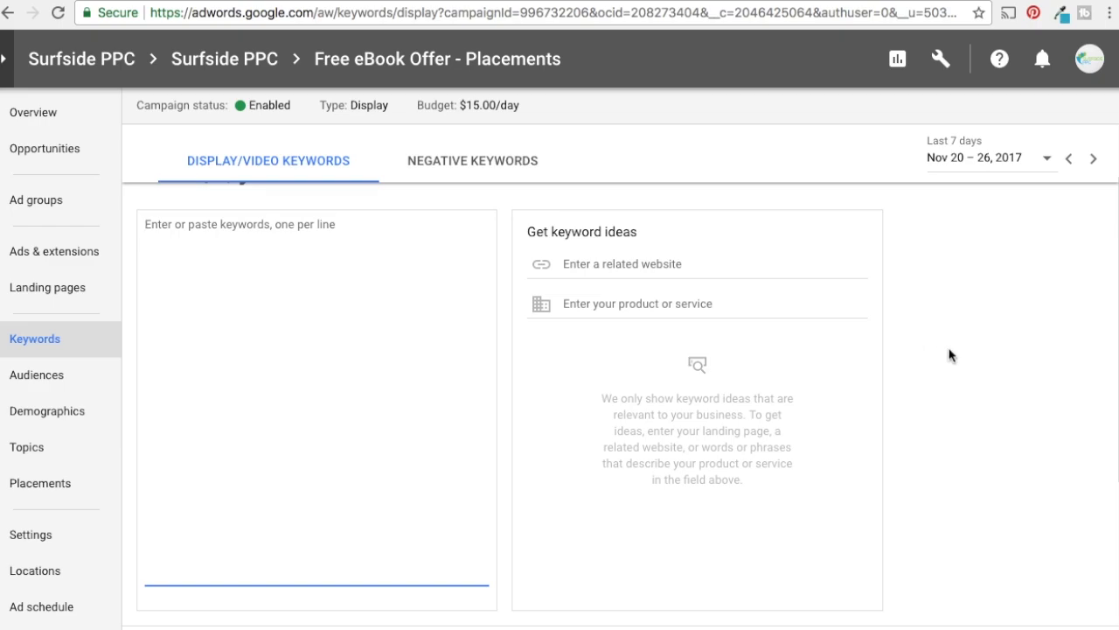
text(online business promotion)
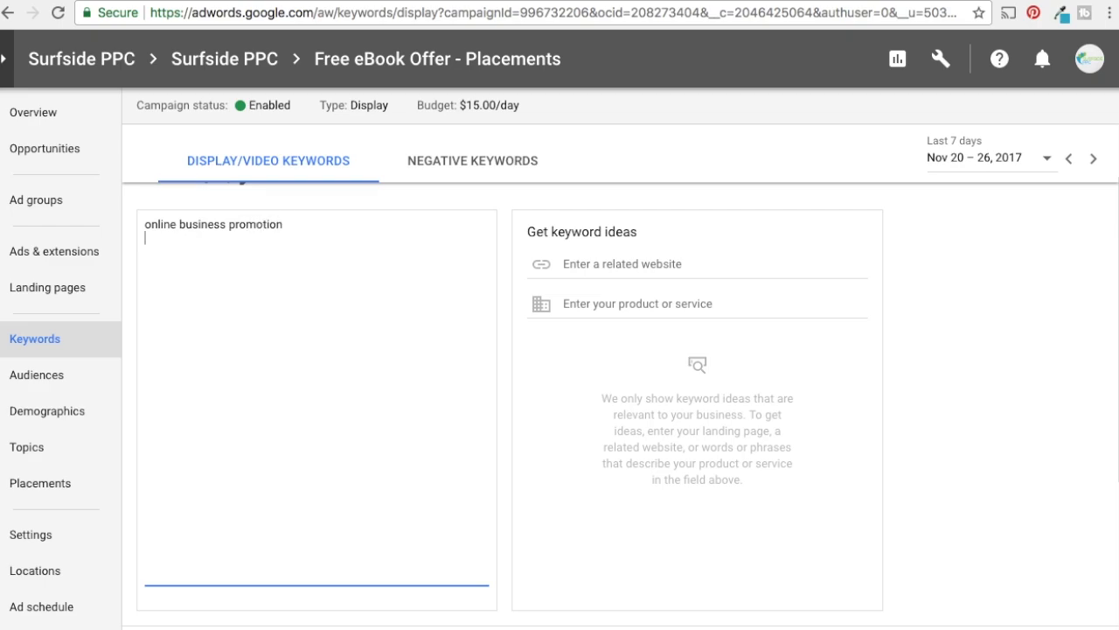
text( promote your business)
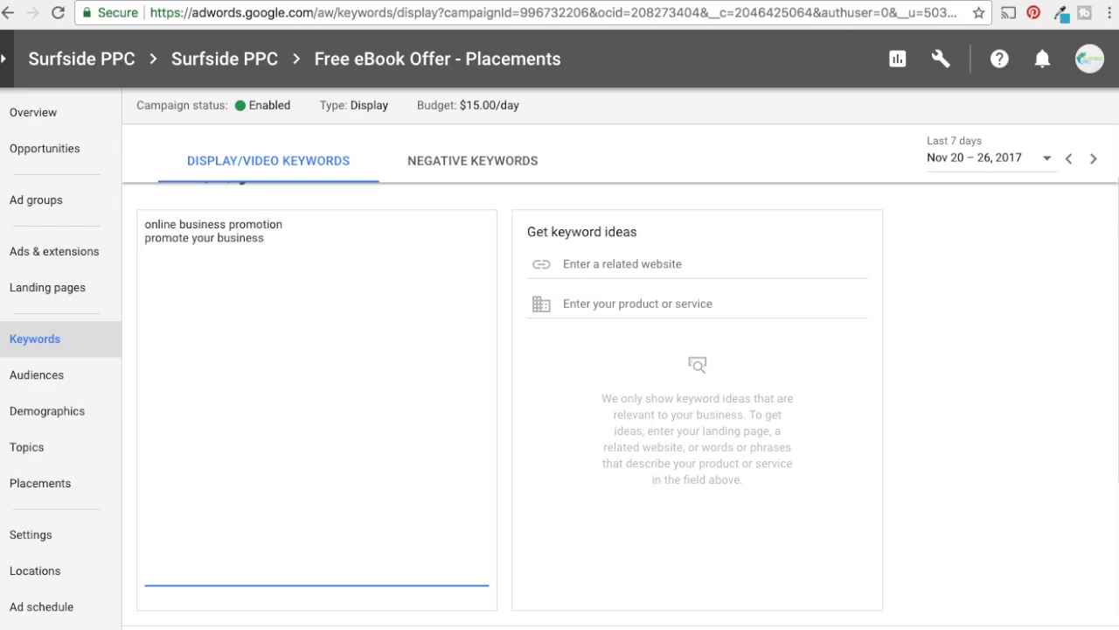
text( marketing your)
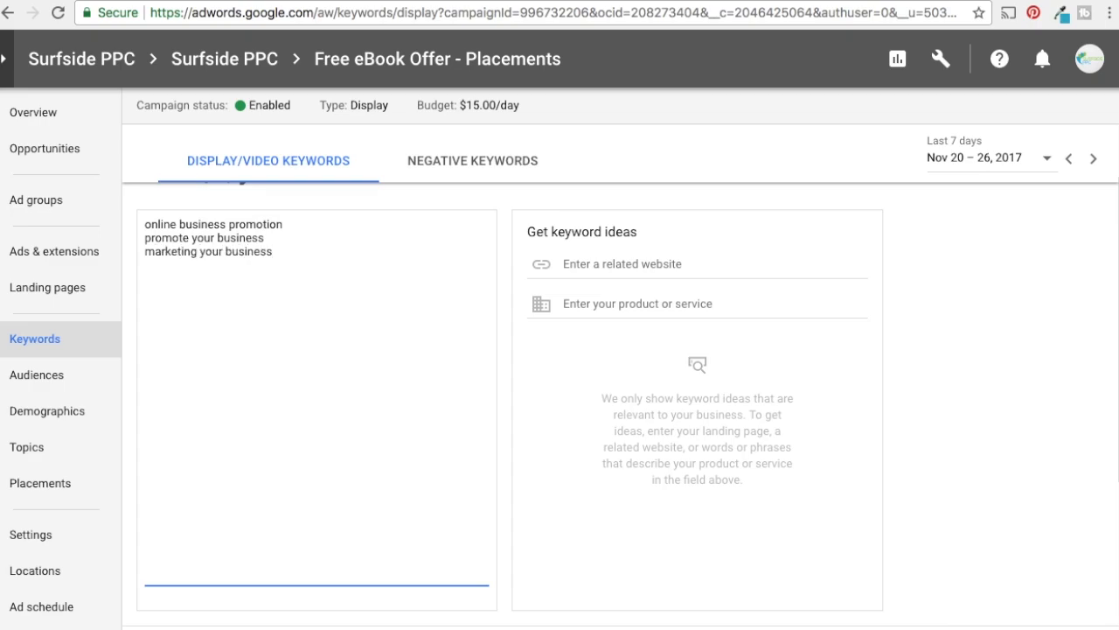
text( business)
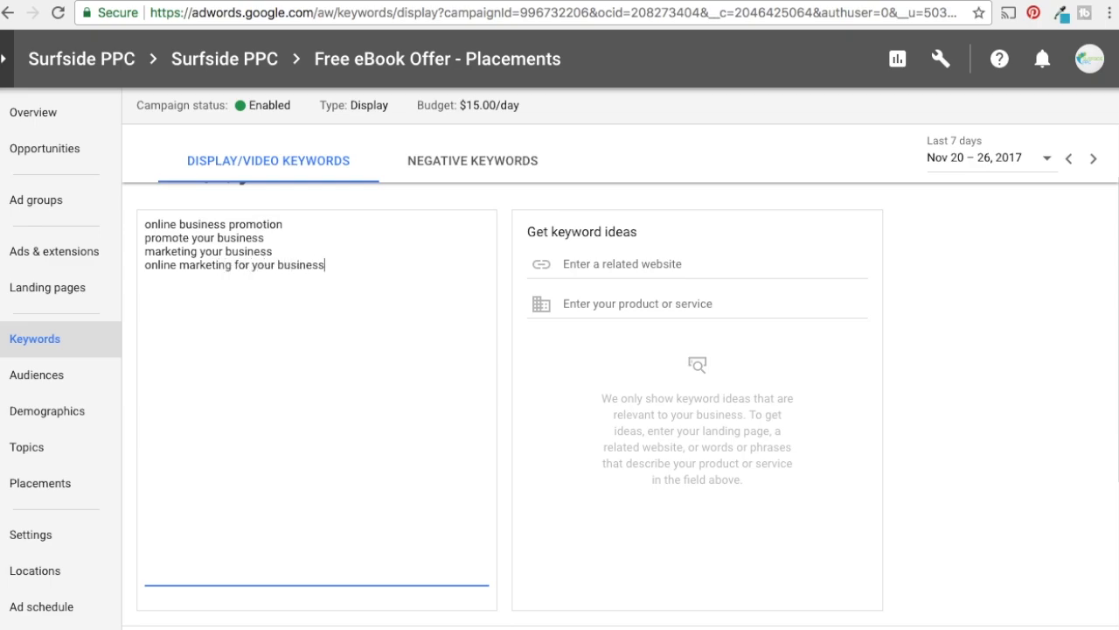
text( online marketing for your business business internet marketing)
Extend the keyword list with "online marketing for your business", "business internet marketing", "website marketing" and "website traffic"
key(Return)
text(website ma)
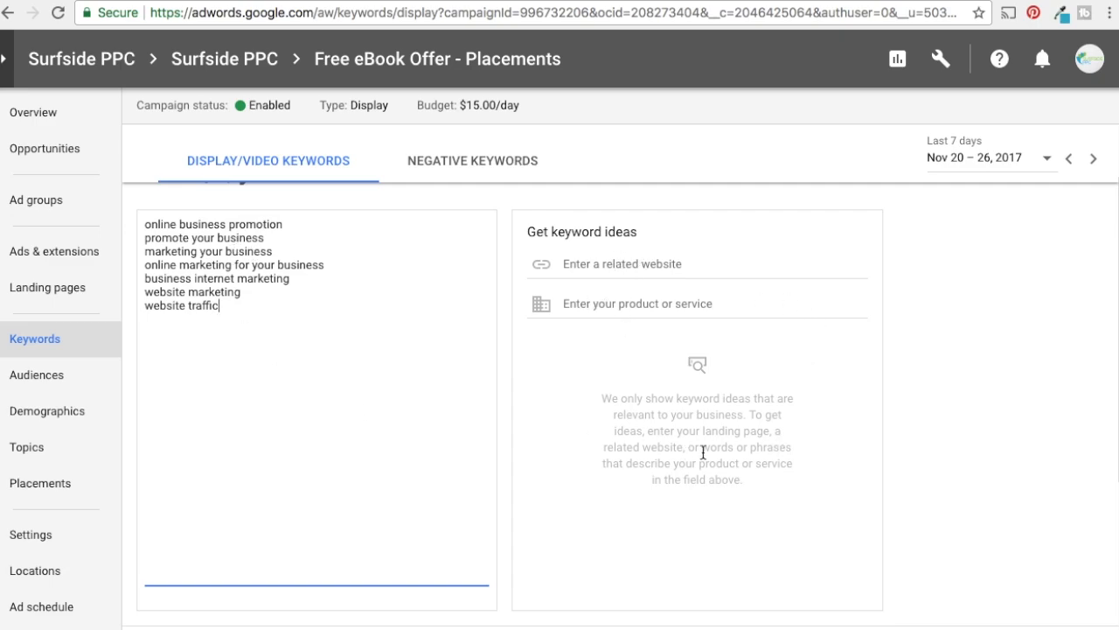
Request keyword ideas for the product or service "marketing your business"
click(664, 303)
text(internet marketin)
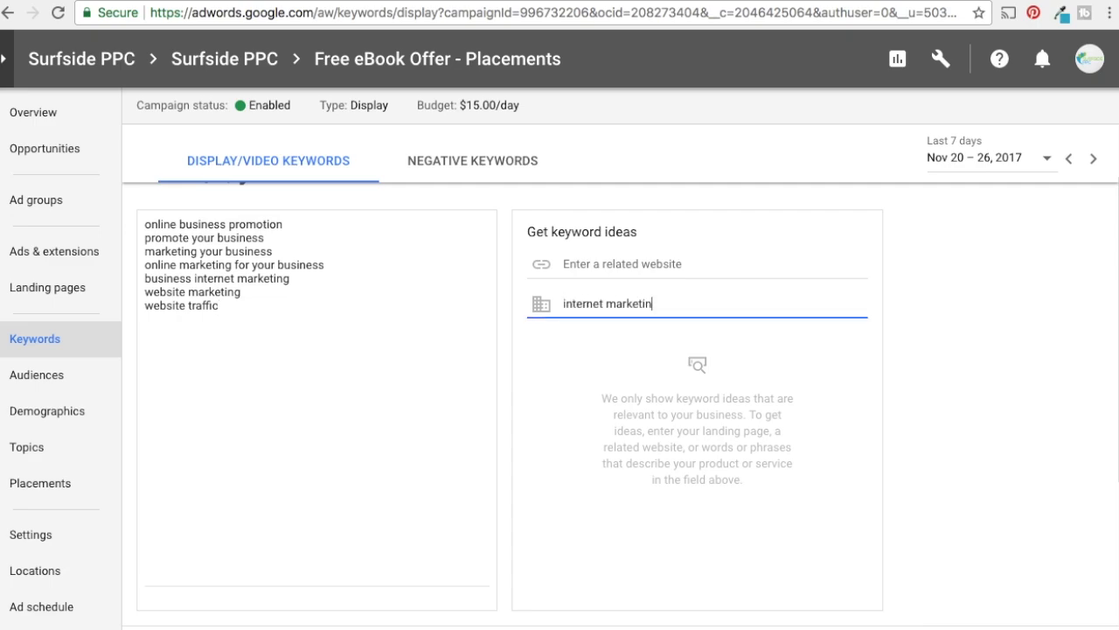
key(BackSpace)
key(BackSpace)
key(BackSpace)
key(BackSpace)
key(BackSpace)
key(BackSpace)
key(BackSpace)
key(BackSpace)
key(BackSpace)
key(BackSpace)
key(BackSpace)
key(BackSpace)
key(BackSpace)
key(BackSpace)
key(BackSpace)
key(BackSpace)
key(BackSpace)
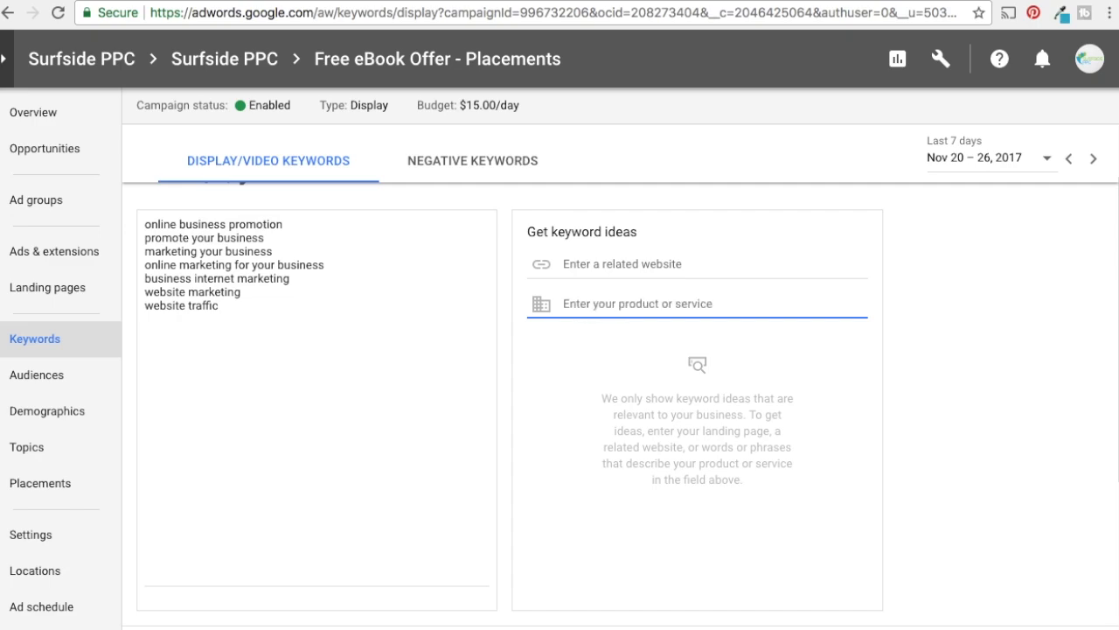
text(a)
key(BackSpace)
text(marketing your b)
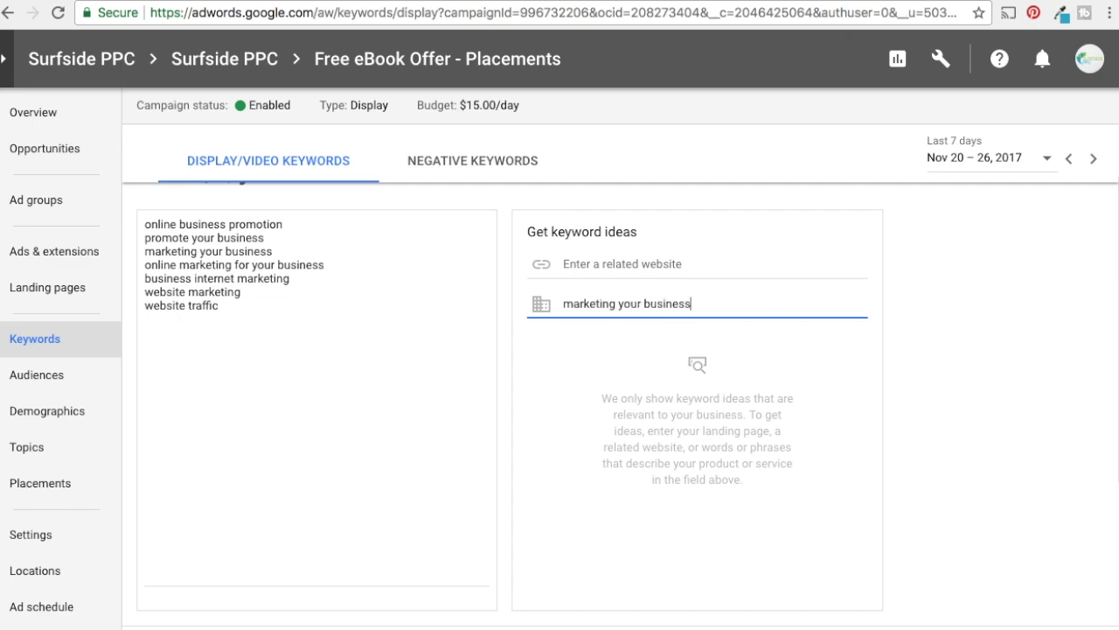
text(usiness)
click(796, 119)
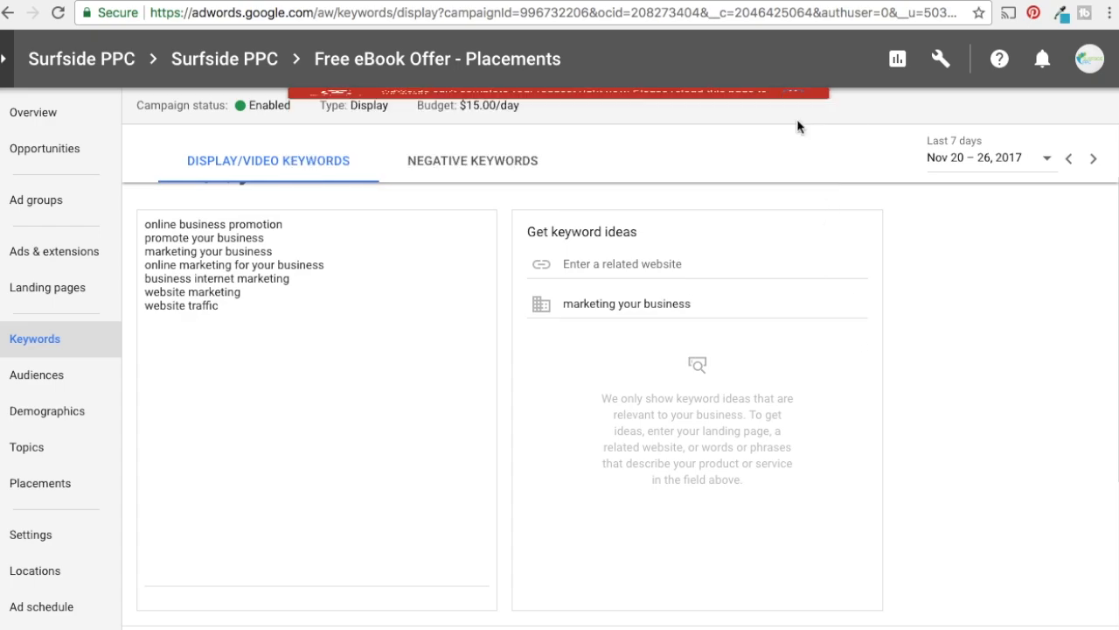
Review the keywords entered so far in the keyword list
scroll(742, 350, down, 1)
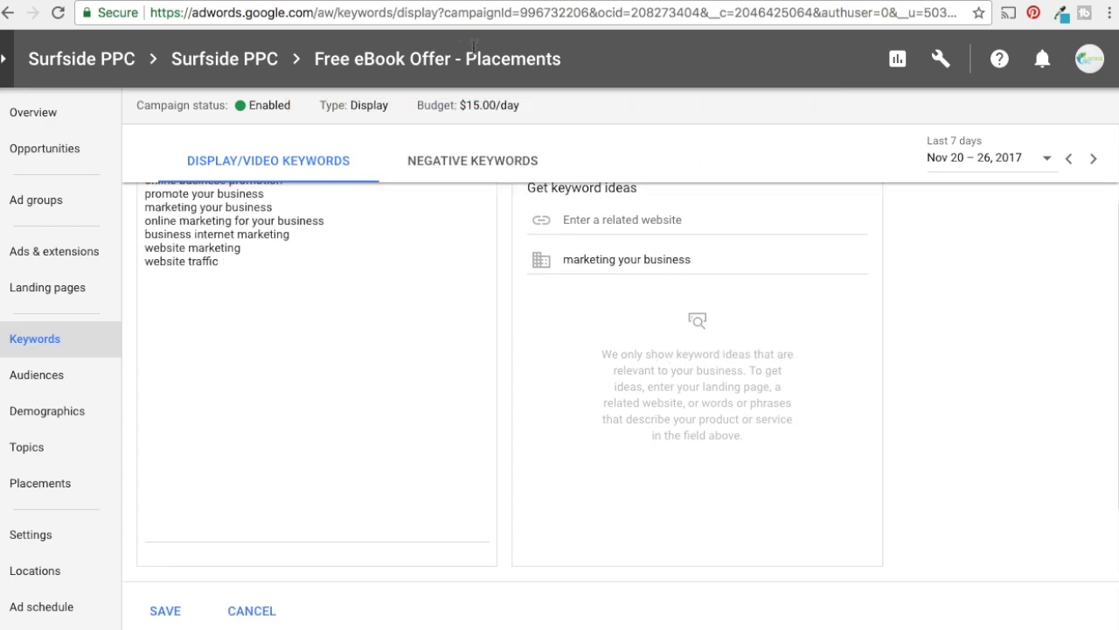
click(293, 276)
scroll(343, 287, up, 2)
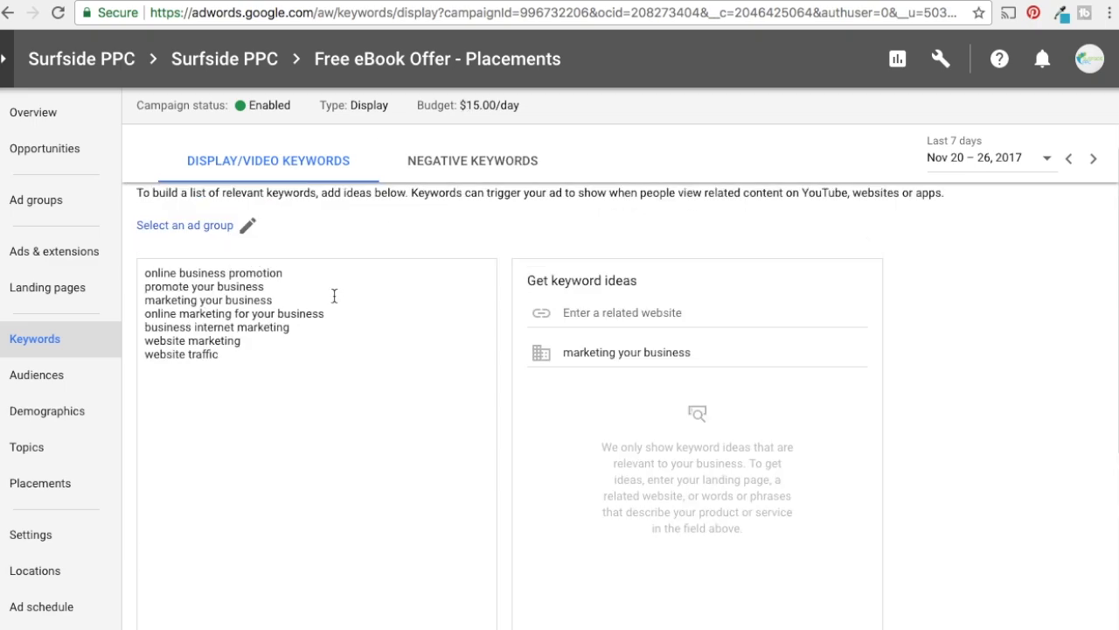
drag(158, 273, 365, 336)
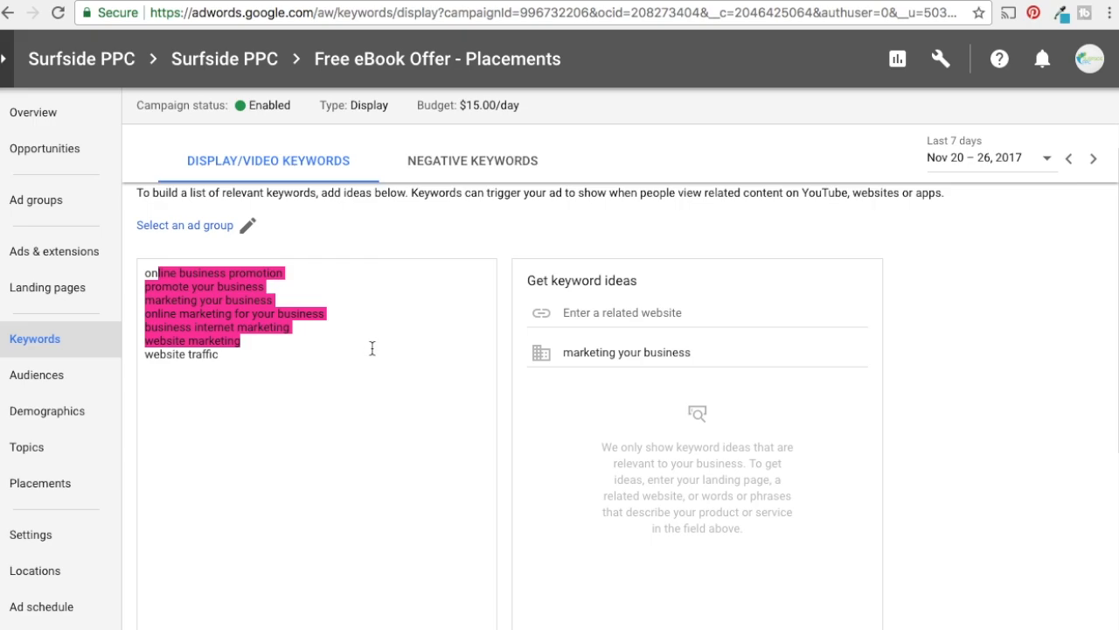
click(265, 349)
double_click(245, 355)
drag(258, 355, 145, 347)
click(170, 357)
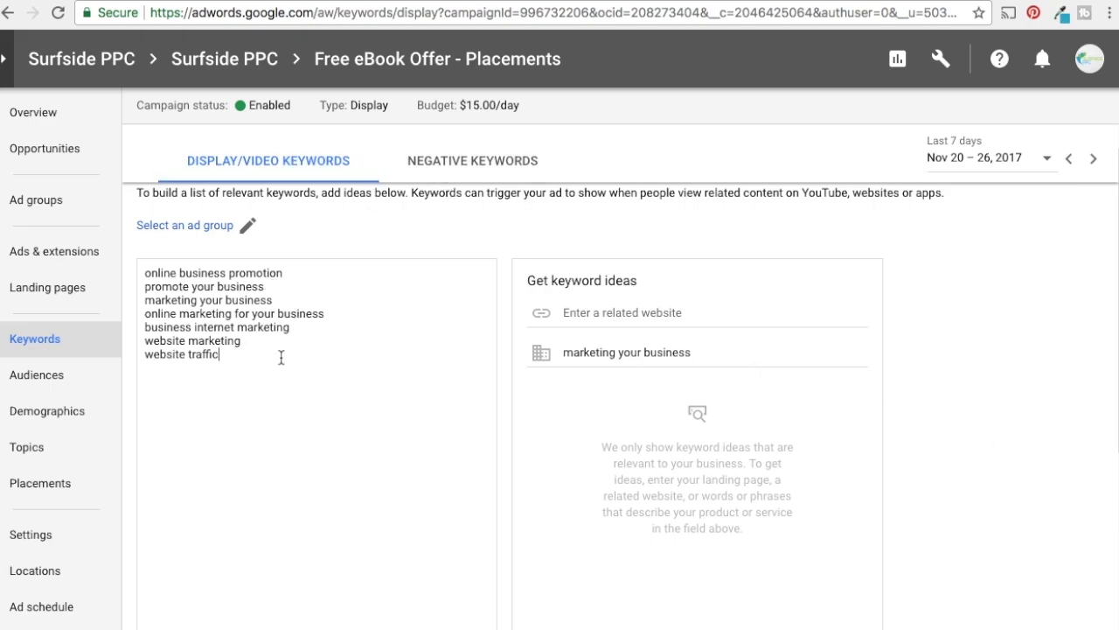
drag(243, 360, 140, 269)
click(247, 302)
scroll(953, 341, up, 2)
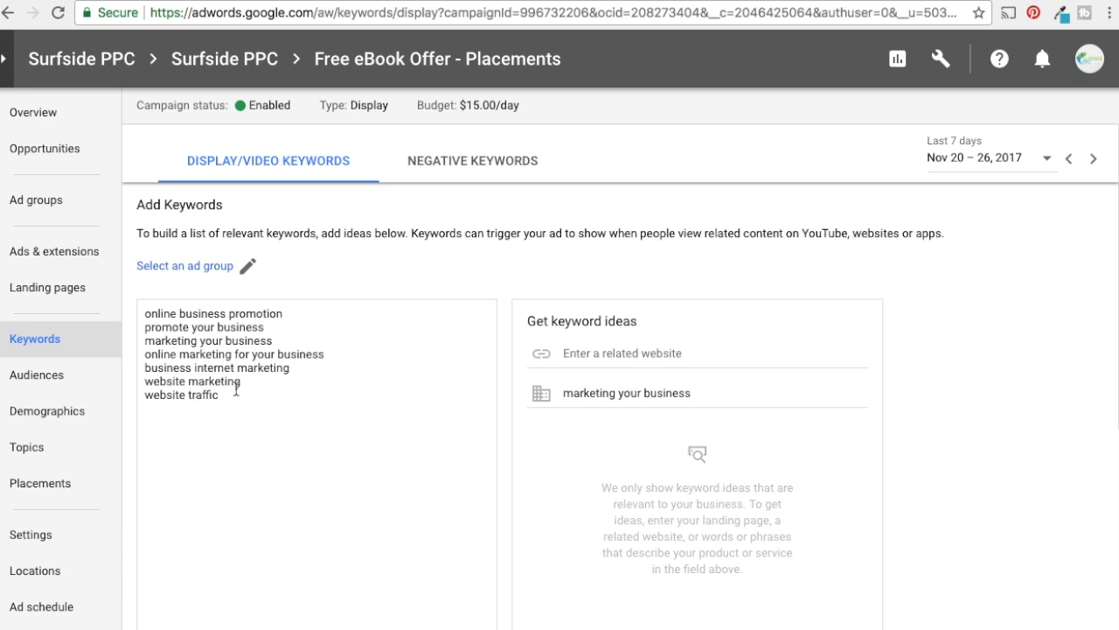
Add the keyword "growth hacking" to the end of the list and try to save the keywords
text(owth hacking)
scroll(957, 409, down, 1)
scroll(879, 353, down, 1)
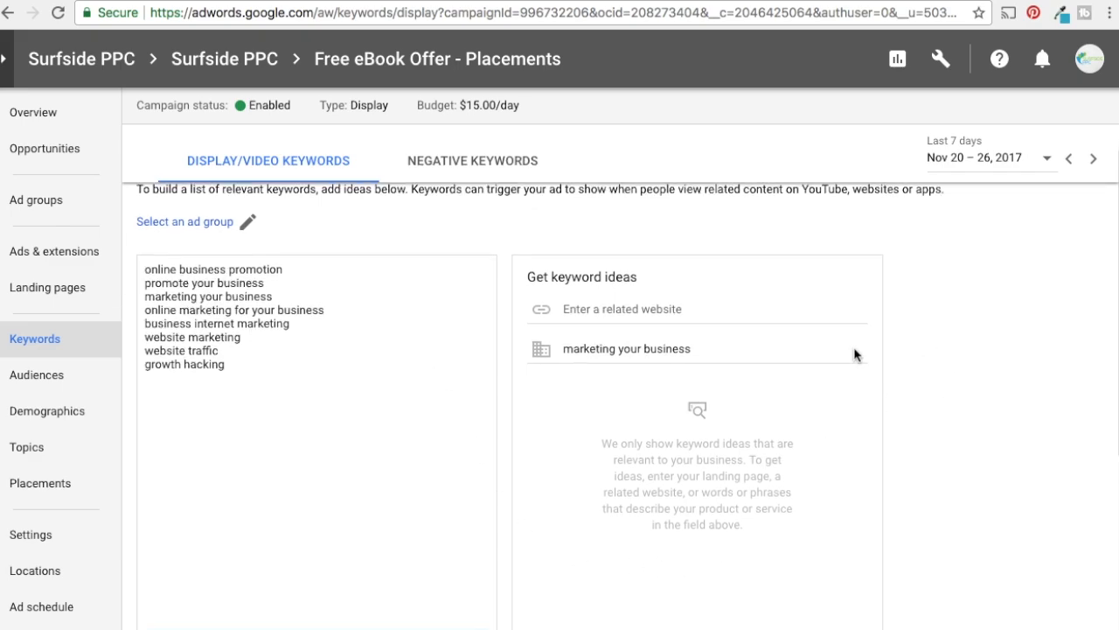
scroll(377, 349, down, 1)
scroll(333, 303, down, 4)
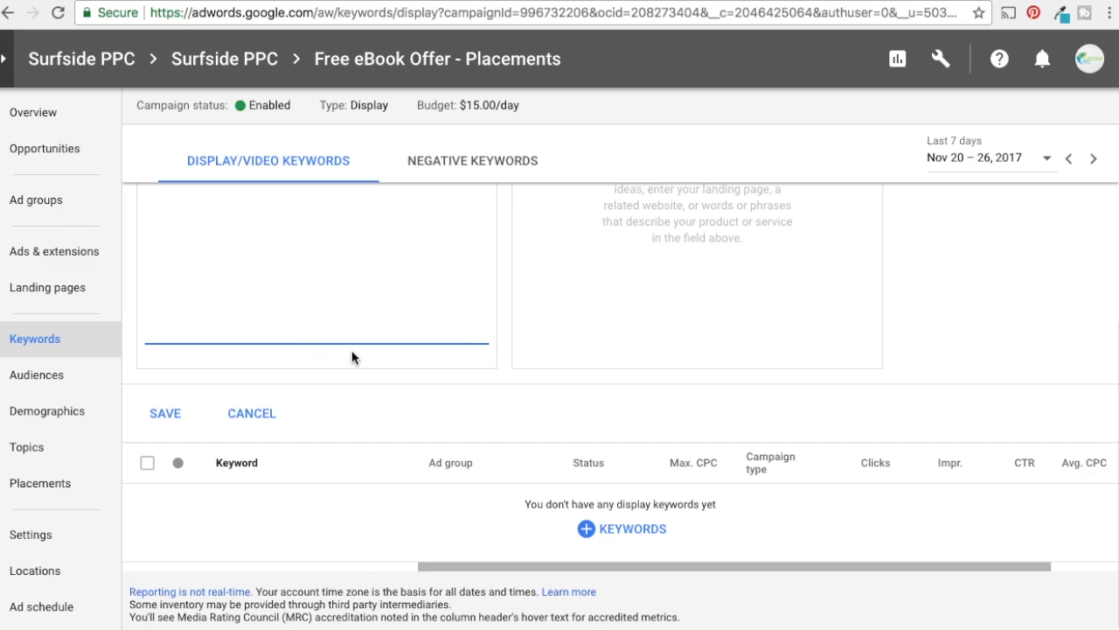
click(147, 409)
click(165, 420)
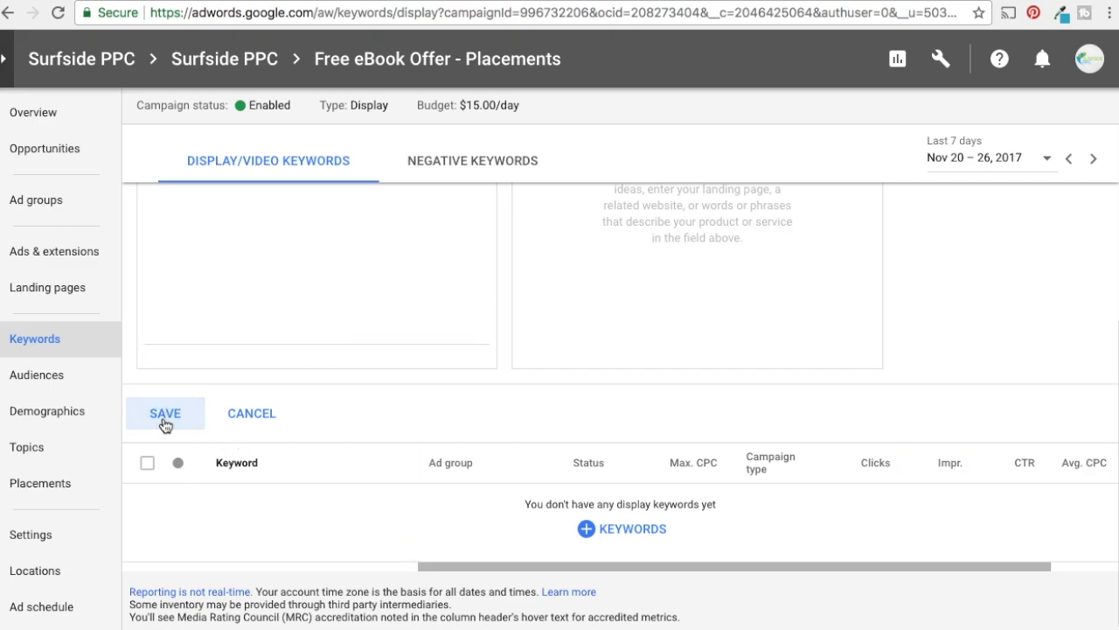
Assign the keywords to the ad group in the Free eBook Offer - Placements campaign and check the keyword setting options
scroll(452, 415, up, 5)
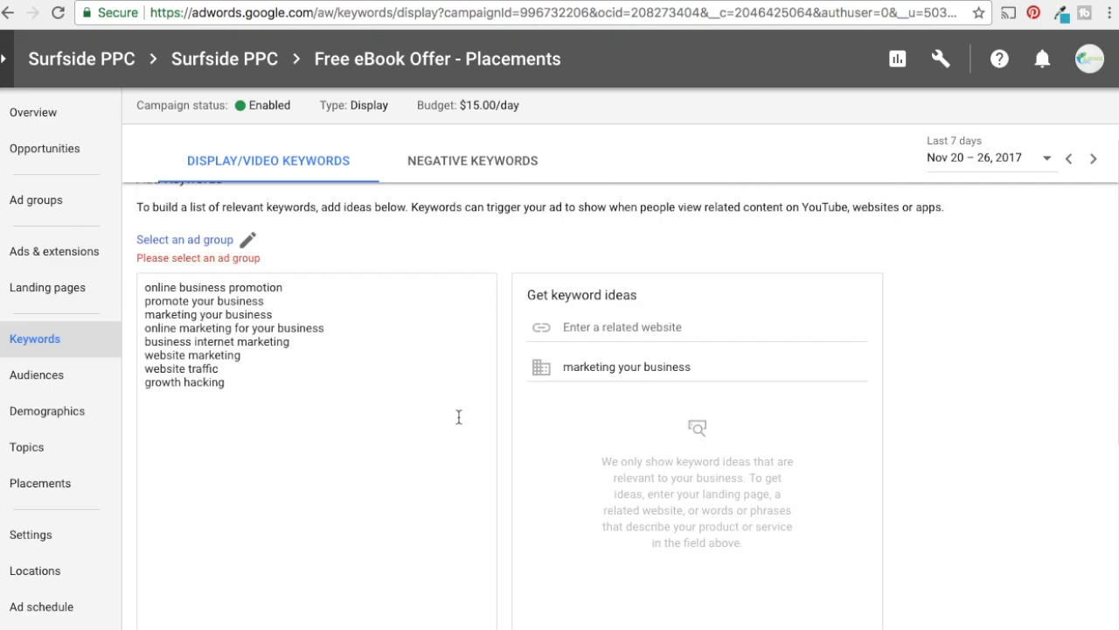
click(248, 238)
click(472, 300)
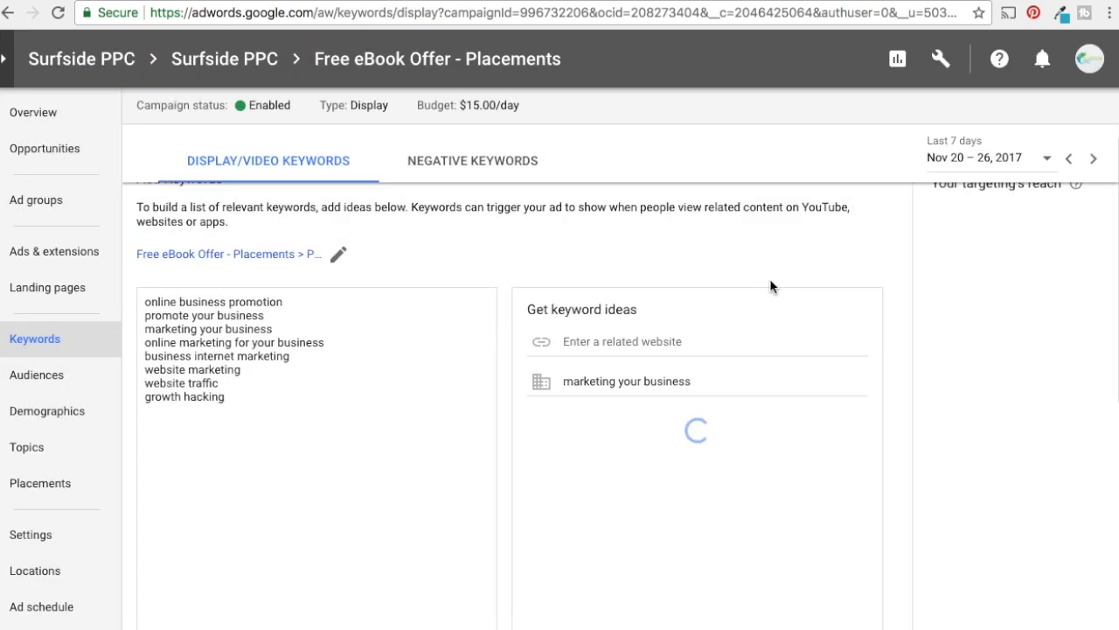
scroll(982, 378, down, 2)
scroll(982, 378, down, 2)
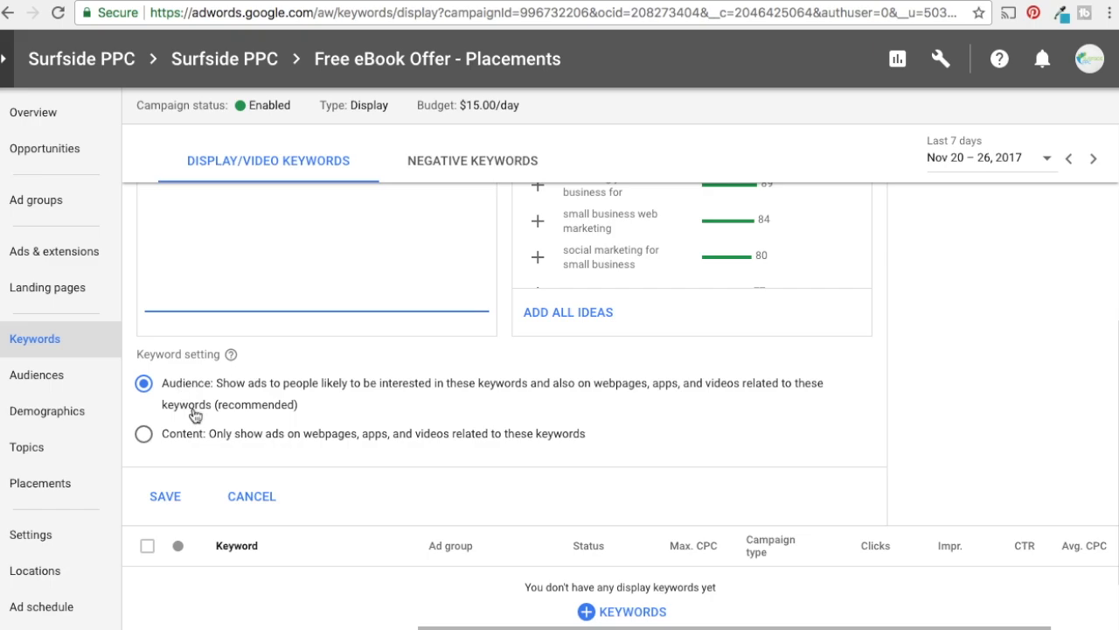
scroll(964, 388, up, 1)
scroll(965, 393, up, 4)
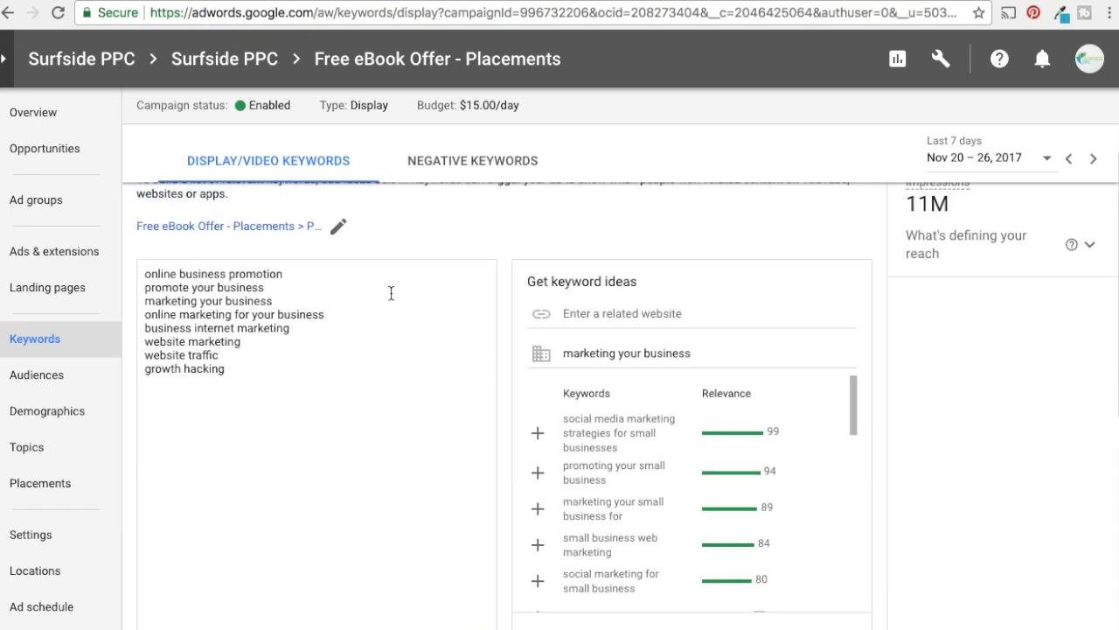
Add the top-ranked keyword ideas to the list, from "social media marketing strategies for small businesses" through "digital marketing for small business"
scroll(926, 406, down, 1)
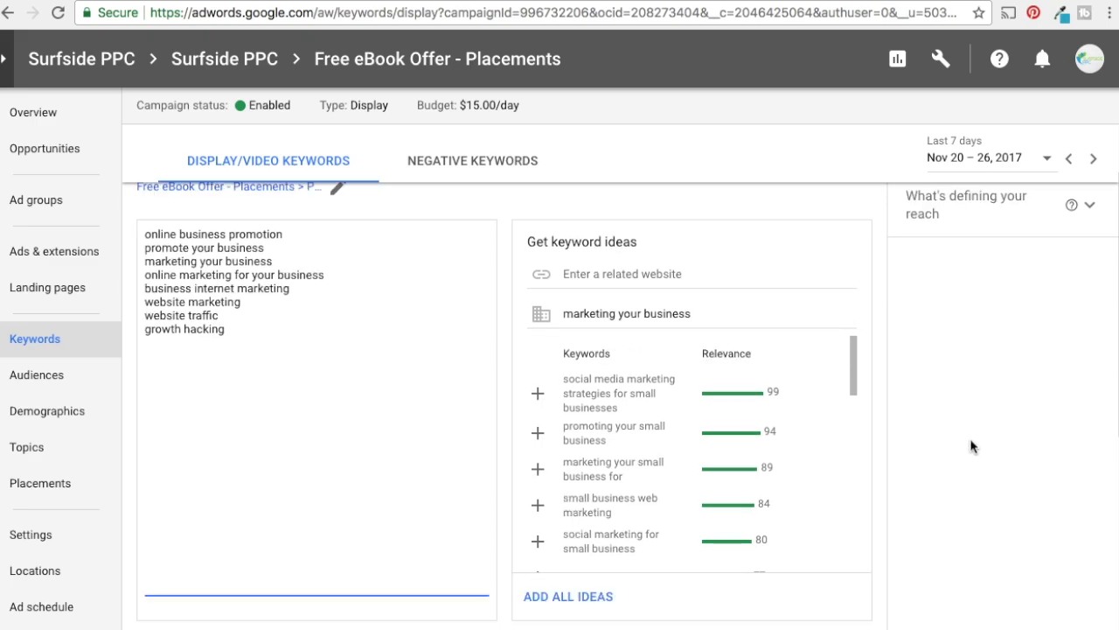
click(548, 396)
click(541, 393)
click(541, 394)
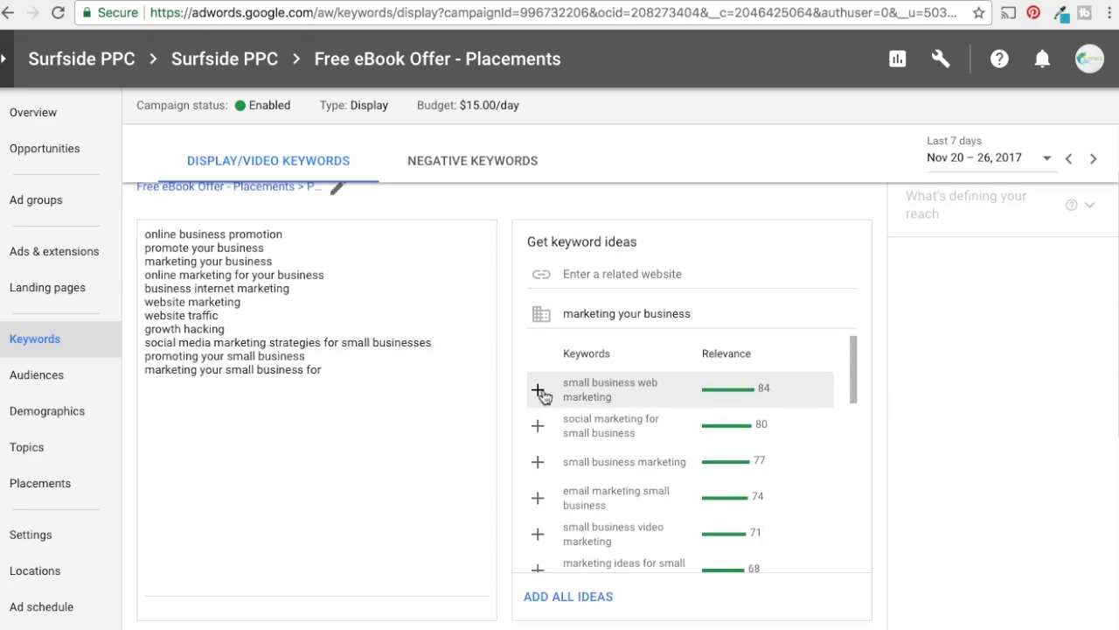
click(541, 393)
click(541, 393)
click(541, 394)
click(541, 393)
click(541, 394)
click(541, 394)
click(542, 394)
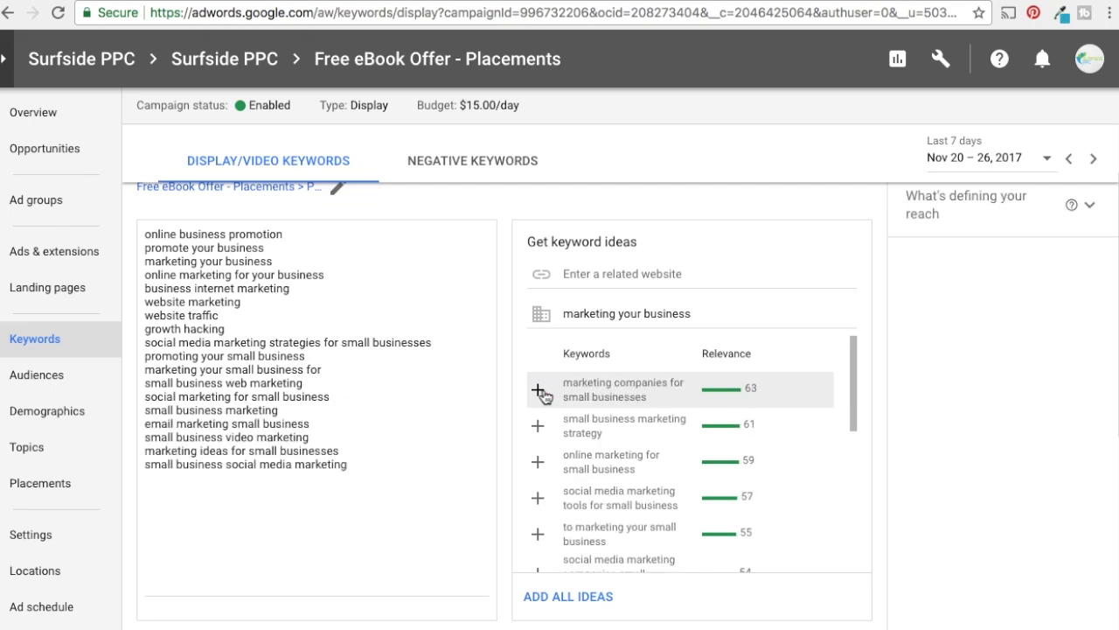
click(541, 393)
click(541, 393)
click(541, 393)
click(542, 394)
click(542, 393)
click(541, 393)
click(541, 394)
click(541, 394)
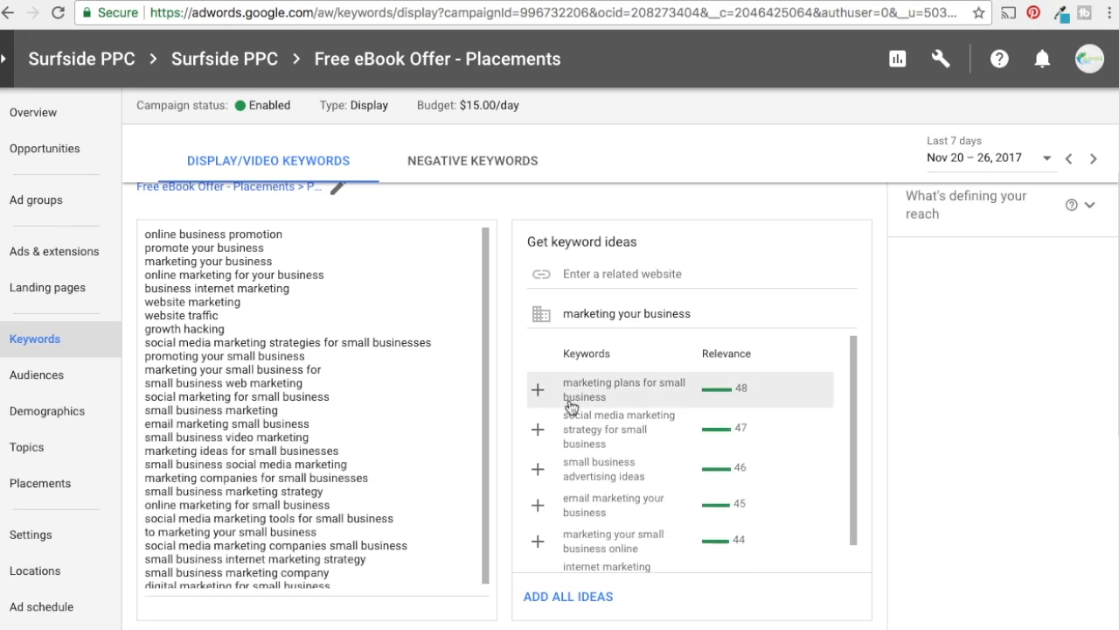
Save the display keyword list with the recommended Audience keyword setting
scroll(315, 481, down, 2)
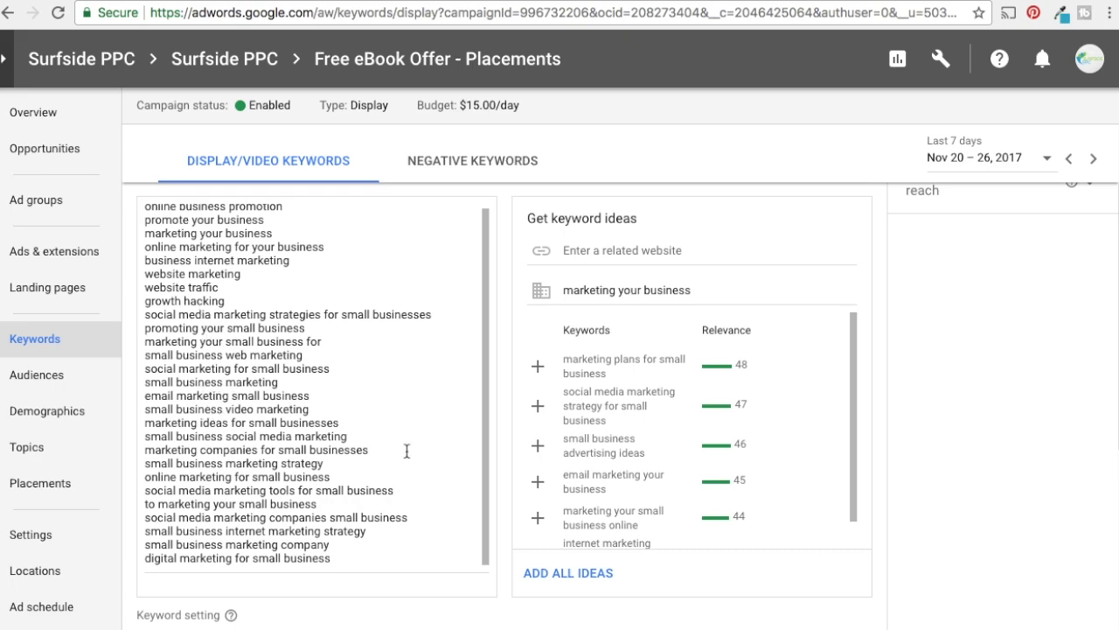
scroll(981, 464, down, 3)
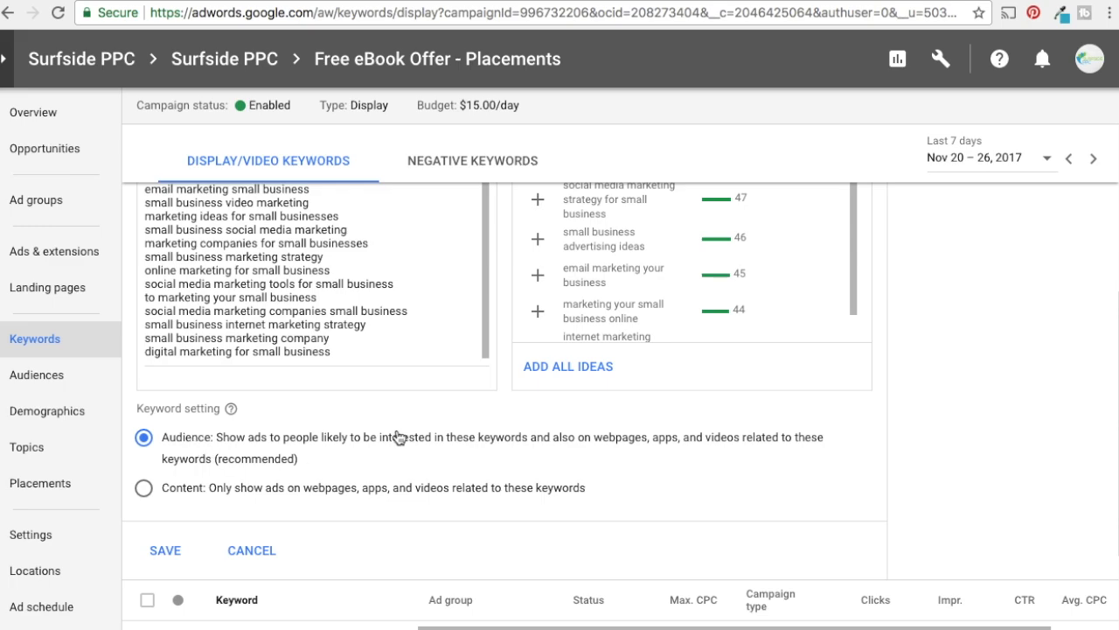
scroll(594, 320, down, 1)
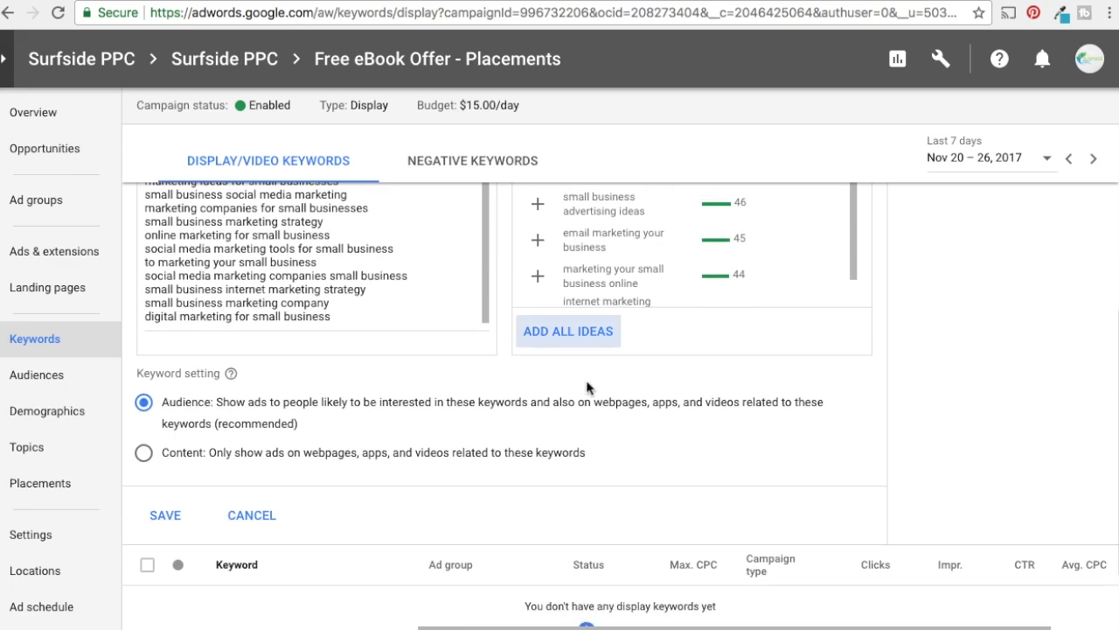
scroll(745, 398, down, 3)
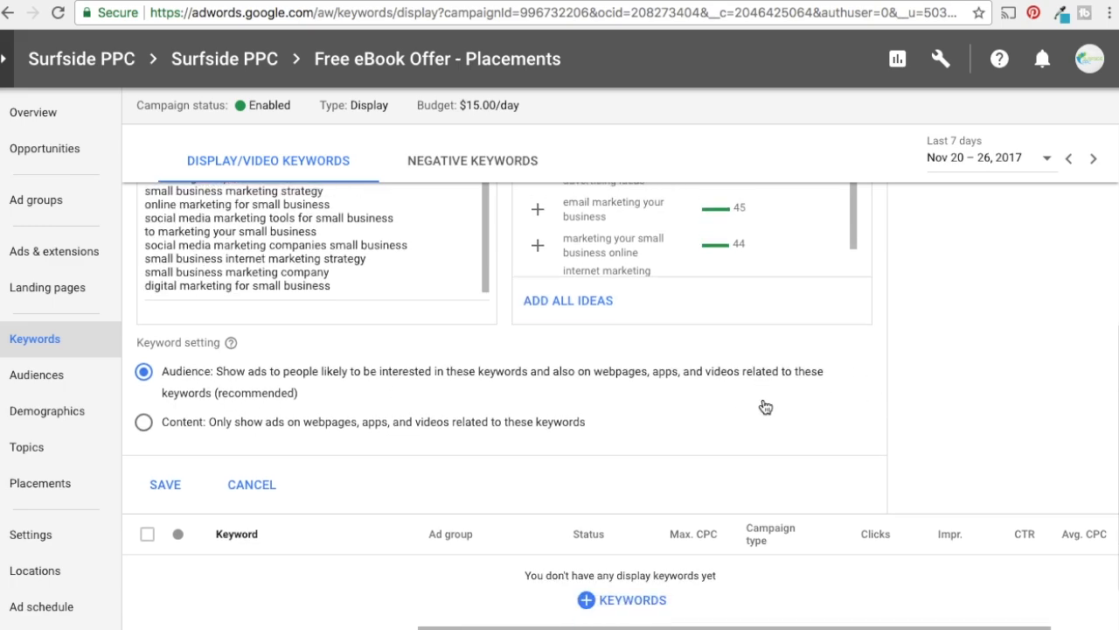
click(166, 402)
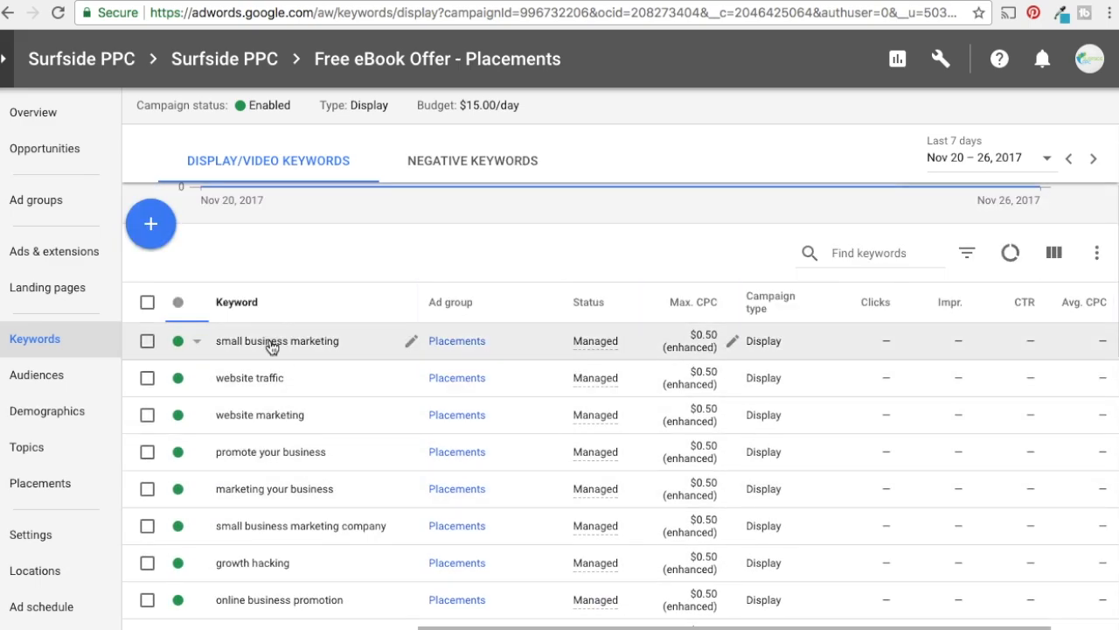
Rename the Placements ad group in the Free eBook Offer - Placements campaign as Keywords
click(36, 204)
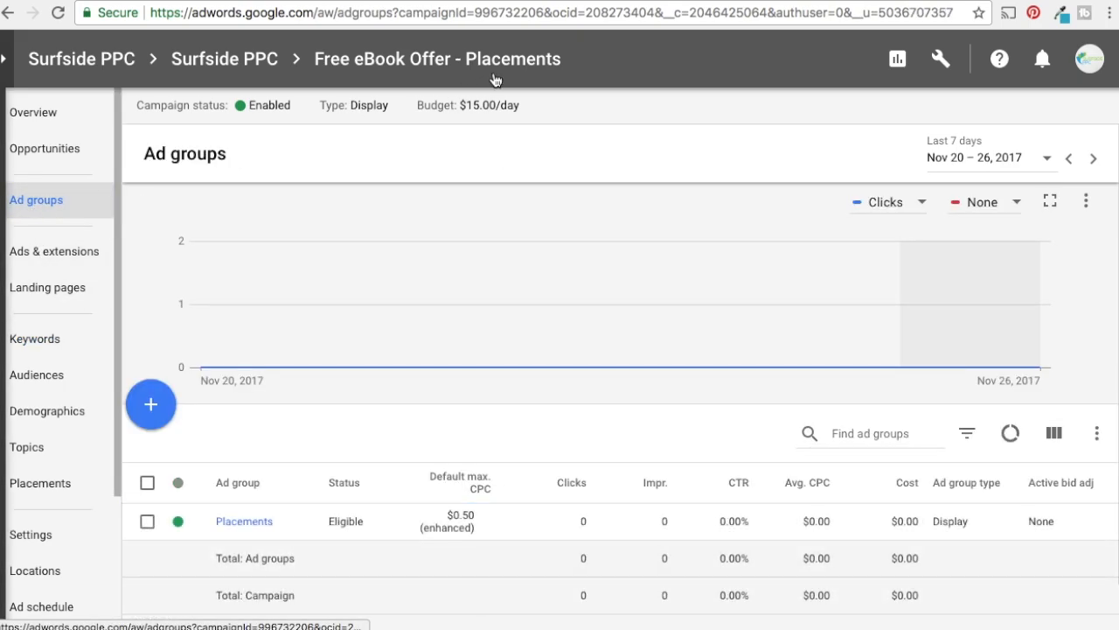
click(287, 528)
drag(286, 545, 224, 539)
text(Keywords)
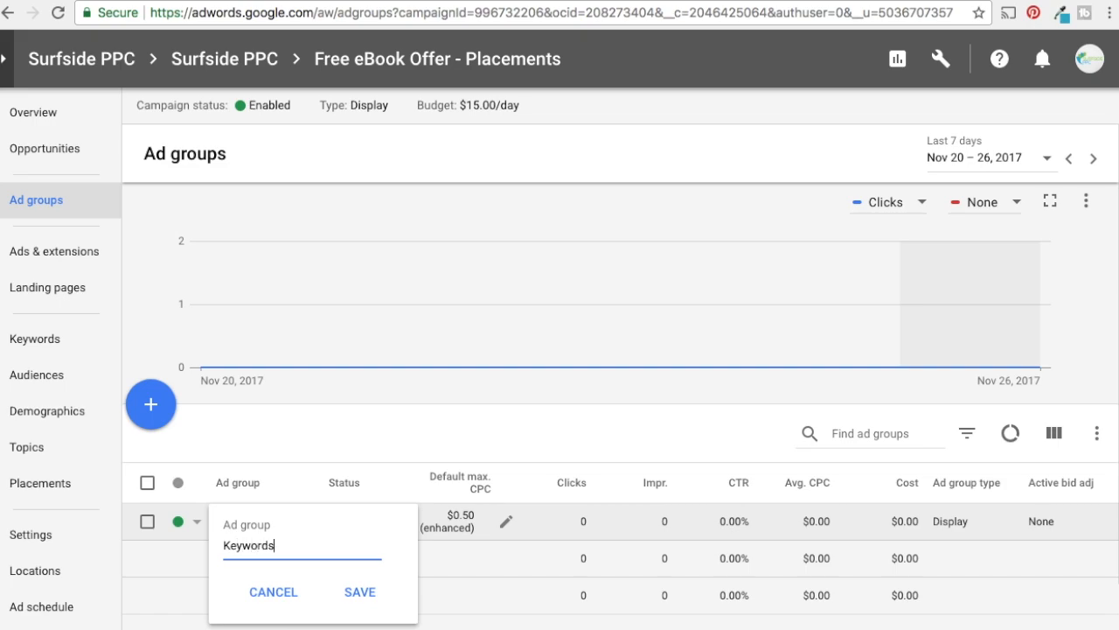
click(362, 594)
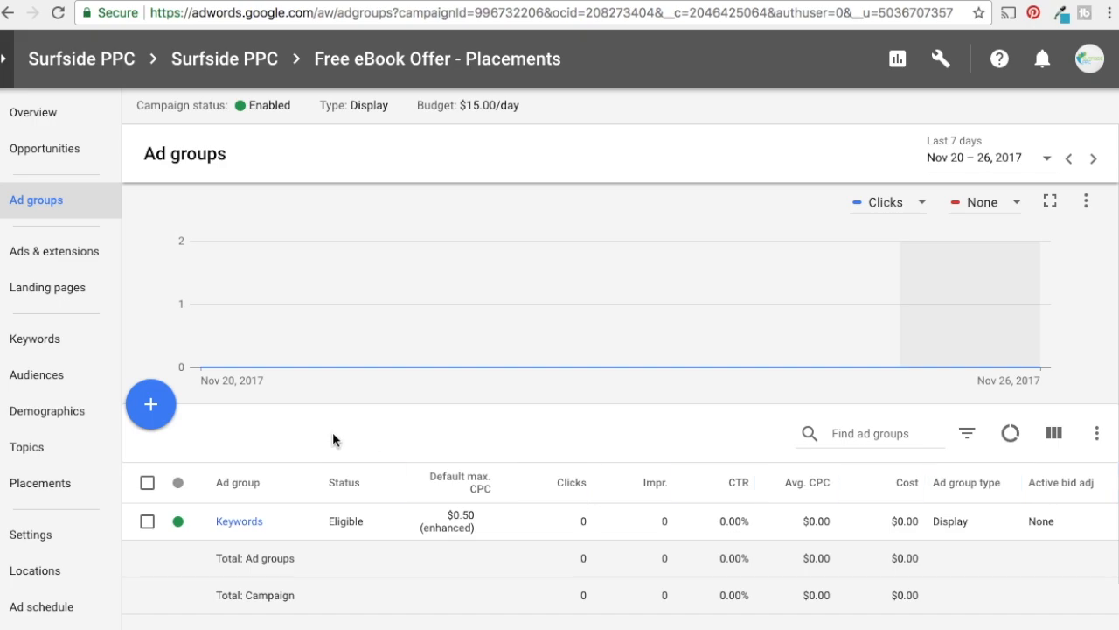
Set the daily budget of the Free eBook Offer - In-Market Audiences campaign to $10 in the account's campaign list
click(219, 58)
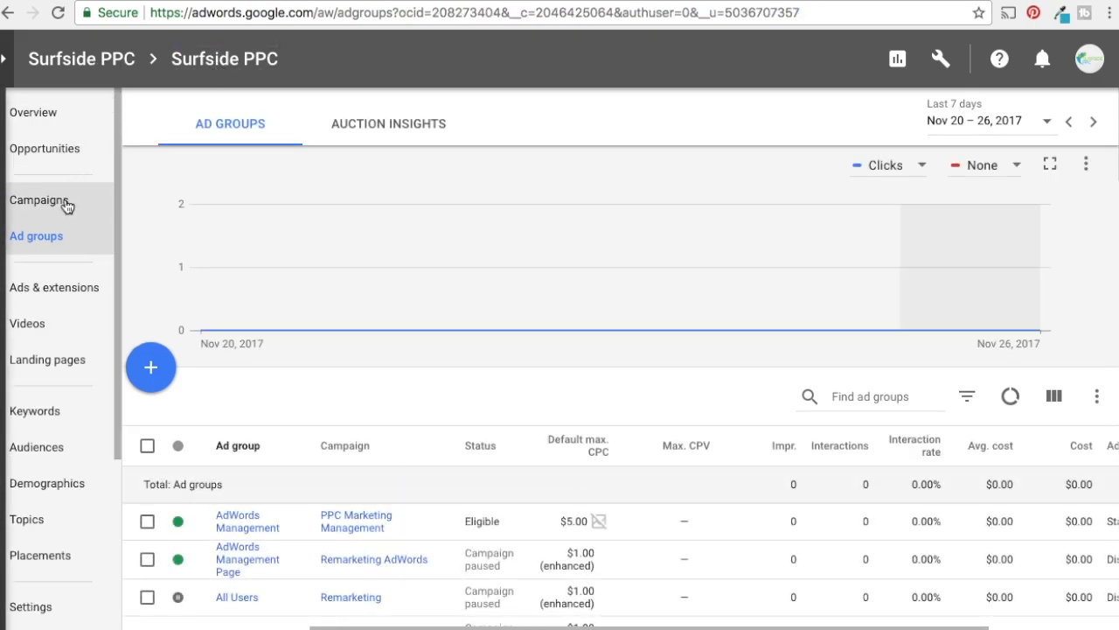
click(70, 198)
scroll(432, 294, down, 3)
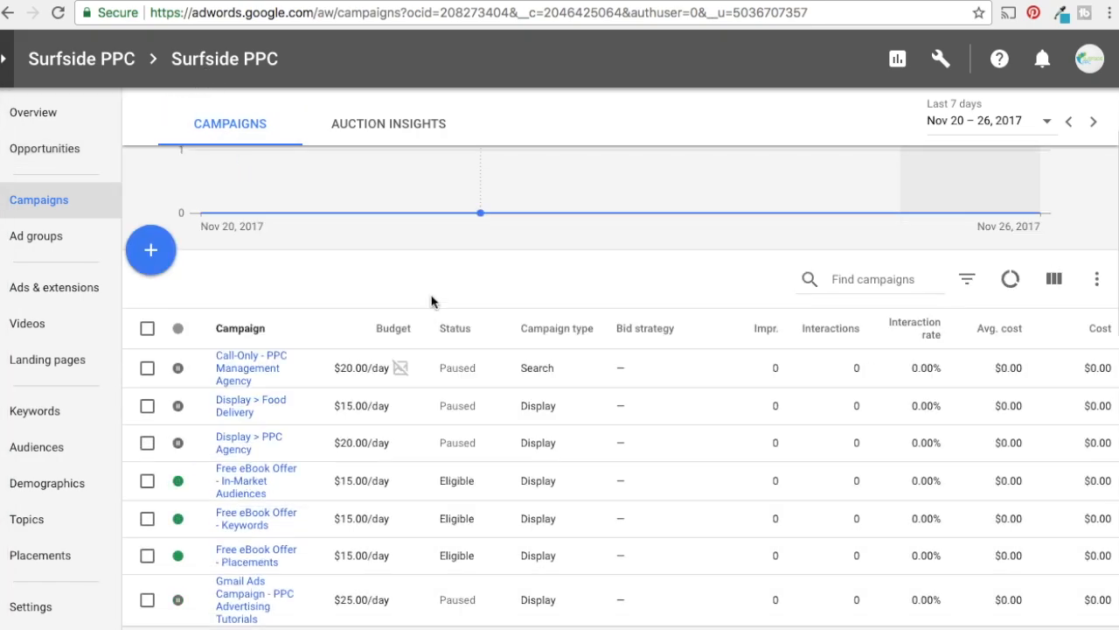
scroll(487, 348, down, 2)
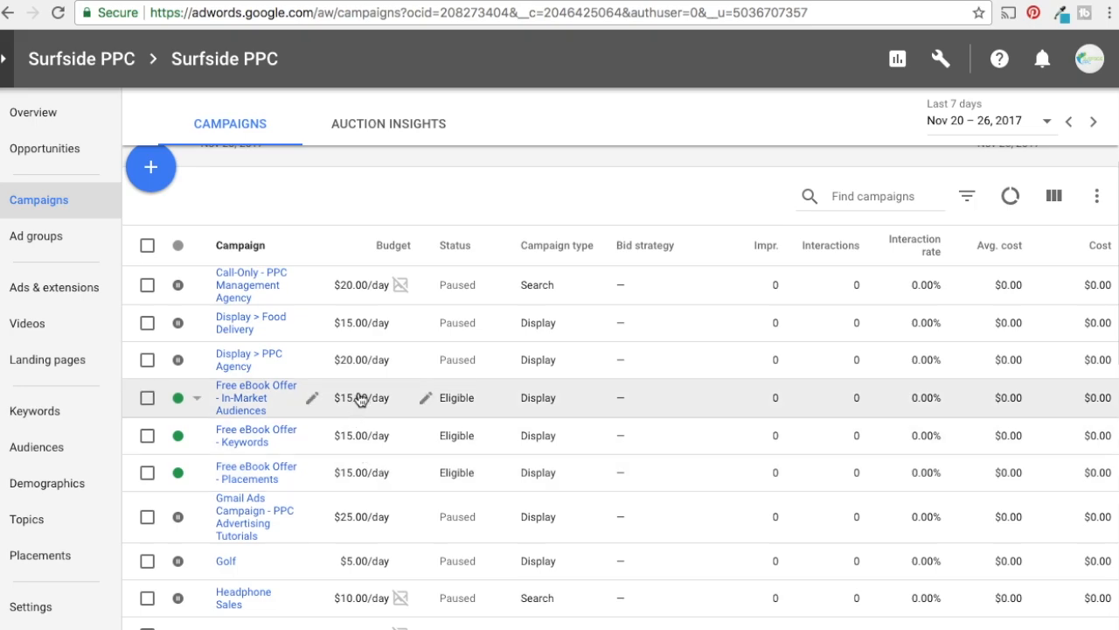
click(426, 400)
drag(392, 417, 245, 434)
click(426, 401)
text(0)
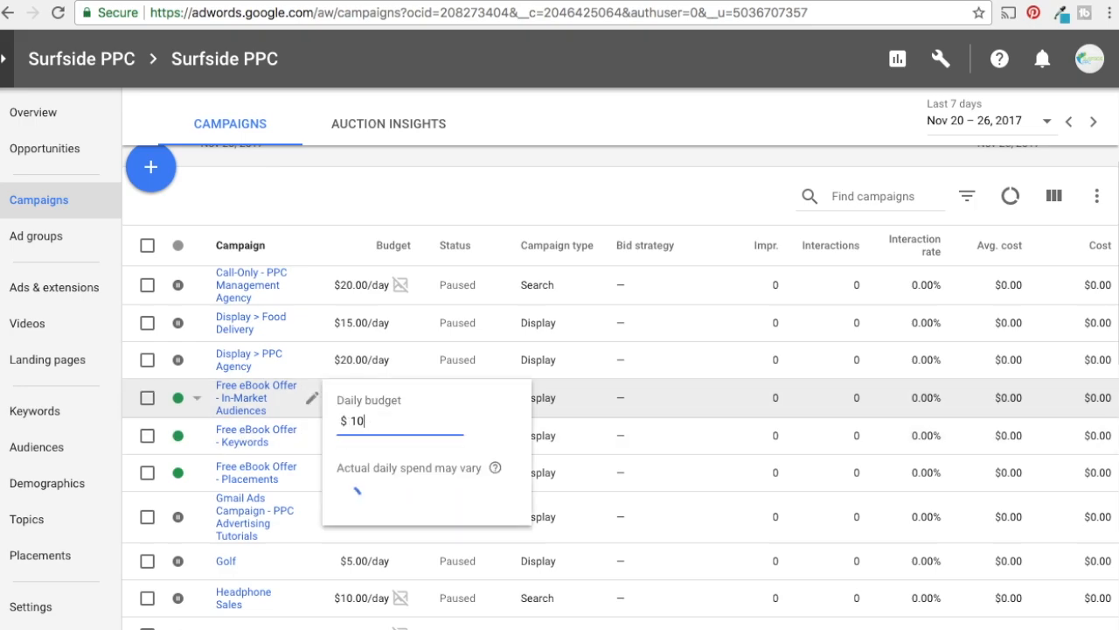
key(Return)
Set the daily budget of the Free eBook Offer - Keywords campaign to $10
click(422, 442)
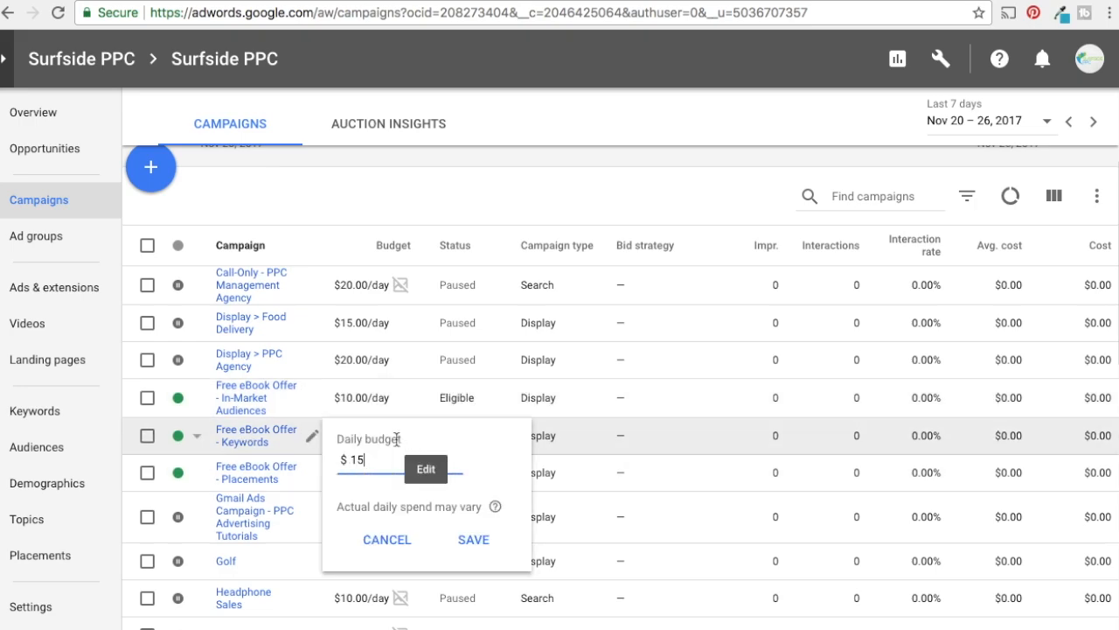
key(BackSpace)
text(0)
key(Return)
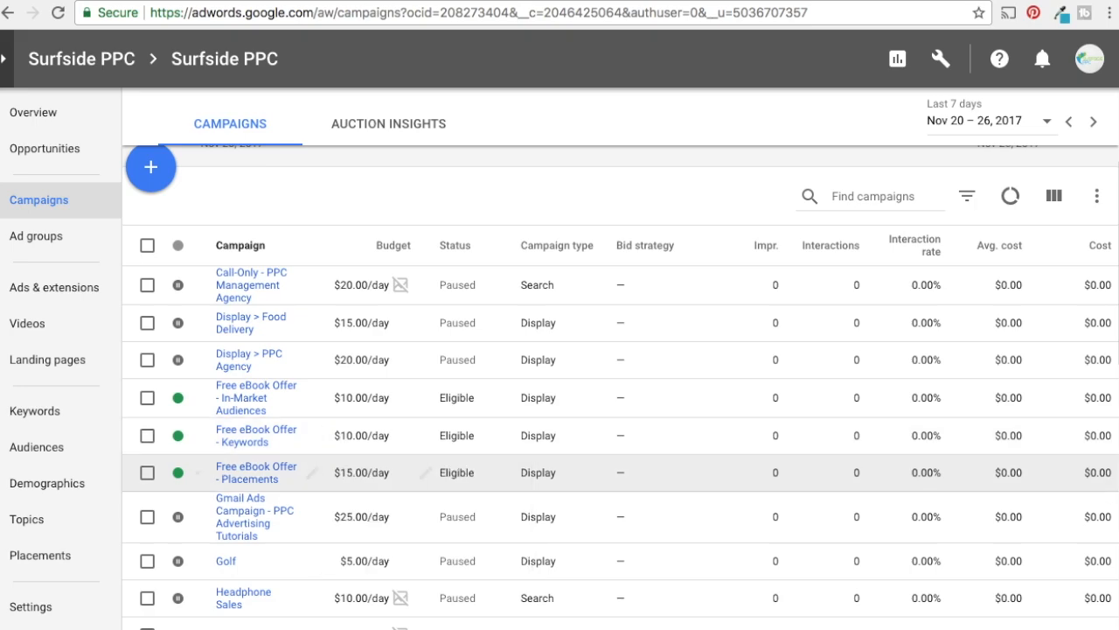
Set the daily budget of the Free eBook Offer - Placements campaign to $10
click(417, 472)
key(BackSpace)
text(0)
key(Return)
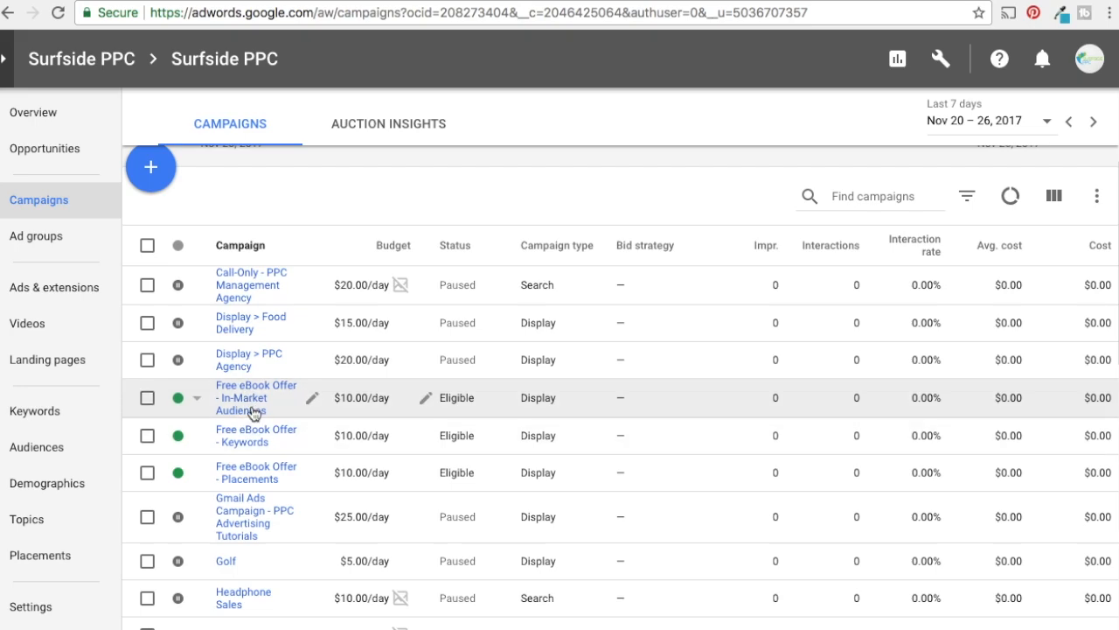
Check the ad group and its default bid in the In-Market Audiences campaign, and return to the account's campaign list
click(253, 400)
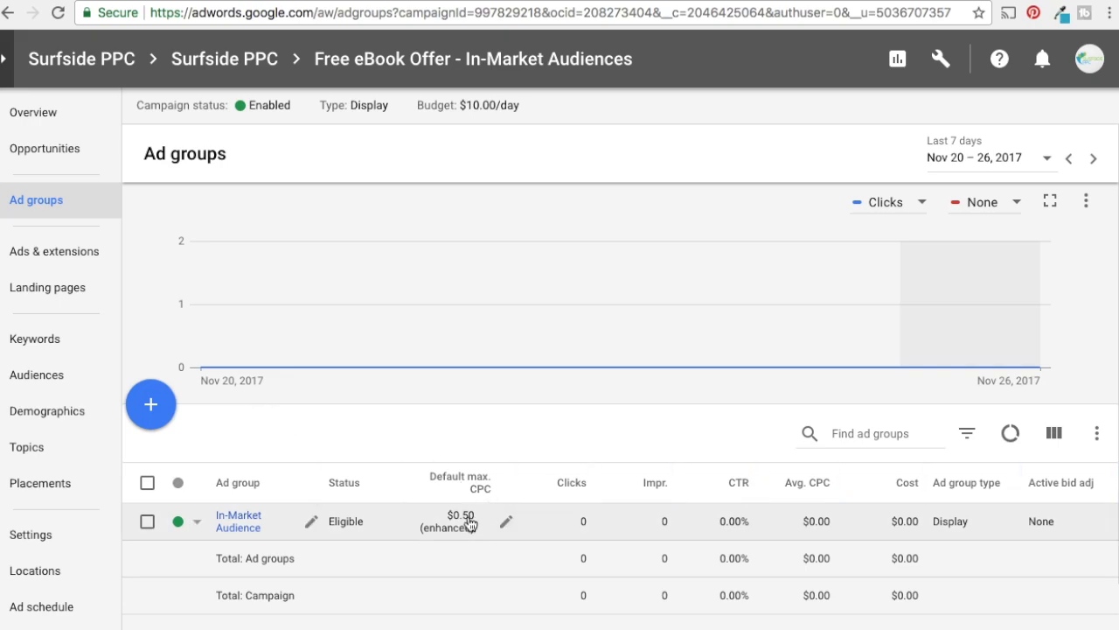
click(216, 67)
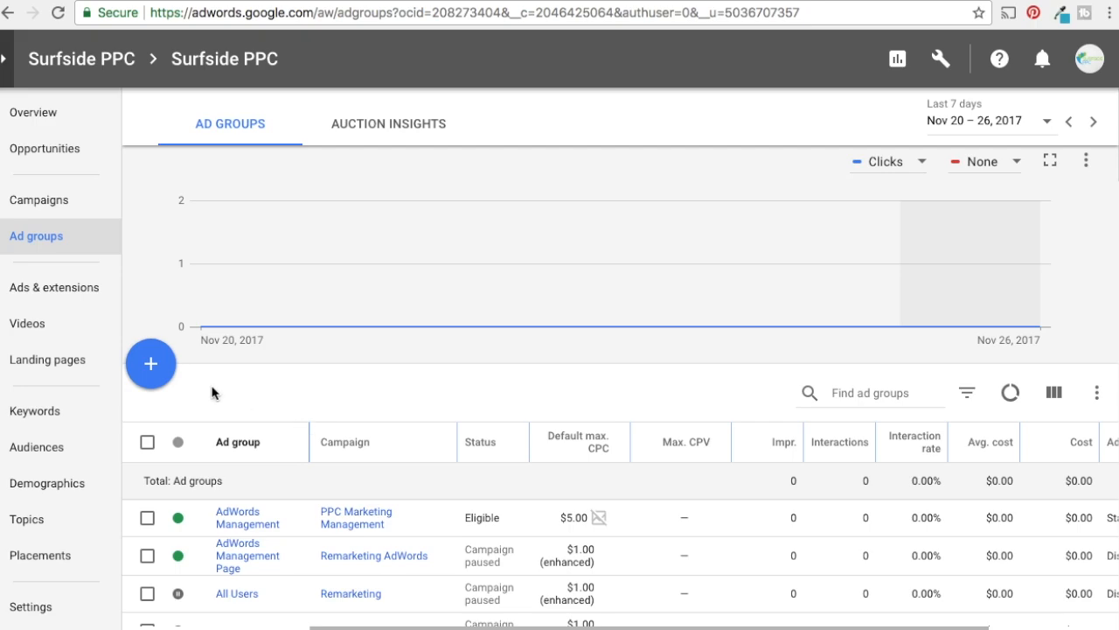
click(68, 205)
scroll(299, 387, down, 2)
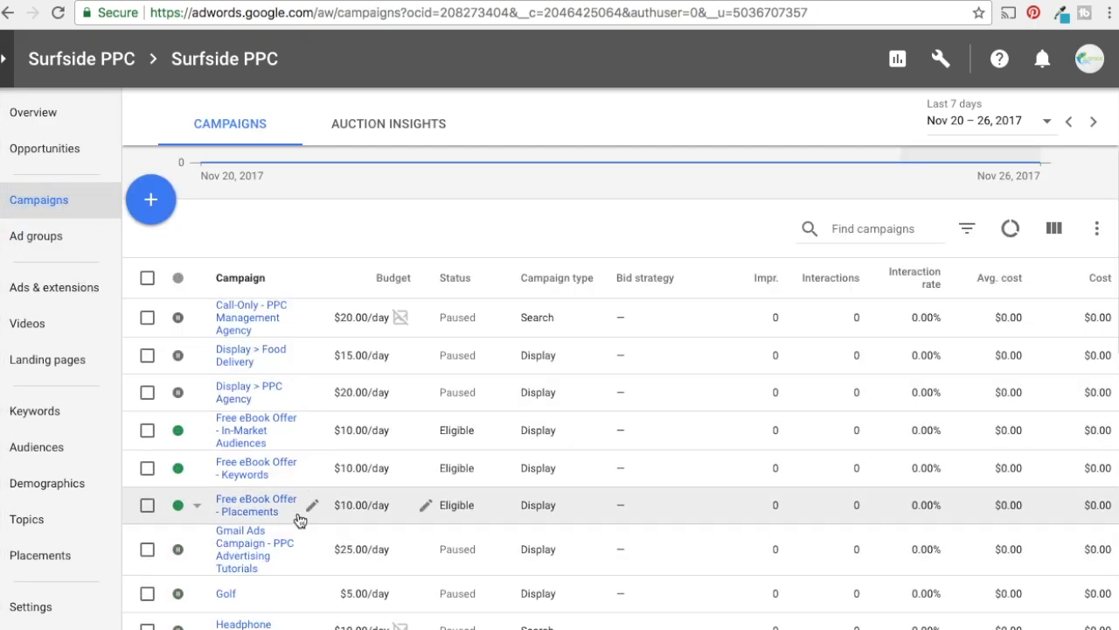